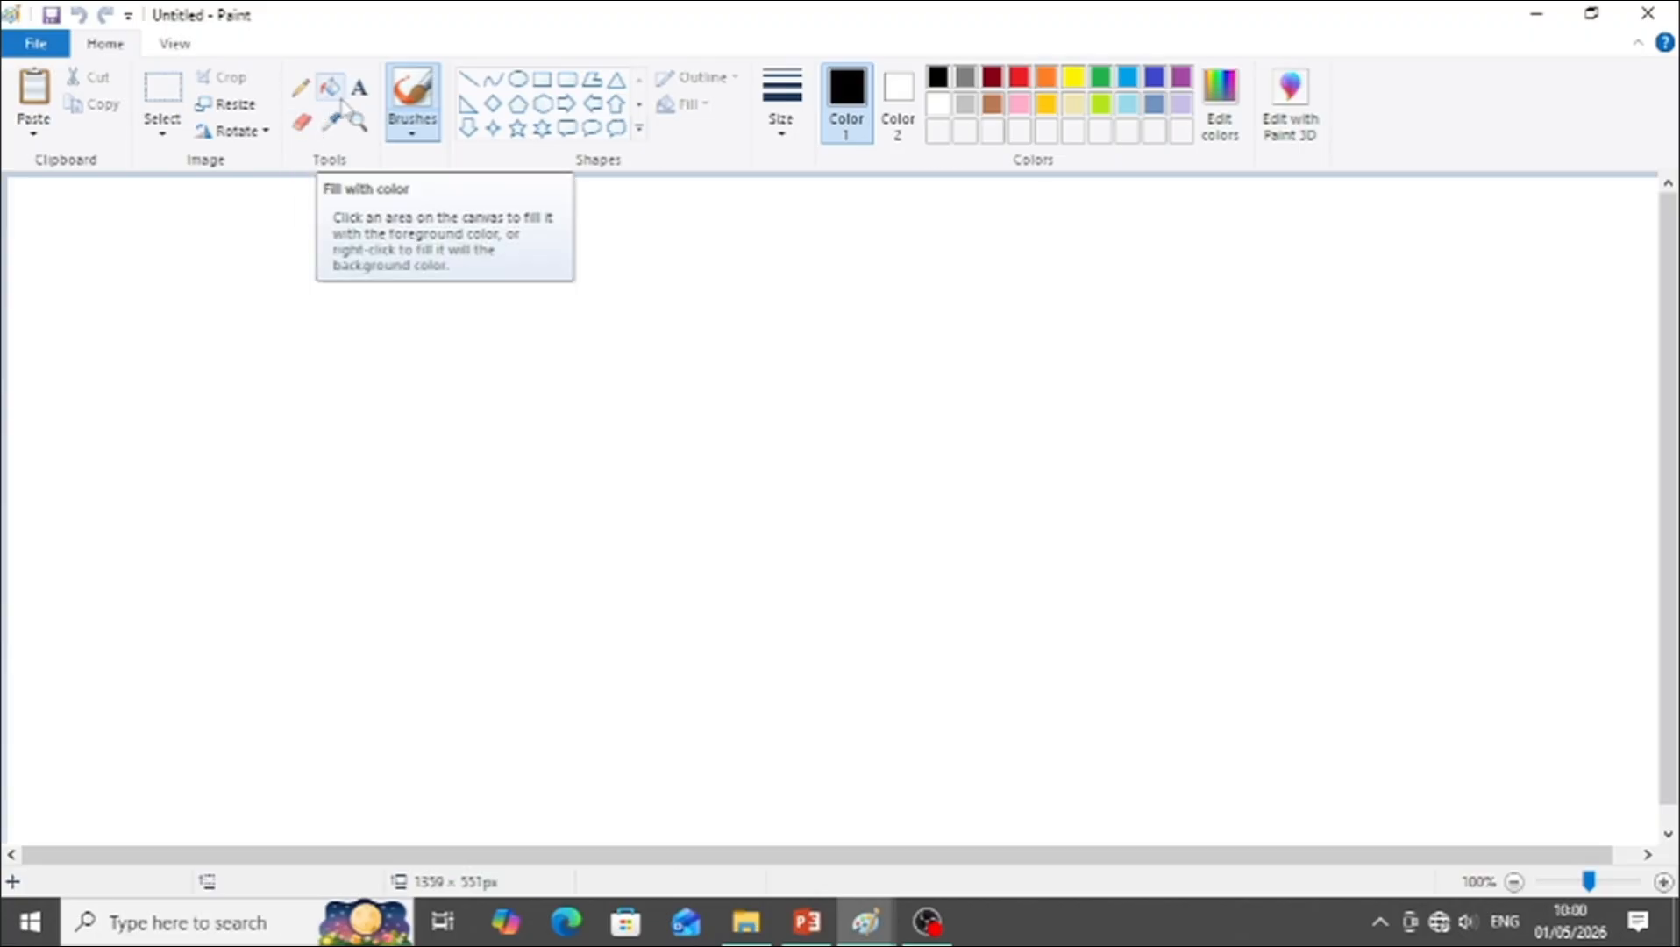
{"action": "left_click", "coordinate": [412, 134]}
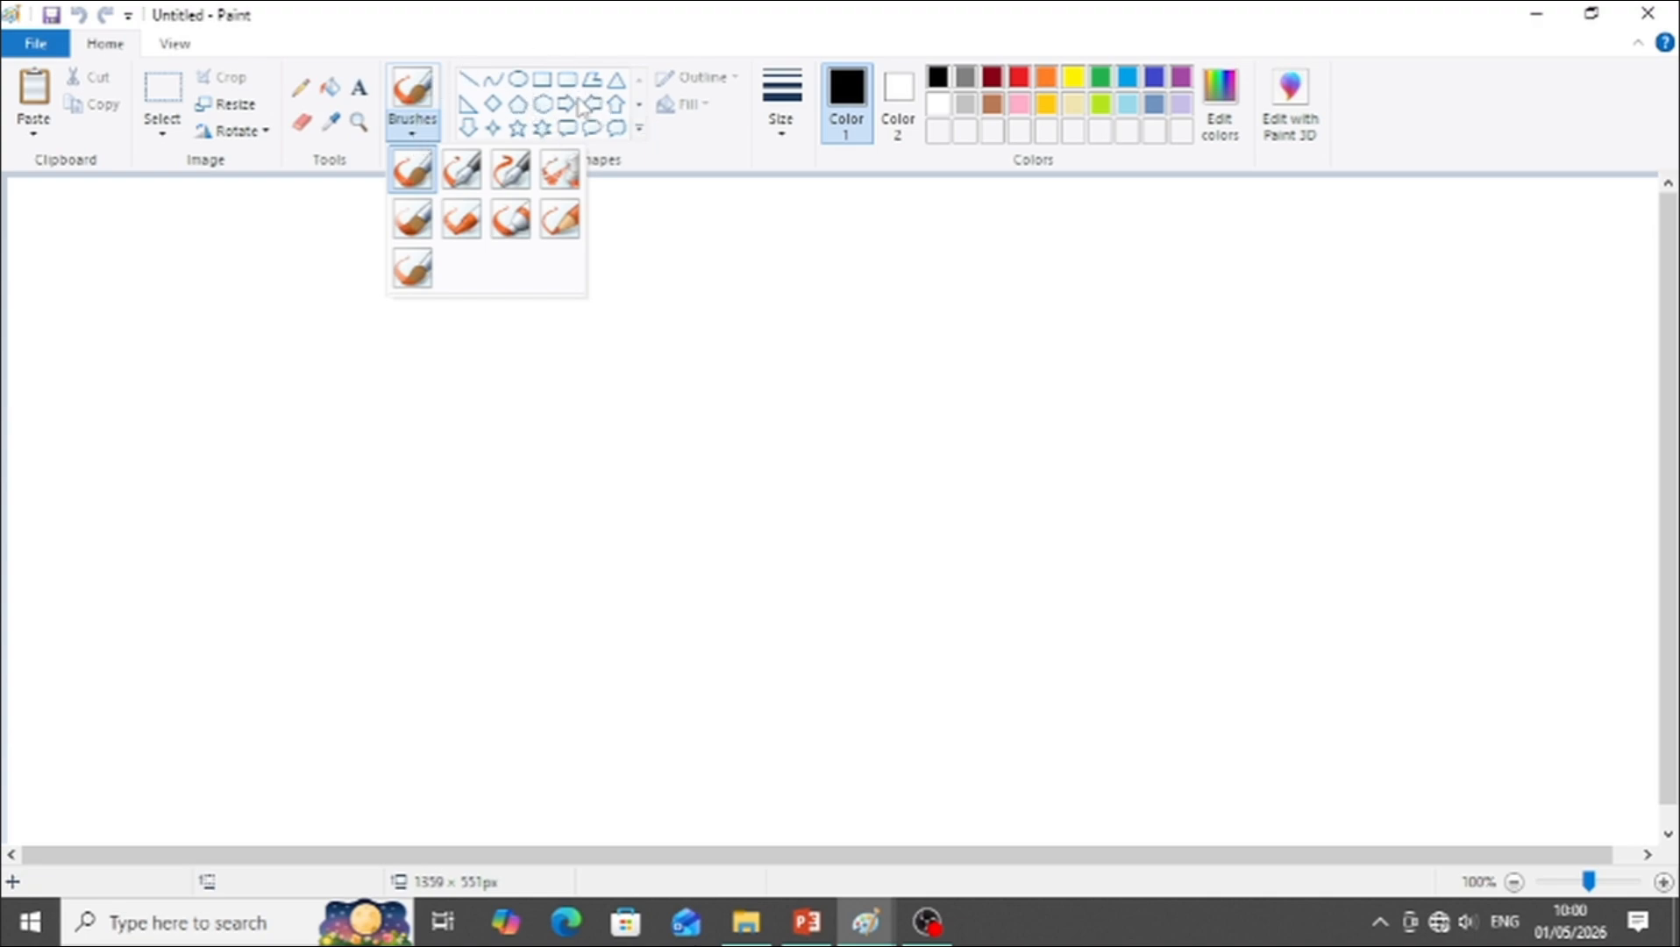
{"action": "left_click", "coordinate": [637, 131]}
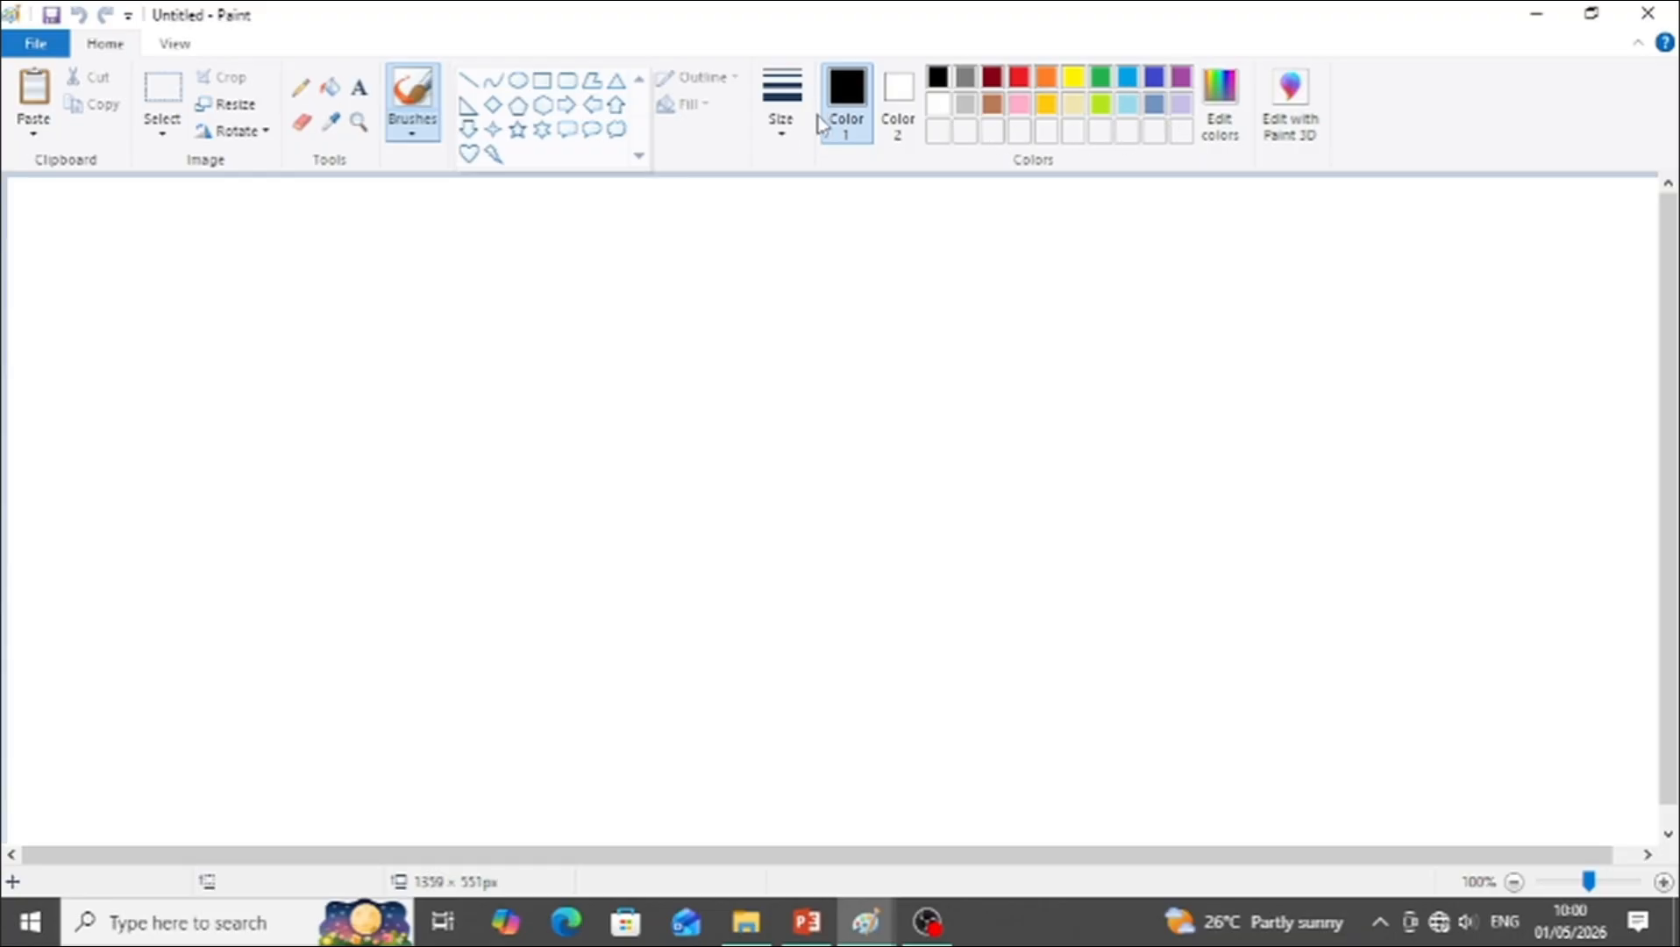
{"action": "left_click", "coordinate": [414, 133]}
{"action": "left_click", "coordinate": [412, 169]}
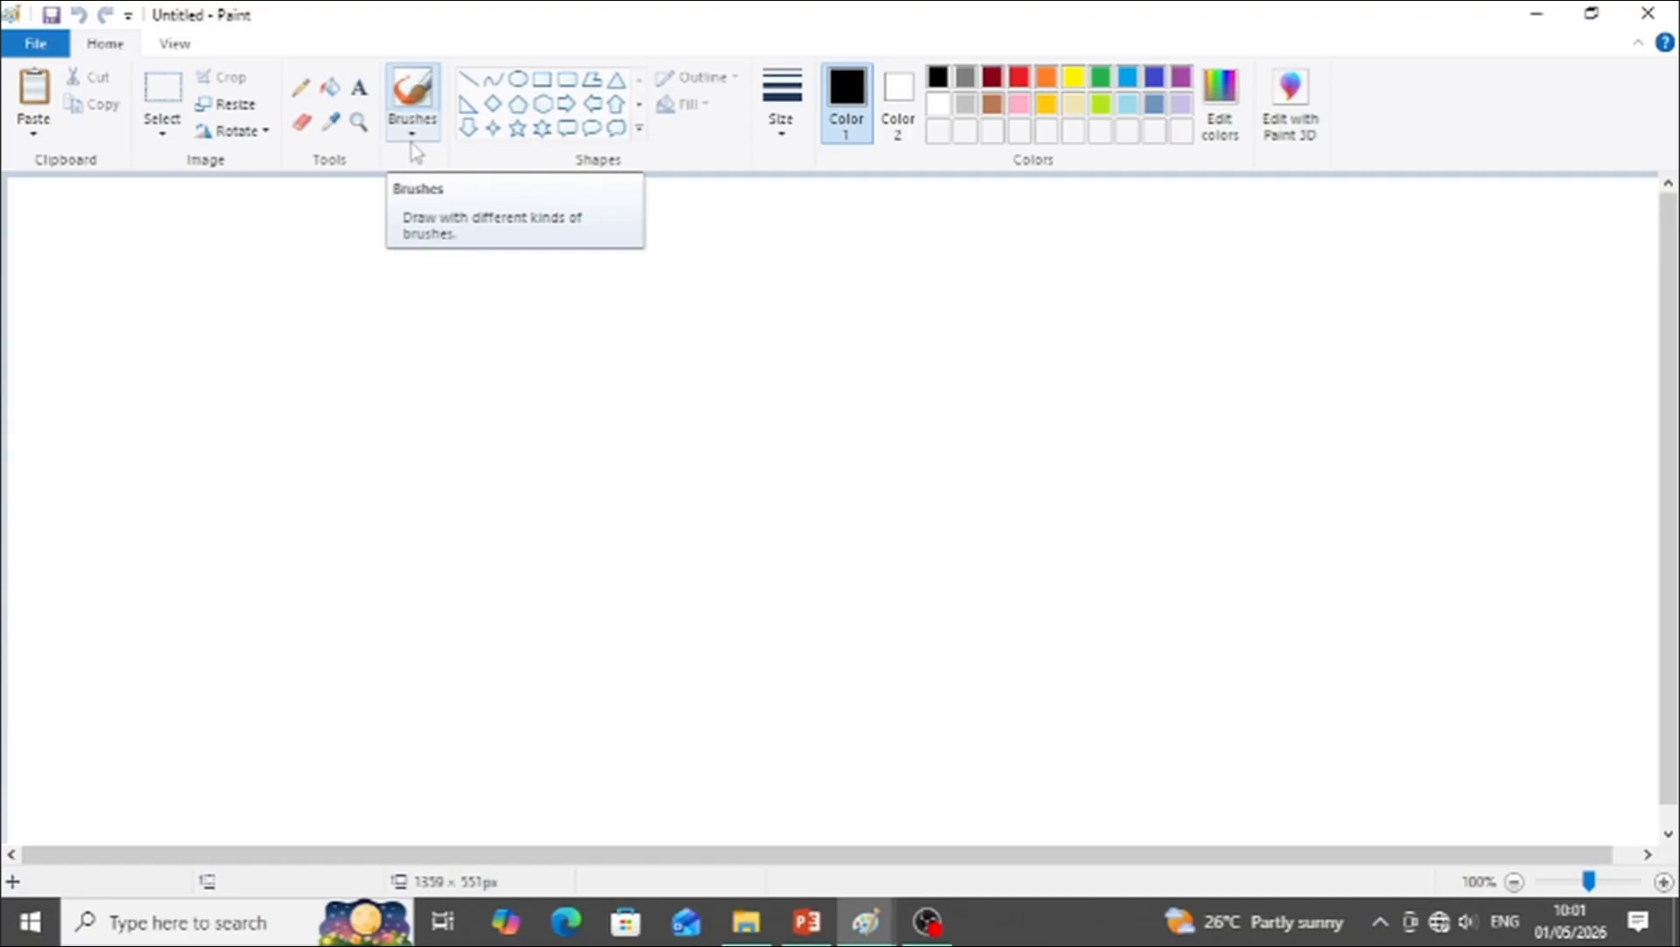
{"action": "left_click", "coordinate": [412, 92]}
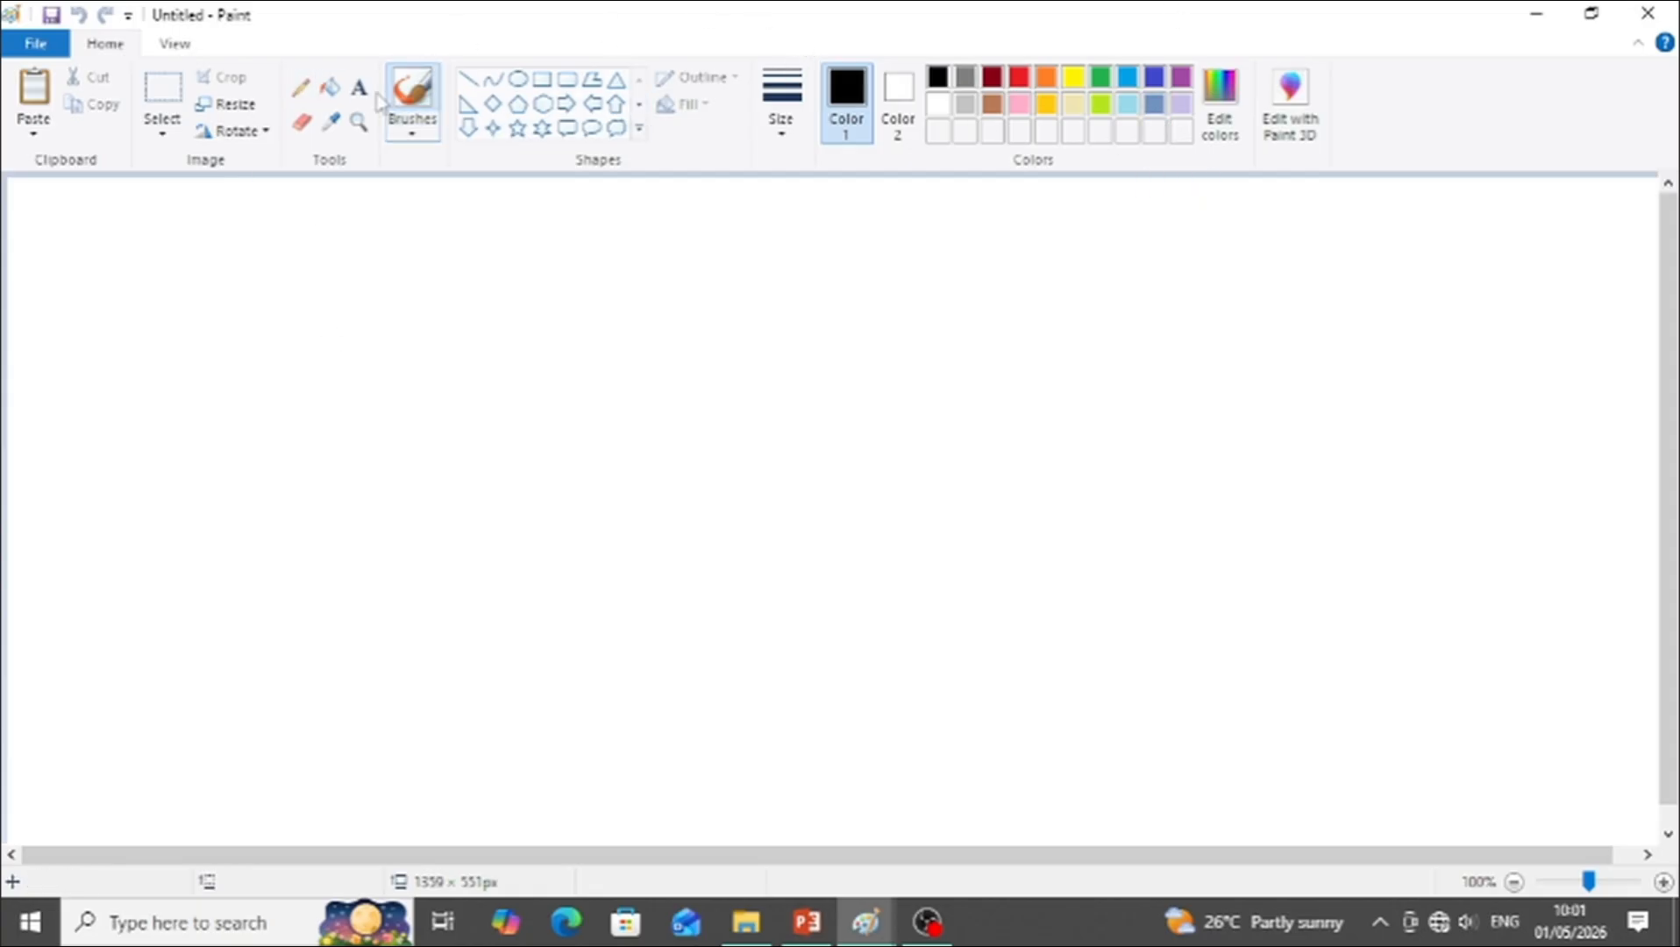
Step: Sketch a short black curve with the Pencil, plus two longer dark red curves beside and below it
{"action": "left_click", "coordinate": [306, 100]}
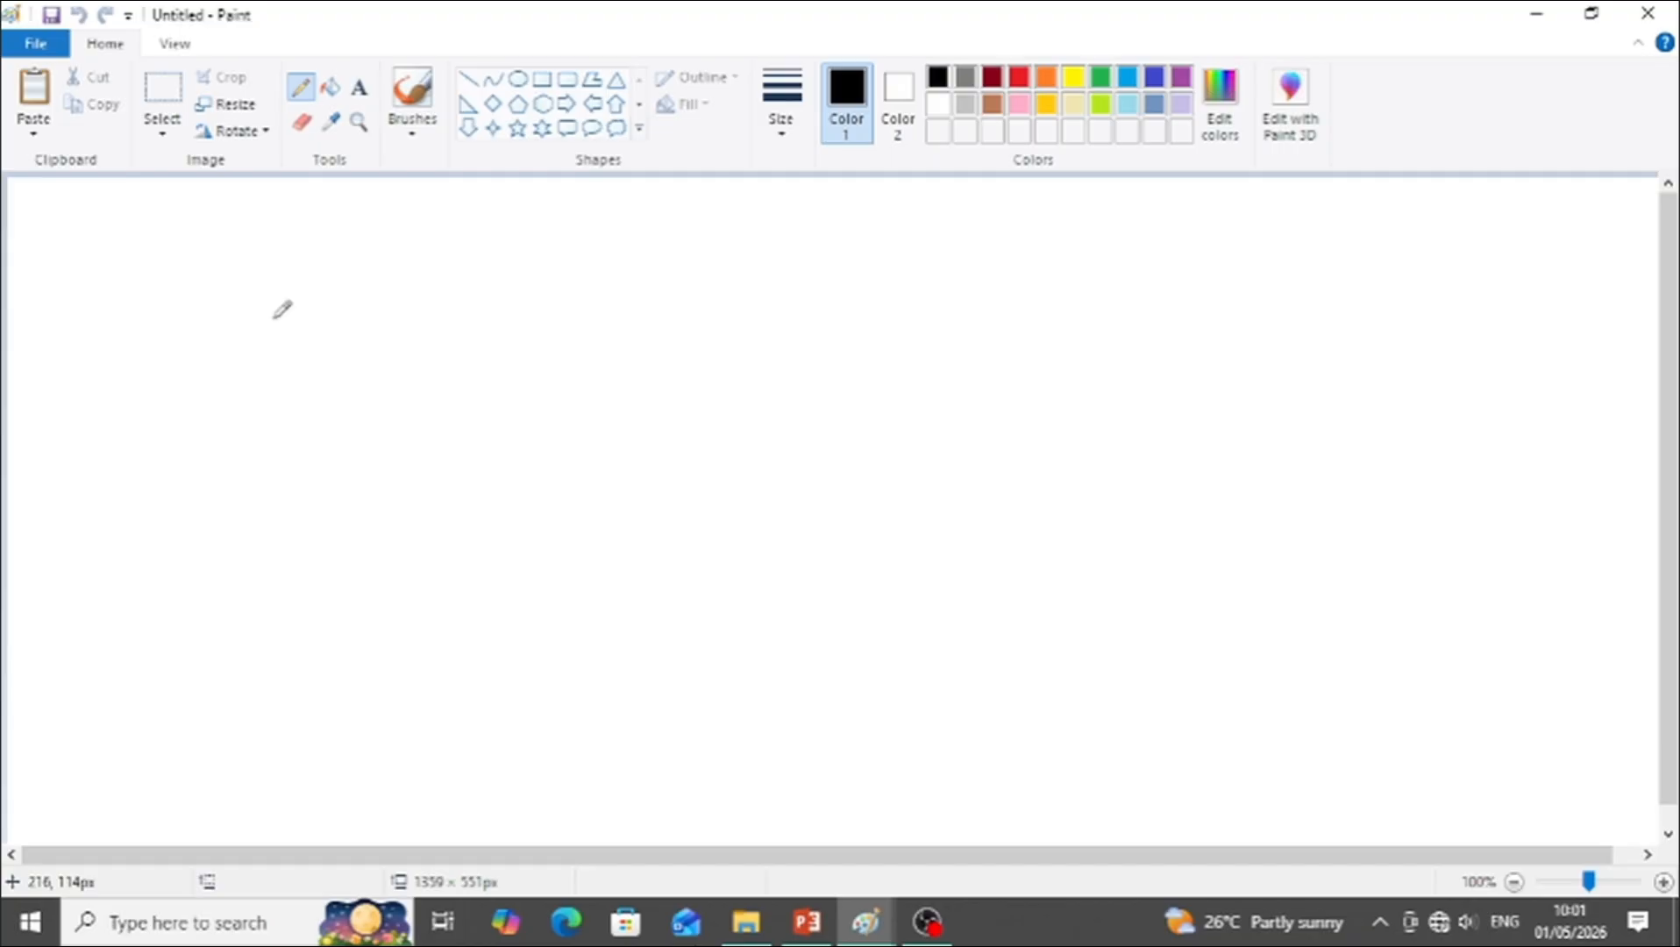
{"action": "mouse_move", "coordinate": [274, 319]}
{"action": "left_mouse_down"}
{"action": "mouse_move", "coordinate": [353, 350]}
{"action": "mouse_move", "coordinate": [417, 323]}
{"action": "left_mouse_up"}
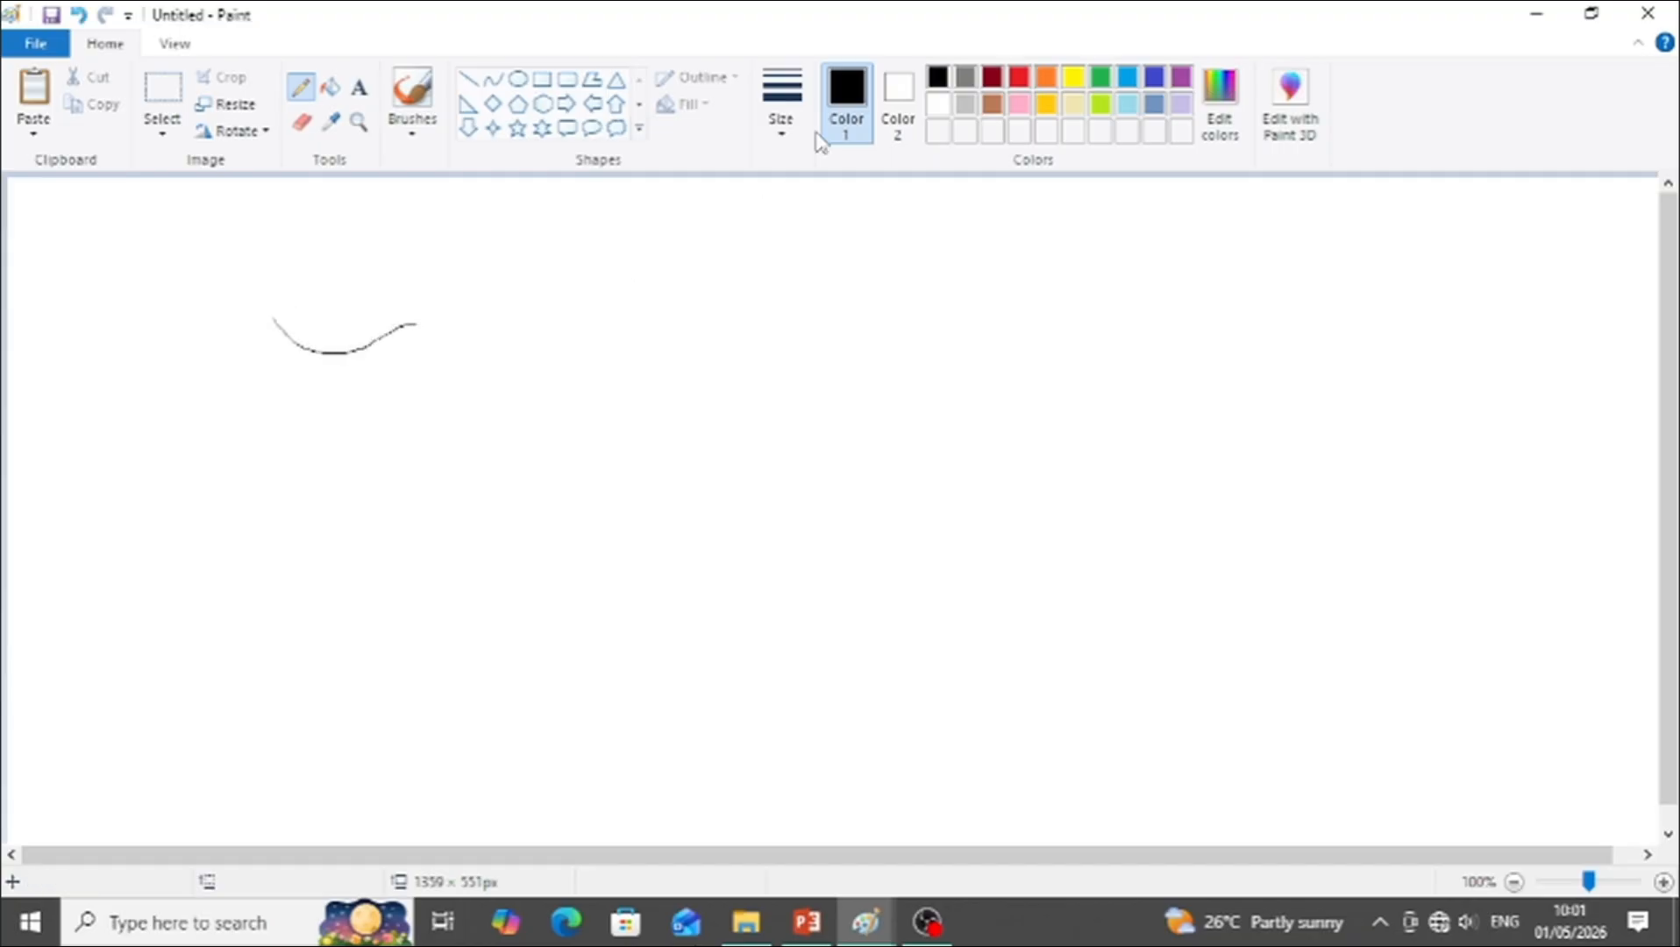
{"action": "left_click", "coordinate": [994, 79]}
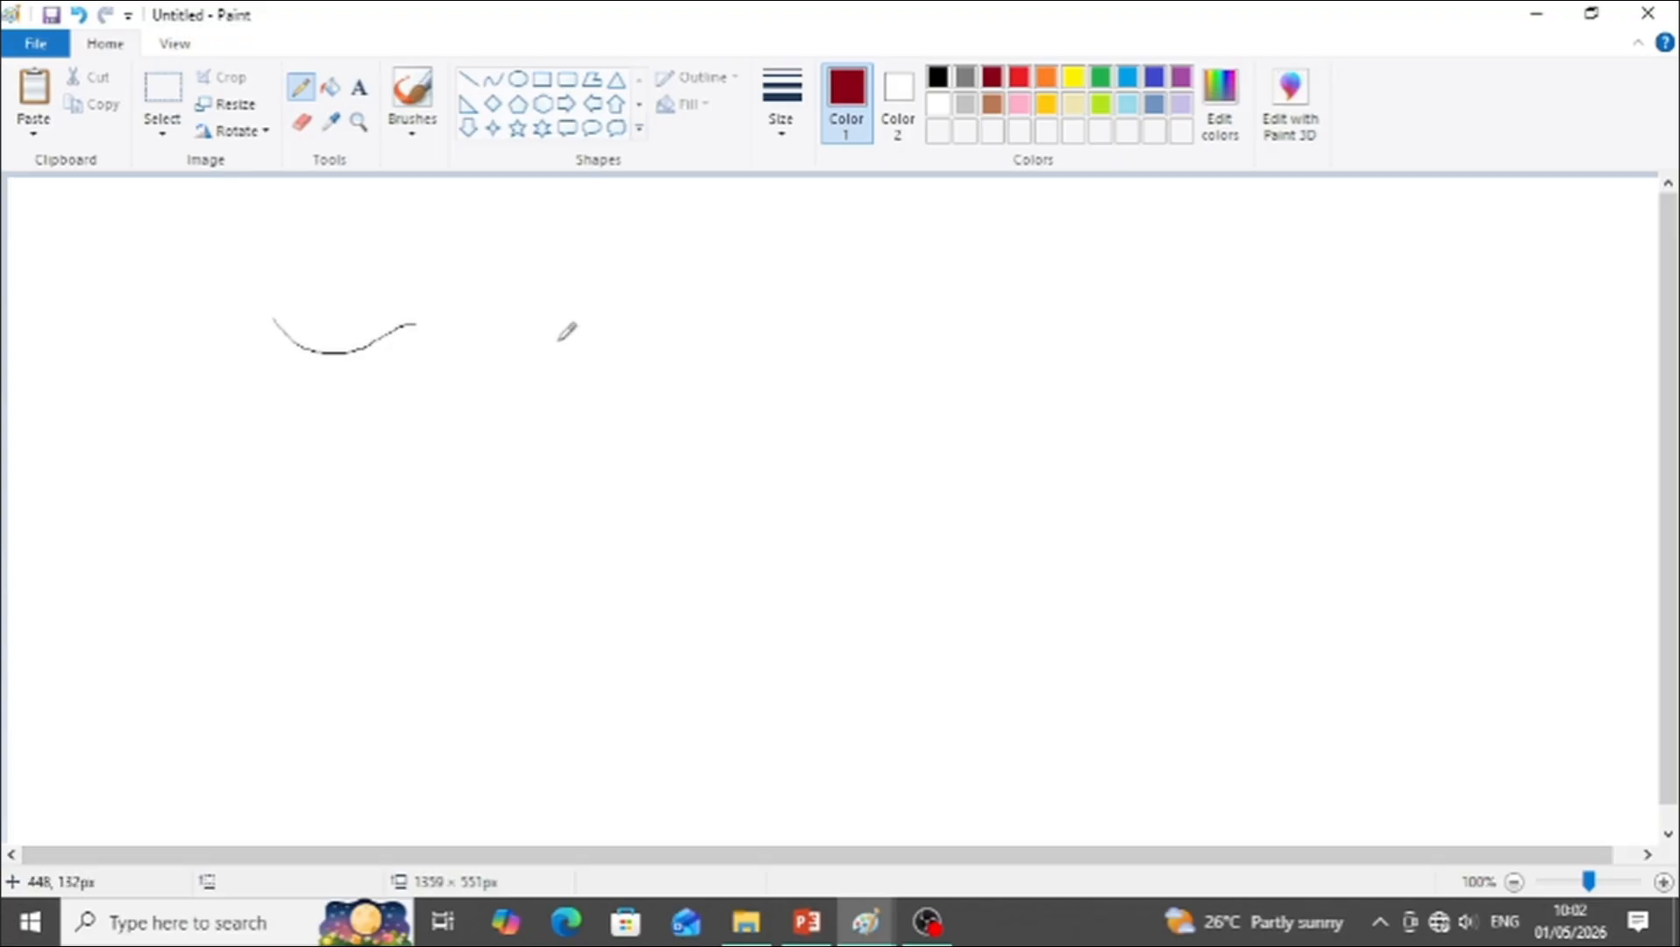
{"action": "mouse_move", "coordinate": [559, 340]}
{"action": "left_mouse_down"}
{"action": "mouse_move", "coordinate": [693, 360]}
{"action": "mouse_move", "coordinate": [814, 331]}
{"action": "left_mouse_up"}
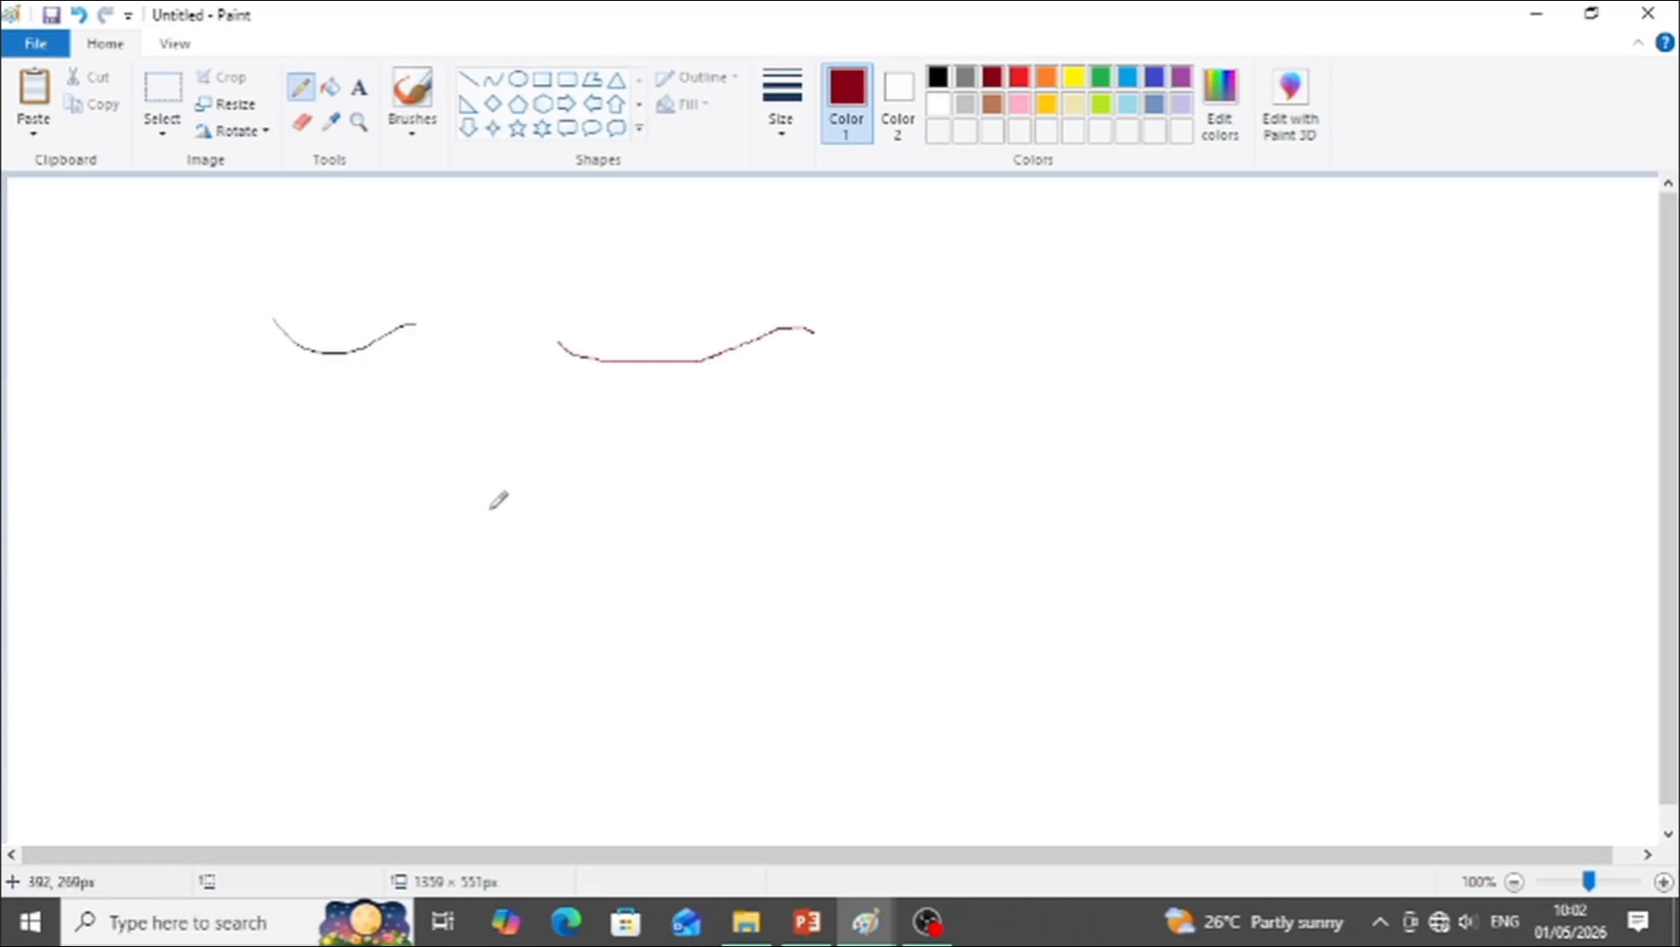
{"action": "mouse_move", "coordinate": [490, 509]}
{"action": "left_mouse_down"}
{"action": "mouse_move", "coordinate": [548, 526]}
{"action": "mouse_move", "coordinate": [693, 447]}
{"action": "mouse_move", "coordinate": [1026, 454]}
{"action": "left_mouse_up"}
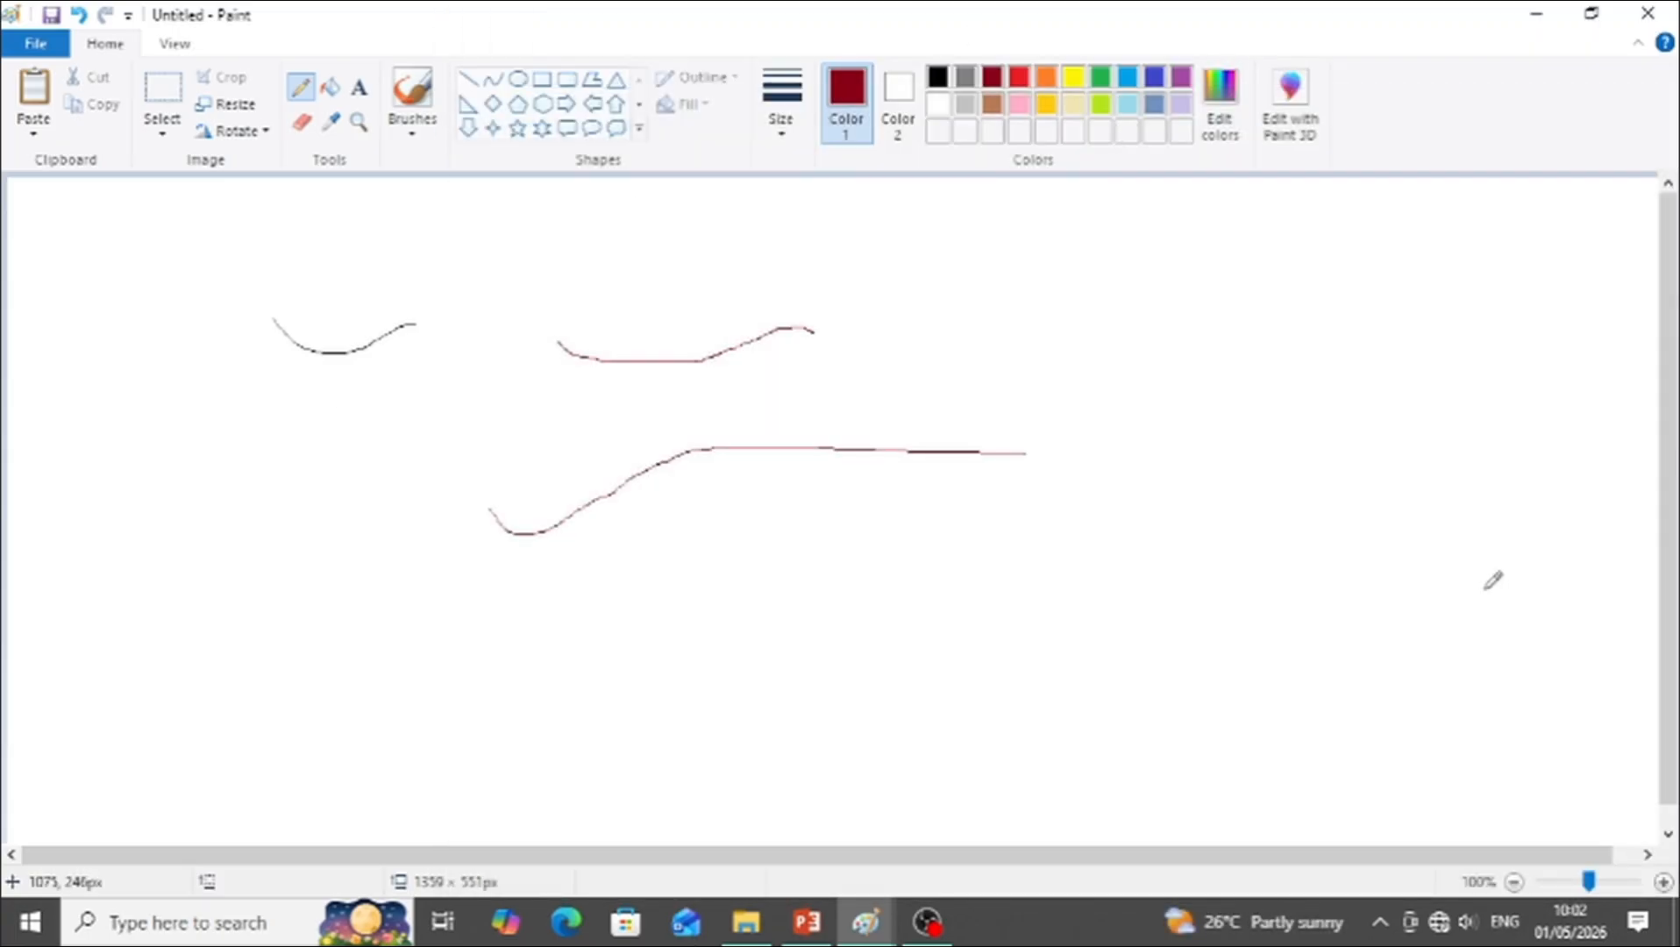
Step: Erase the black curve and both dark red curves with the Eraser
{"action": "left_click", "coordinate": [301, 124]}
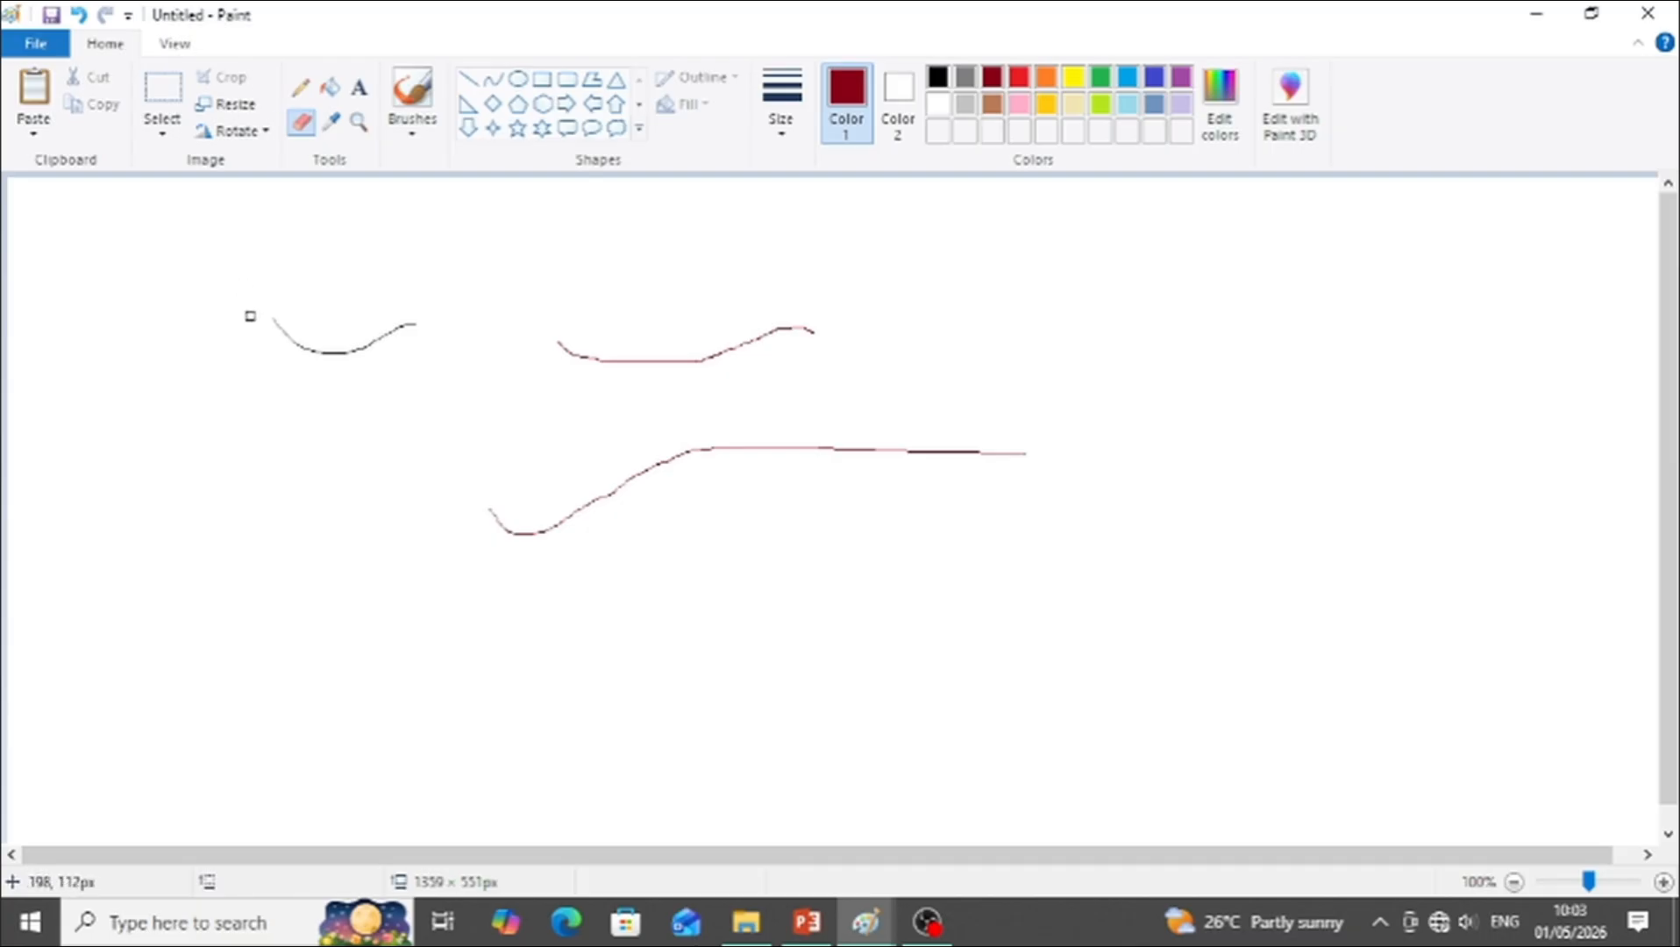
{"action": "mouse_move", "coordinate": [287, 339]}
{"action": "left_mouse_down"}
{"action": "mouse_move", "coordinate": [364, 347]}
{"action": "mouse_move", "coordinate": [282, 335]}
{"action": "mouse_move", "coordinate": [340, 349]}
{"action": "mouse_move", "coordinate": [328, 356]}
{"action": "mouse_move", "coordinate": [410, 324]}
{"action": "mouse_move", "coordinate": [657, 353]}
{"action": "mouse_move", "coordinate": [594, 362]}
{"action": "mouse_move", "coordinate": [694, 360]}
{"action": "mouse_move", "coordinate": [810, 330]}
{"action": "left_mouse_up"}
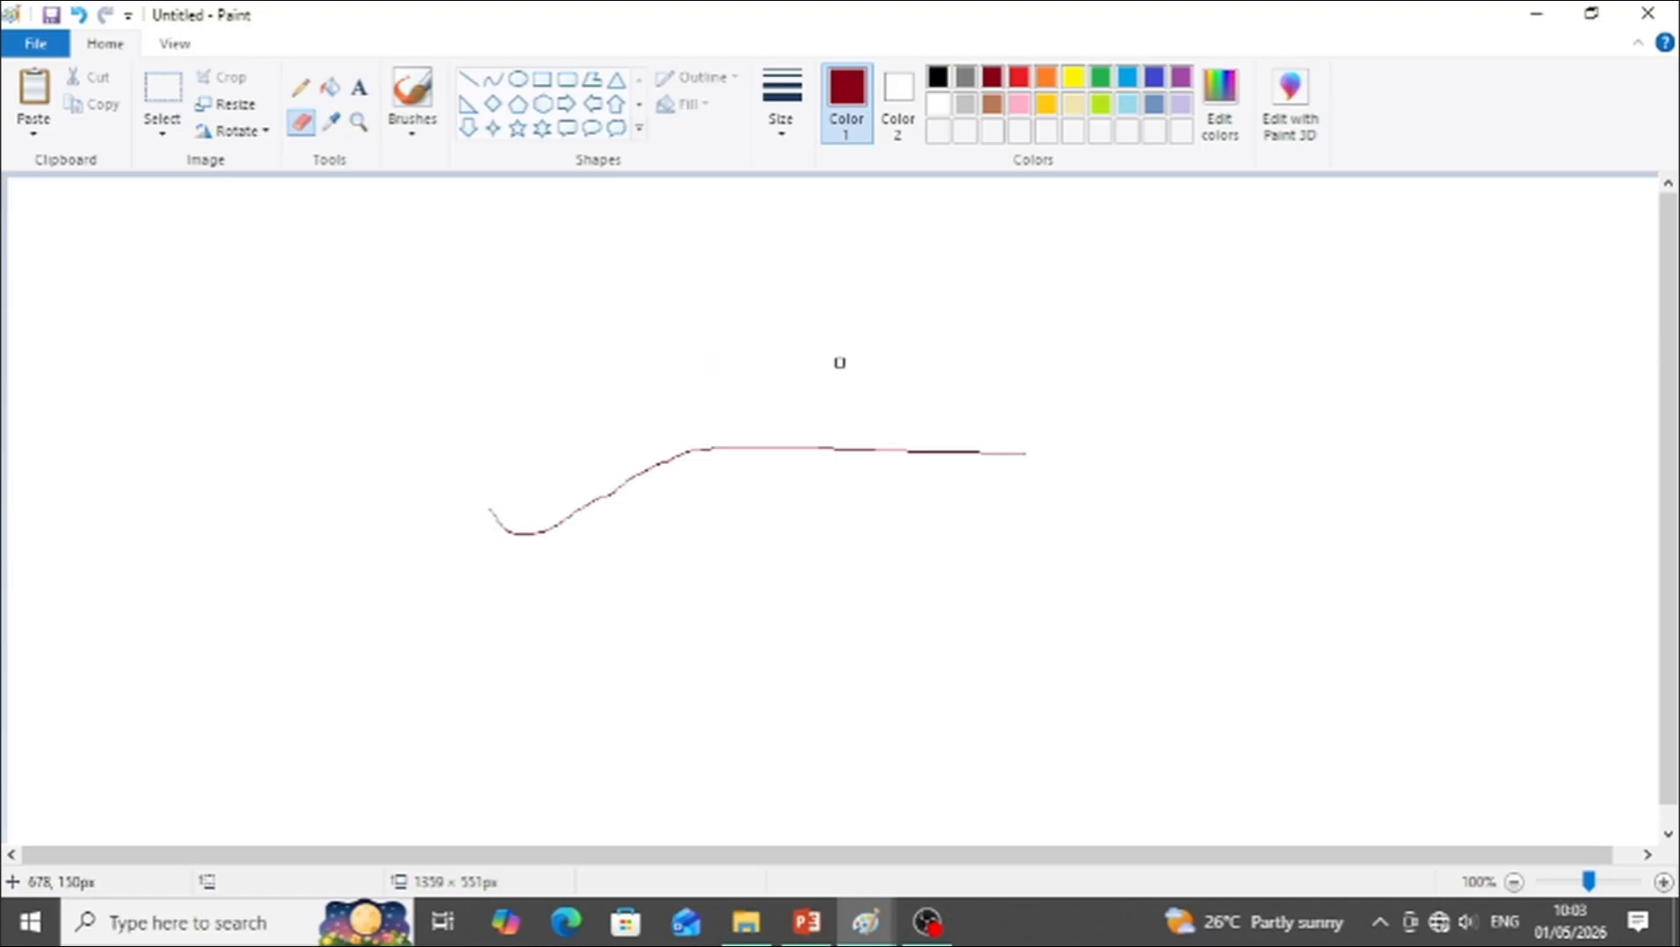
{"action": "mouse_move", "coordinate": [1049, 461]}
{"action": "left_mouse_down"}
{"action": "mouse_move", "coordinate": [690, 451]}
{"action": "mouse_move", "coordinate": [528, 533]}
{"action": "mouse_move", "coordinate": [503, 523]}
{"action": "left_mouse_up"}
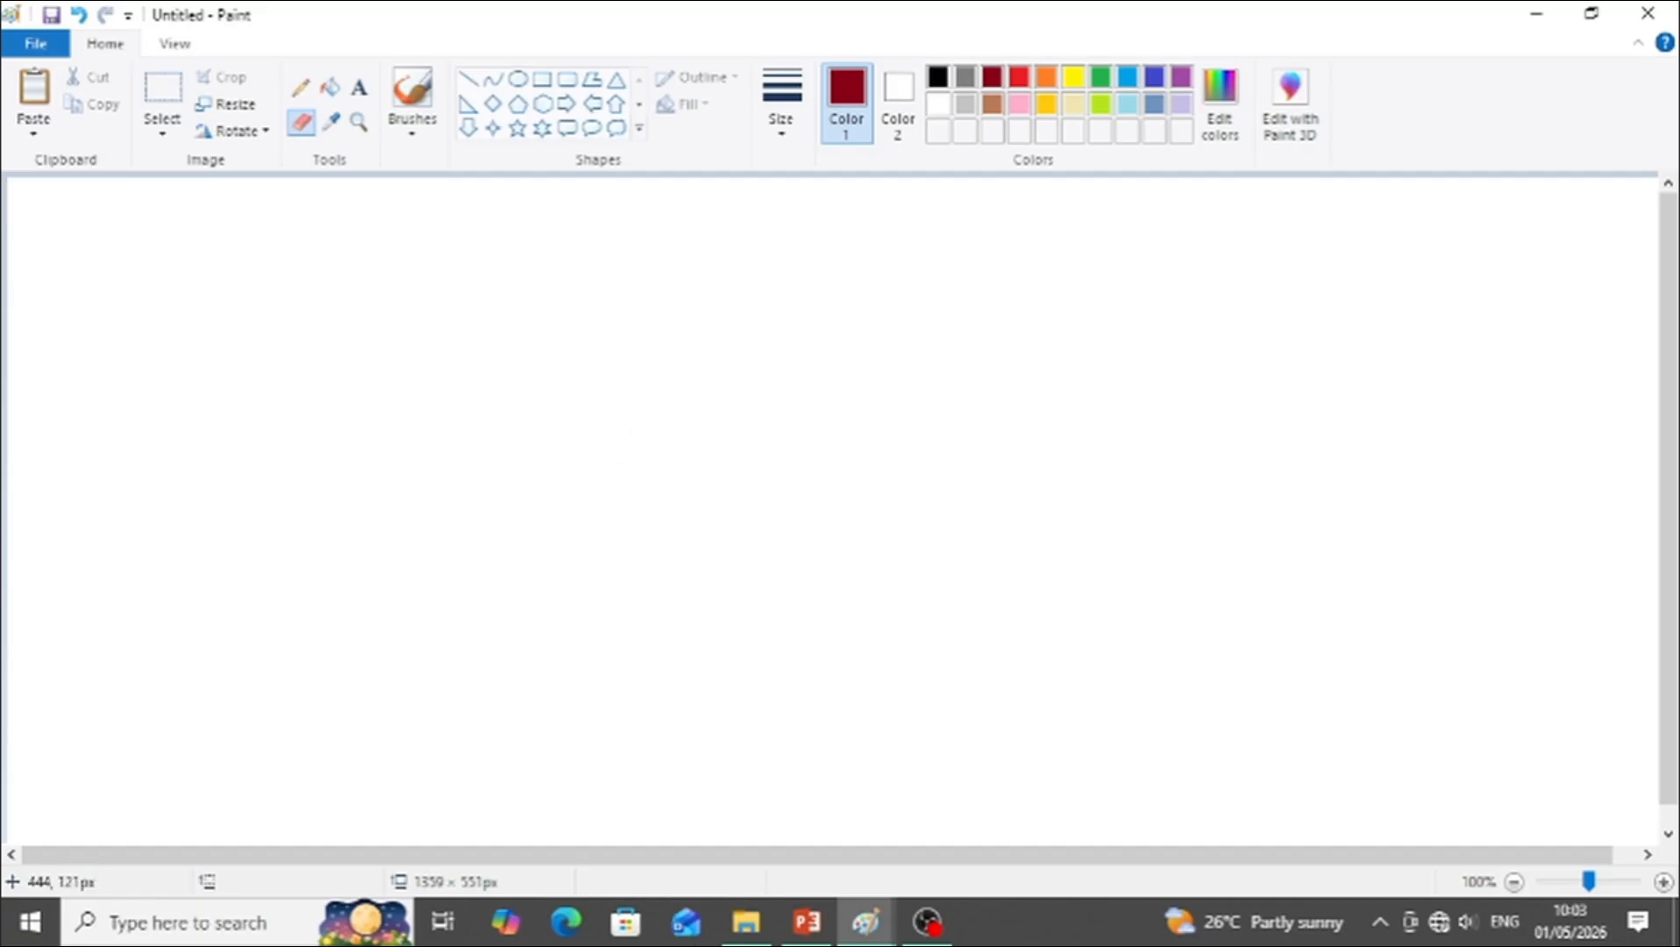
Step: Handwrite "ctrl" in dark red near the upper middle of the canvas with the Pencil
{"action": "left_click", "coordinate": [299, 91]}
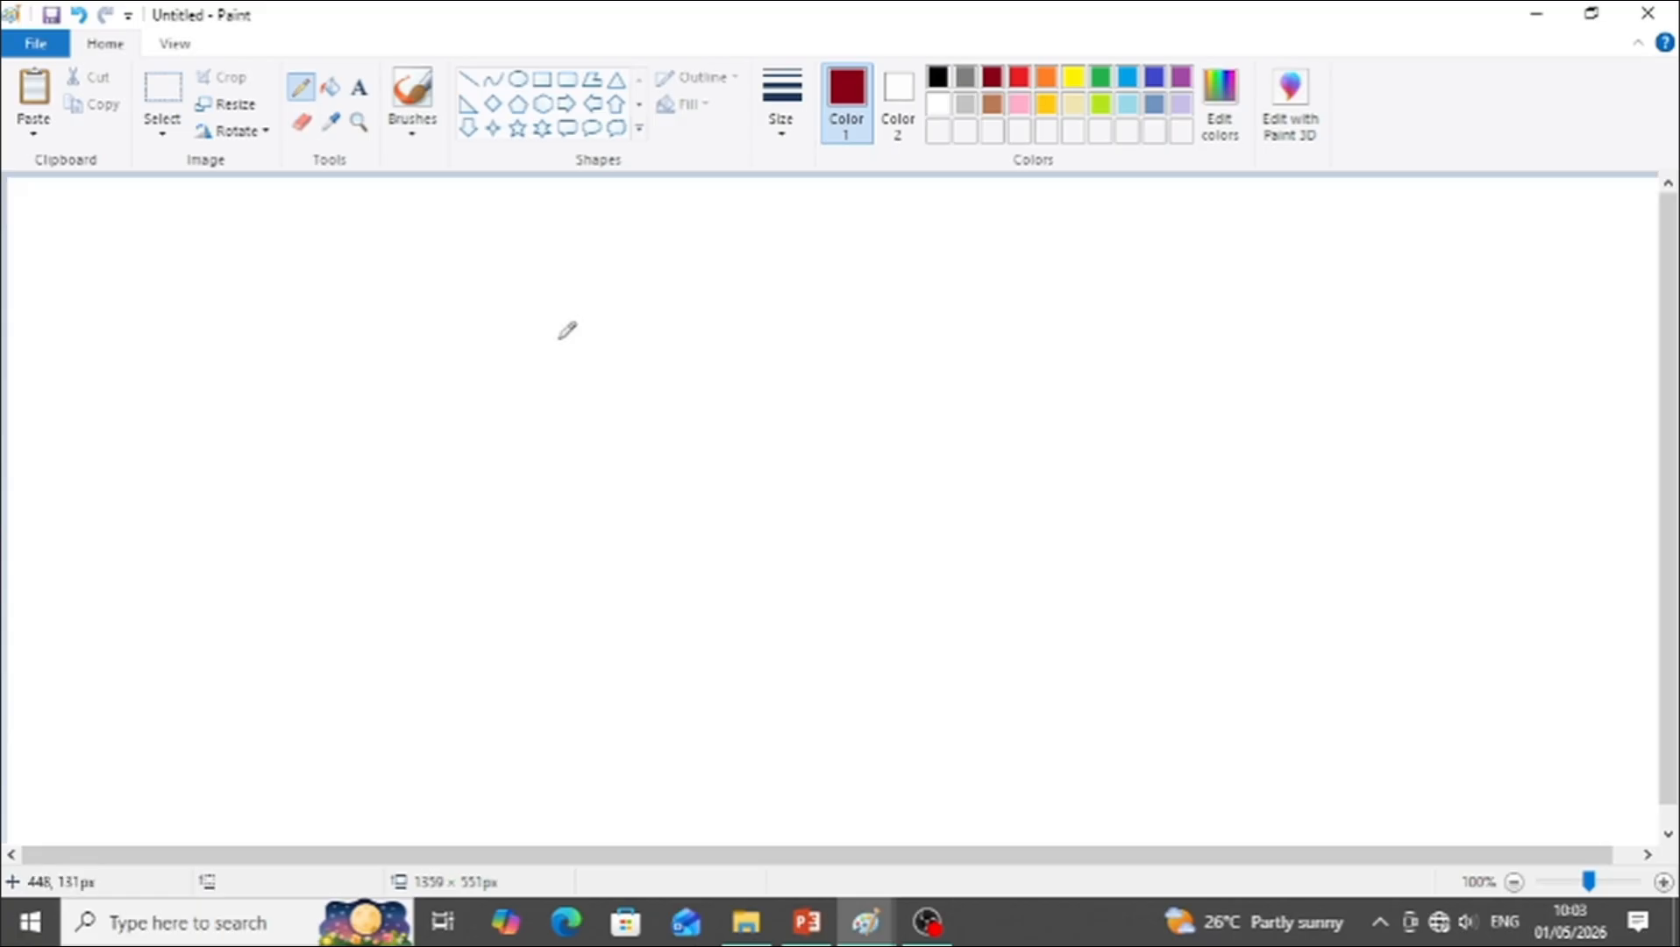
{"action": "mouse_move", "coordinate": [559, 339]}
{"action": "left_mouse_down"}
{"action": "mouse_move", "coordinate": [505, 389]}
{"action": "mouse_move", "coordinate": [555, 404]}
{"action": "left_mouse_up"}
{"action": "mouse_move", "coordinate": [581, 315]}
{"action": "left_mouse_down"}
{"action": "mouse_move", "coordinate": [603, 407]}
{"action": "mouse_move", "coordinate": [620, 402]}
{"action": "mouse_move", "coordinate": [609, 365]}
{"action": "mouse_move", "coordinate": [663, 346]}
{"action": "mouse_move", "coordinate": [699, 388]}
{"action": "mouse_move", "coordinate": [716, 320]}
{"action": "mouse_move", "coordinate": [811, 418]}
{"action": "left_mouse_up"}
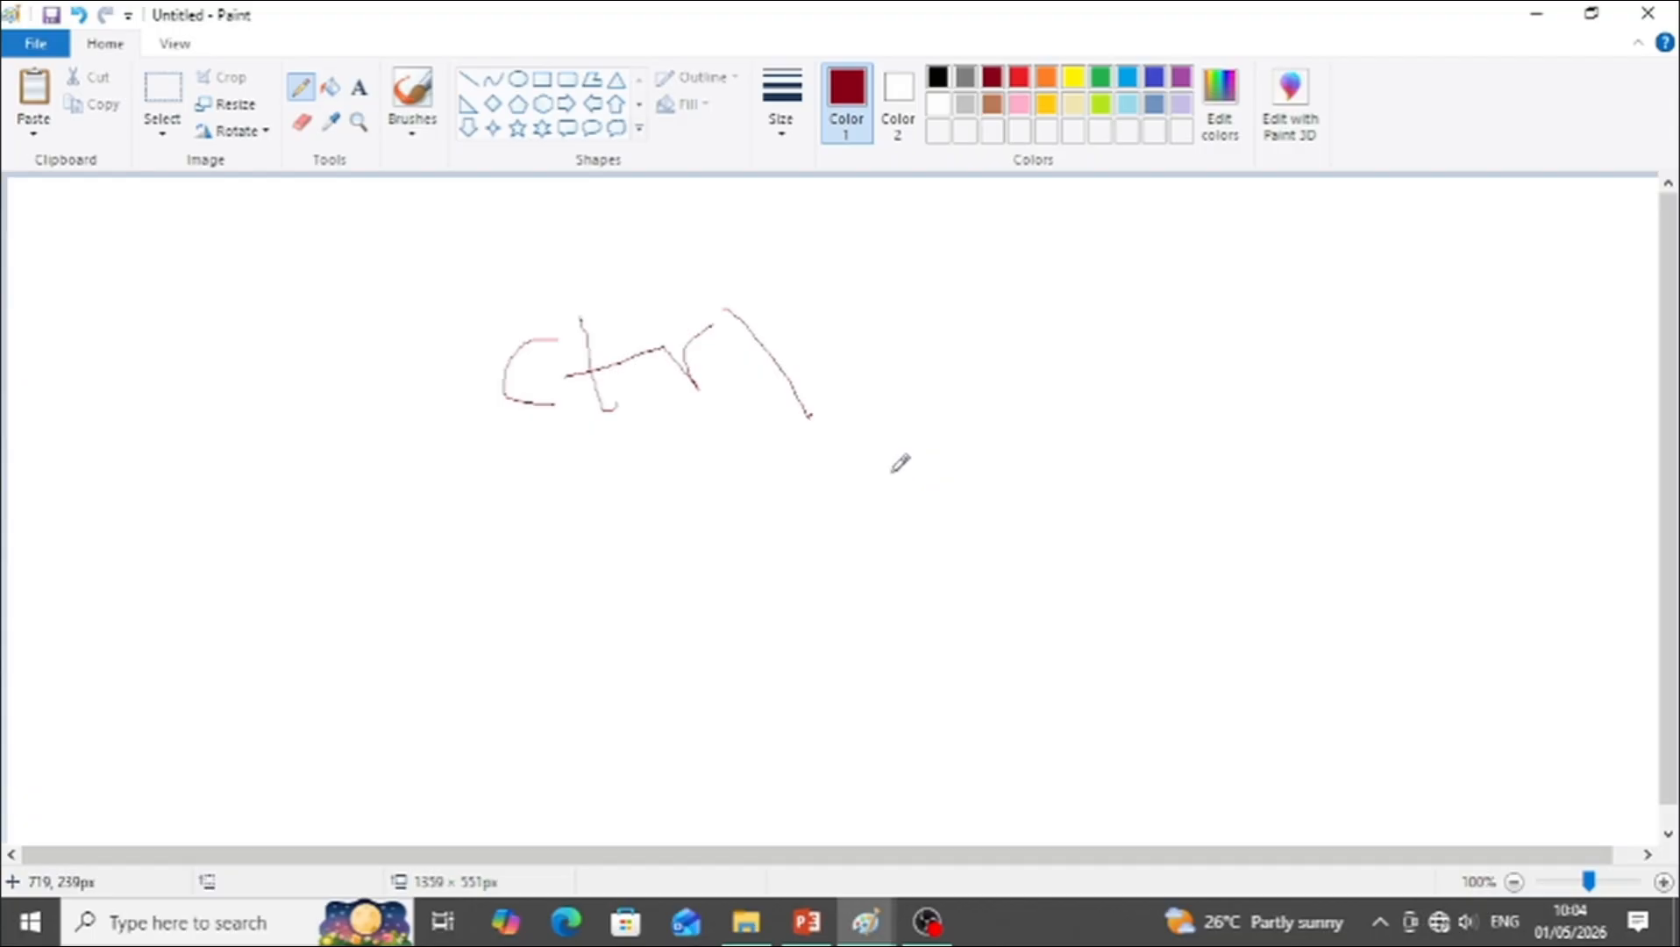
Step: Switch to the Eraser and enlarge it in several increments
{"action": "left_click", "coordinate": [302, 122]}
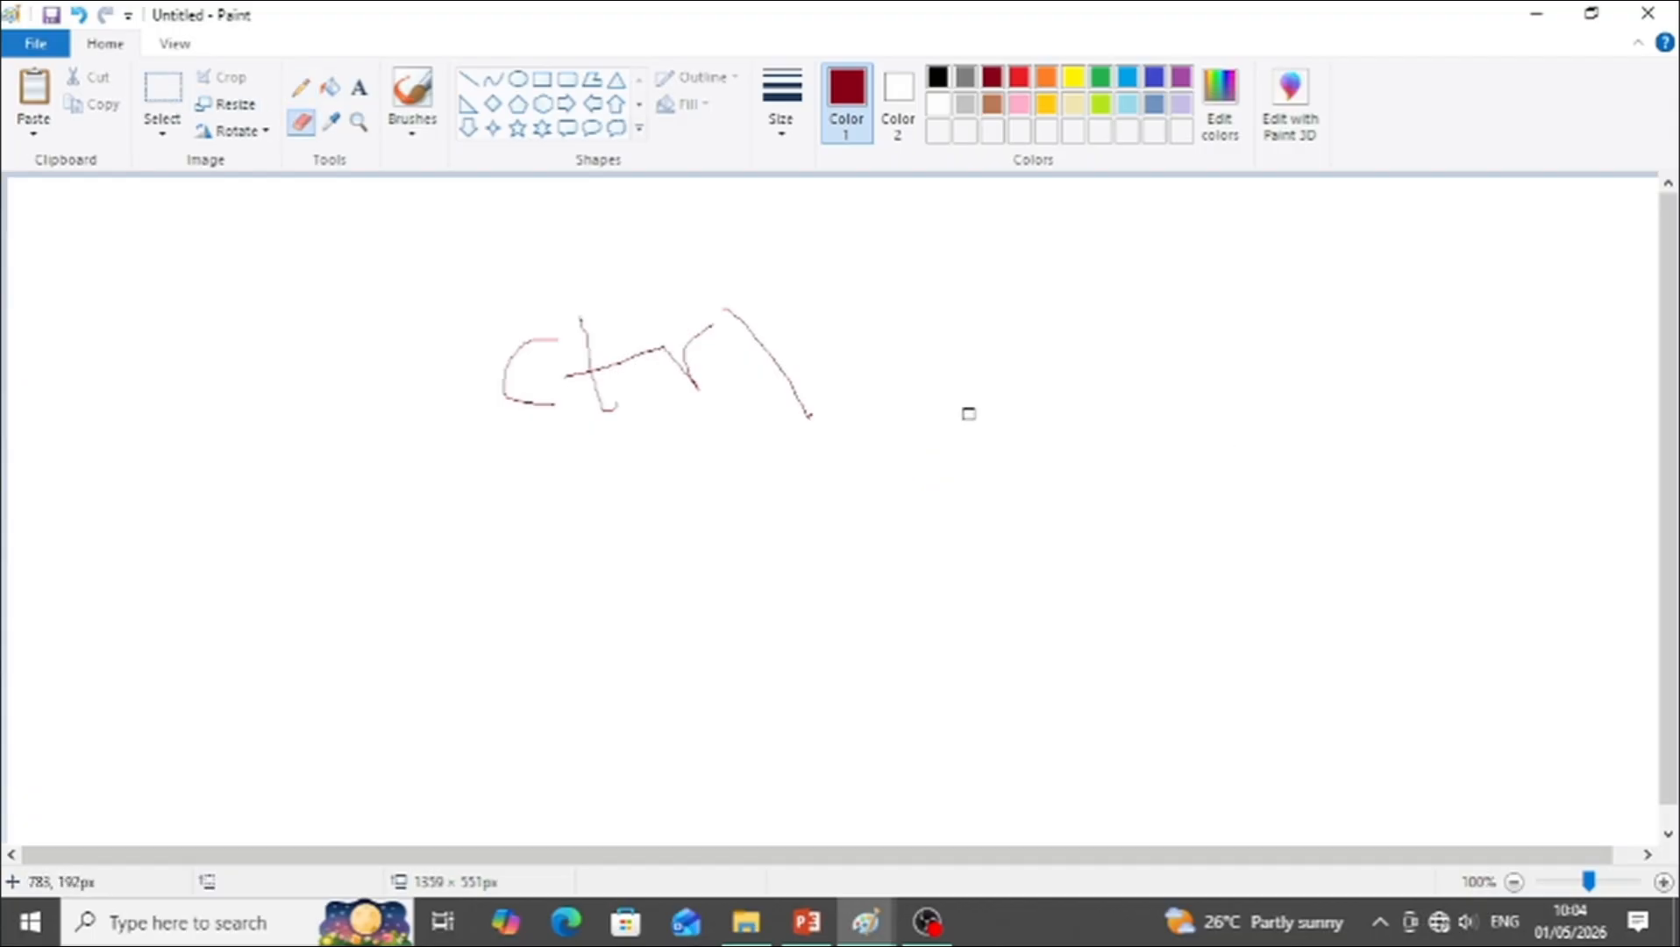
{"action": "key", "text": "ctrl+plus"}
{"action": "key", "text": "ctrl+plus"}
{"action": "key", "text": "ctrl+plus"}
{"action": "key", "text": "ctrl+plus"}
{"action": "key", "text": "ctrl+plus"}
{"action": "key", "text": "ctrl+plus"}
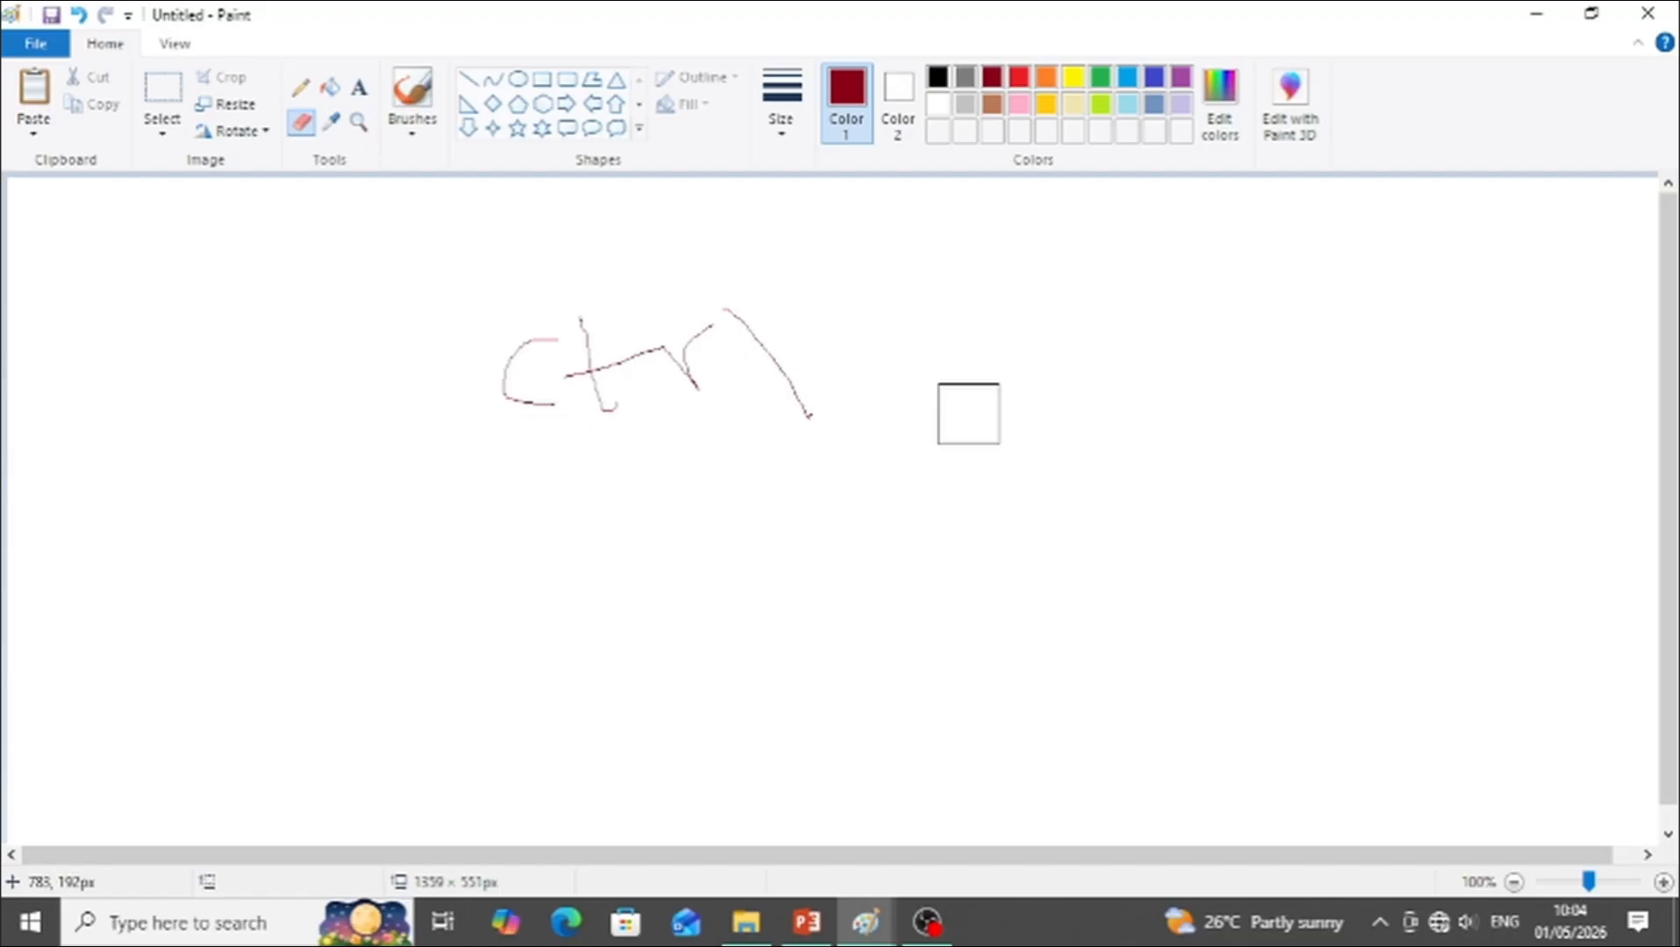
Step: Shrink the Eraser to a medium size and erase the handwritten "ctrl"
{"action": "key", "text": "ctrl+minus"}
{"action": "key", "text": "ctrl+minus"}
{"action": "key", "text": "ctrl+minus"}
{"action": "key", "text": "ctrl+minus"}
{"action": "key", "text": "ctrl+minus"}
{"action": "key", "text": "ctrl+minus"}
{"action": "key", "text": "ctrl+minus"}
{"action": "key", "text": "ctrl+minus"}
{"action": "key", "text": "ctrl+minus"}
{"action": "key", "text": "ctrl+minus"}
{"action": "key", "text": "ctrl+minus"}
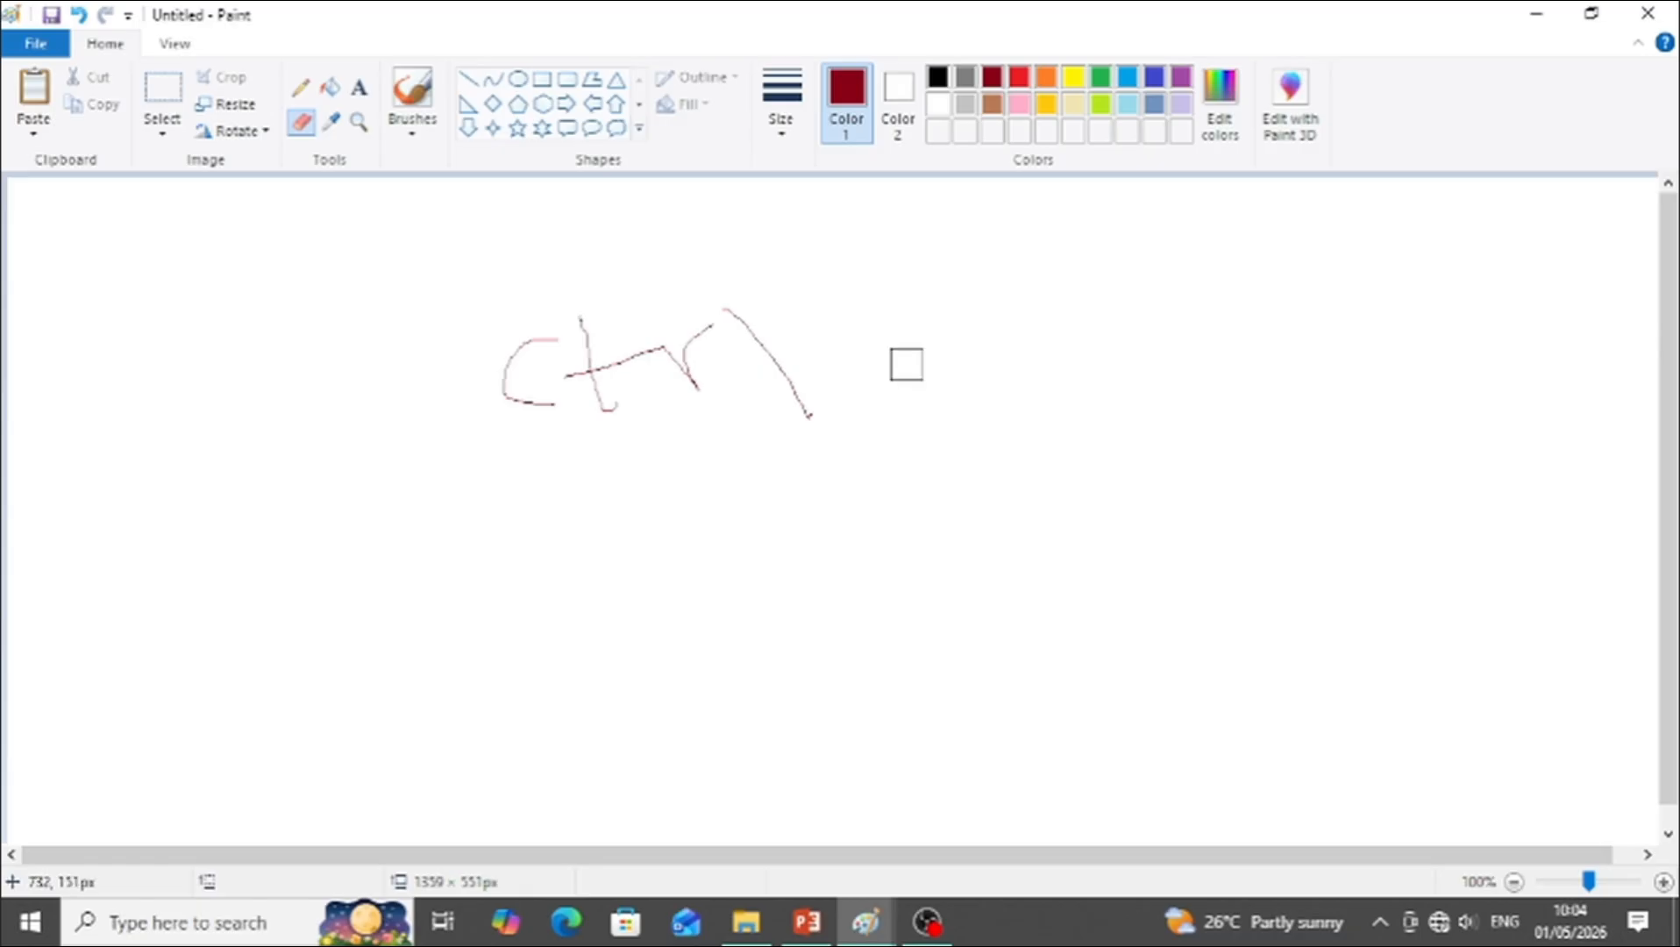
{"action": "mouse_move", "coordinate": [503, 347]}
{"action": "left_mouse_down"}
{"action": "mouse_move", "coordinate": [686, 338]}
{"action": "mouse_move", "coordinate": [572, 366]}
{"action": "mouse_move", "coordinate": [674, 382]}
{"action": "mouse_move", "coordinate": [443, 452]}
{"action": "mouse_move", "coordinate": [602, 428]}
{"action": "mouse_move", "coordinate": [530, 407]}
{"action": "mouse_move", "coordinate": [770, 307]}
{"action": "mouse_move", "coordinate": [735, 300]}
{"action": "left_mouse_up"}
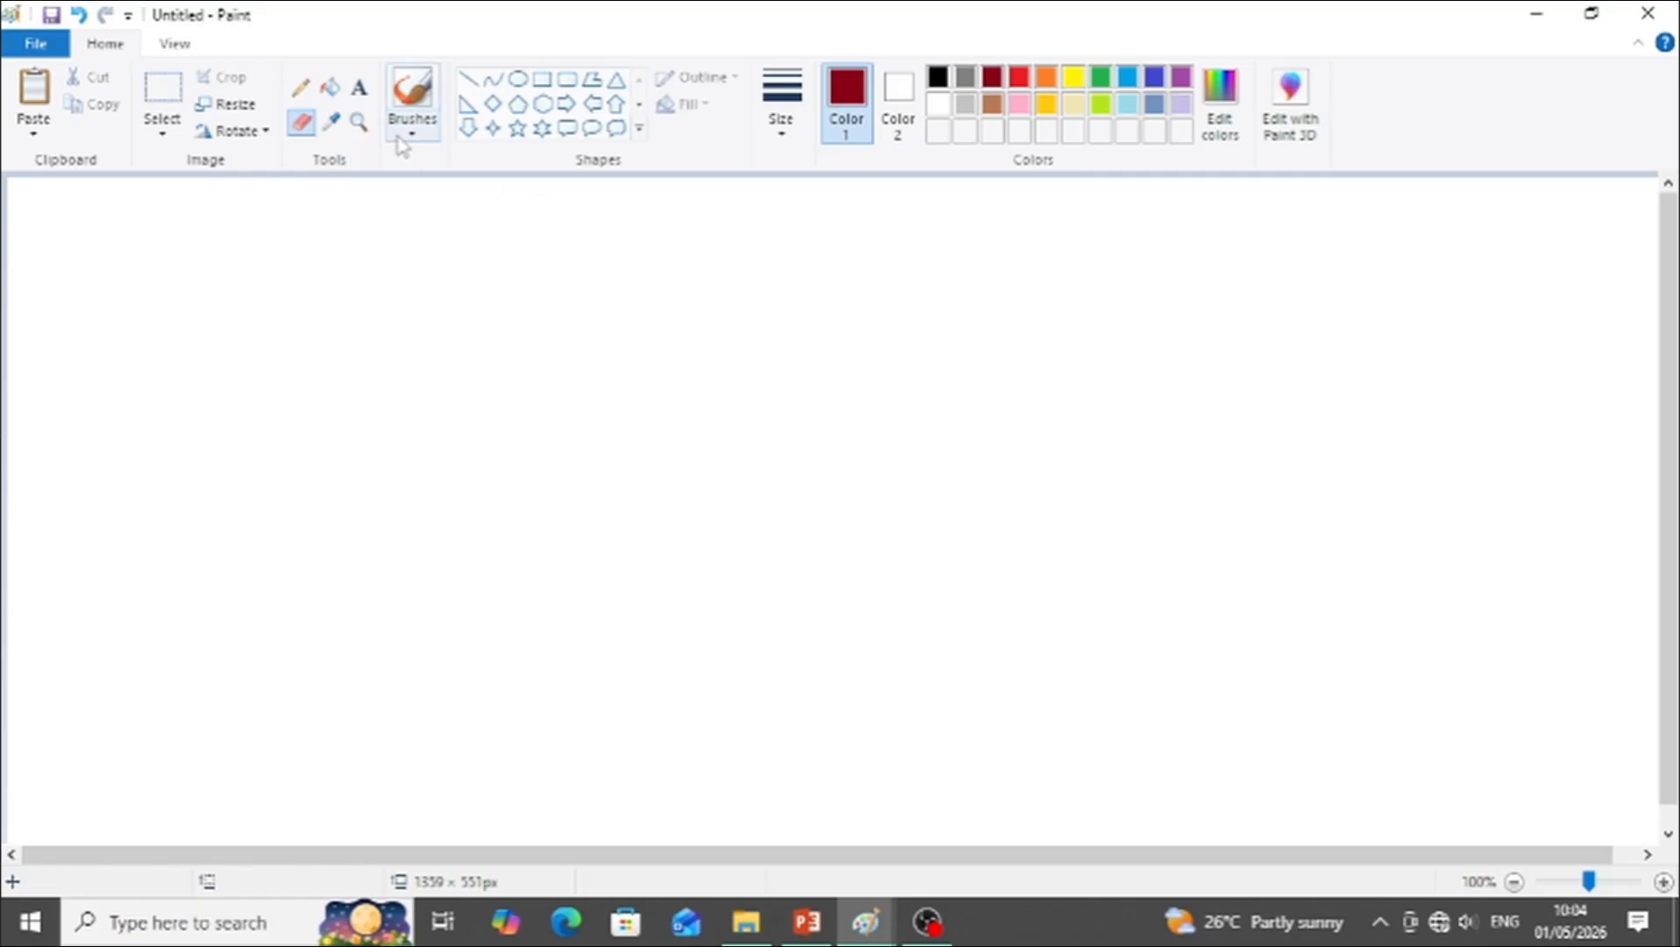
Step: Draw a dark red flower outline with a round centre and four petals using the Pencil
{"action": "left_click", "coordinate": [299, 89]}
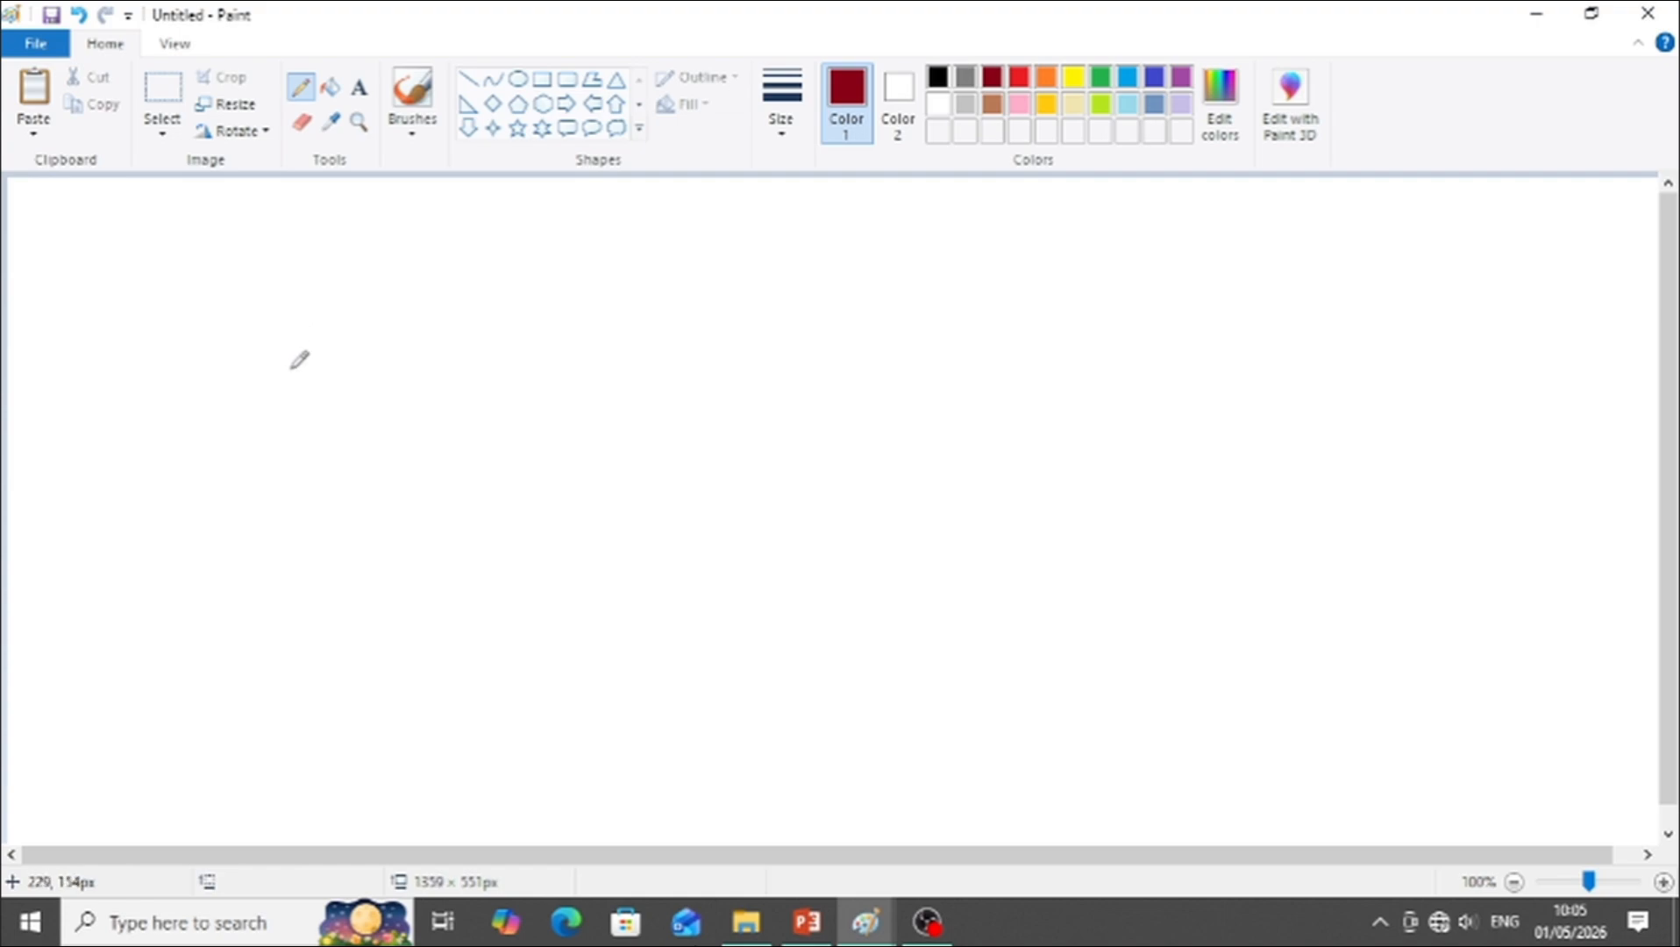
{"action": "mouse_move", "coordinate": [292, 367]}
{"action": "left_mouse_down"}
{"action": "mouse_move", "coordinate": [324, 331]}
{"action": "mouse_move", "coordinate": [359, 357]}
{"action": "mouse_move", "coordinate": [337, 399]}
{"action": "mouse_move", "coordinate": [298, 380]}
{"action": "mouse_move", "coordinate": [275, 289]}
{"action": "mouse_move", "coordinate": [324, 260]}
{"action": "mouse_move", "coordinate": [358, 287]}
{"action": "mouse_move", "coordinate": [349, 333]}
{"action": "mouse_move", "coordinate": [409, 286]}
{"action": "mouse_move", "coordinate": [431, 336]}
{"action": "mouse_move", "coordinate": [384, 388]}
{"action": "mouse_move", "coordinate": [361, 369]}
{"action": "mouse_move", "coordinate": [386, 432]}
{"action": "mouse_move", "coordinate": [344, 481]}
{"action": "mouse_move", "coordinate": [306, 470]}
{"action": "mouse_move", "coordinate": [307, 391]}
{"action": "mouse_move", "coordinate": [292, 399]}
{"action": "mouse_move", "coordinate": [245, 351]}
{"action": "mouse_move", "coordinate": [303, 357]}
{"action": "left_mouse_up"}
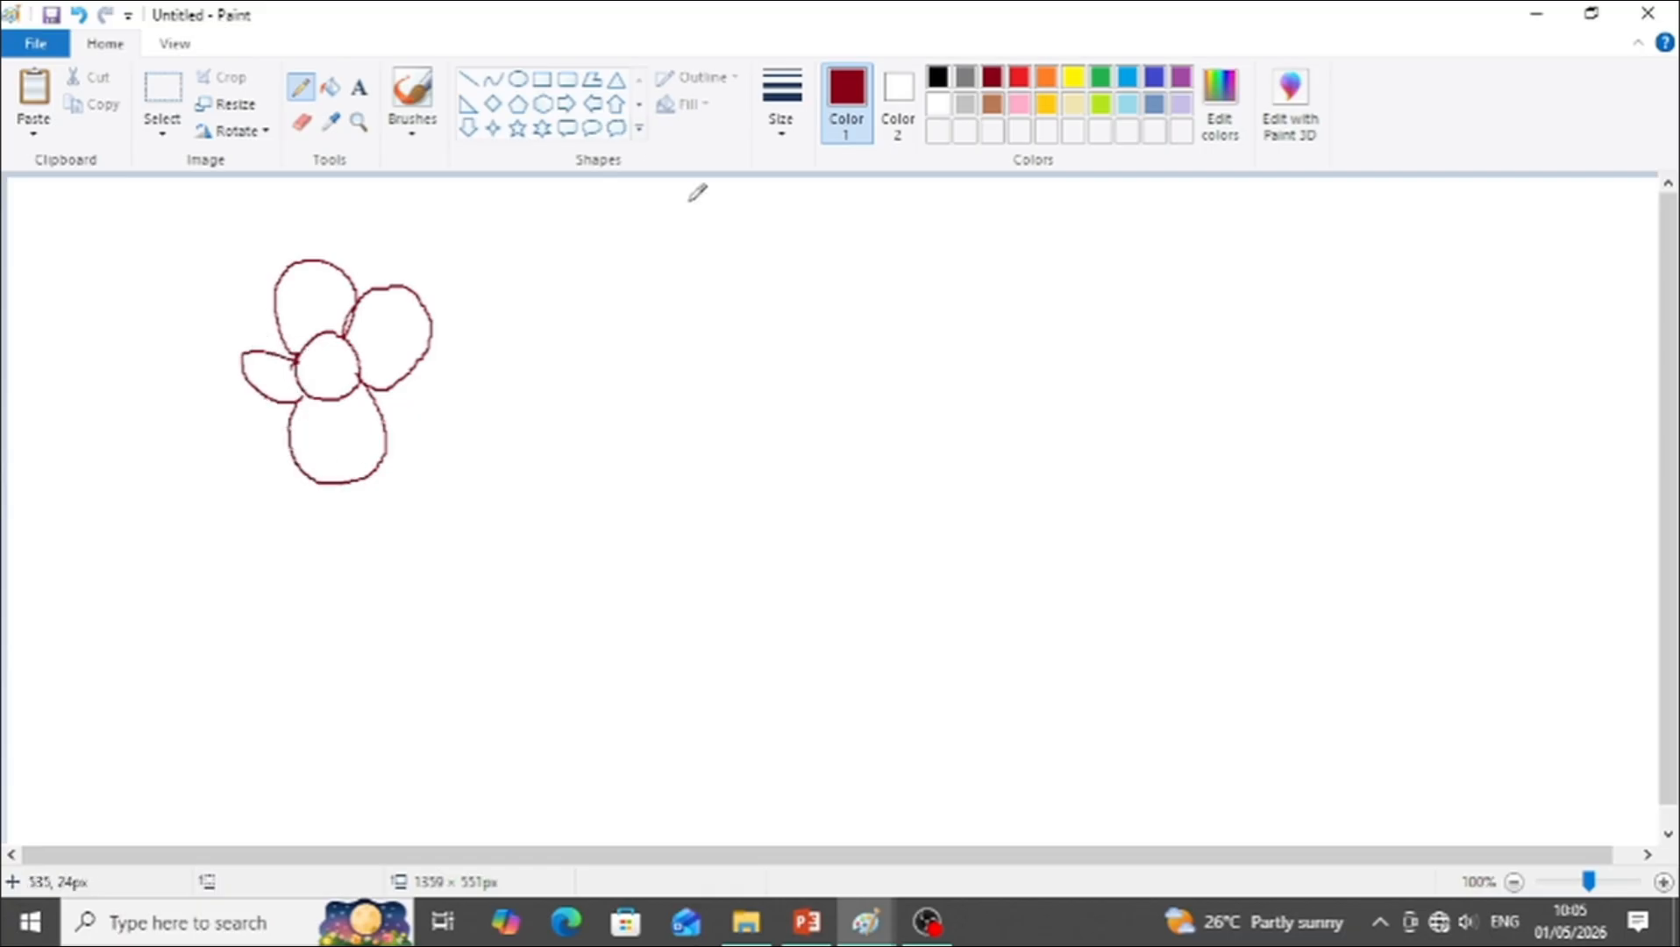
Step: Paint a wavy dark red stroke with the Brush and another below it with Calligraphy brush 1
{"action": "left_click", "coordinate": [414, 130]}
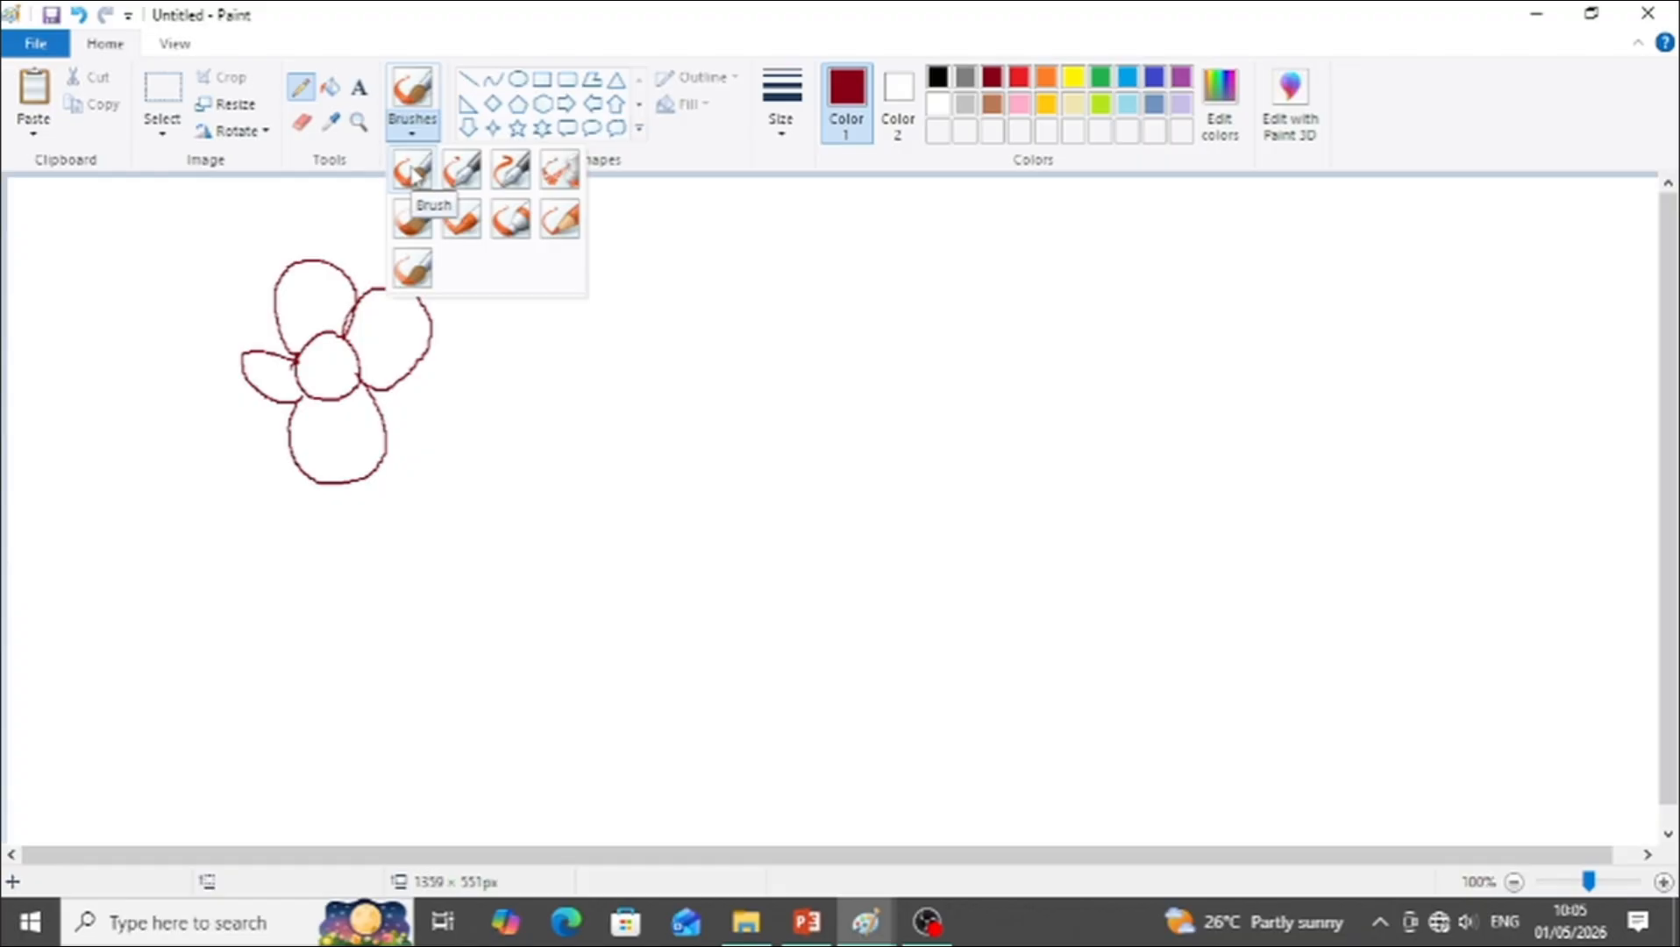
{"action": "left_click", "coordinate": [414, 173]}
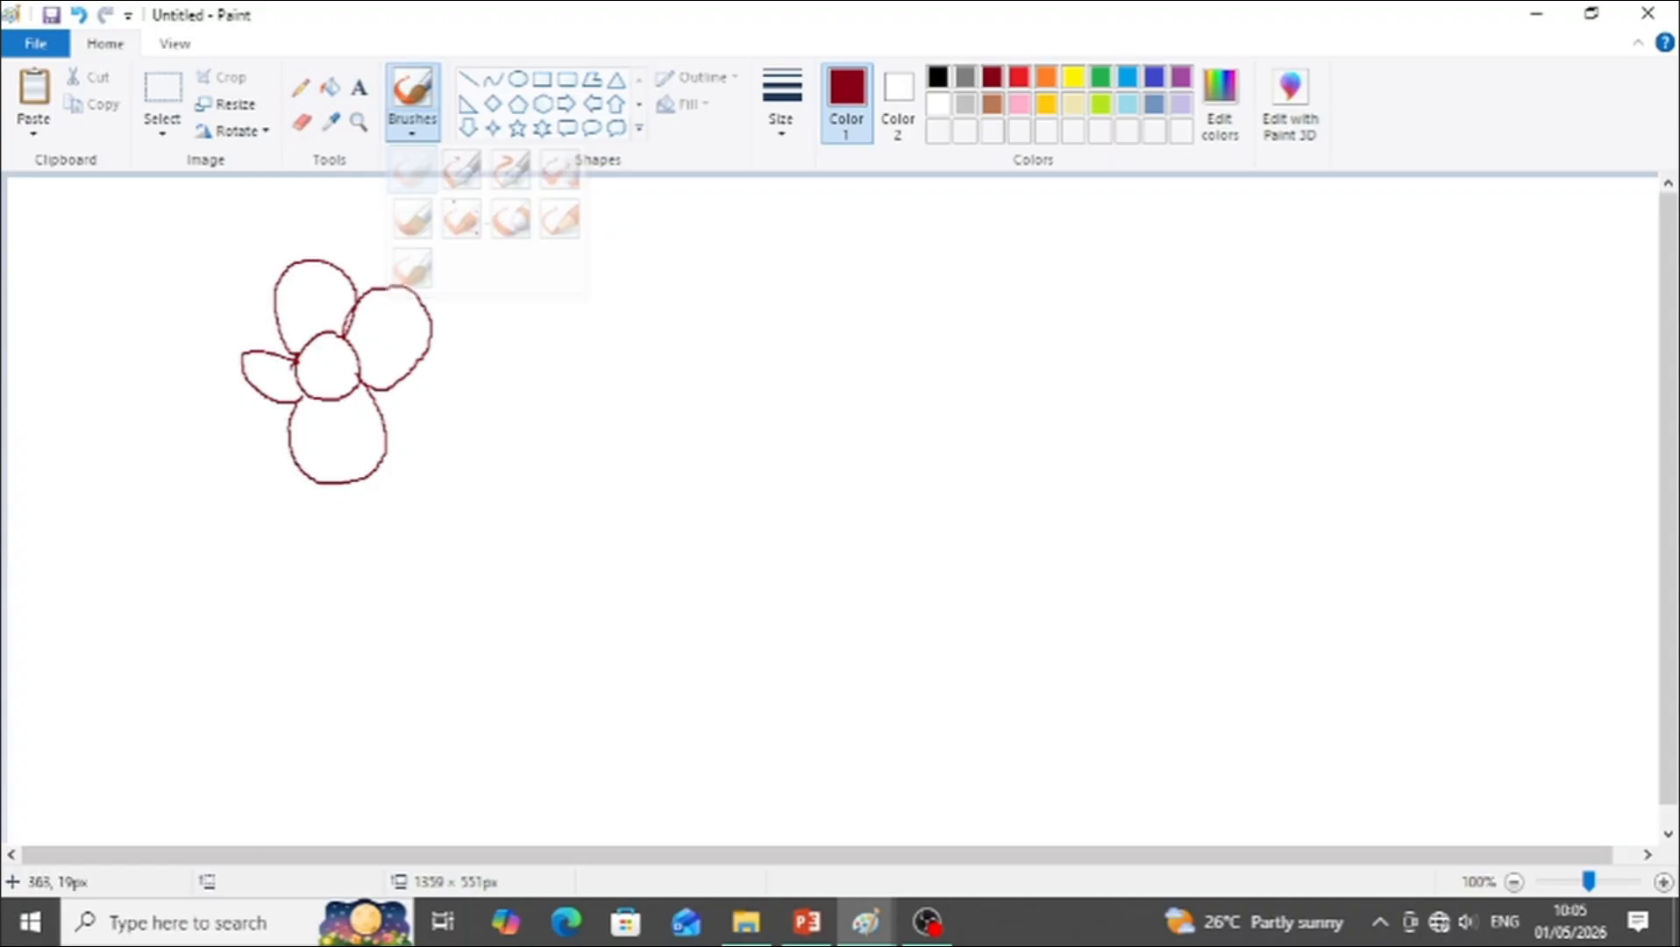
{"action": "mouse_move", "coordinate": [532, 371]}
{"action": "left_mouse_down"}
{"action": "mouse_move", "coordinate": [570, 303]}
{"action": "mouse_move", "coordinate": [620, 320]}
{"action": "mouse_move", "coordinate": [648, 379]}
{"action": "mouse_move", "coordinate": [693, 327]}
{"action": "mouse_move", "coordinate": [769, 287]}
{"action": "mouse_move", "coordinate": [850, 348]}
{"action": "mouse_move", "coordinate": [894, 326]}
{"action": "left_mouse_up"}
{"action": "left_click", "coordinate": [412, 123]}
{"action": "left_click", "coordinate": [462, 172]}
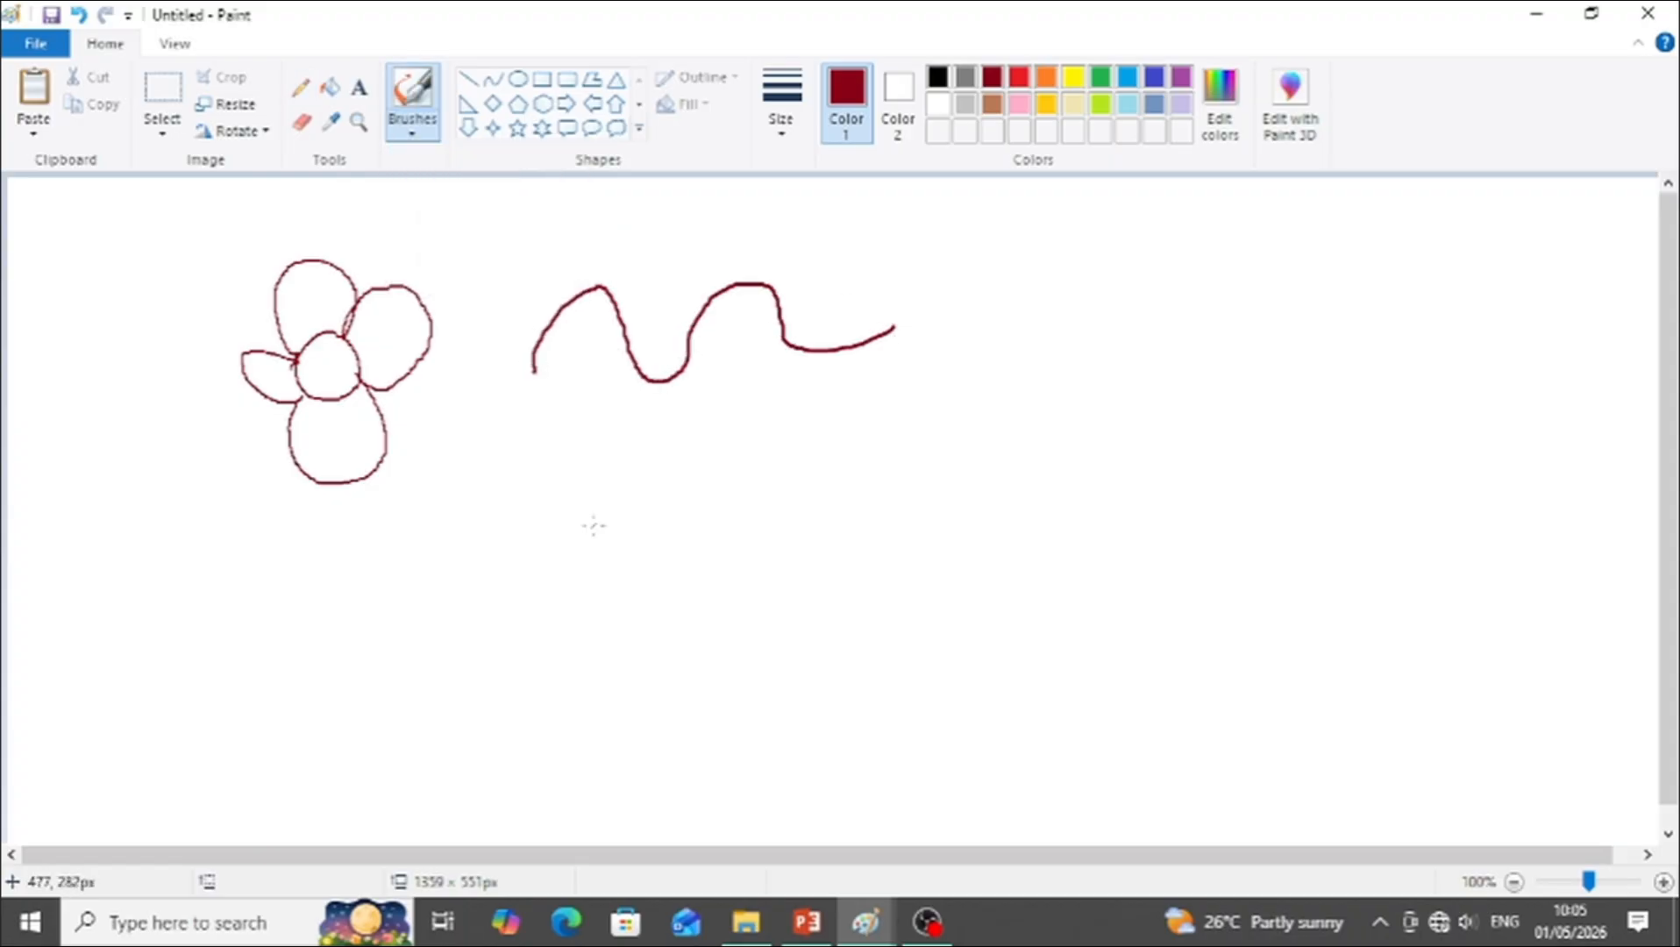
{"action": "mouse_move", "coordinate": [592, 526]}
{"action": "left_mouse_down"}
{"action": "mouse_move", "coordinate": [689, 470]}
{"action": "mouse_move", "coordinate": [756, 495]}
{"action": "mouse_move", "coordinate": [773, 436]}
{"action": "mouse_move", "coordinate": [853, 425]}
{"action": "mouse_move", "coordinate": [906, 449]}
{"action": "left_mouse_up"}
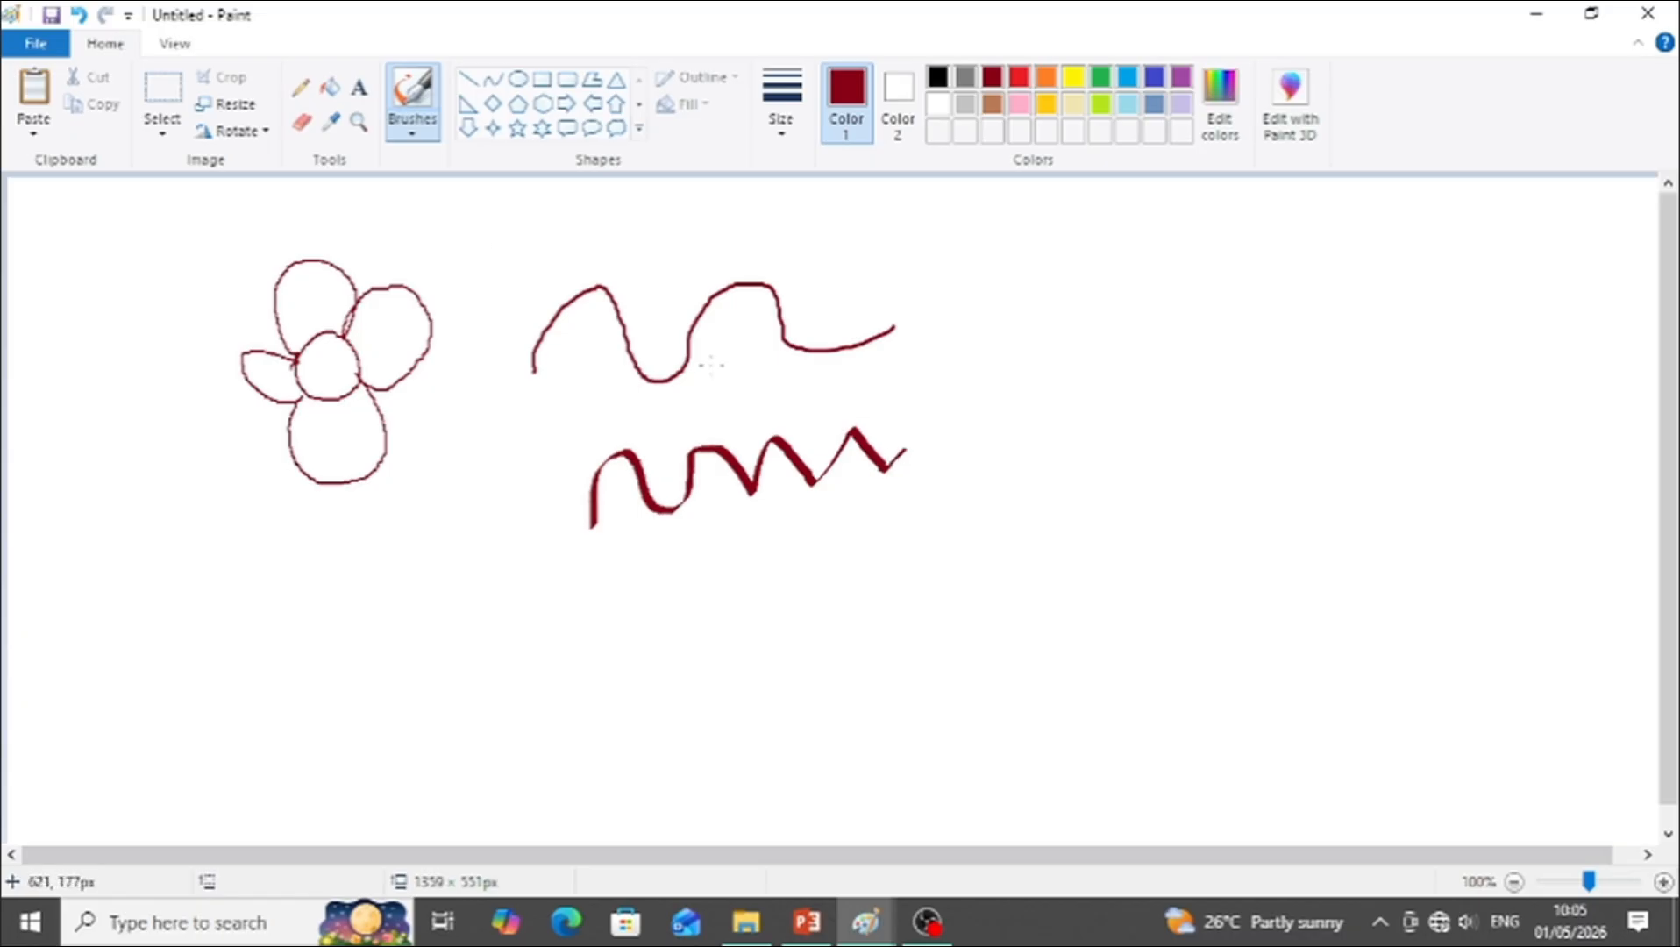
Step: Paint a long zigzag with Calligraphy brush 2 and a speckled zigzag across the canvas with the Airbrush
{"action": "left_click", "coordinate": [412, 123]}
{"action": "left_click", "coordinate": [510, 172]}
{"action": "mouse_move", "coordinate": [502, 636]}
{"action": "left_mouse_down"}
{"action": "mouse_move", "coordinate": [538, 633]}
{"action": "mouse_move", "coordinate": [625, 594]}
{"action": "mouse_move", "coordinate": [845, 551]}
{"action": "mouse_move", "coordinate": [959, 554]}
{"action": "mouse_move", "coordinate": [1009, 537]}
{"action": "mouse_move", "coordinate": [1102, 456]}
{"action": "left_mouse_up"}
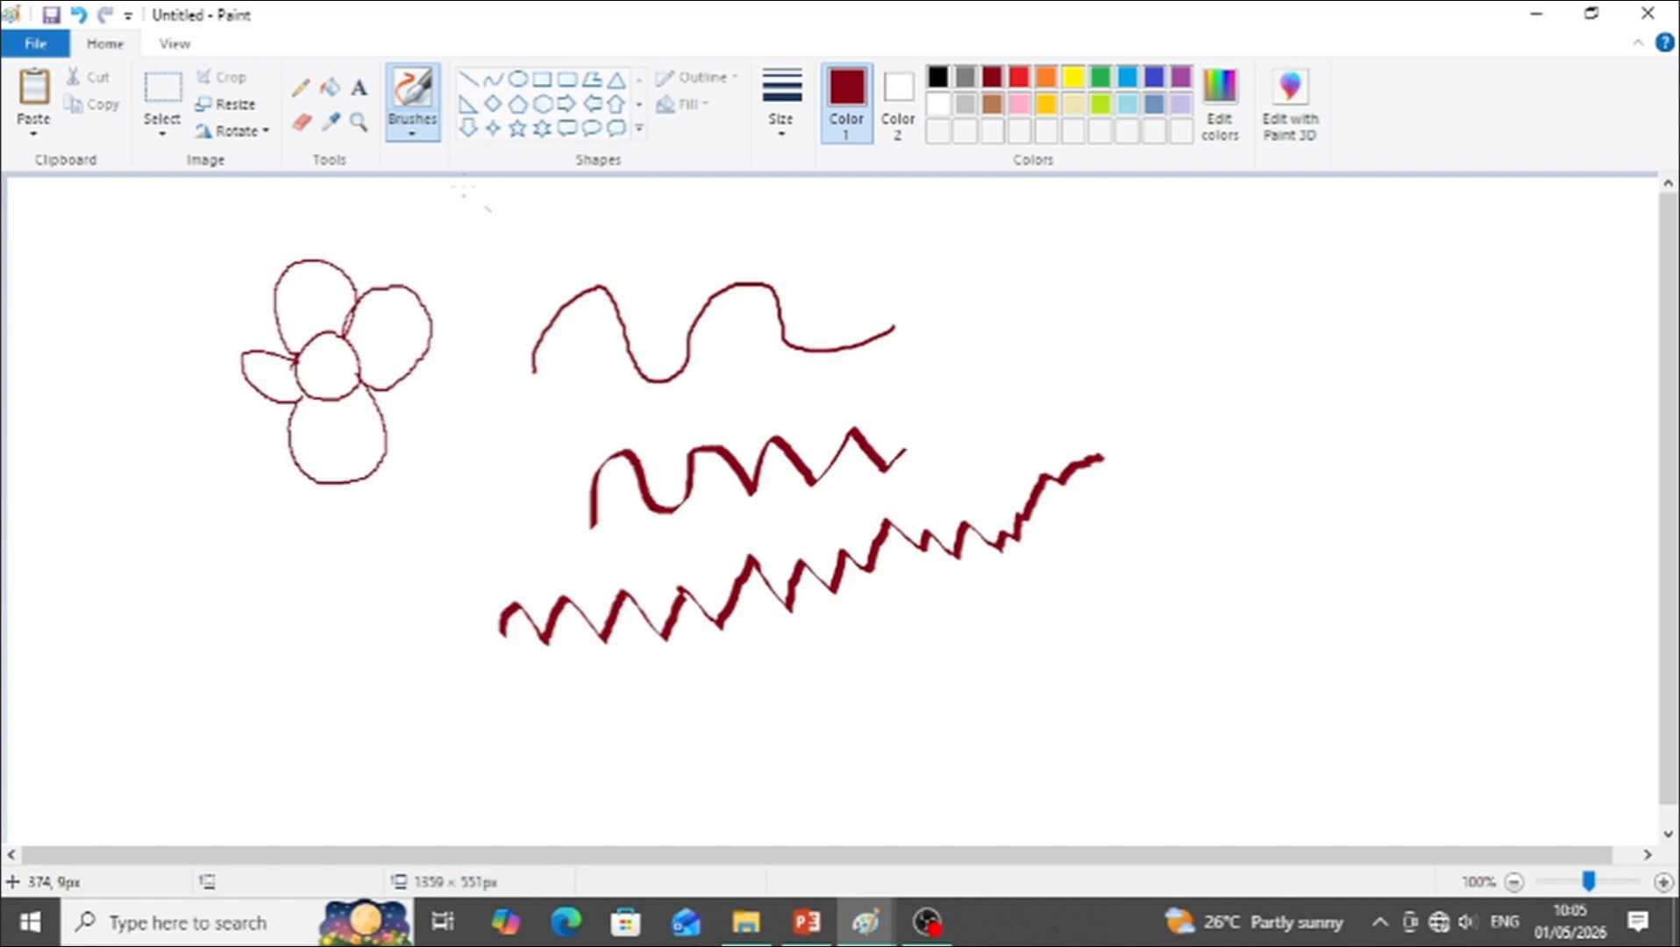
{"action": "left_click", "coordinate": [412, 119]}
{"action": "left_click", "coordinate": [560, 170]}
{"action": "mouse_move", "coordinate": [163, 675]}
{"action": "left_mouse_down"}
{"action": "mouse_move", "coordinate": [179, 638]}
{"action": "mouse_move", "coordinate": [293, 625]}
{"action": "mouse_move", "coordinate": [350, 550]}
{"action": "mouse_move", "coordinate": [445, 482]}
{"action": "mouse_move", "coordinate": [505, 469]}
{"action": "mouse_move", "coordinate": [567, 509]}
{"action": "mouse_move", "coordinate": [626, 448]}
{"action": "mouse_move", "coordinate": [679, 444]}
{"action": "mouse_move", "coordinate": [796, 379]}
{"action": "mouse_move", "coordinate": [912, 396]}
{"action": "mouse_move", "coordinate": [1064, 346]}
{"action": "mouse_move", "coordinate": [1107, 360]}
{"action": "left_mouse_up"}
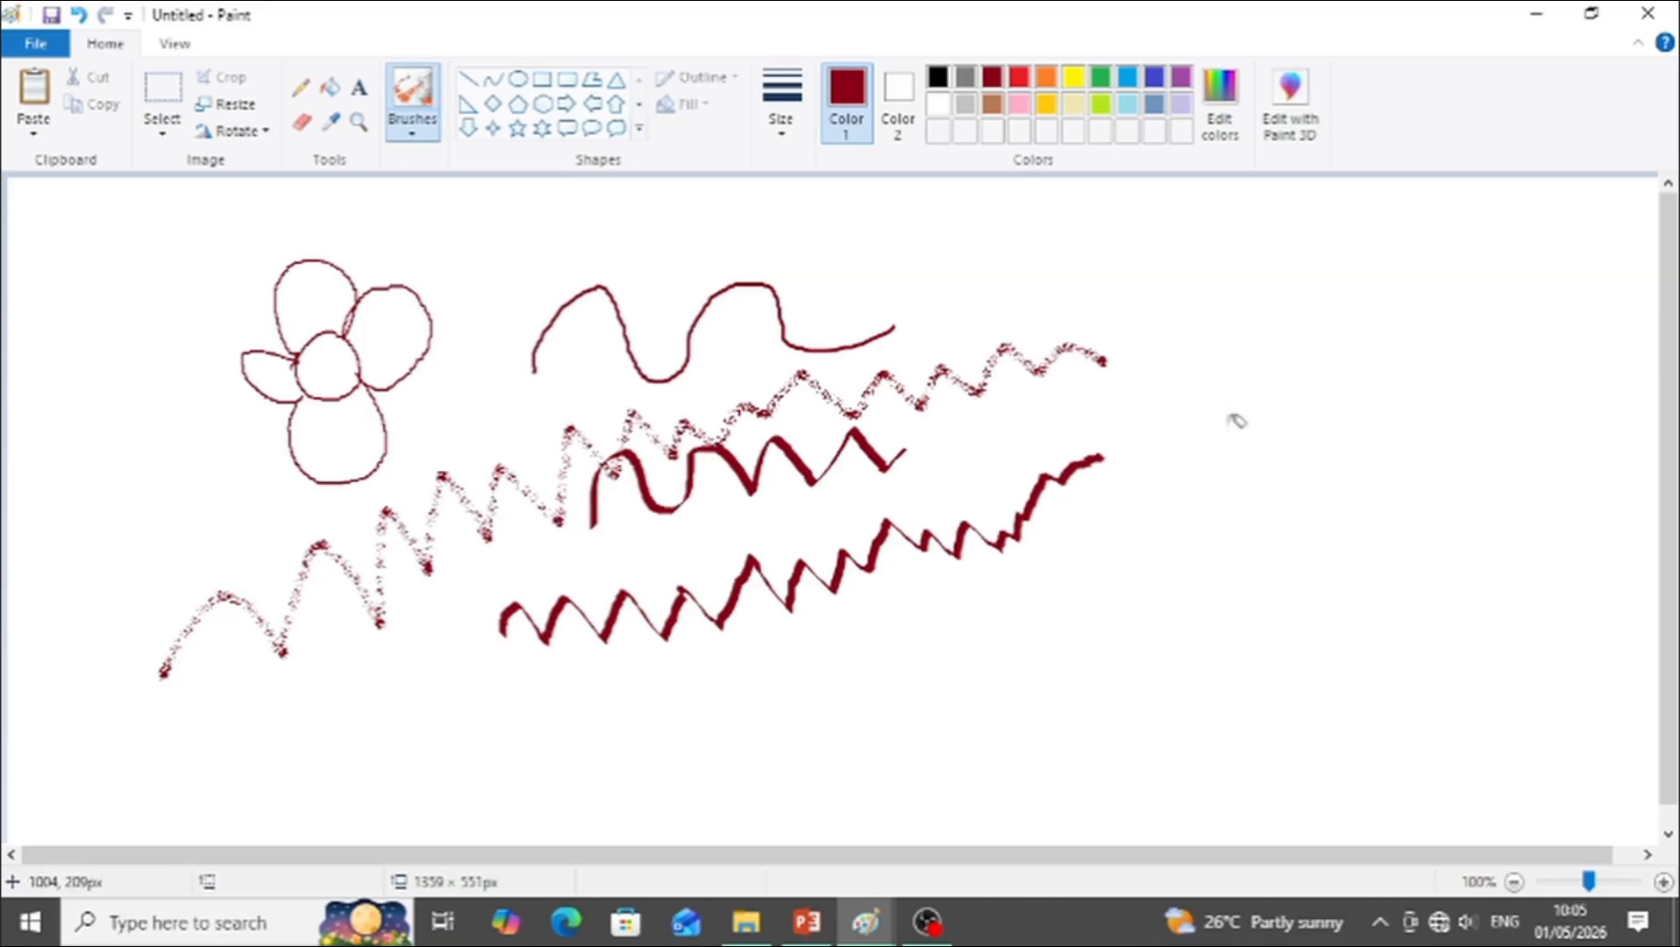
Step: Draw a dark red tree with the Brush, outlining the trunk and branches and a rounded canopy around them
{"action": "left_click", "coordinate": [413, 128]}
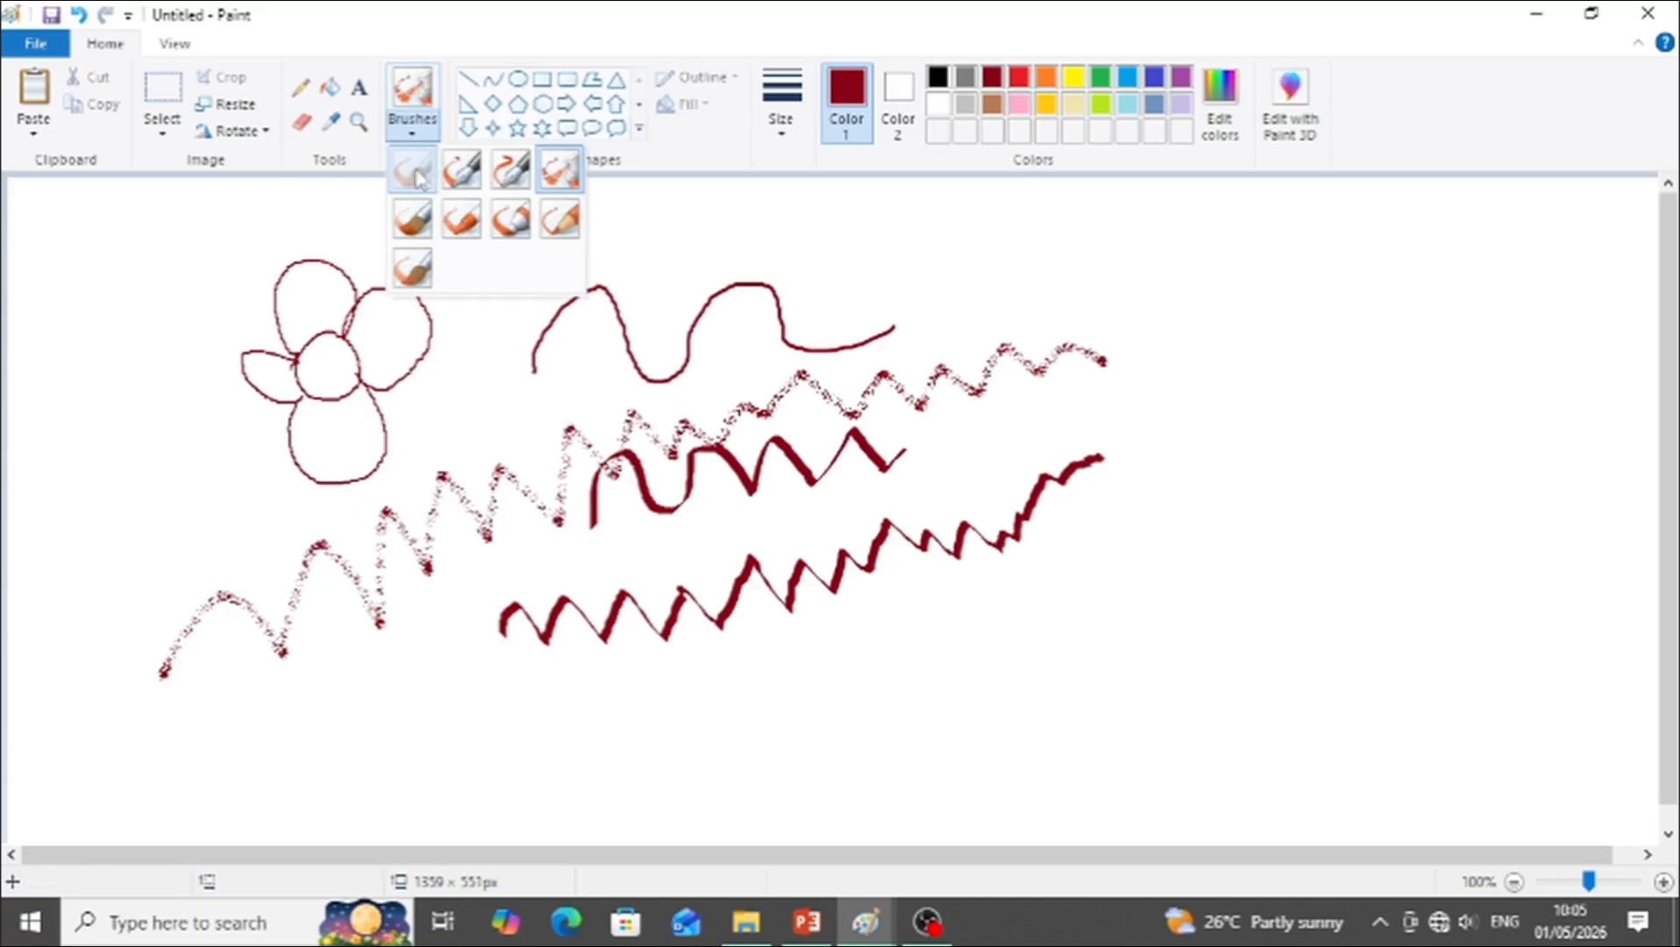
{"action": "left_click", "coordinate": [412, 167]}
{"action": "mouse_move", "coordinate": [1297, 410]}
{"action": "left_mouse_down"}
{"action": "mouse_move", "coordinate": [1285, 610]}
{"action": "mouse_move", "coordinate": [1242, 727]}
{"action": "mouse_move", "coordinate": [1283, 720]}
{"action": "mouse_move", "coordinate": [1379, 423]}
{"action": "mouse_move", "coordinate": [1491, 393]}
{"action": "mouse_move", "coordinate": [1503, 371]}
{"action": "mouse_move", "coordinate": [1353, 404]}
{"action": "mouse_move", "coordinate": [1305, 288]}
{"action": "mouse_move", "coordinate": [1322, 367]}
{"action": "mouse_move", "coordinate": [1248, 373]}
{"action": "mouse_move", "coordinate": [1224, 401]}
{"action": "mouse_move", "coordinate": [1273, 409]}
{"action": "left_mouse_up"}
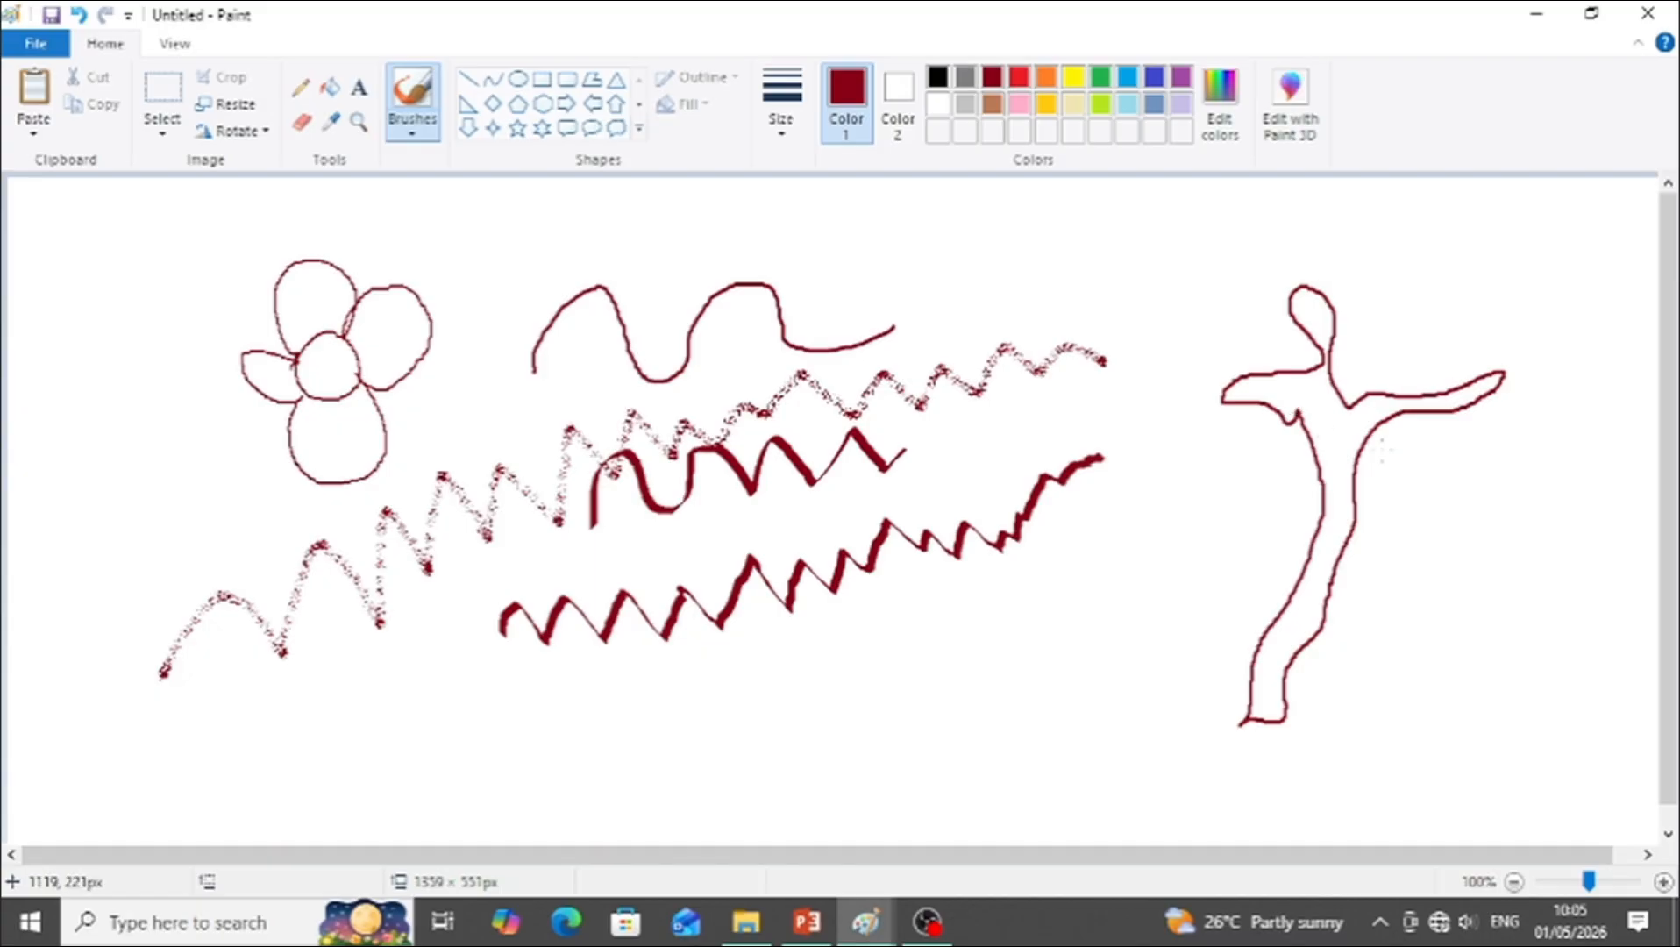
{"action": "mouse_move", "coordinate": [1373, 468]}
{"action": "left_mouse_down"}
{"action": "mouse_move", "coordinate": [1511, 432]}
{"action": "mouse_move", "coordinate": [1543, 332]}
{"action": "mouse_move", "coordinate": [1481, 314]}
{"action": "mouse_move", "coordinate": [1375, 329]}
{"action": "mouse_move", "coordinate": [1364, 295]}
{"action": "mouse_move", "coordinate": [1263, 257]}
{"action": "mouse_move", "coordinate": [1219, 295]}
{"action": "mouse_move", "coordinate": [1251, 345]}
{"action": "mouse_move", "coordinate": [1190, 359]}
{"action": "mouse_move", "coordinate": [1188, 430]}
{"action": "mouse_move", "coordinate": [1244, 453]}
{"action": "mouse_move", "coordinate": [1278, 509]}
{"action": "mouse_move", "coordinate": [1314, 514]}
{"action": "mouse_move", "coordinate": [1361, 446]}
{"action": "left_mouse_up"}
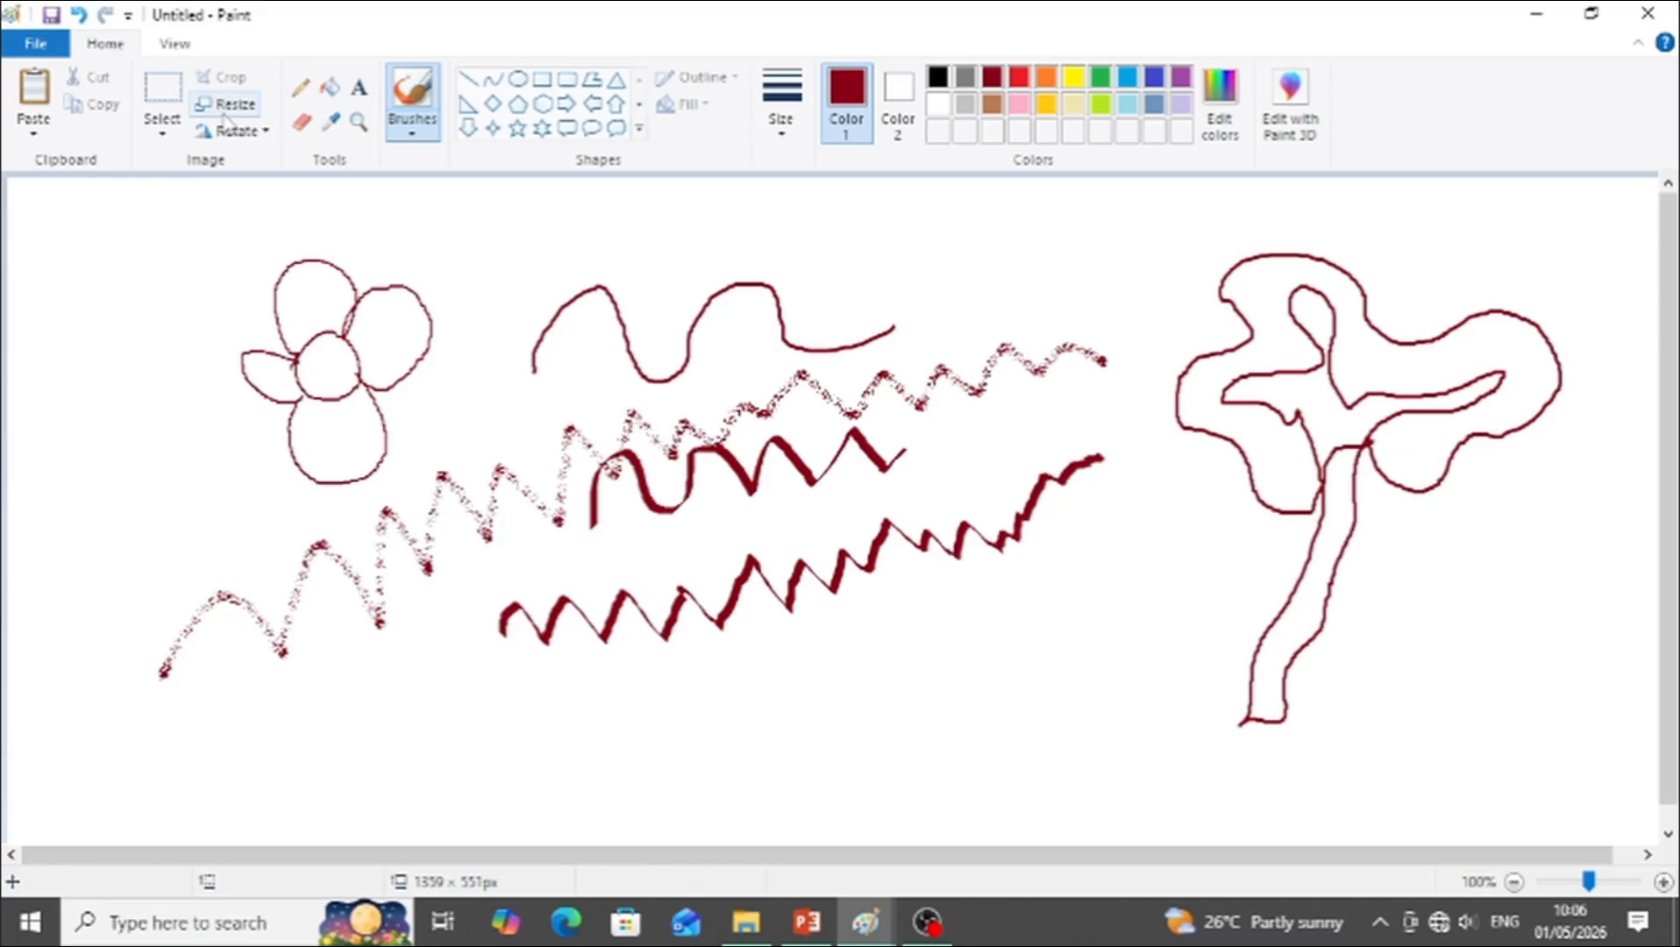
Step: Select everything on the canvas and delete it
{"action": "key", "text": "ctrl+a"}
{"action": "key", "text": "Delete"}
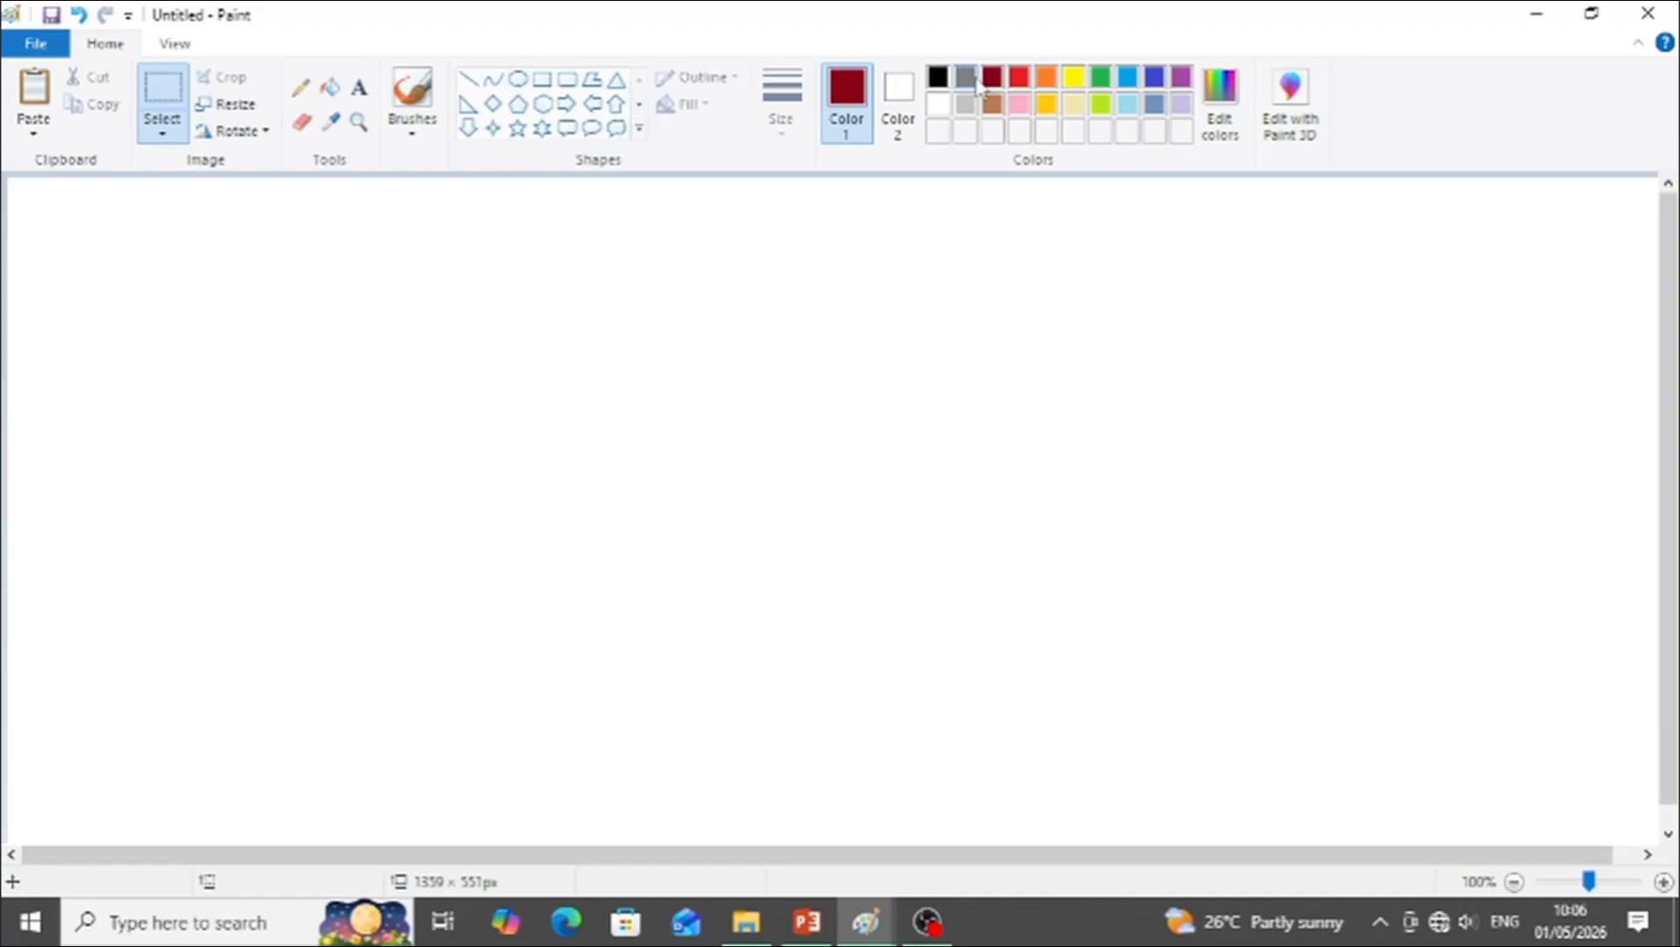
Step: Draw a black oval outline about 171 × 182 px and move it closer to the canvas's upper-left corner
{"action": "left_click", "coordinate": [939, 79]}
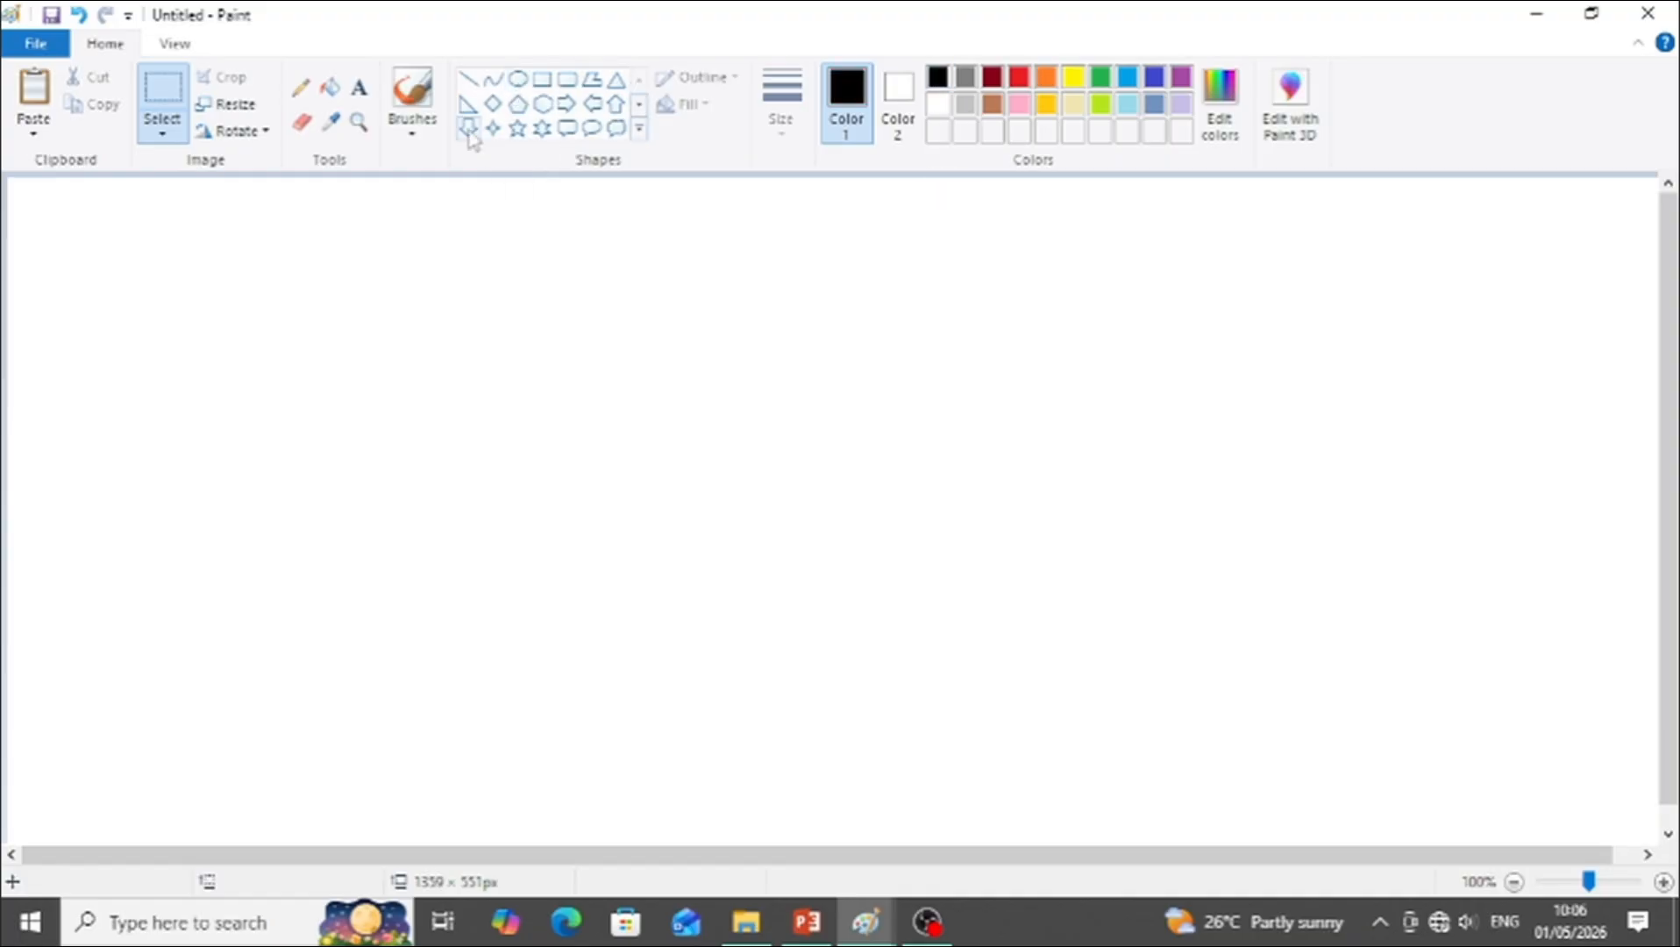
{"action": "left_click", "coordinate": [518, 79]}
{"action": "left_click_drag", "start_coordinate": [206, 299], "coordinate": [417, 520]}
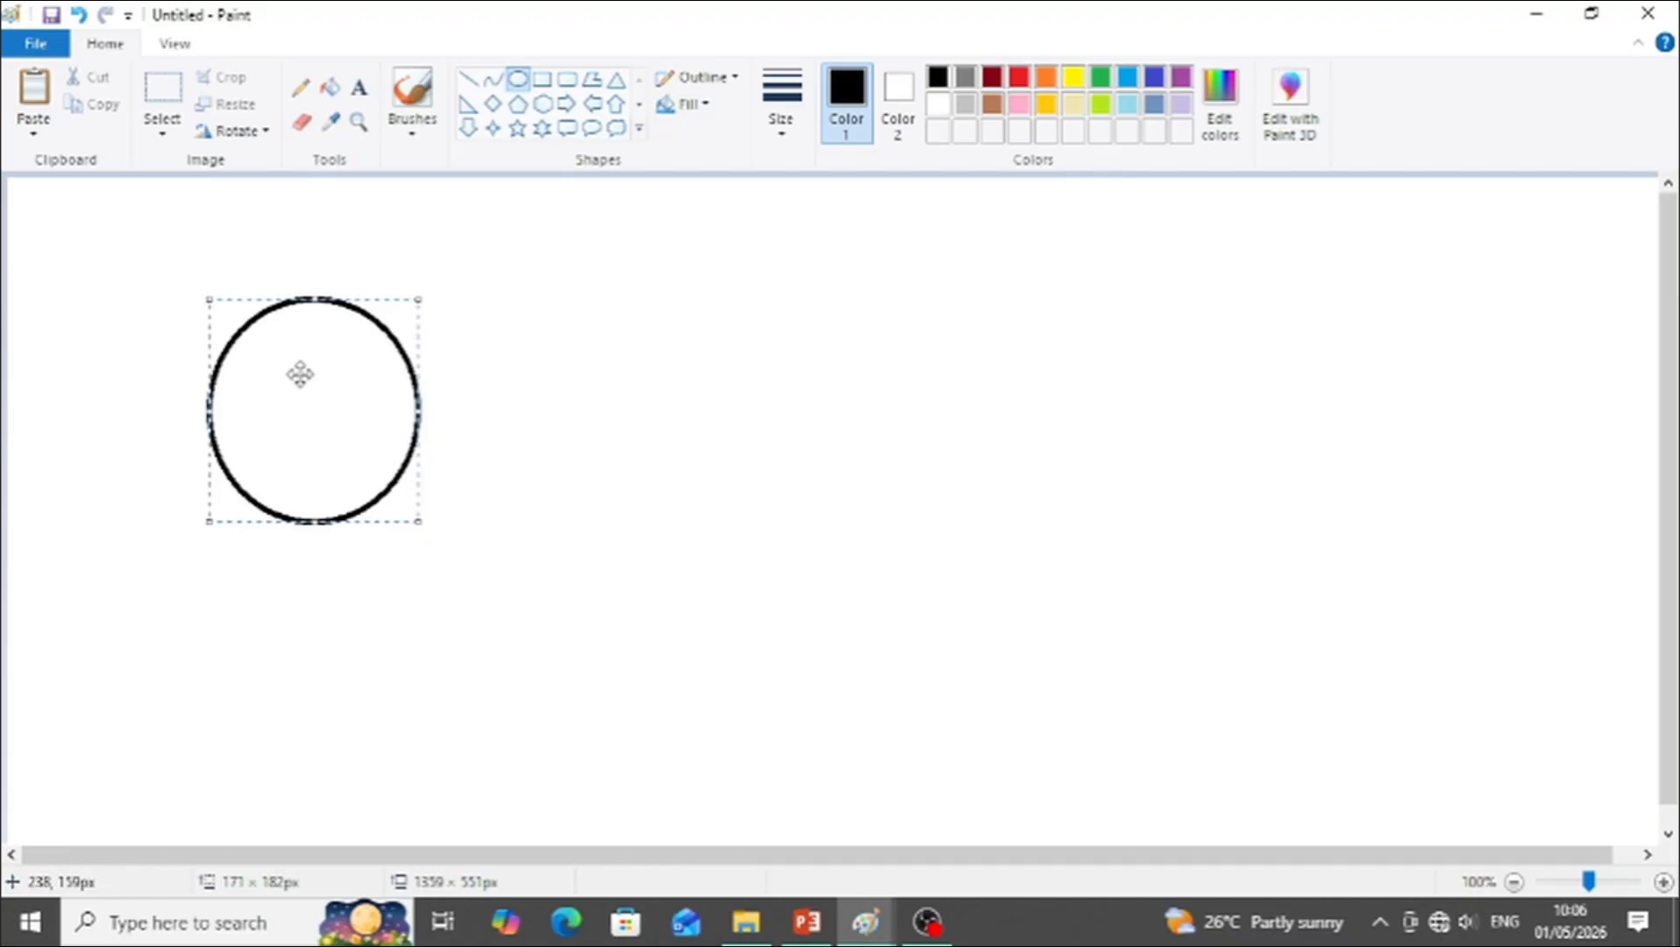
{"action": "left_click_drag", "start_coordinate": [298, 375], "coordinate": [233, 315]}
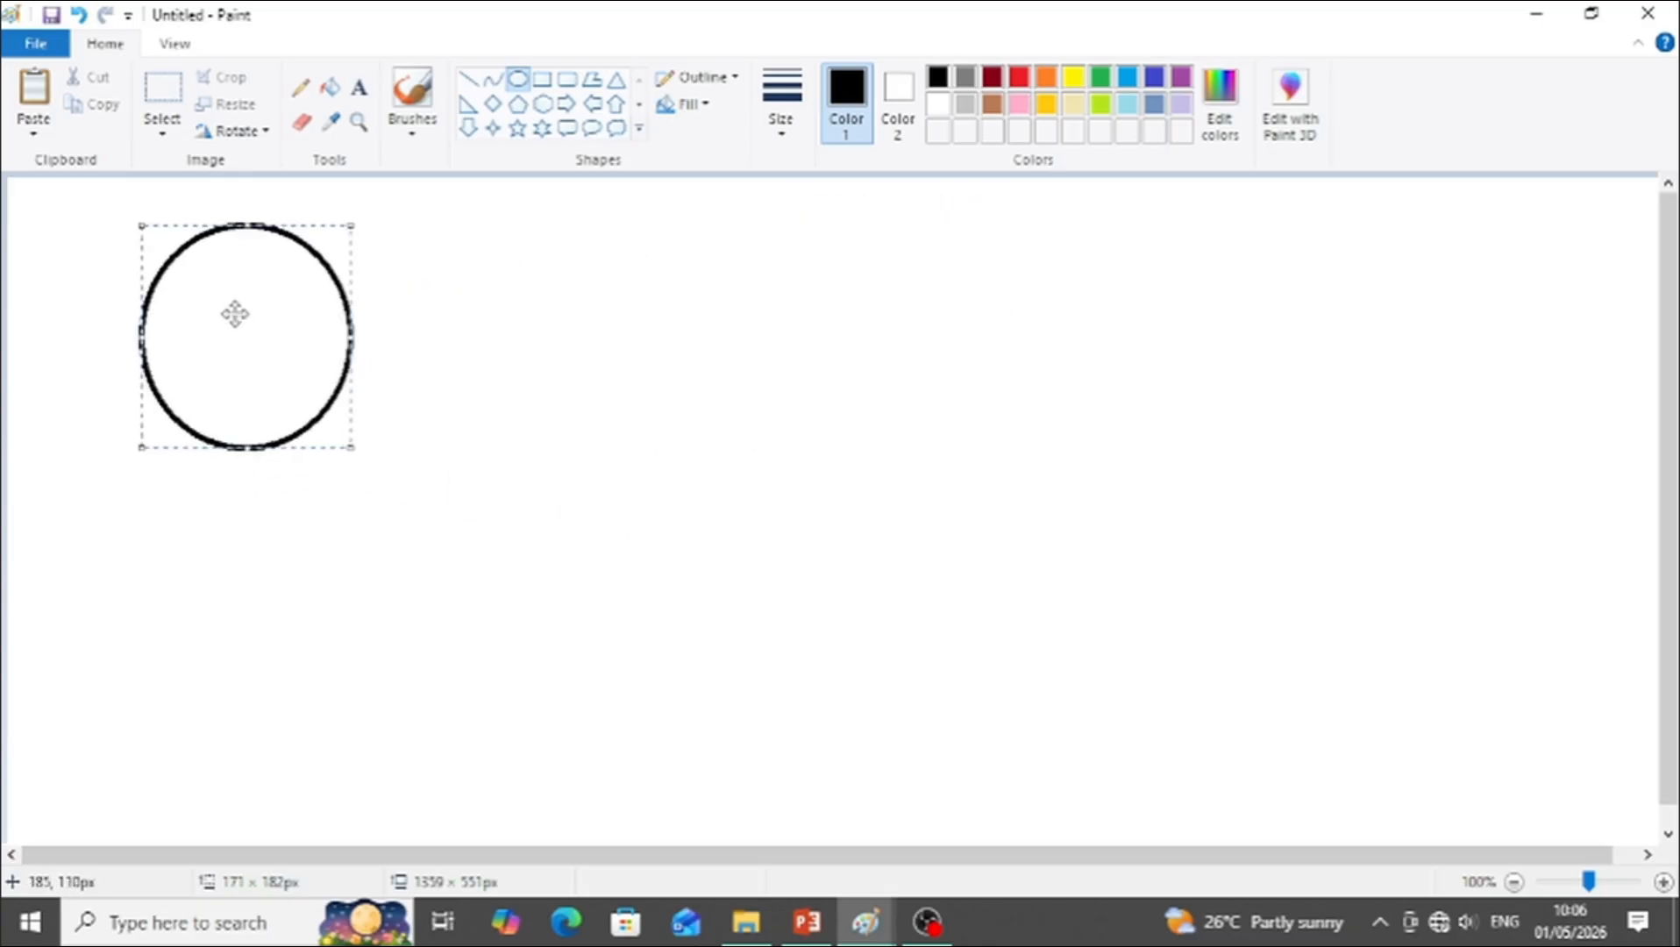
{"action": "left_click", "coordinate": [545, 357]}
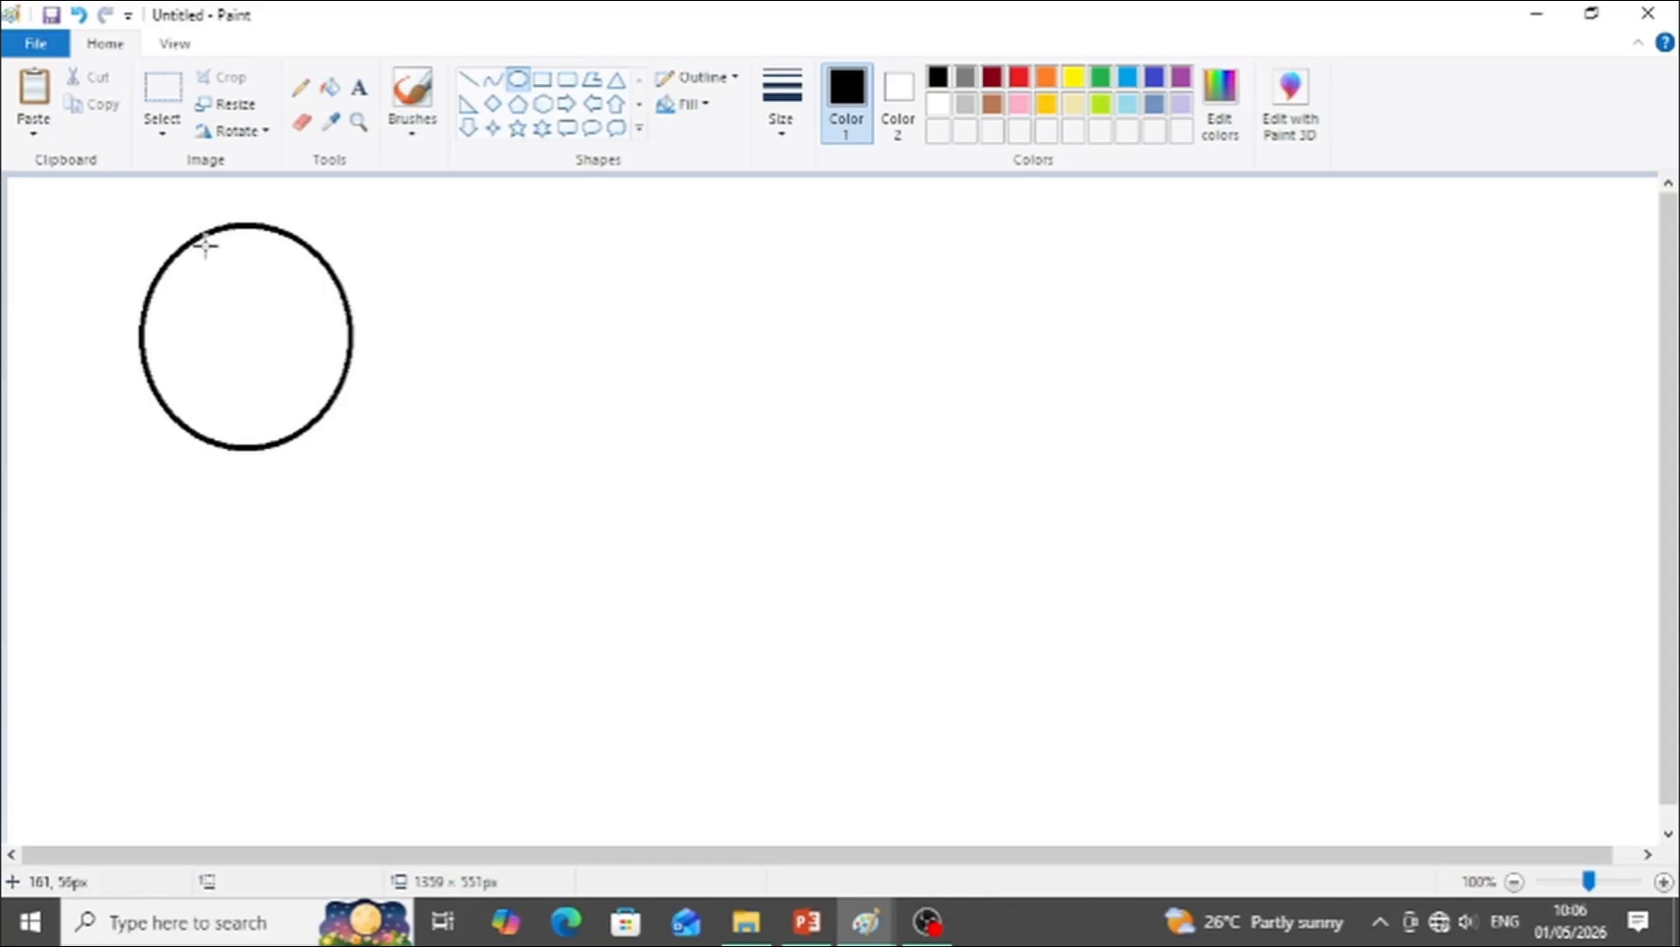
Step: Fill the inside of the black oval with red
{"action": "left_click", "coordinate": [330, 88]}
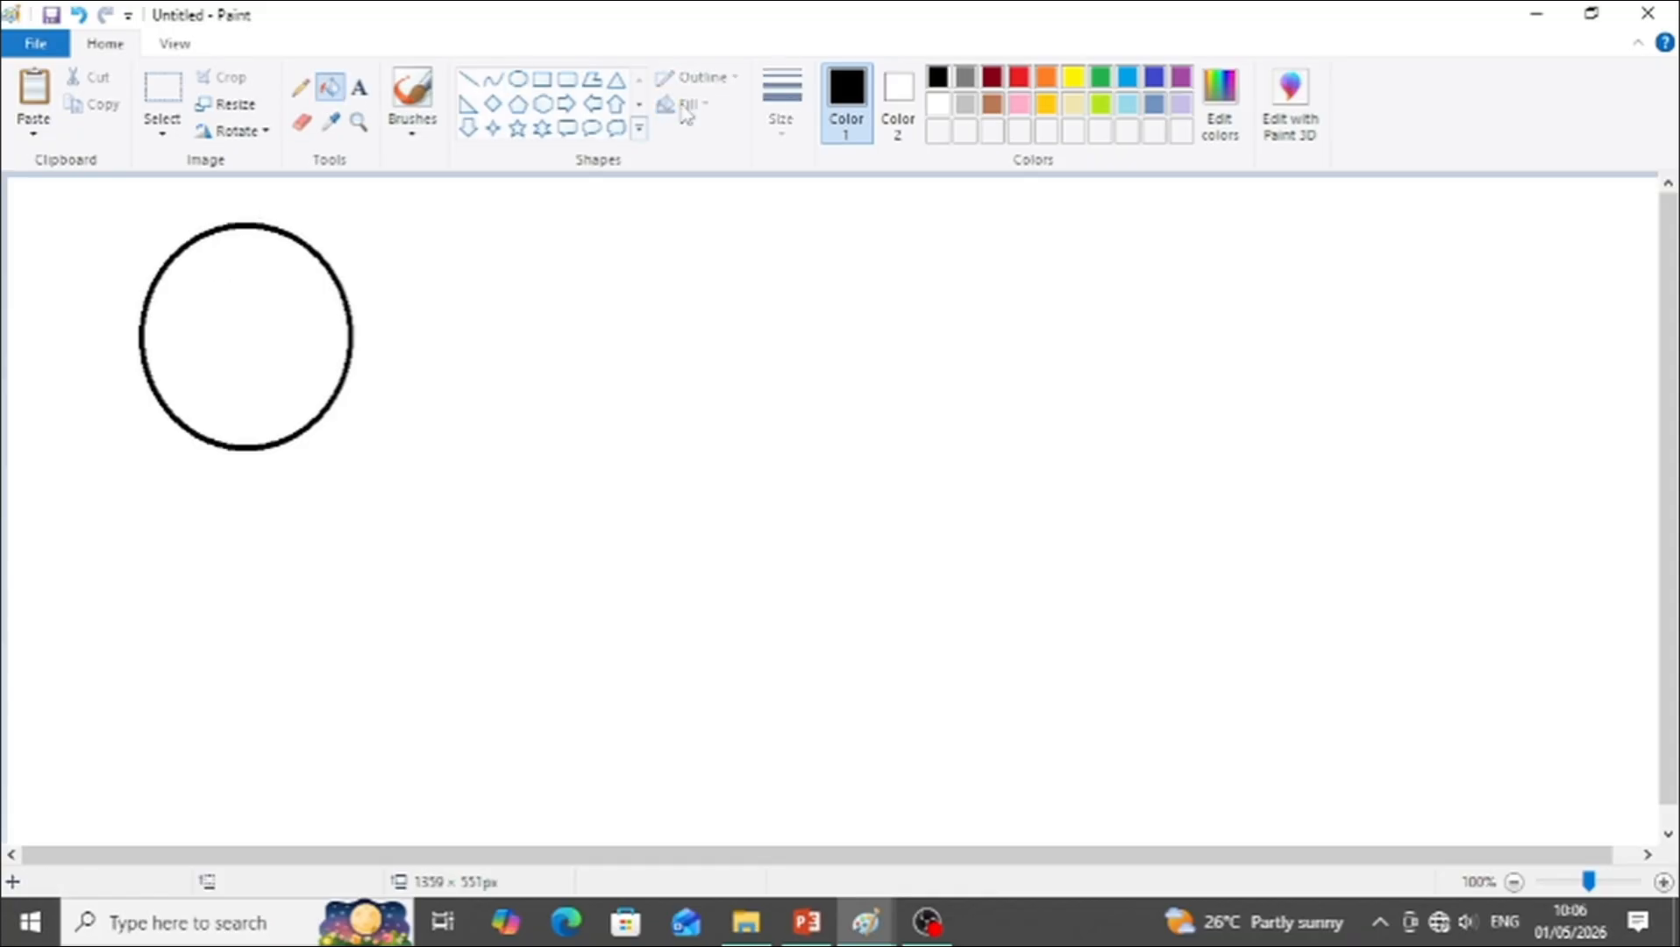
{"action": "left_click", "coordinate": [1022, 83]}
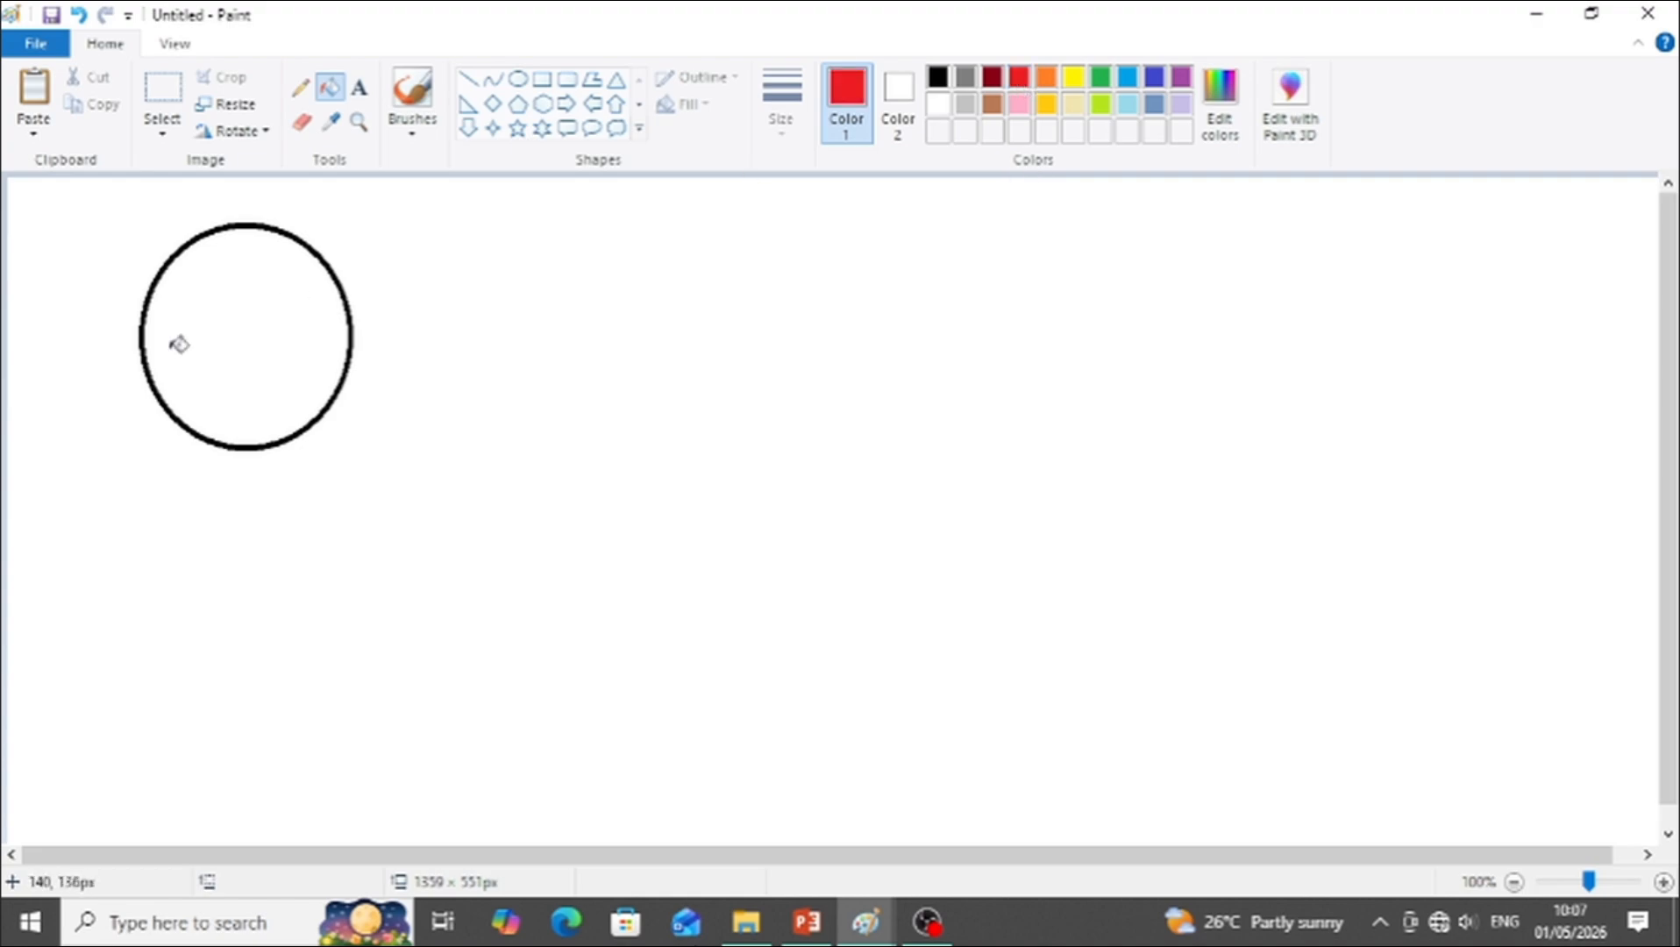
{"action": "left_click", "coordinate": [249, 313]}
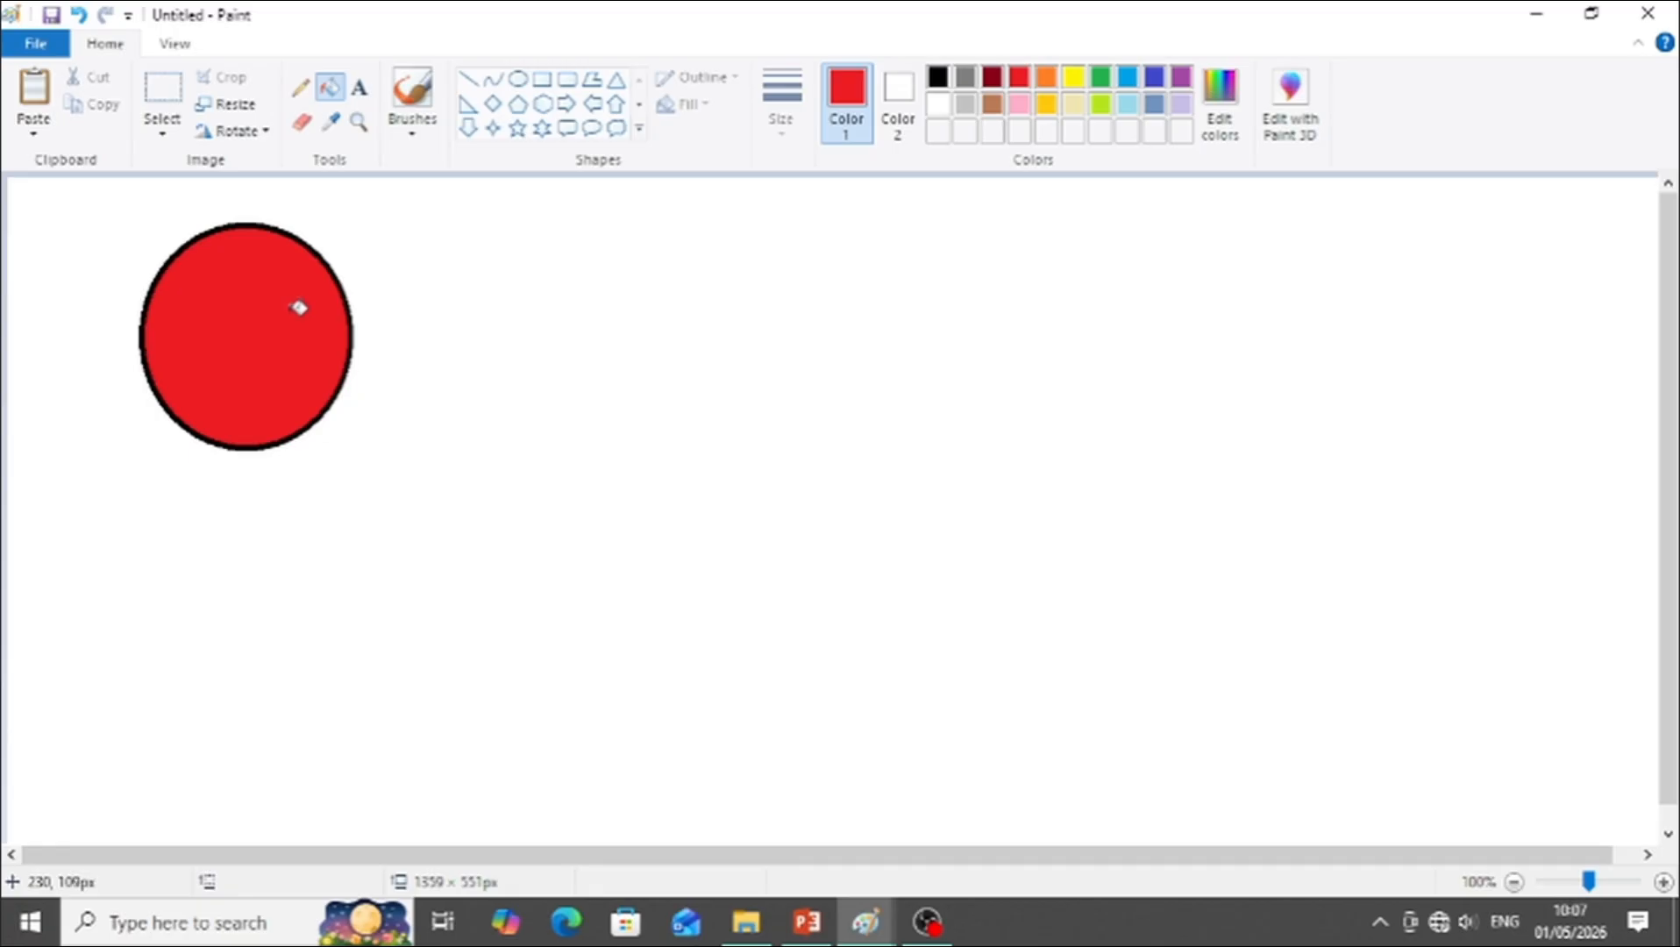
Step: Draw a black five-point star about 160 × 169 px and a black cloud callout about 213 × 161 px beside the red oval
{"action": "left_click", "coordinate": [518, 130]}
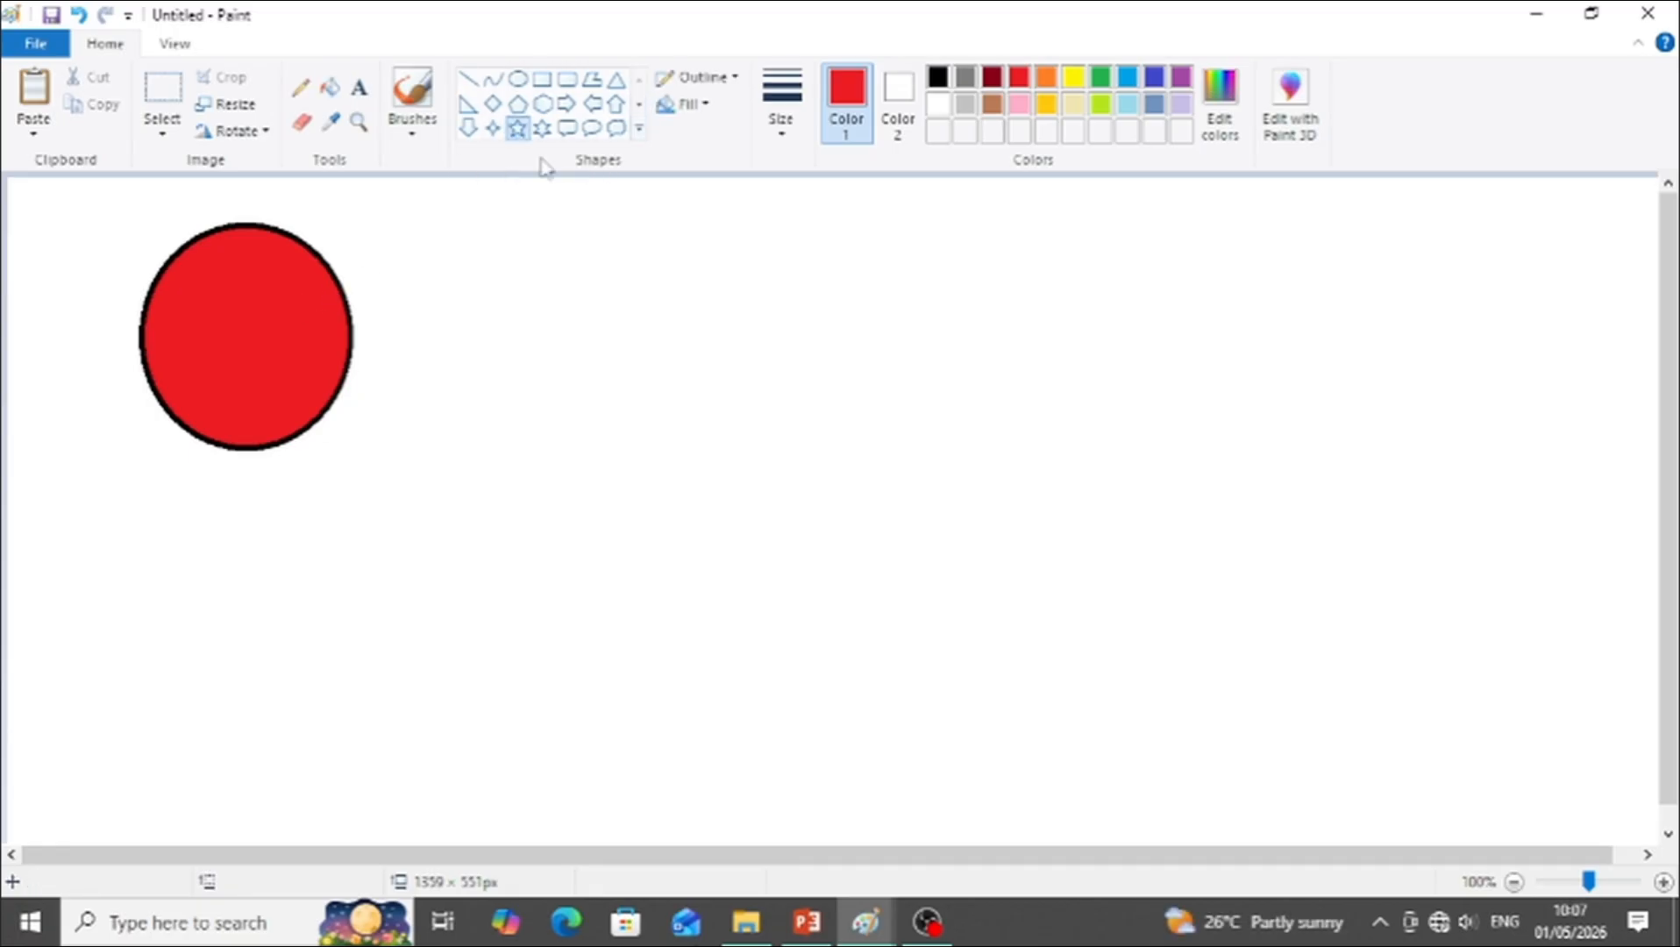
{"action": "left_click", "coordinate": [937, 78]}
{"action": "left_click_drag", "start_coordinate": [509, 284], "coordinate": [706, 491]}
{"action": "left_click", "coordinate": [617, 128]}
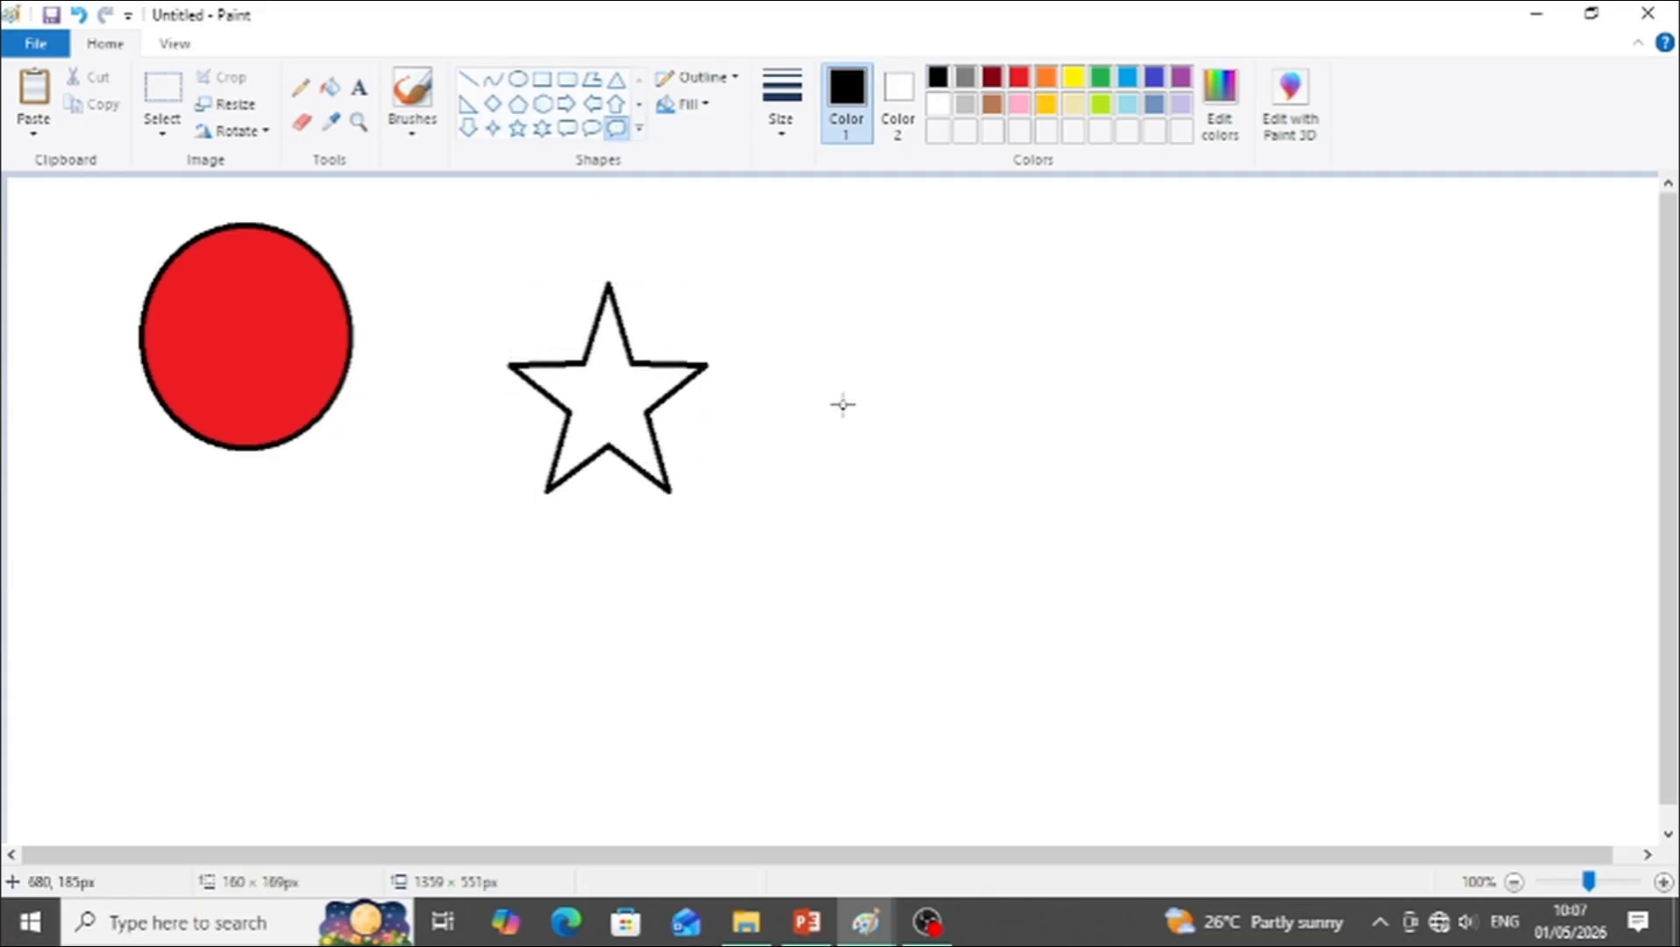
{"action": "left_click_drag", "start_coordinate": [839, 407], "coordinate": [1103, 208]}
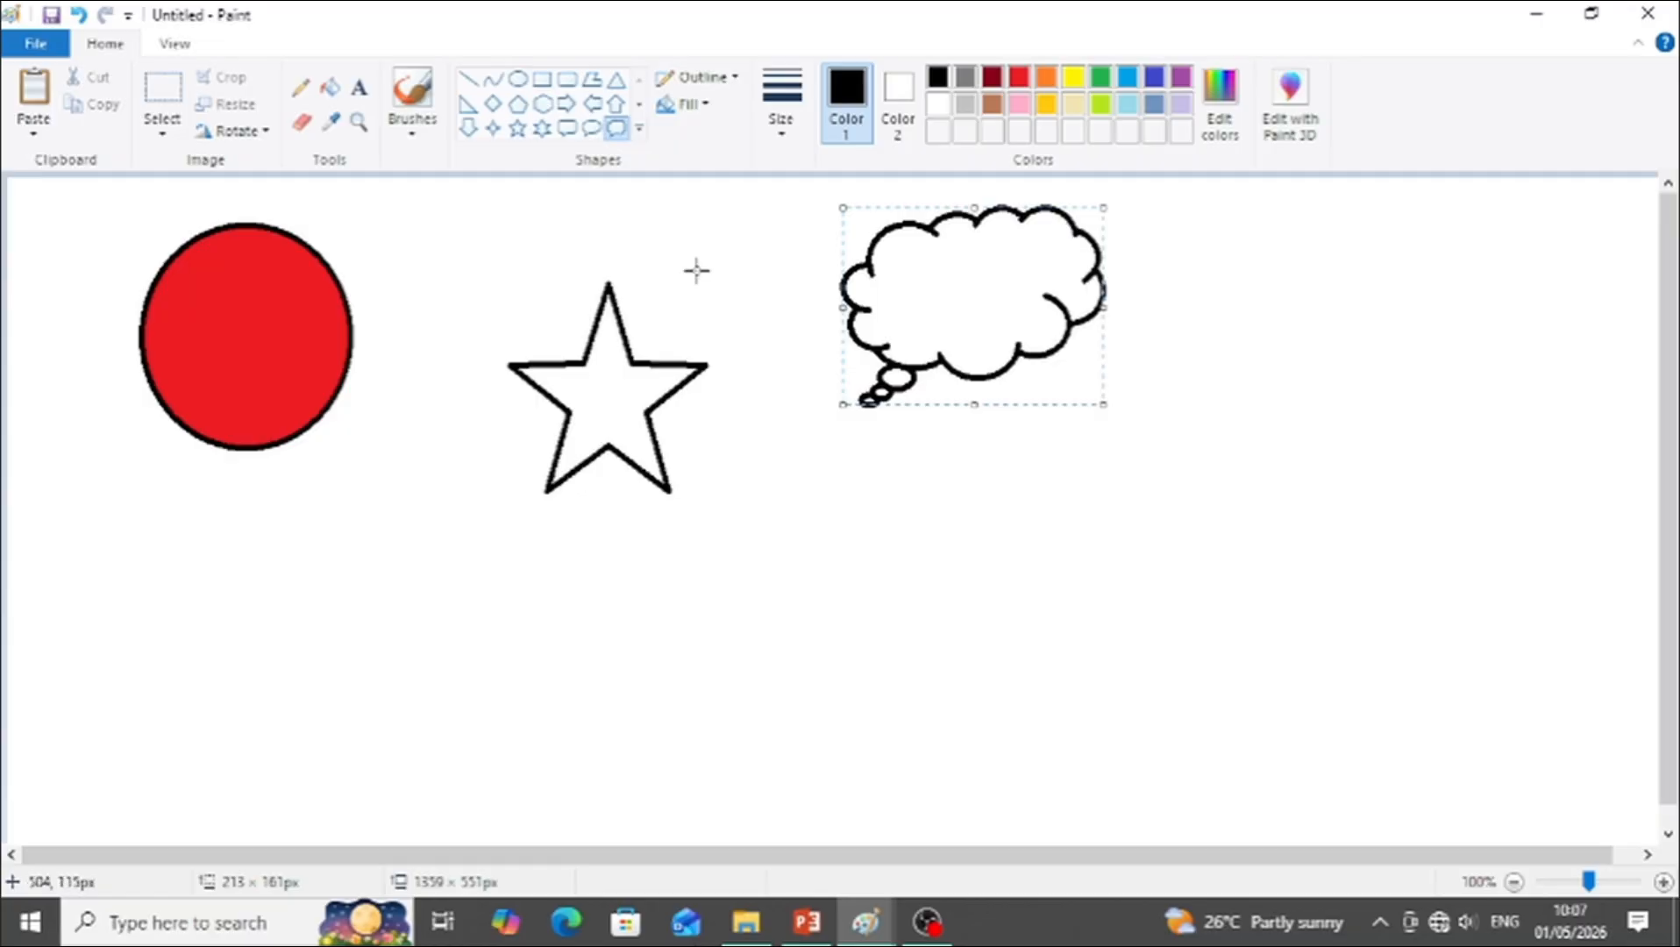
Step: Fill the main body of the cloud callout with bright blue and the star with yellow
{"action": "left_click", "coordinate": [330, 87]}
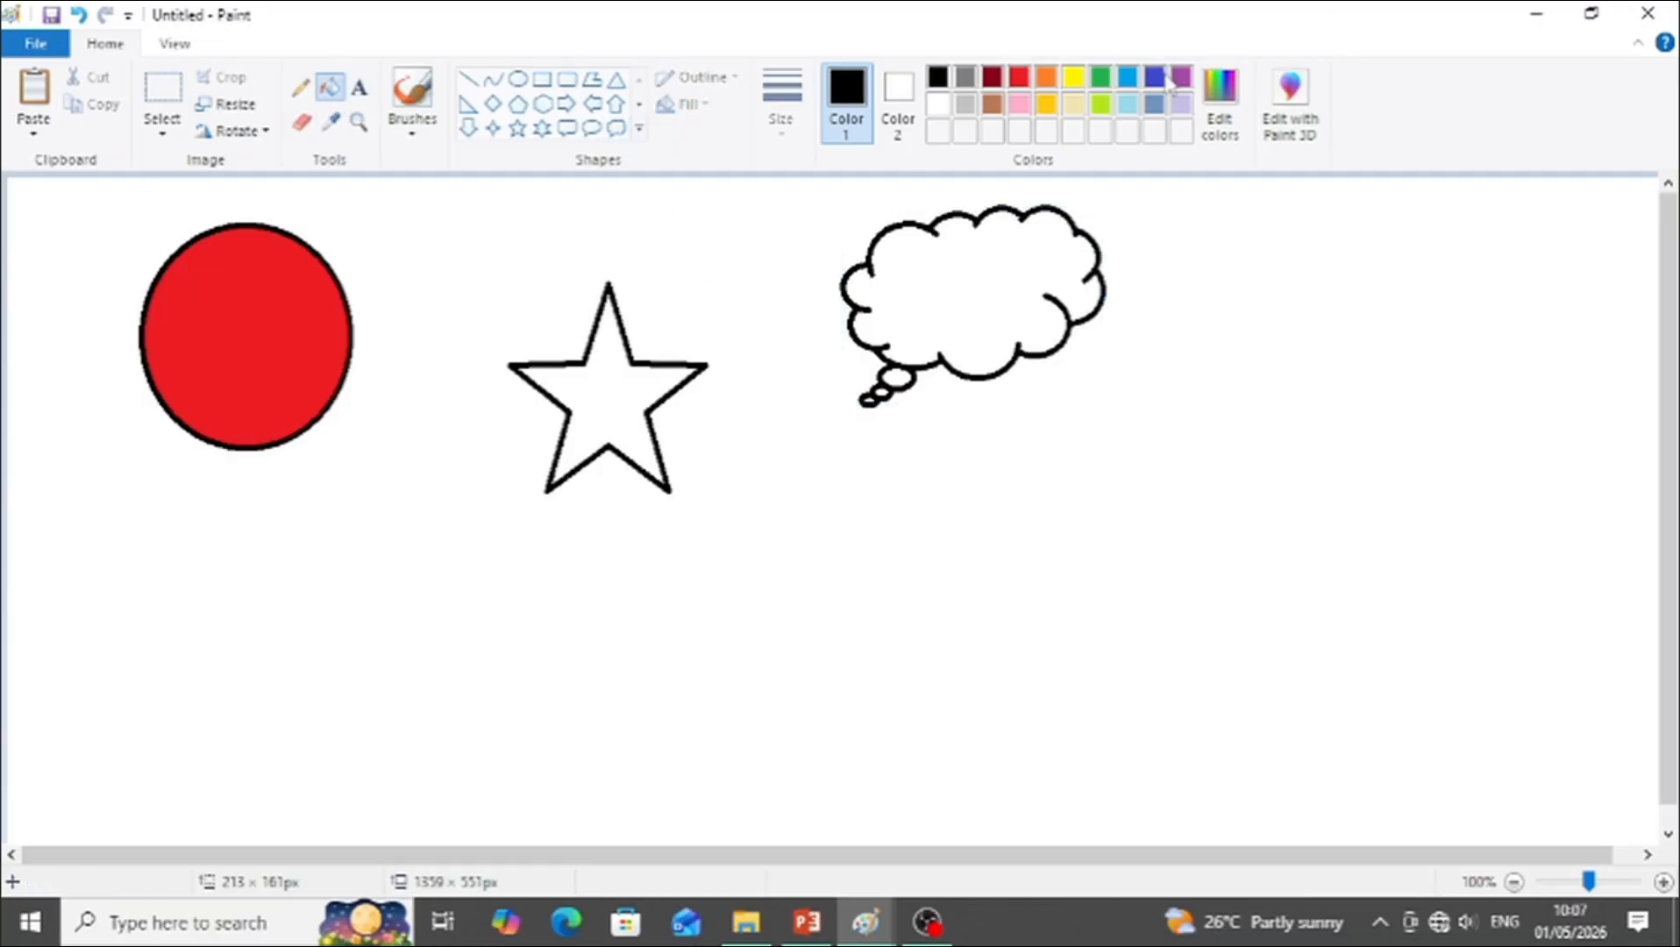
{"action": "left_click", "coordinate": [1128, 78]}
{"action": "left_click", "coordinate": [989, 290]}
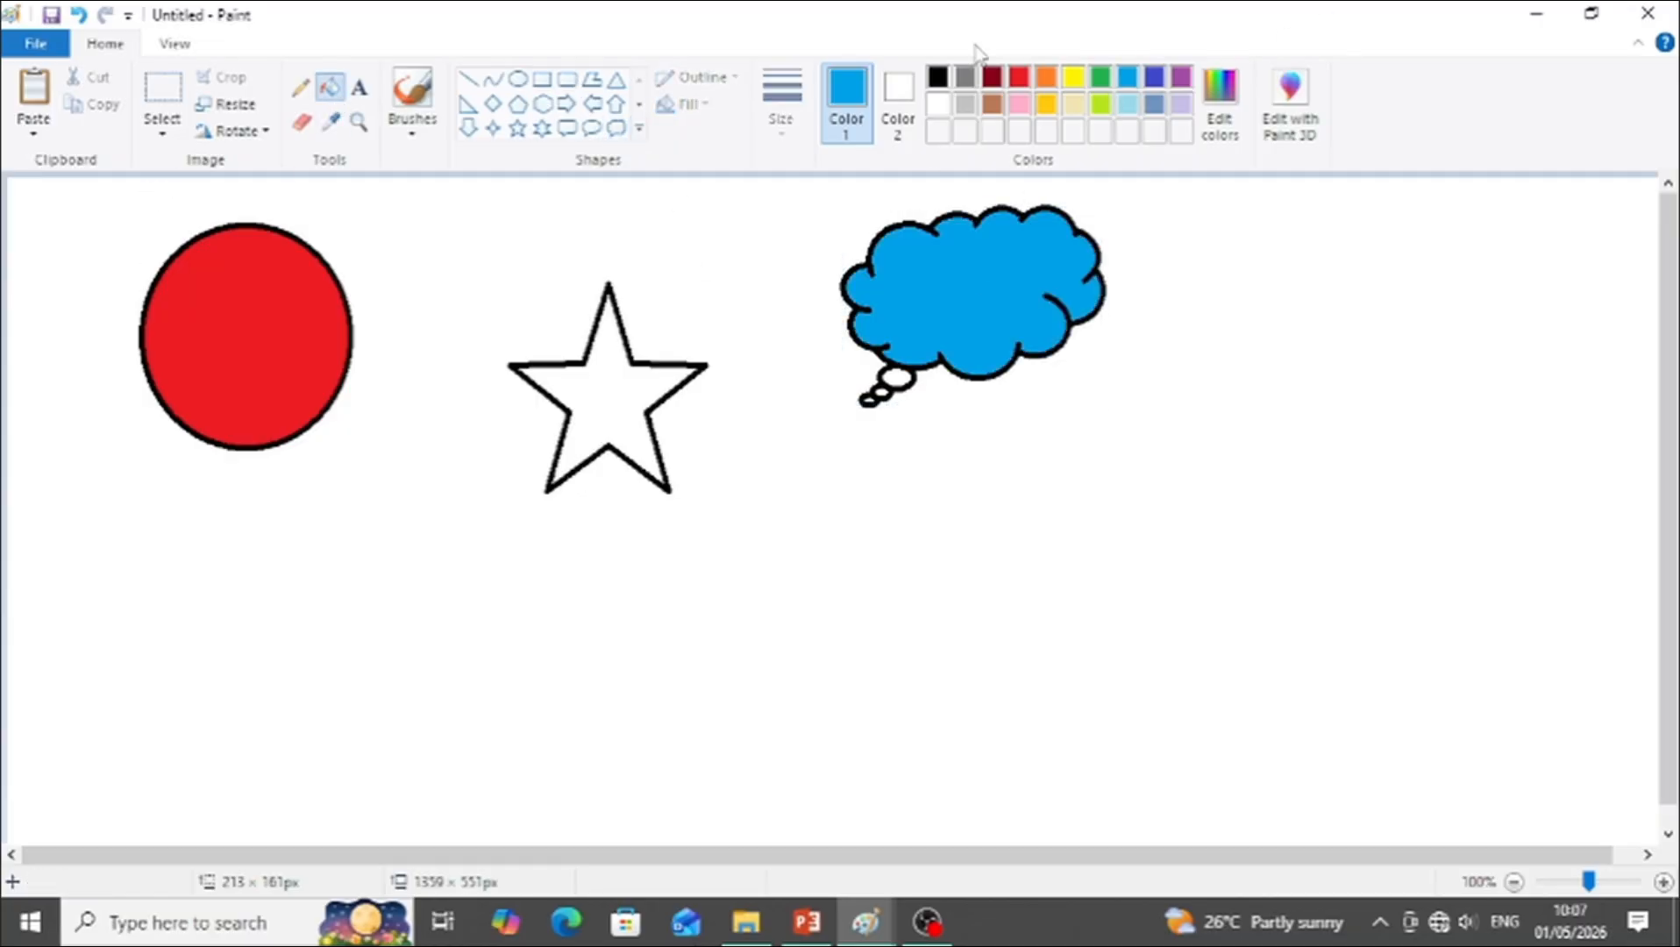
{"action": "left_click", "coordinate": [1072, 82]}
{"action": "left_click", "coordinate": [616, 420]}
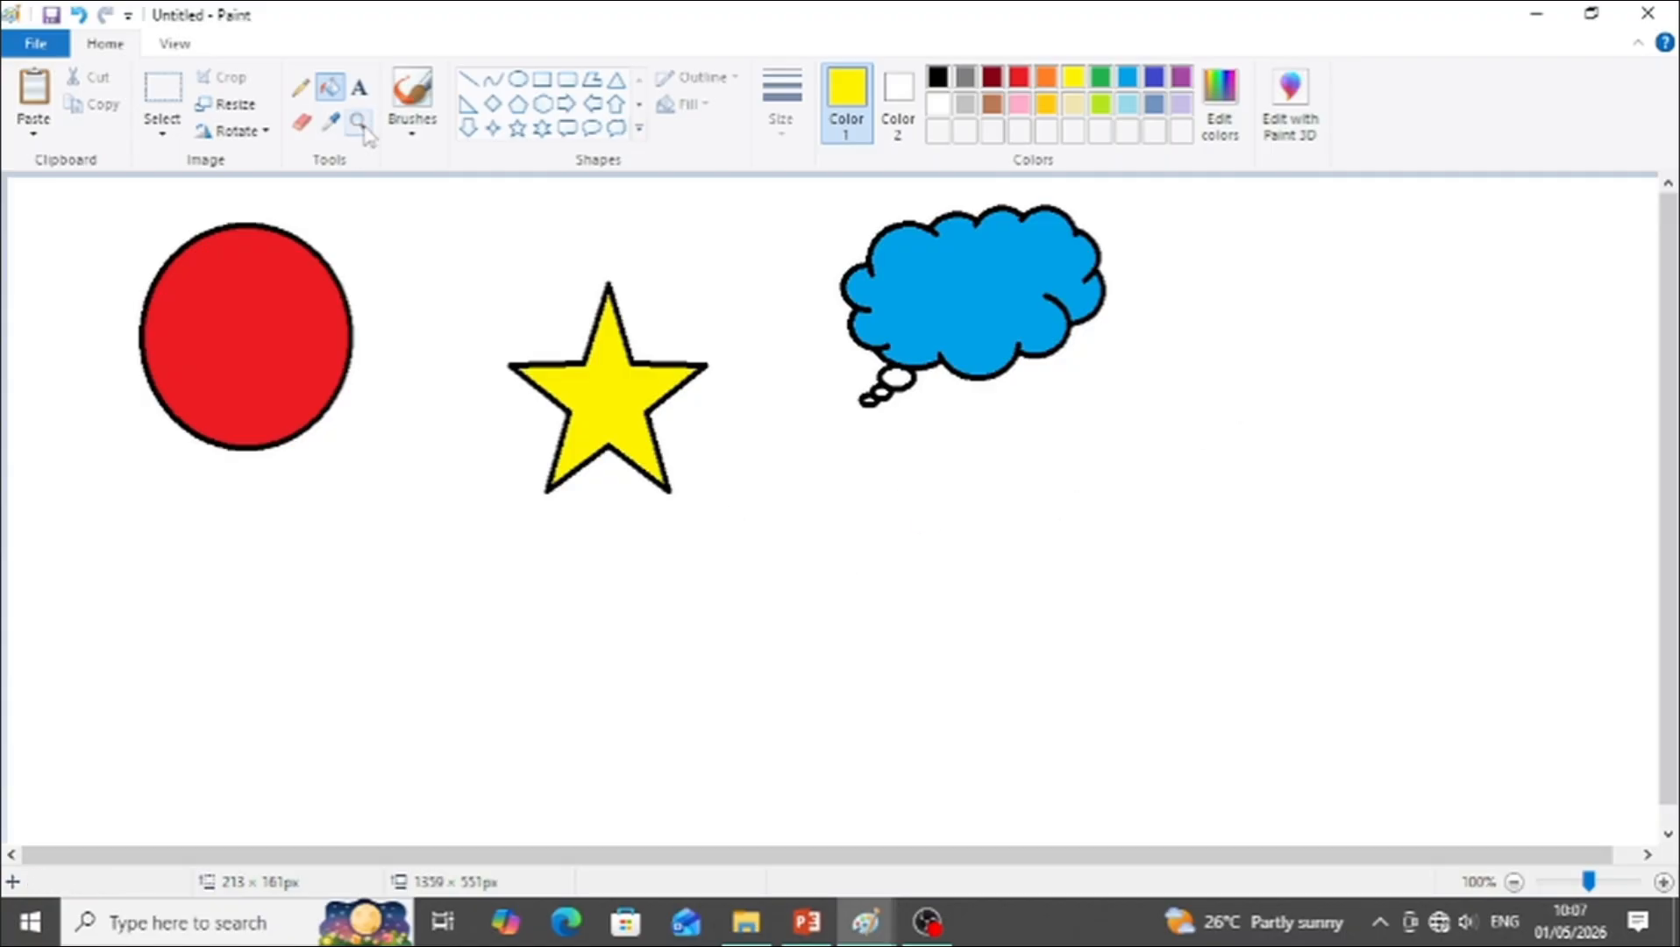
Step: Draw a black rectangle outline below the oval and star, and stretch it to about 424 × 222 px
{"action": "left_click", "coordinate": [543, 79]}
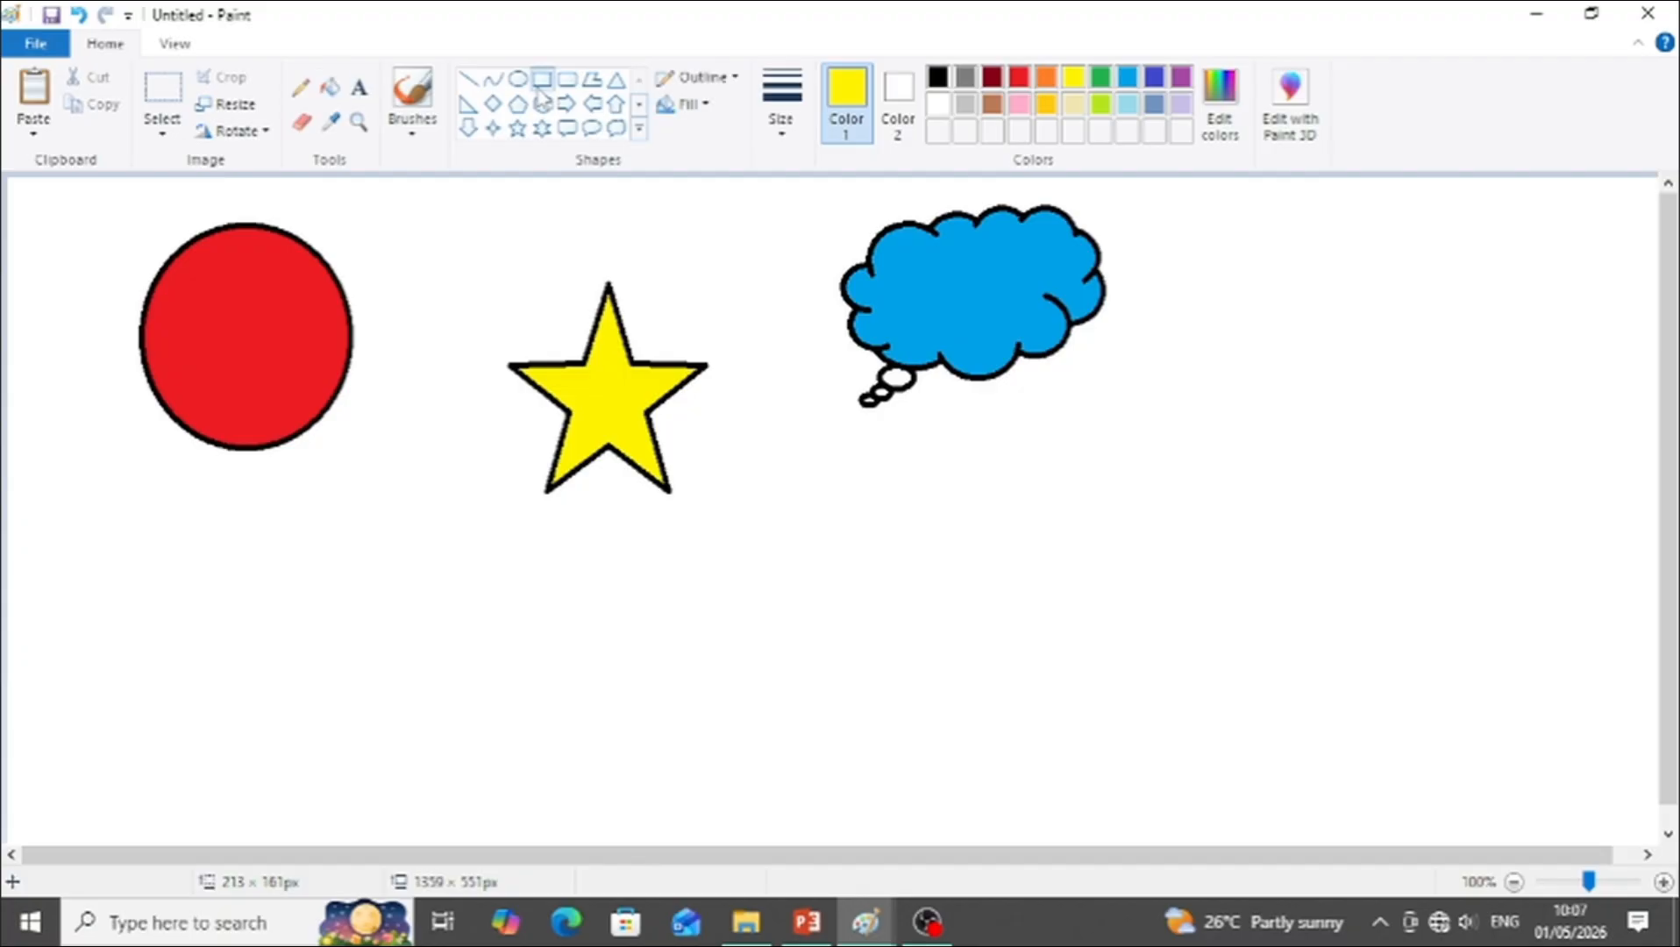
{"action": "left_click", "coordinate": [938, 77]}
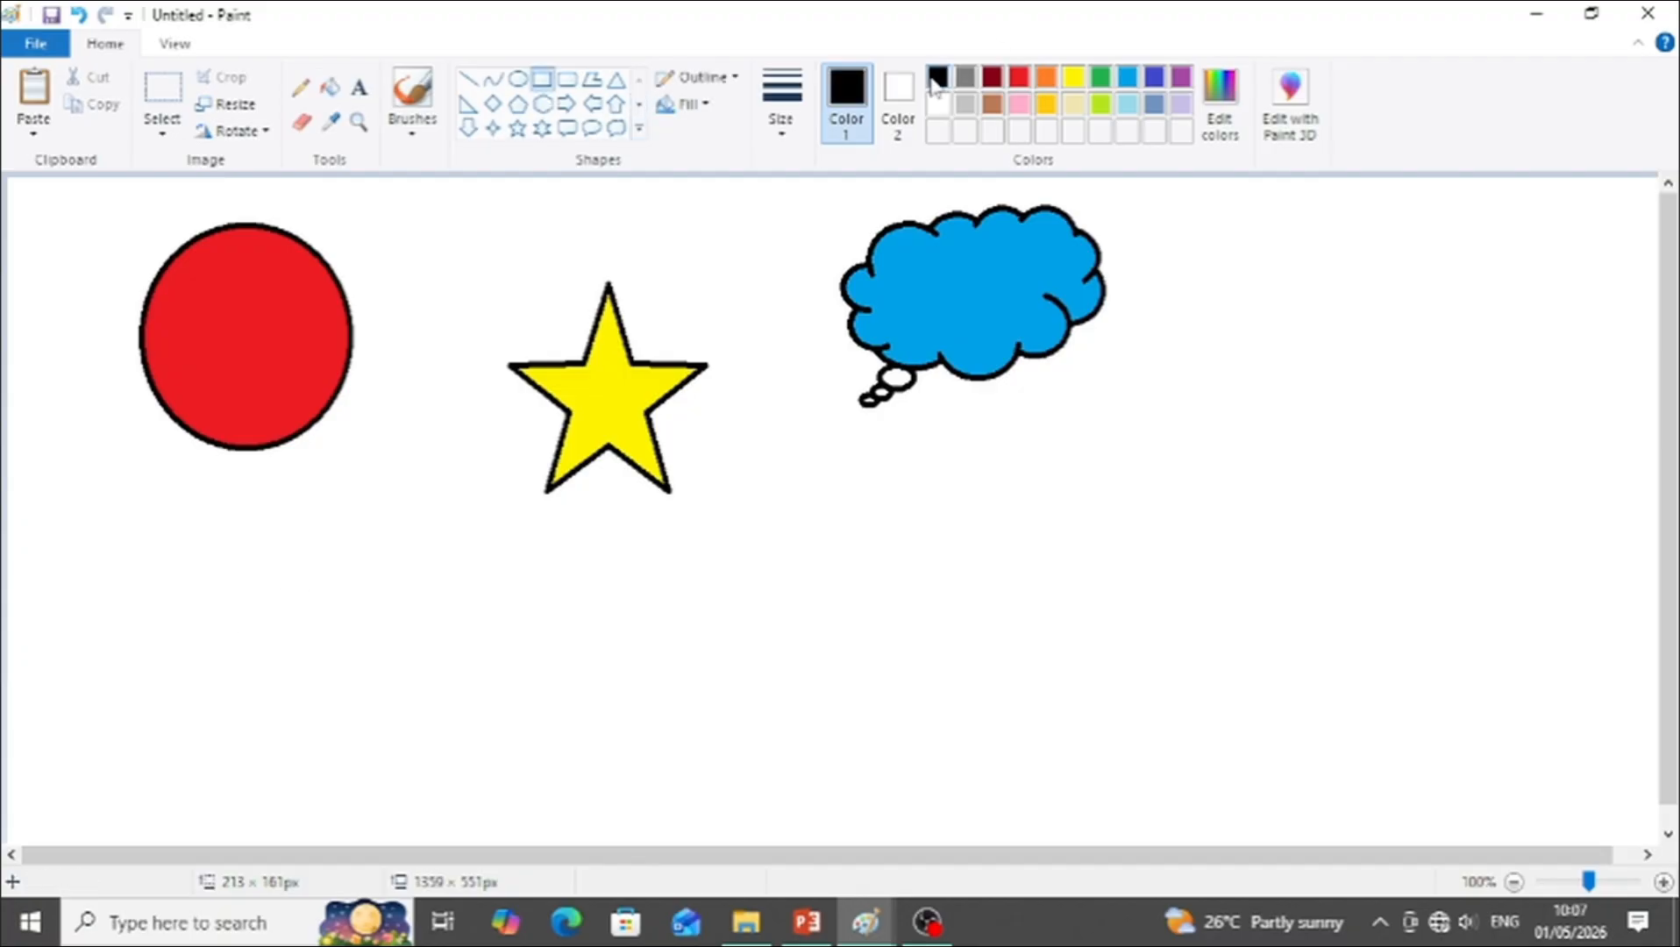
{"action": "left_click_drag", "start_coordinate": [255, 544], "coordinate": [402, 680]}
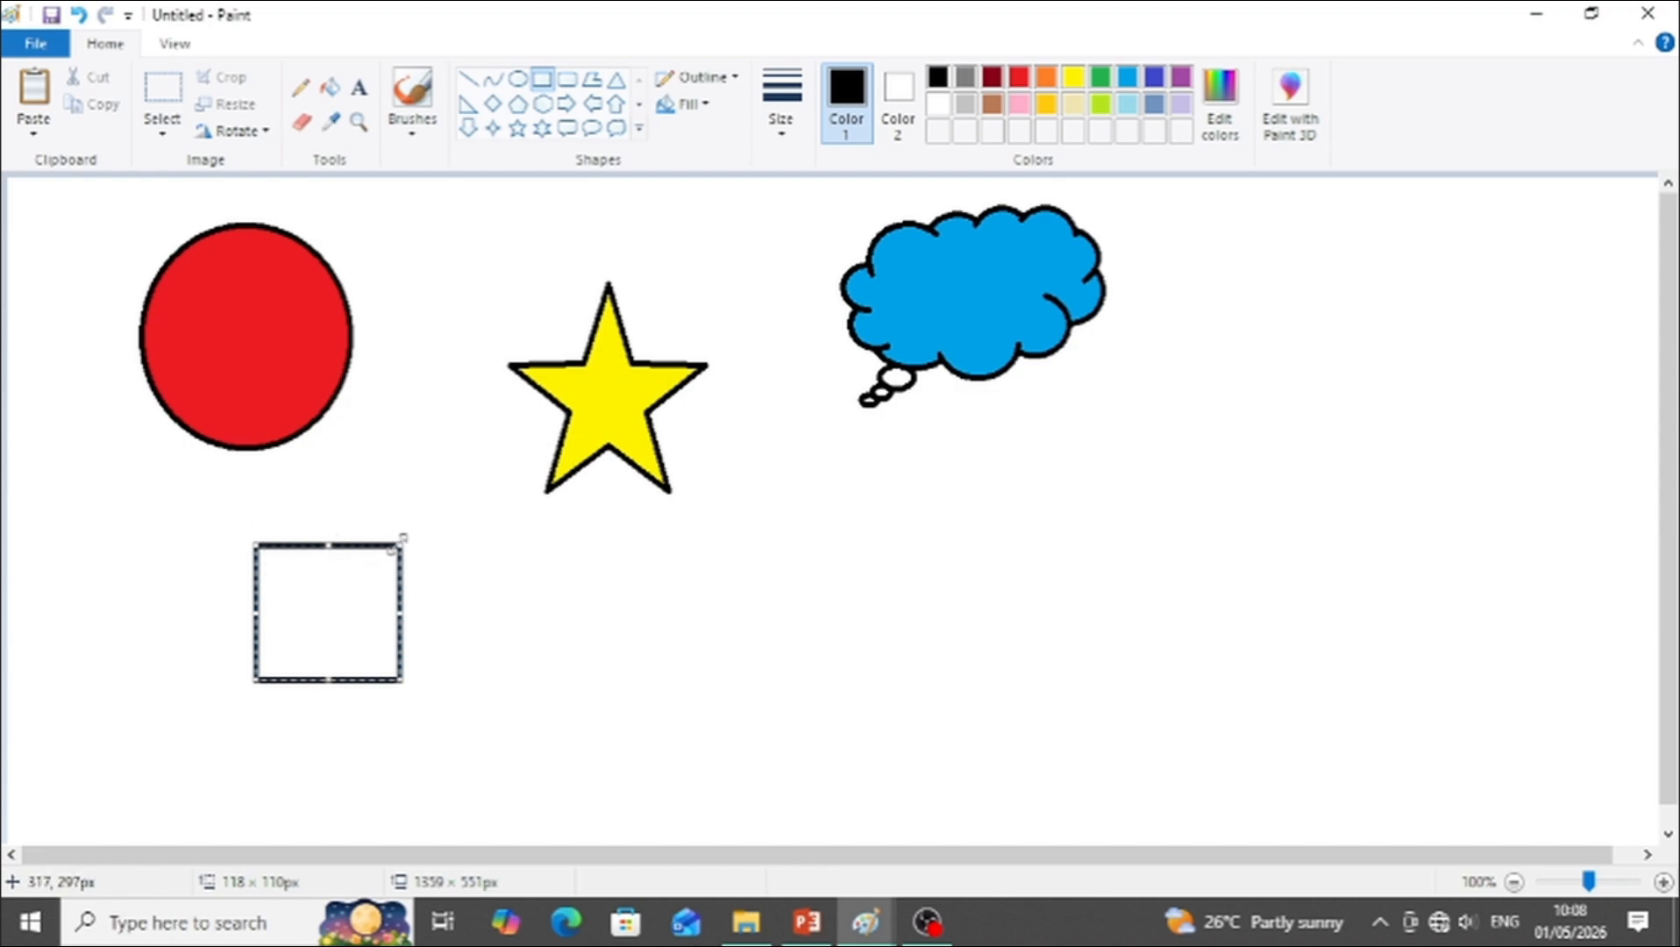
{"action": "mouse_move", "coordinate": [407, 539]}
{"action": "left_mouse_down"}
{"action": "mouse_move", "coordinate": [583, 373]}
{"action": "mouse_move", "coordinate": [405, 529]}
{"action": "left_mouse_up"}
{"action": "left_click_drag", "start_coordinate": [404, 616], "coordinate": [723, 585]}
{"action": "left_click_drag", "start_coordinate": [261, 612], "coordinate": [204, 614]}
{"action": "left_click_drag", "start_coordinate": [459, 680], "coordinate": [487, 802]}
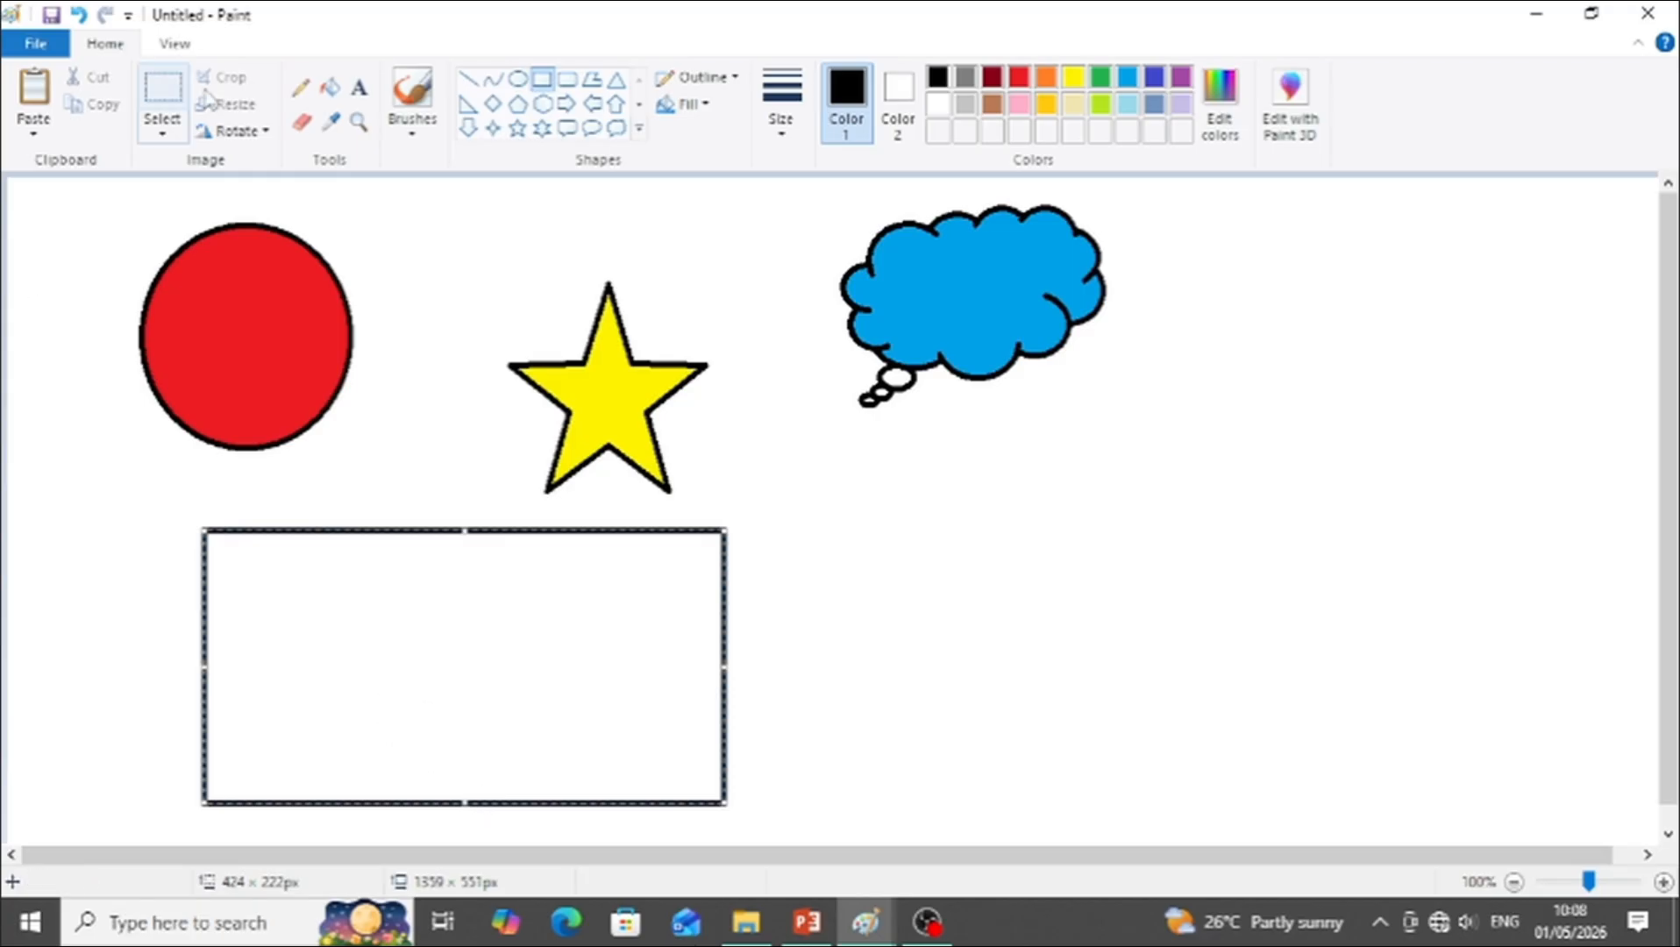
Step: Fill the inside of the large rectangle with orange
{"action": "left_click", "coordinate": [329, 86]}
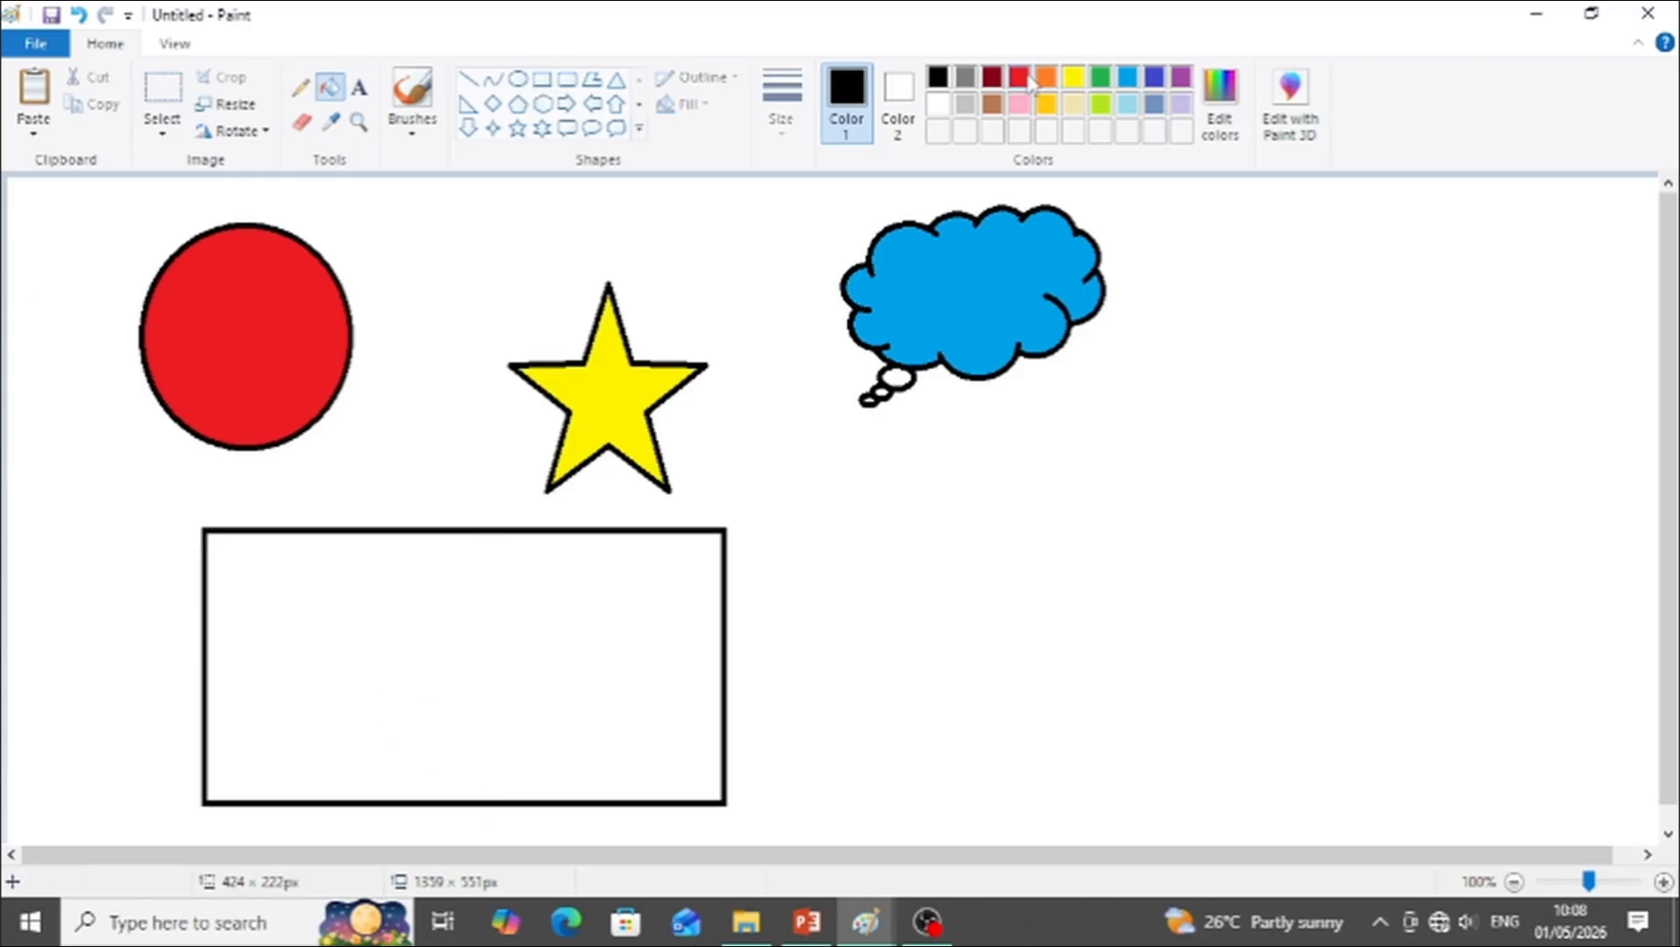
{"action": "left_click", "coordinate": [1022, 78]}
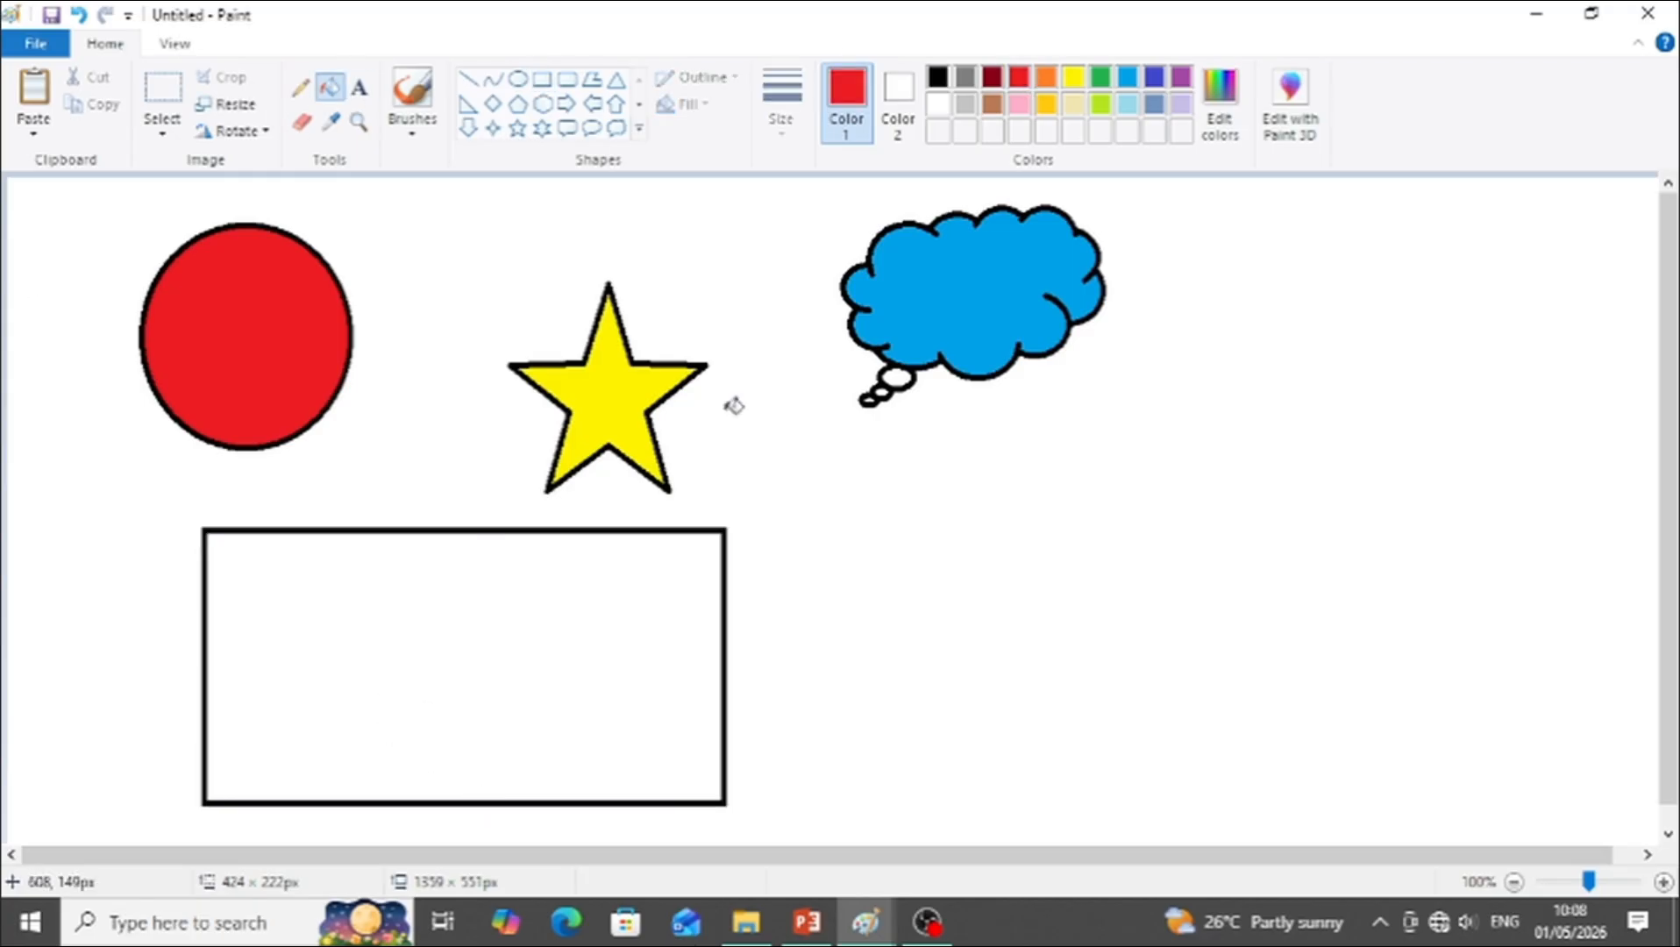
{"action": "left_click", "coordinate": [1047, 79]}
{"action": "left_click", "coordinate": [464, 651]}
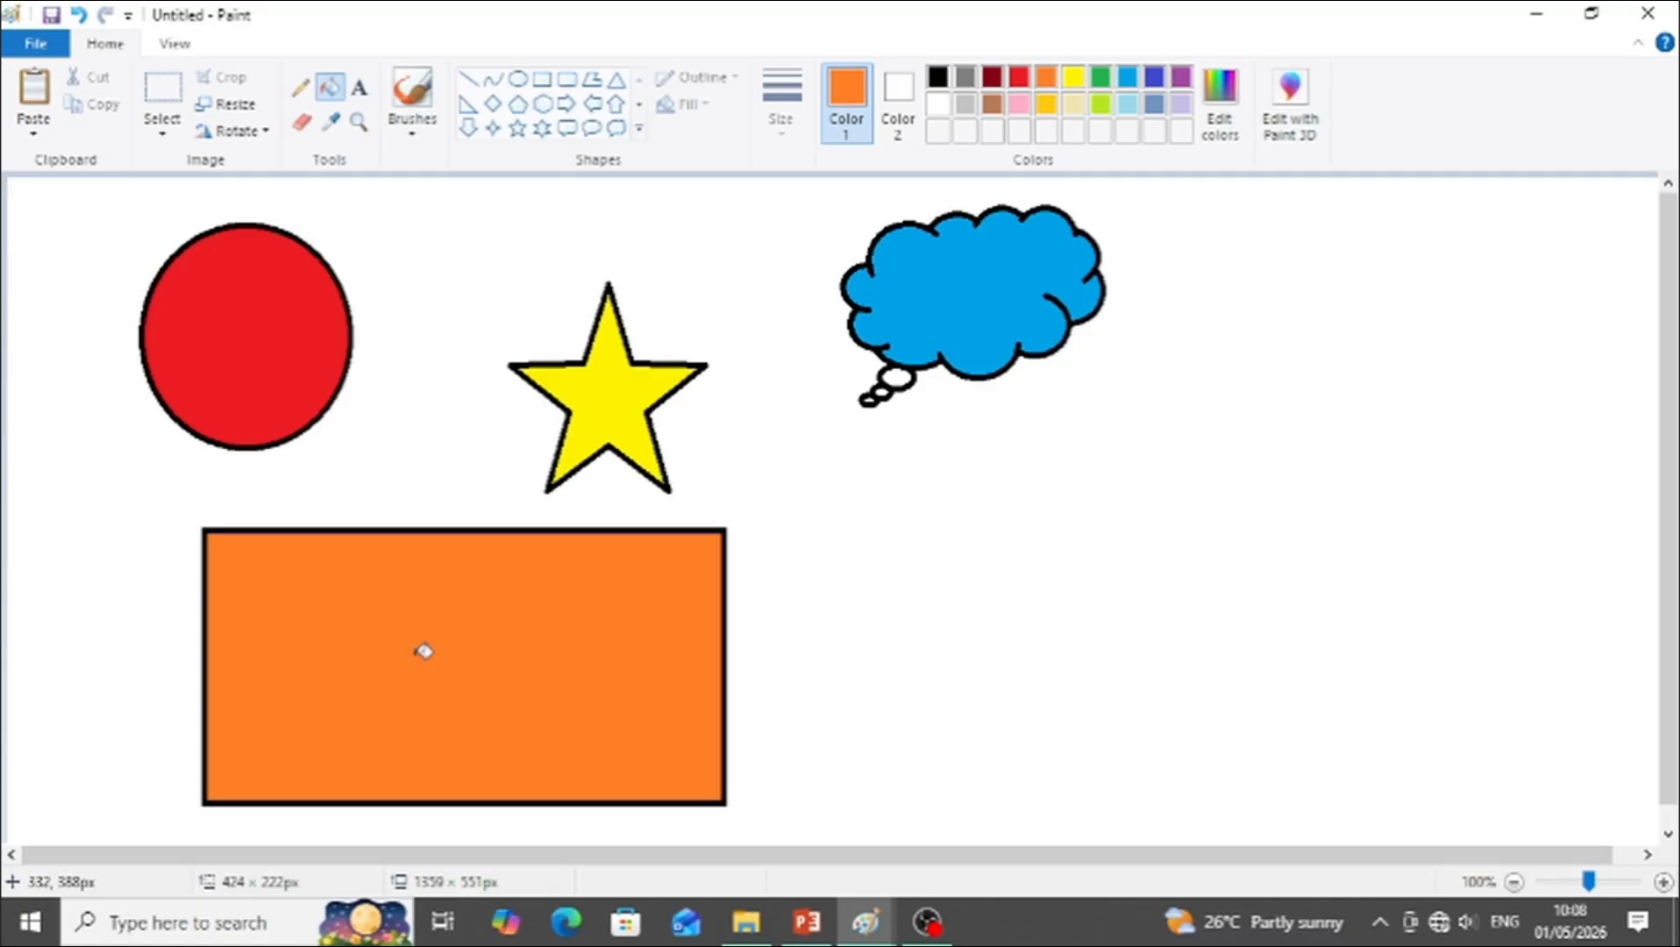
Step: Draw a black flower outline with the Brush beside the cloud callout, with a round centre and four petals
{"action": "left_click", "coordinate": [410, 136]}
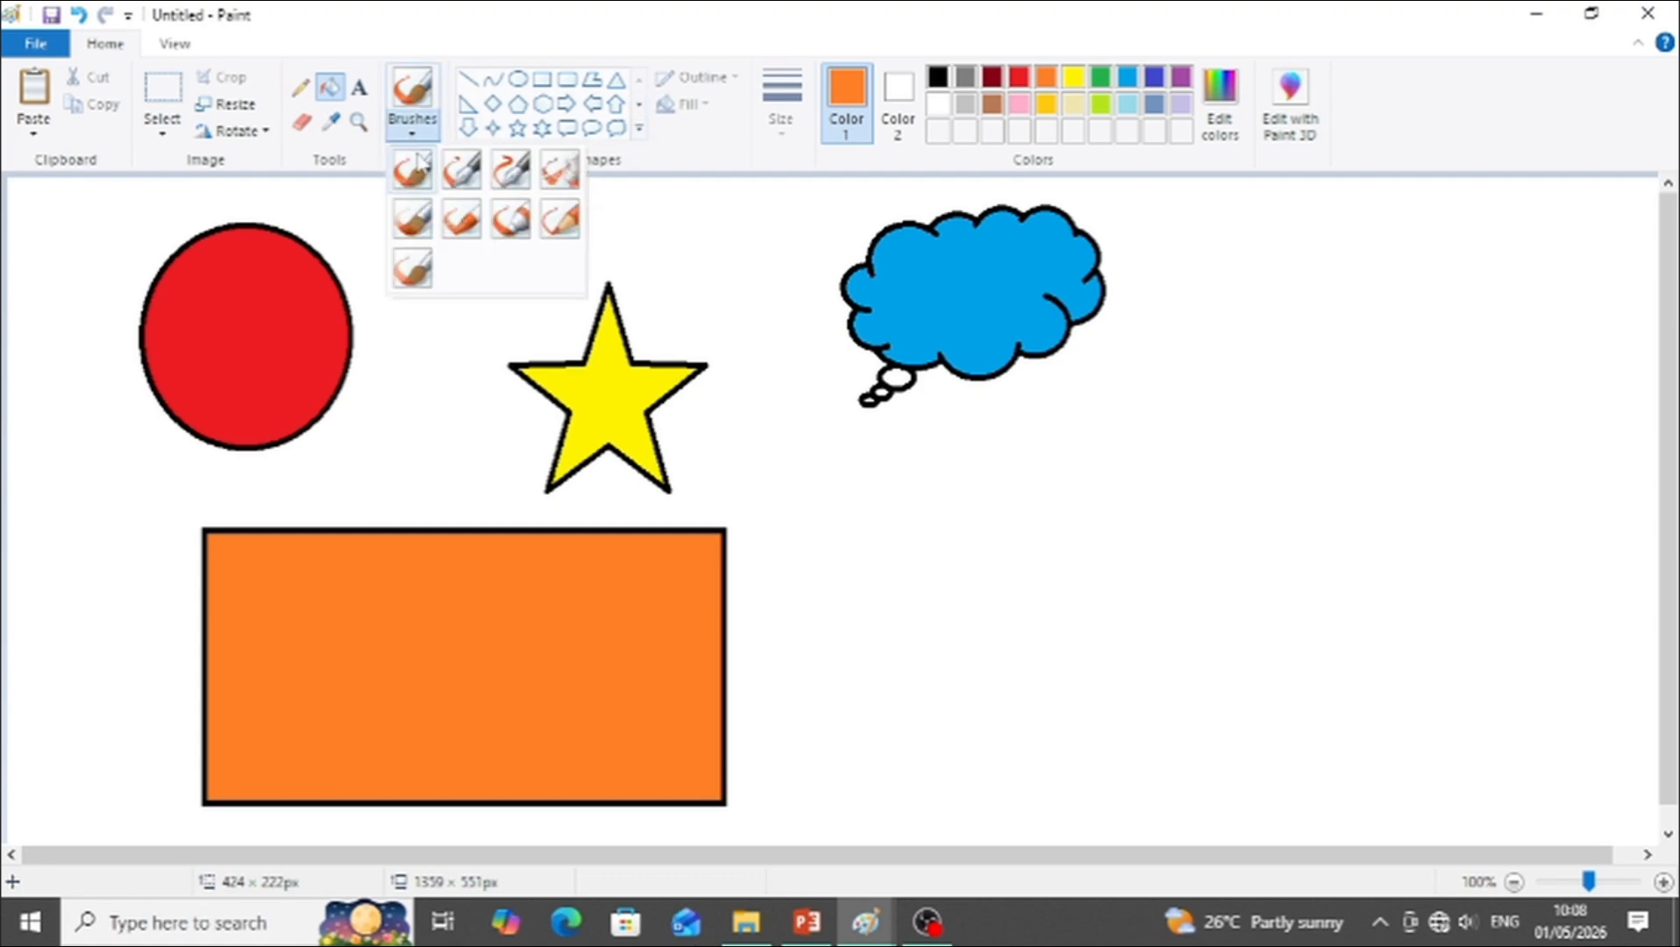
{"action": "left_click", "coordinate": [414, 172]}
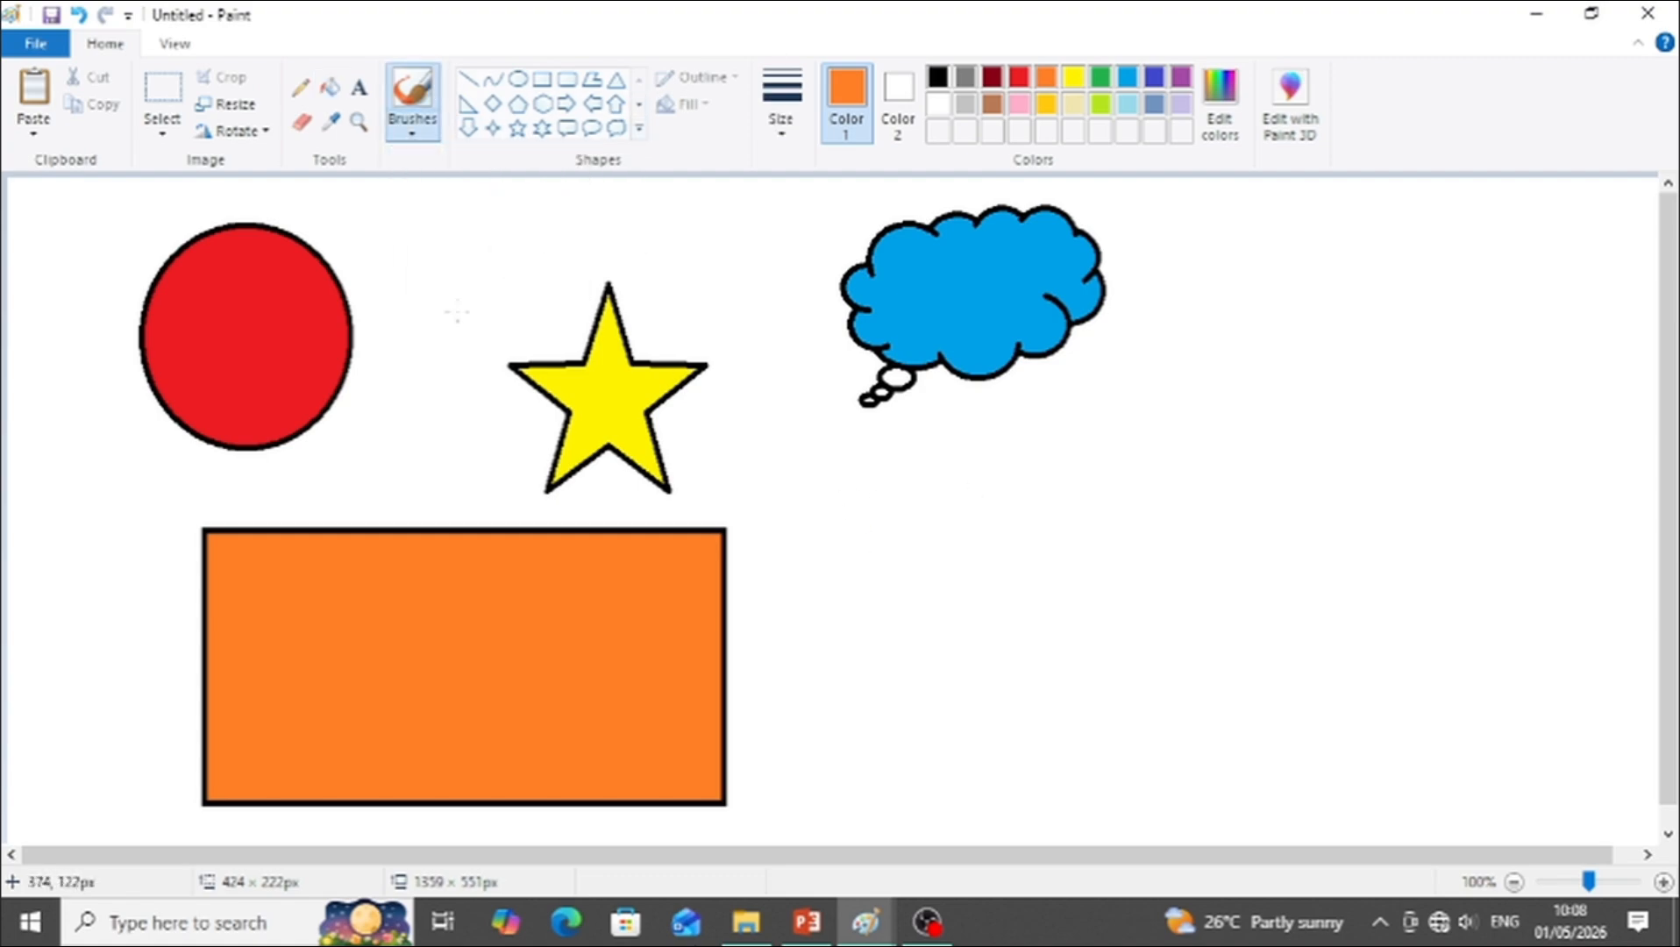
{"action": "left_click", "coordinate": [937, 79]}
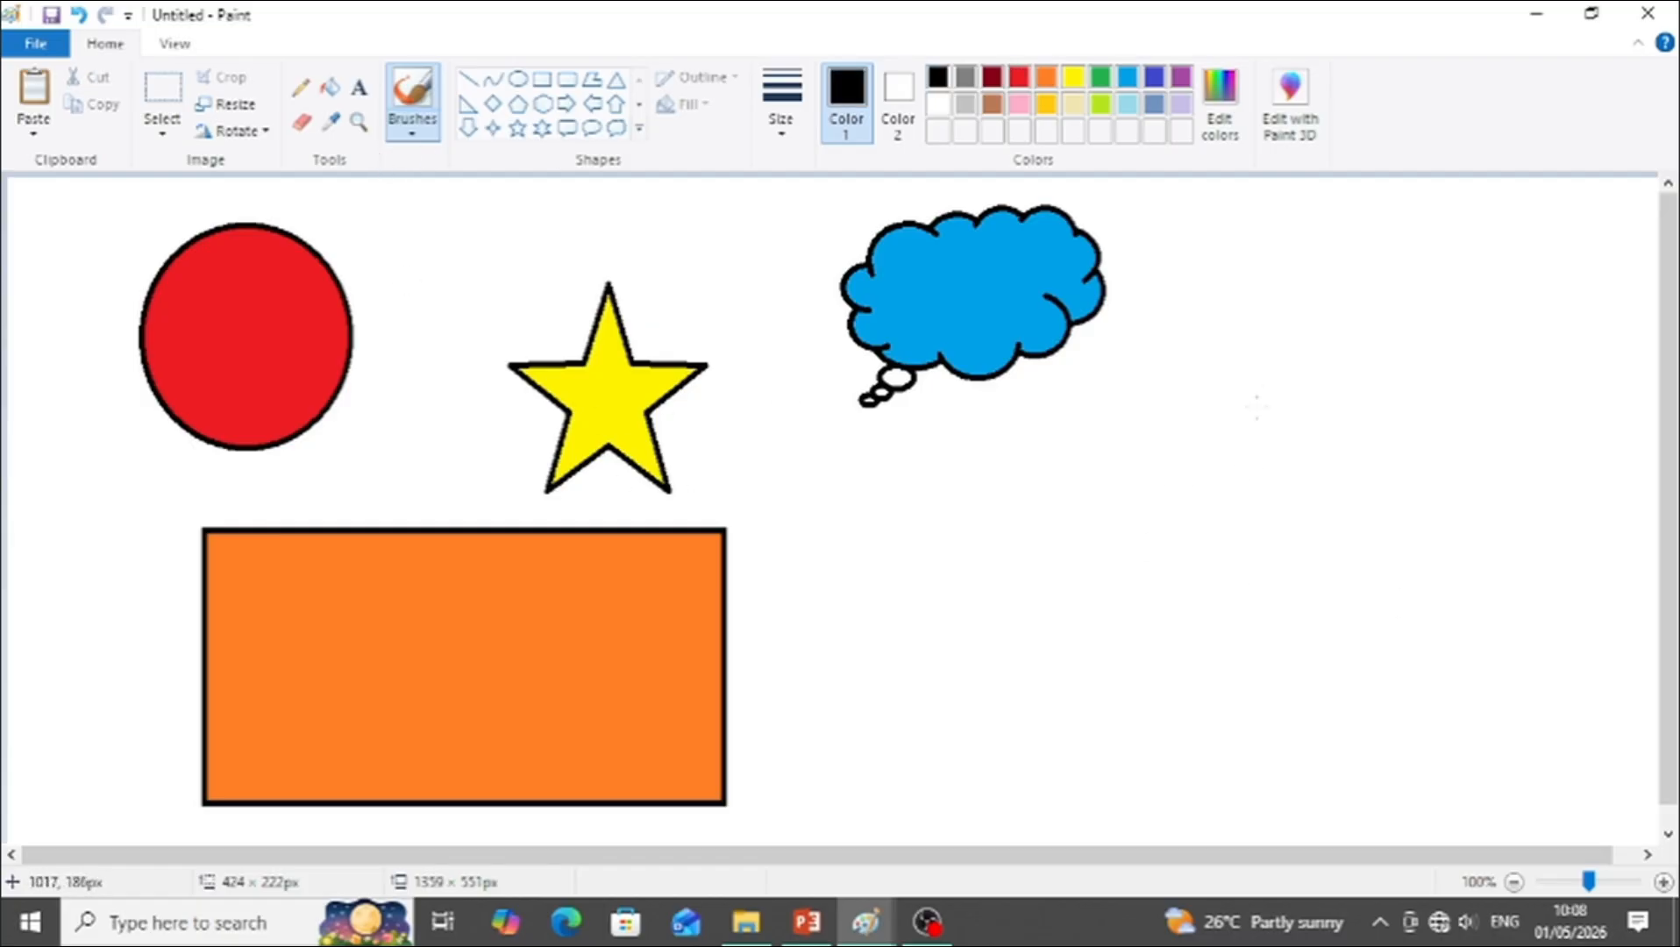
{"action": "mouse_move", "coordinate": [1256, 404]}
{"action": "left_mouse_down"}
{"action": "mouse_move", "coordinate": [1309, 411]}
{"action": "mouse_move", "coordinate": [1295, 429]}
{"action": "mouse_move", "coordinate": [1262, 424]}
{"action": "mouse_move", "coordinate": [1210, 317]}
{"action": "mouse_move", "coordinate": [1243, 278]}
{"action": "mouse_move", "coordinate": [1279, 305]}
{"action": "mouse_move", "coordinate": [1283, 376]}
{"action": "mouse_move", "coordinate": [1304, 343]}
{"action": "mouse_move", "coordinate": [1412, 337]}
{"action": "mouse_move", "coordinate": [1410, 382]}
{"action": "mouse_move", "coordinate": [1304, 424]}
{"action": "mouse_move", "coordinate": [1303, 488]}
{"action": "mouse_move", "coordinate": [1224, 526]}
{"action": "mouse_move", "coordinate": [1207, 431]}
{"action": "left_mouse_up"}
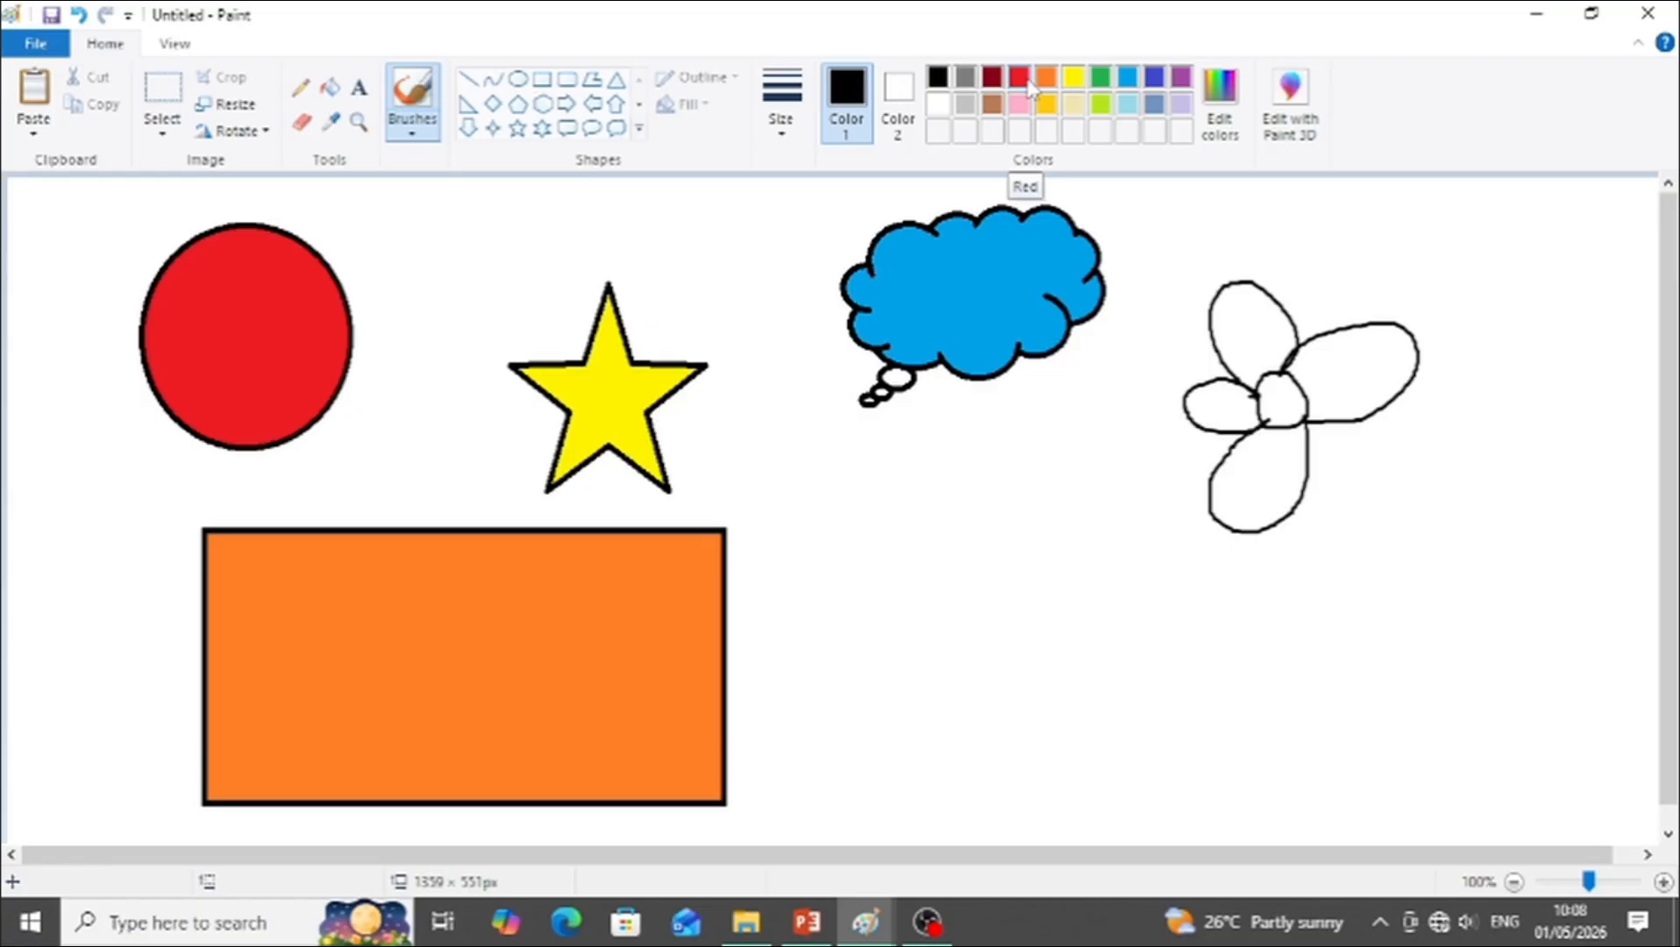
Step: Fill the flower's four petals with red and its centre with yellow
{"action": "left_click", "coordinate": [329, 87]}
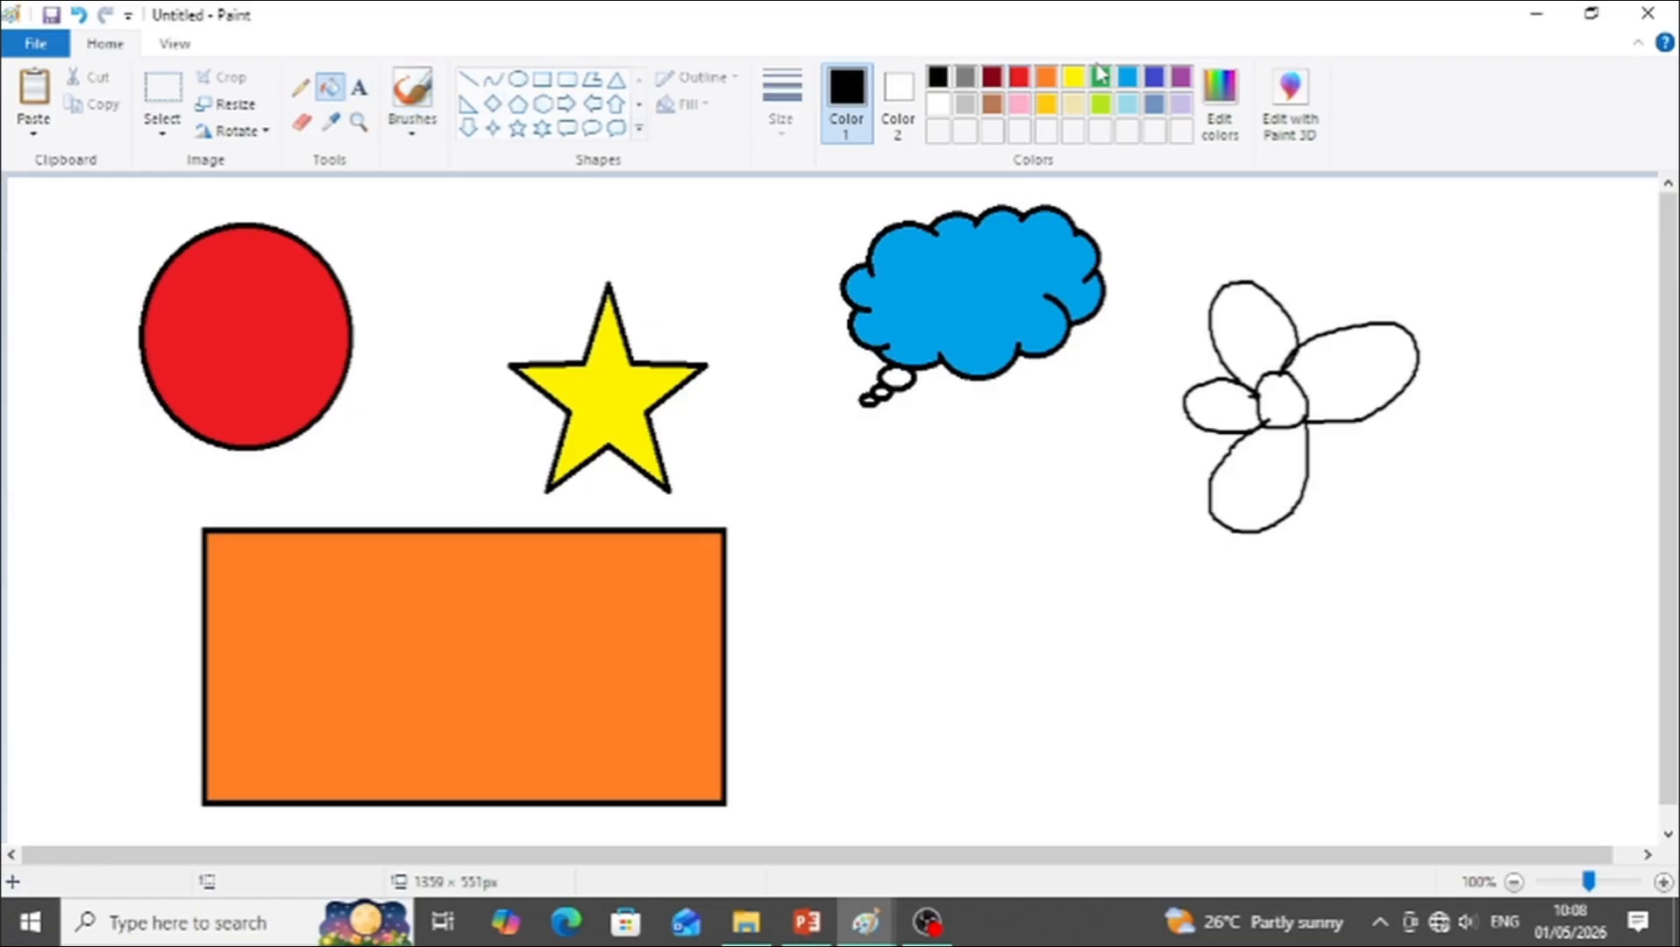
{"action": "left_click", "coordinate": [1020, 84]}
{"action": "left_click", "coordinate": [1260, 325]}
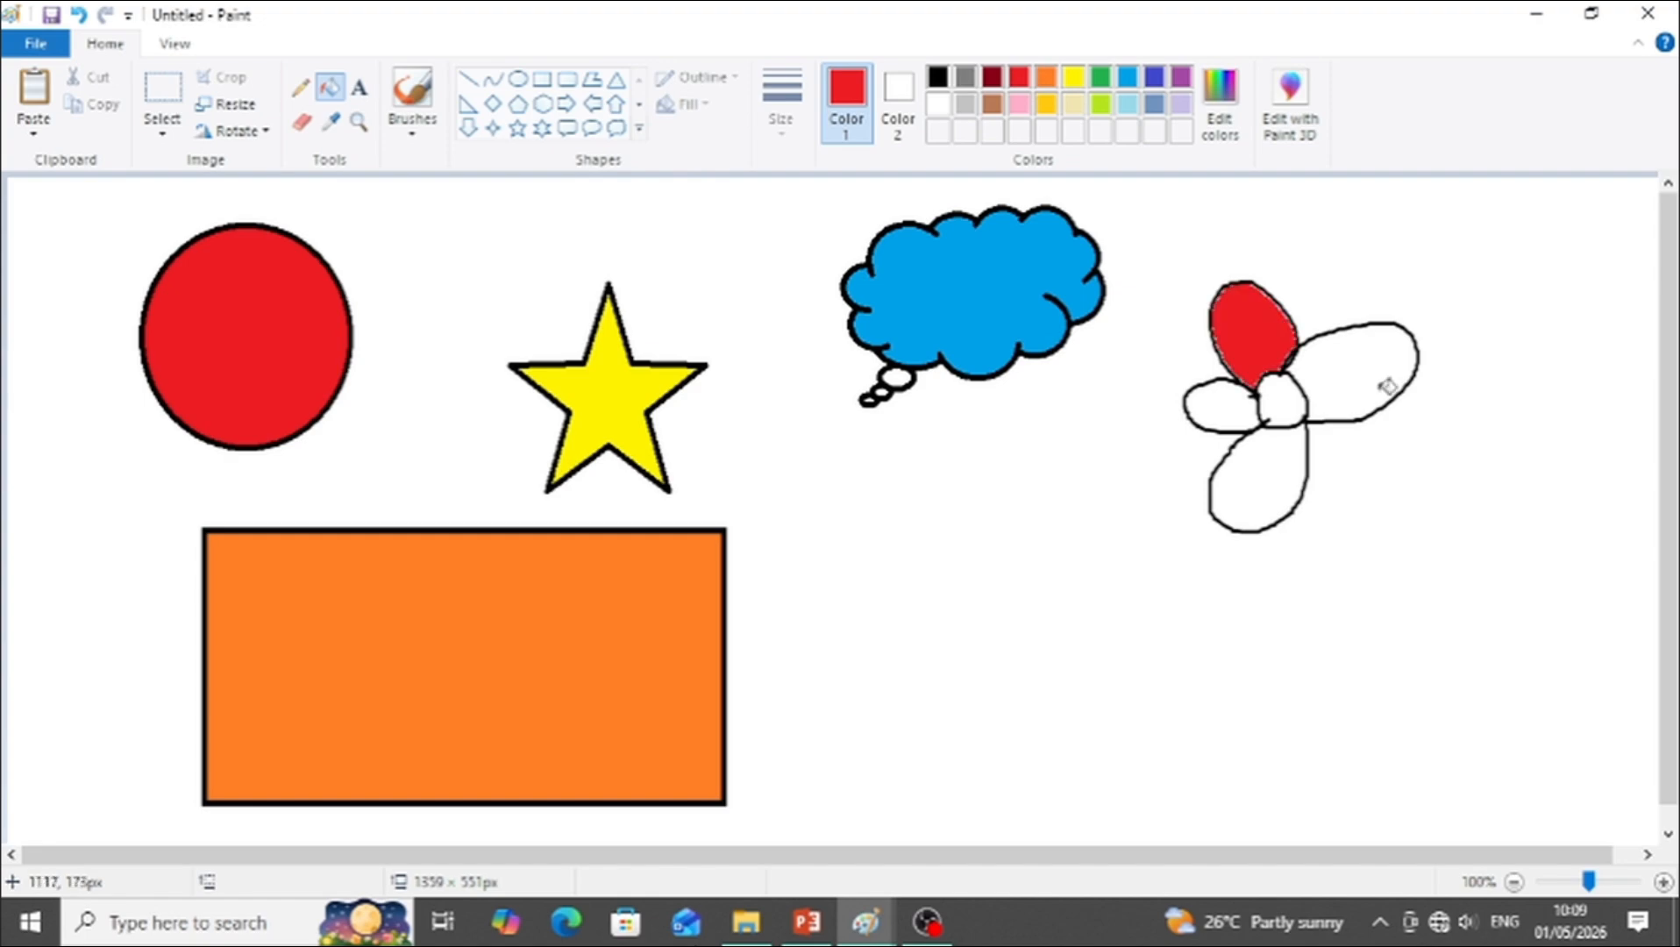
{"action": "left_click", "coordinate": [1387, 385]}
{"action": "left_click", "coordinate": [1278, 508]}
{"action": "left_click", "coordinate": [1221, 414]}
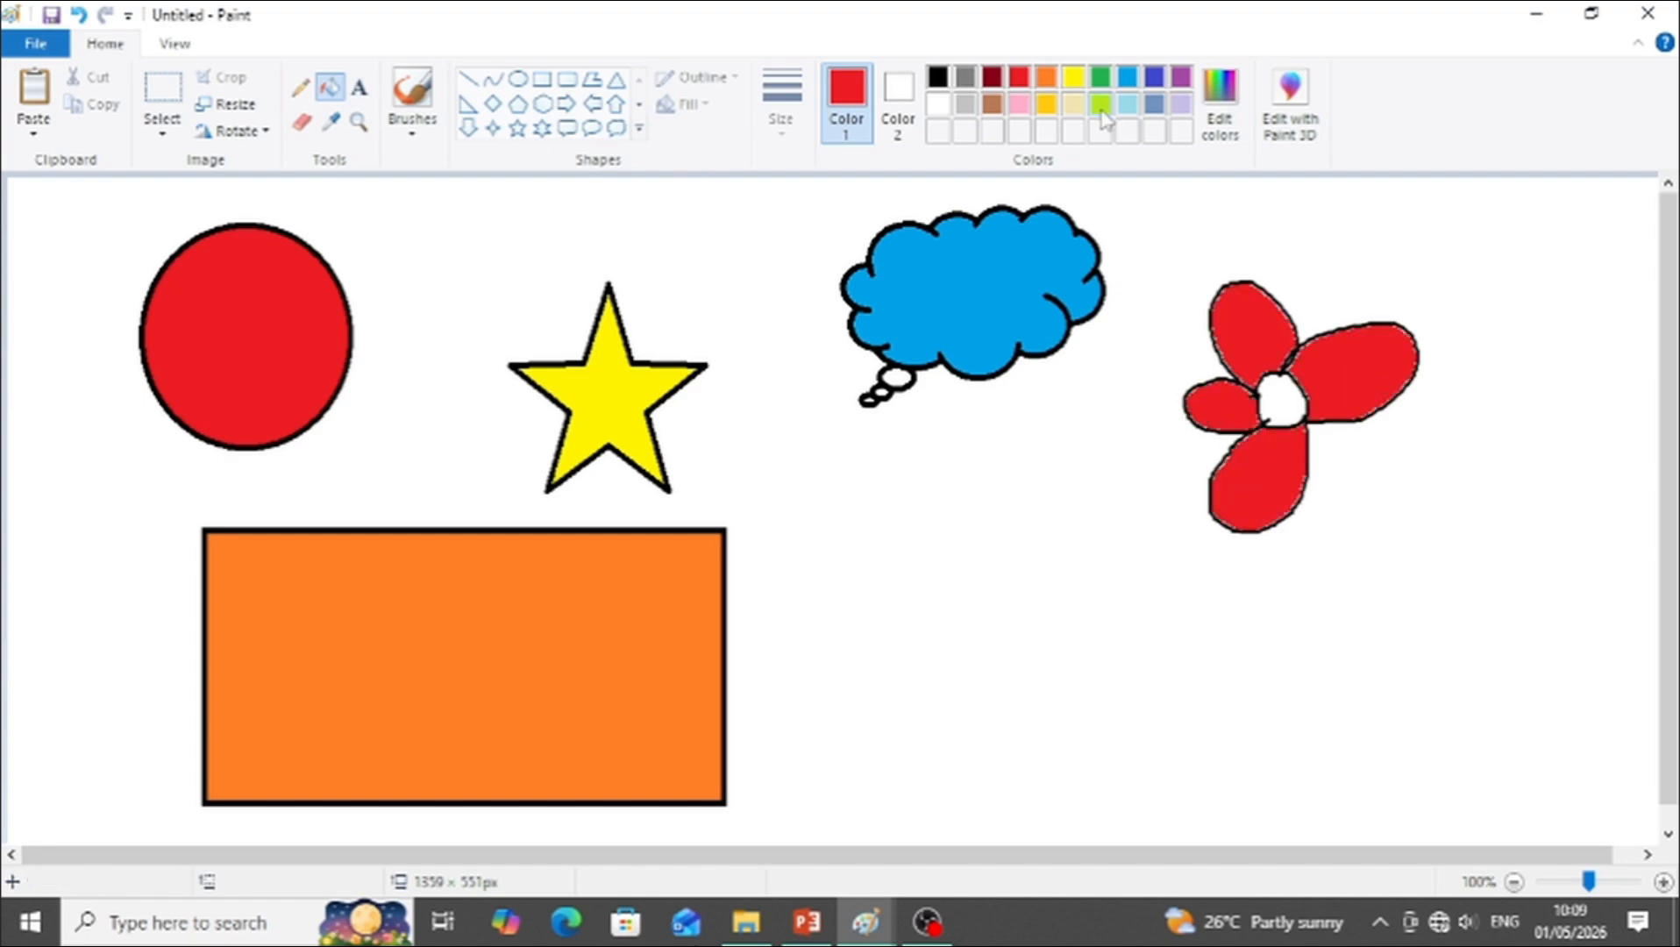
{"action": "left_click", "coordinate": [1074, 78]}
{"action": "left_click", "coordinate": [1276, 396]}
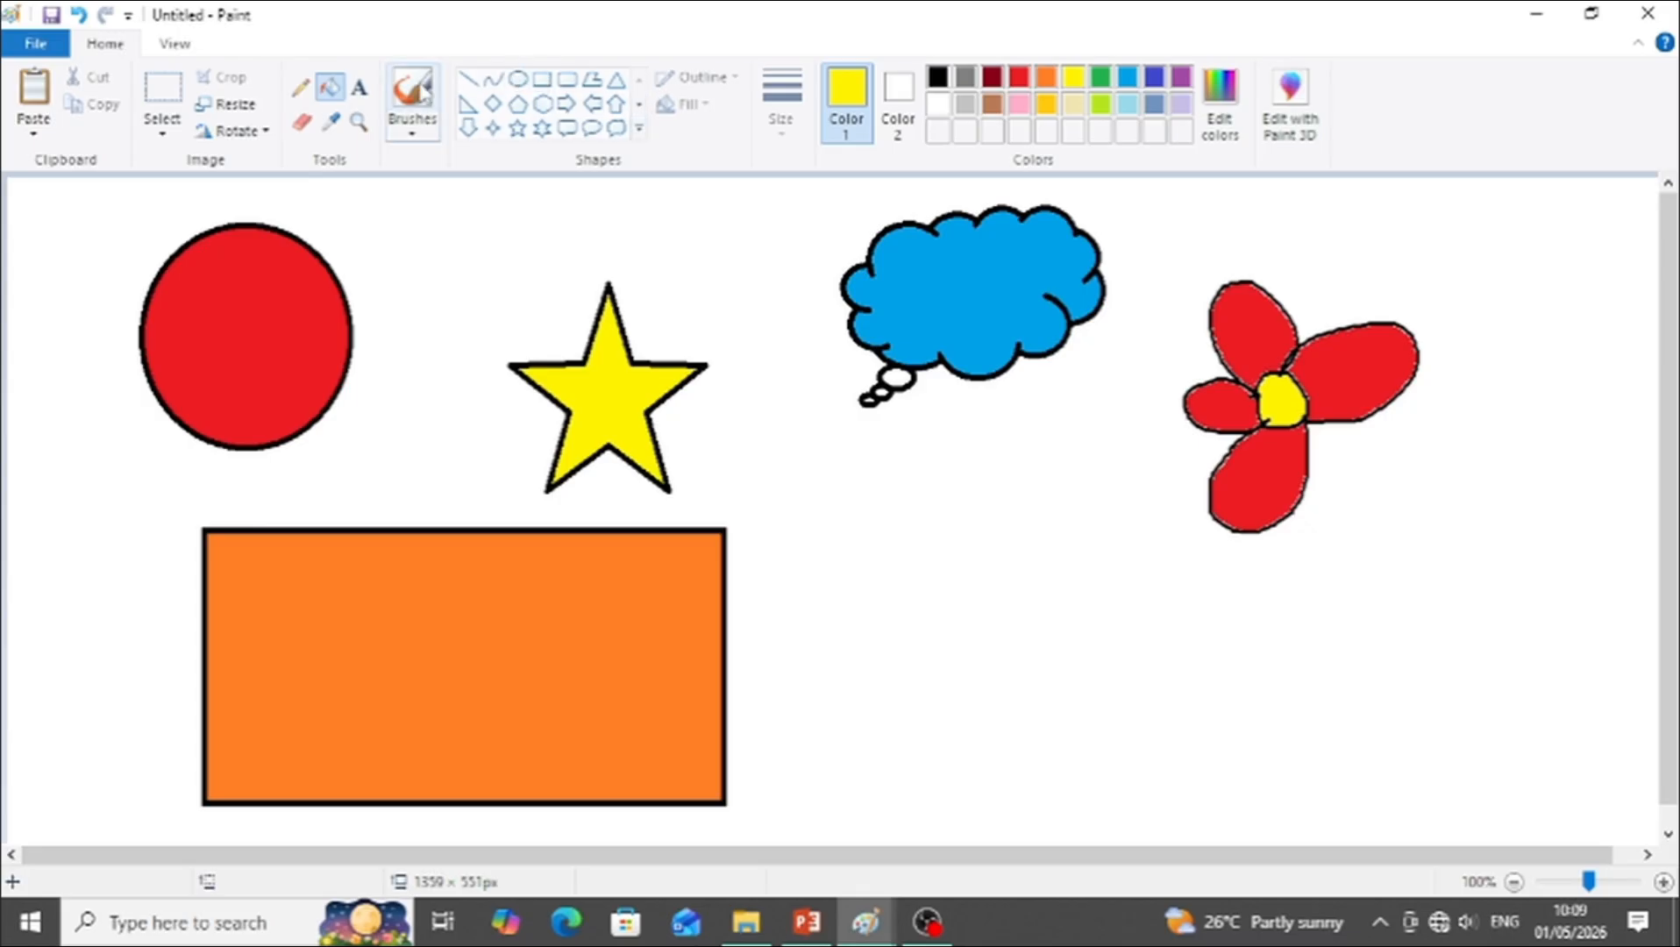
{"action": "left_click", "coordinate": [409, 144]}
{"action": "left_click", "coordinate": [413, 169]}
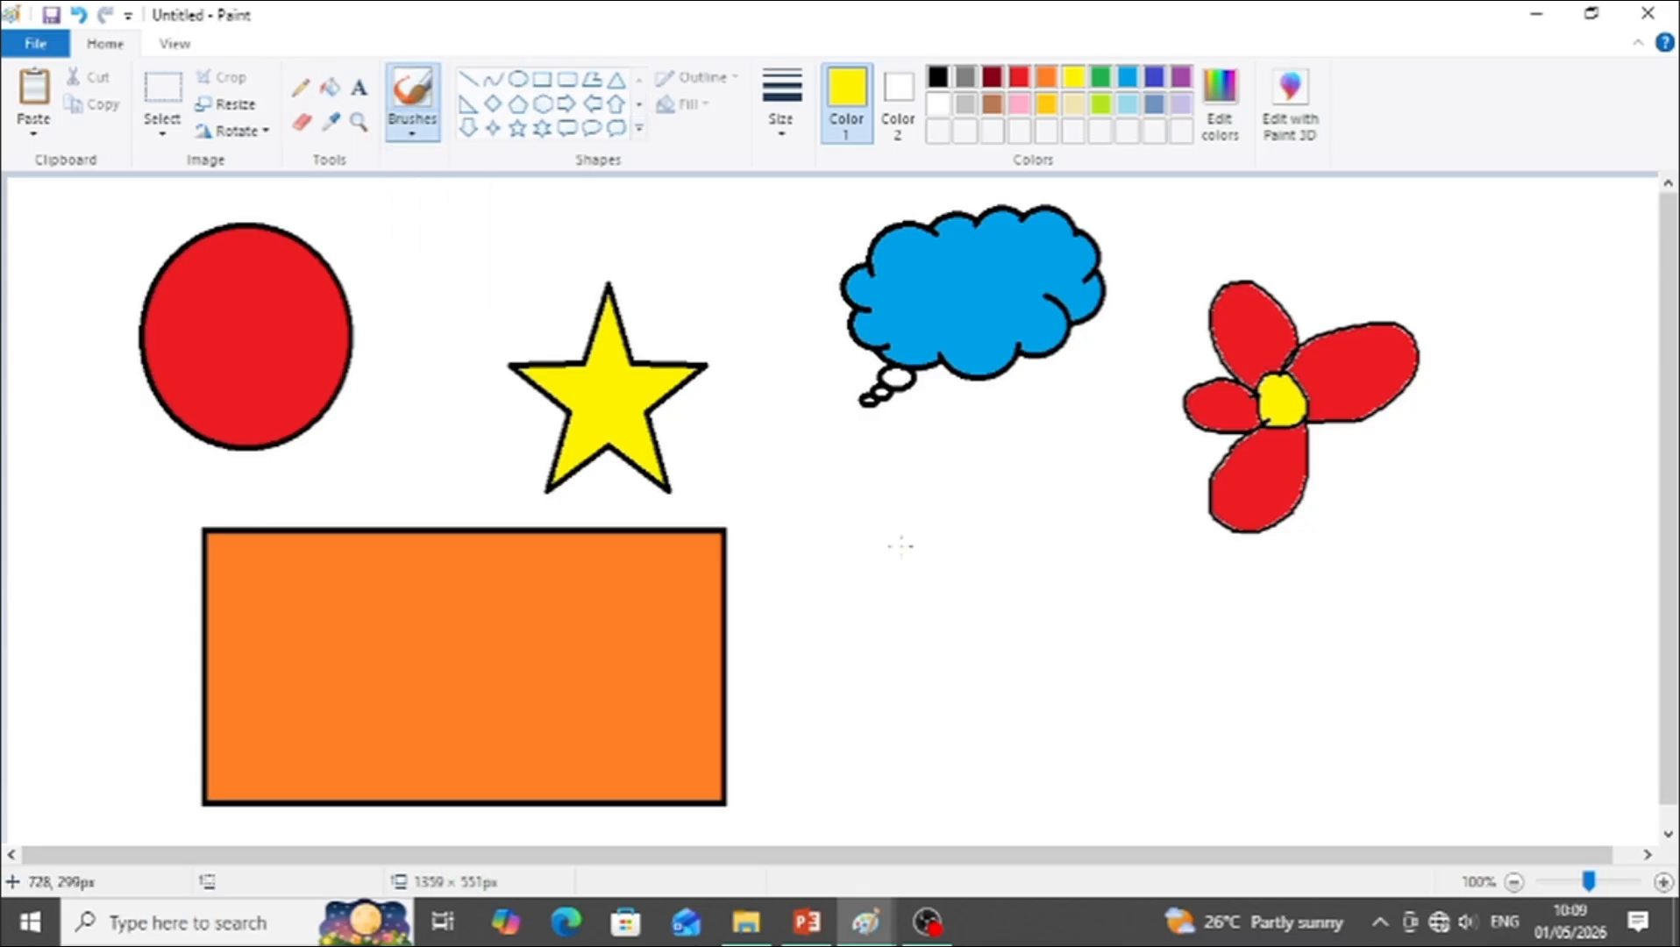
{"action": "left_click_drag", "start_coordinate": [907, 538], "coordinate": [843, 778]}
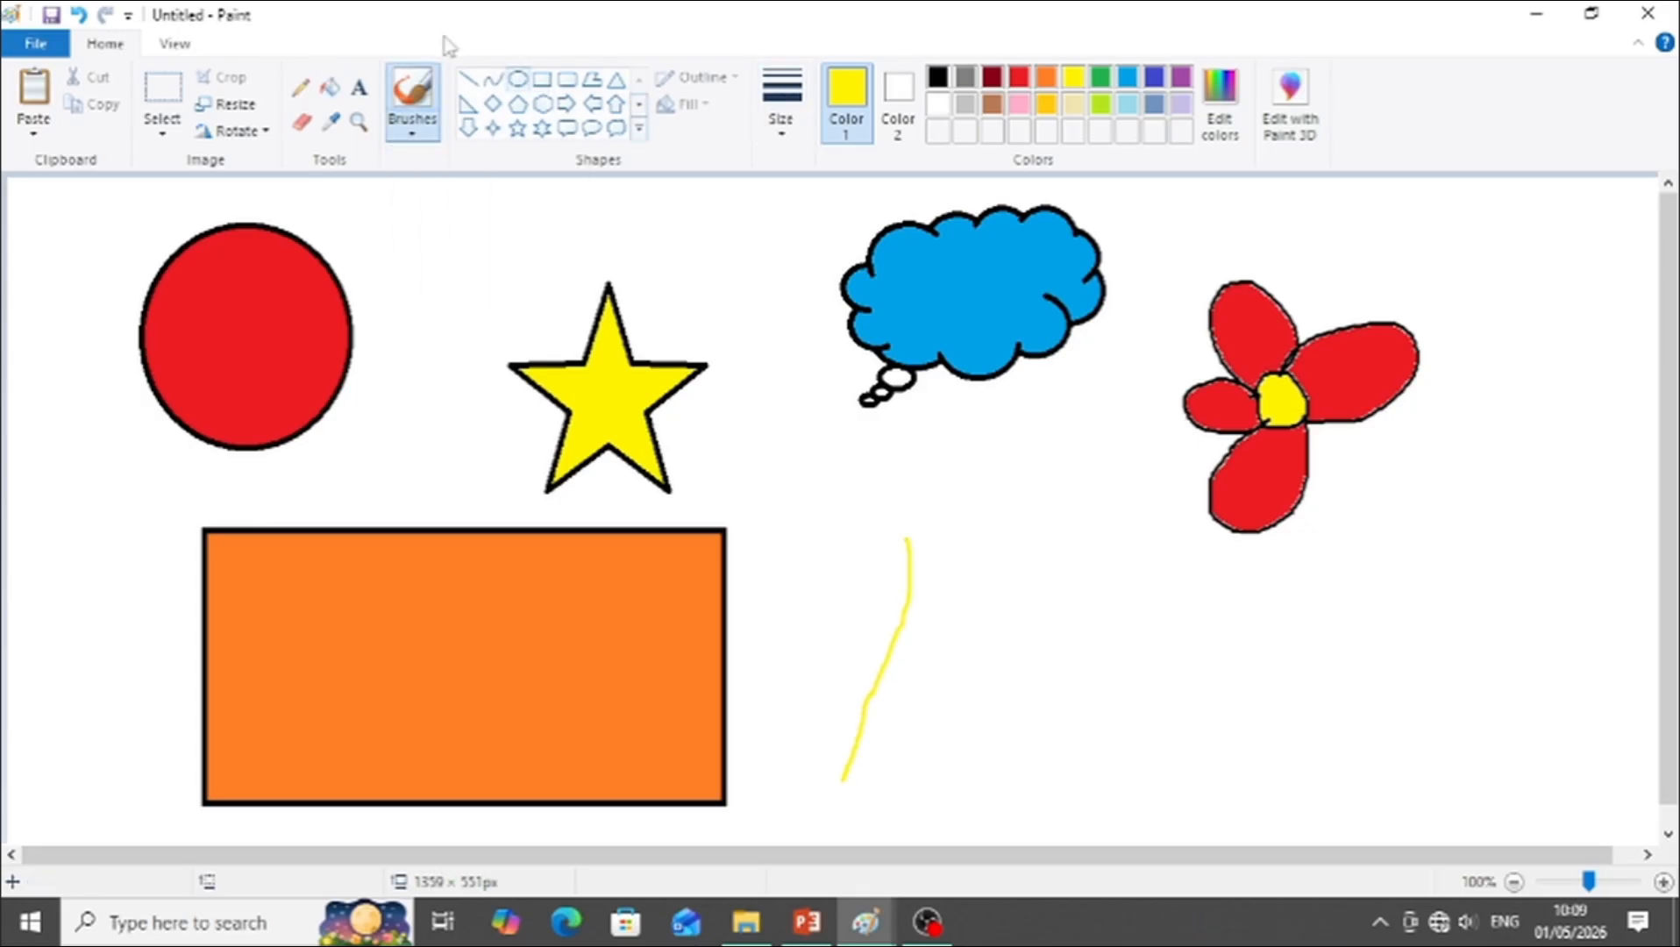
{"action": "left_click", "coordinate": [299, 125]}
{"action": "mouse_move", "coordinate": [896, 513]}
{"action": "left_mouse_down"}
{"action": "mouse_move", "coordinate": [899, 572]}
{"action": "mouse_move", "coordinate": [846, 729]}
{"action": "left_mouse_up"}
Step: Draw a black tree outline with the Brush below the cloud callout, with a trunk, three branches and a wavy canopy around them
{"action": "left_click", "coordinate": [938, 77]}
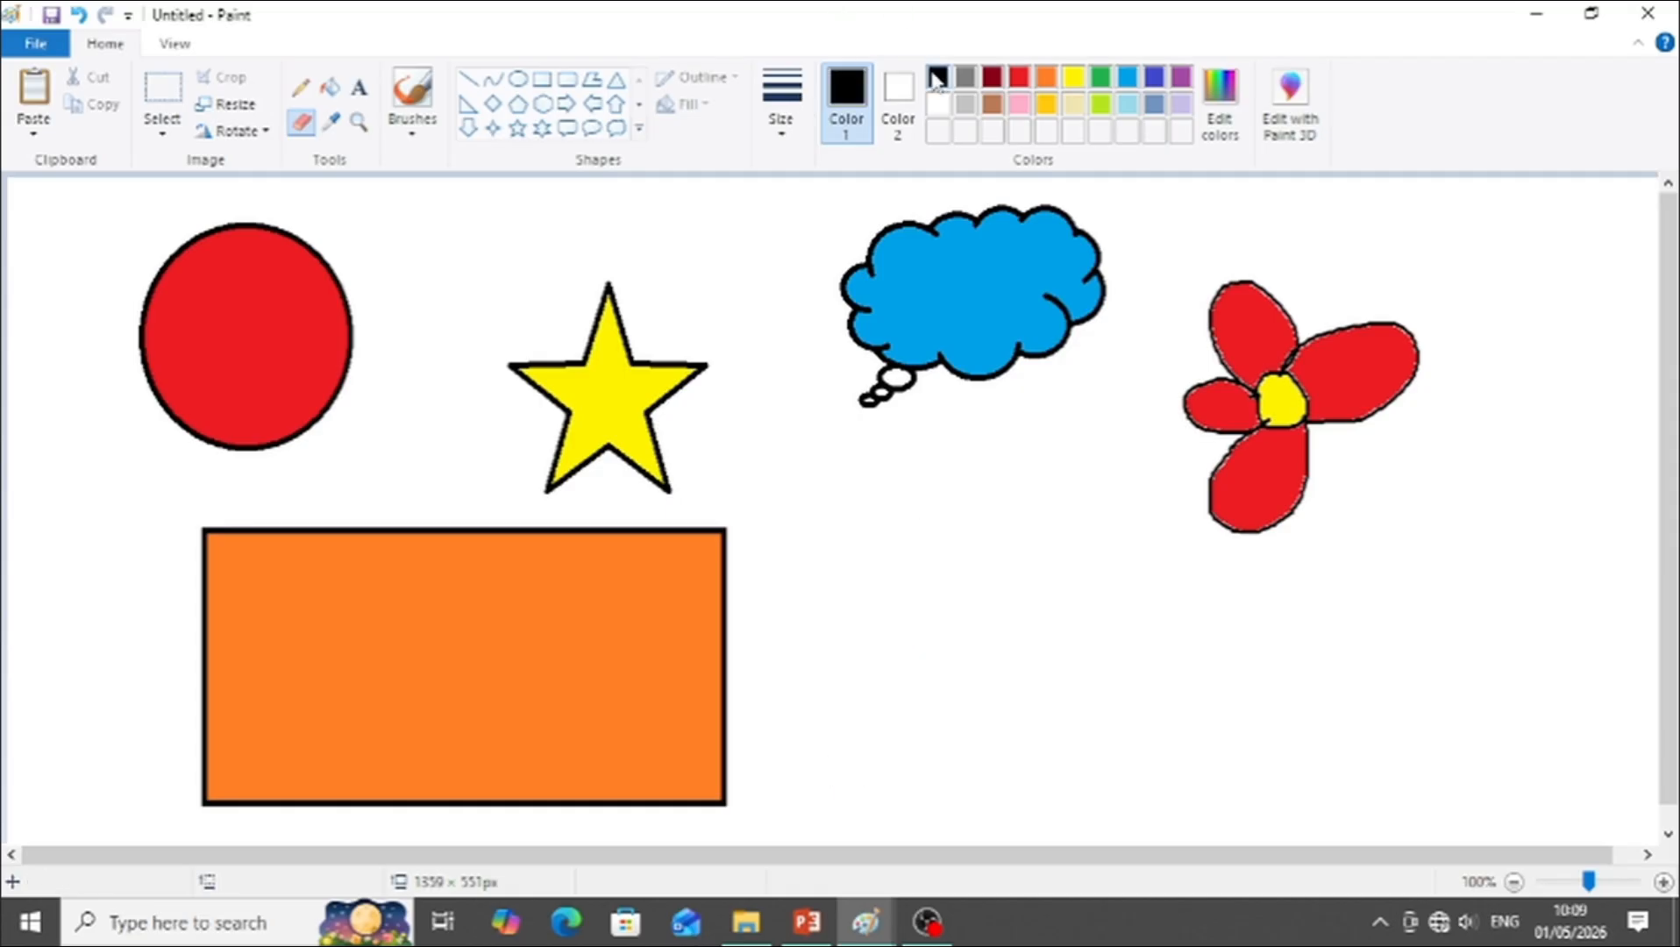
{"action": "left_click", "coordinate": [394, 122]}
{"action": "left_click", "coordinate": [412, 171]}
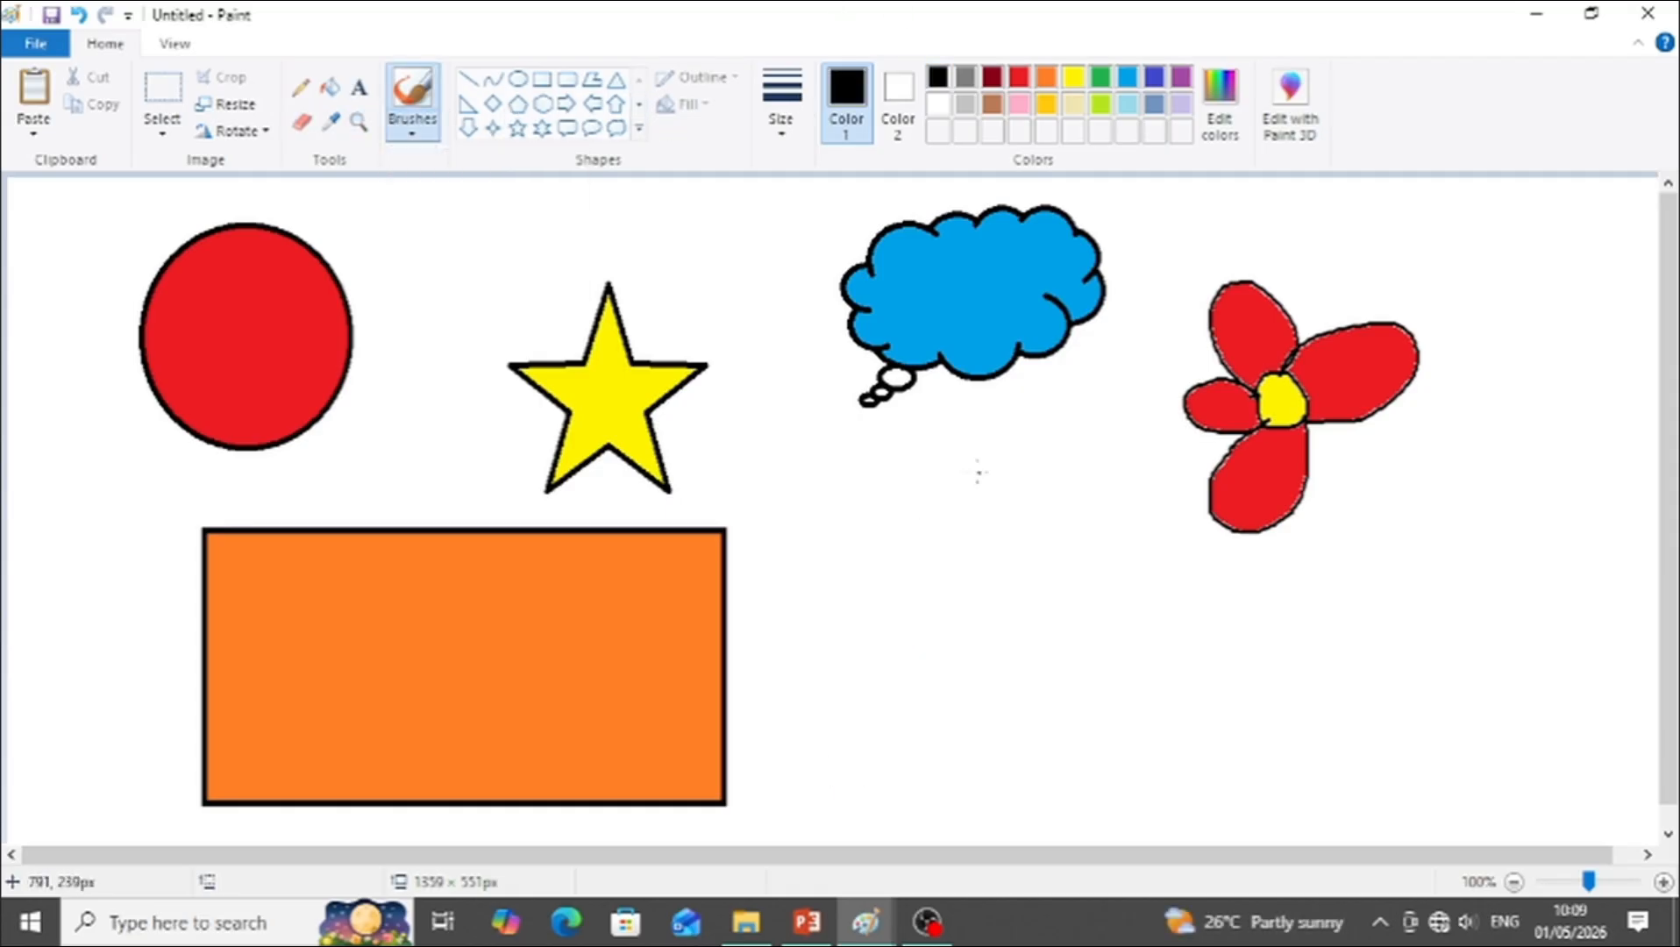
{"action": "mouse_move", "coordinate": [932, 519]}
{"action": "left_mouse_down"}
{"action": "mouse_move", "coordinate": [943, 682]}
{"action": "mouse_move", "coordinate": [883, 812]}
{"action": "left_mouse_up"}
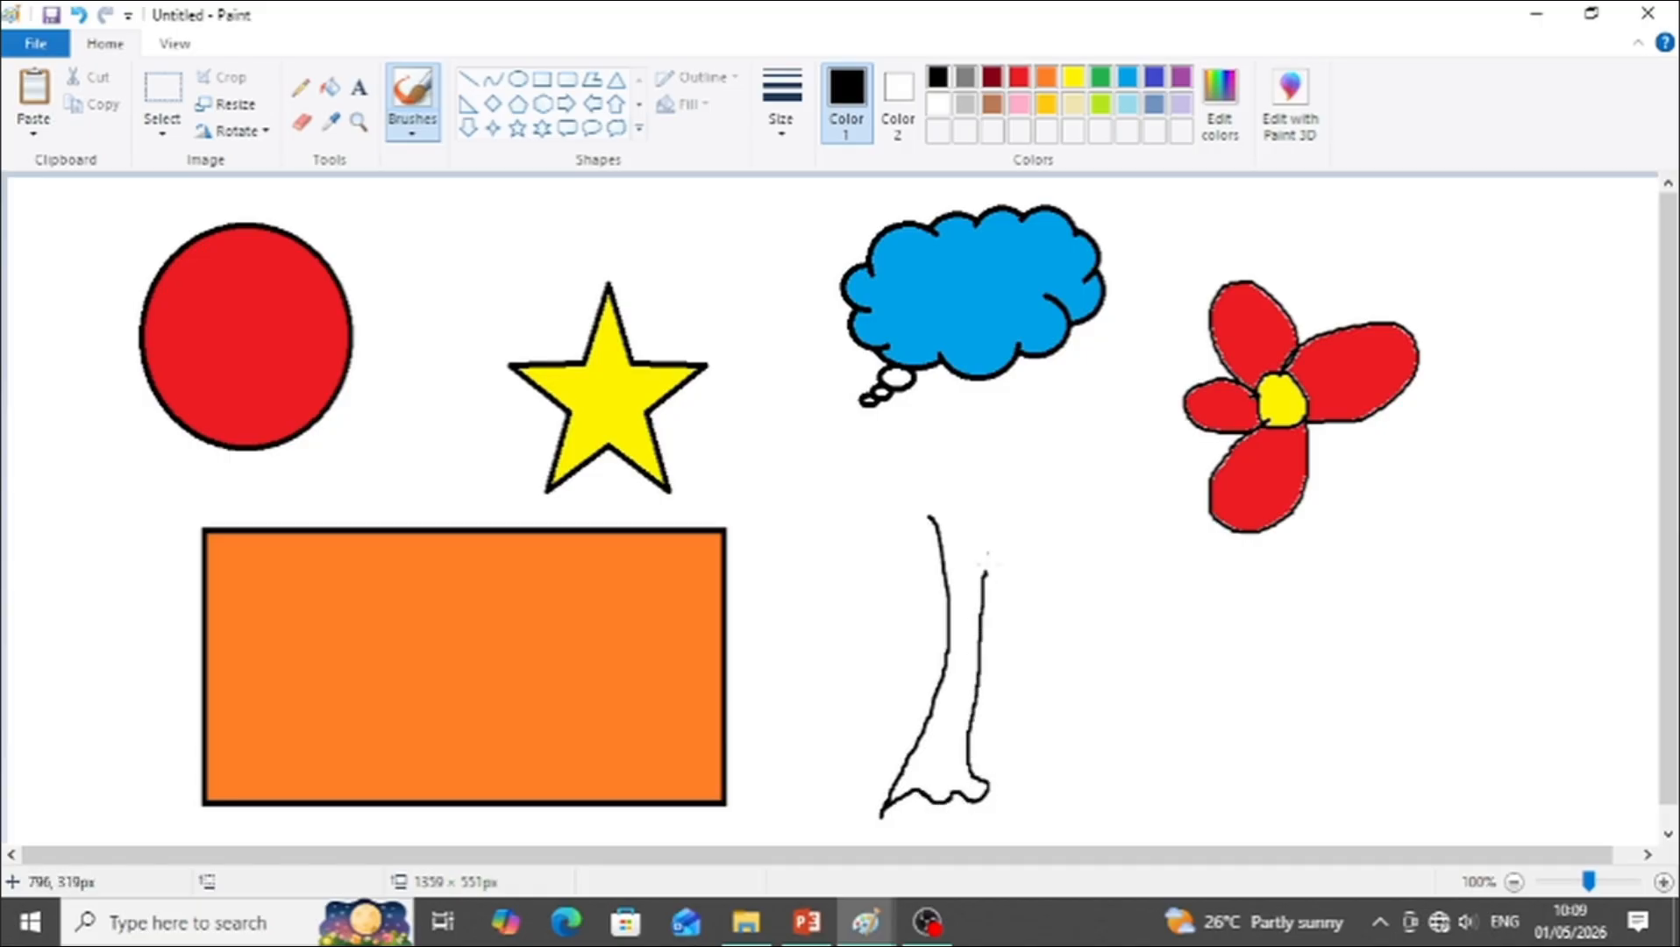
{"action": "left_click_drag", "start_coordinate": [987, 554], "coordinate": [1065, 503]}
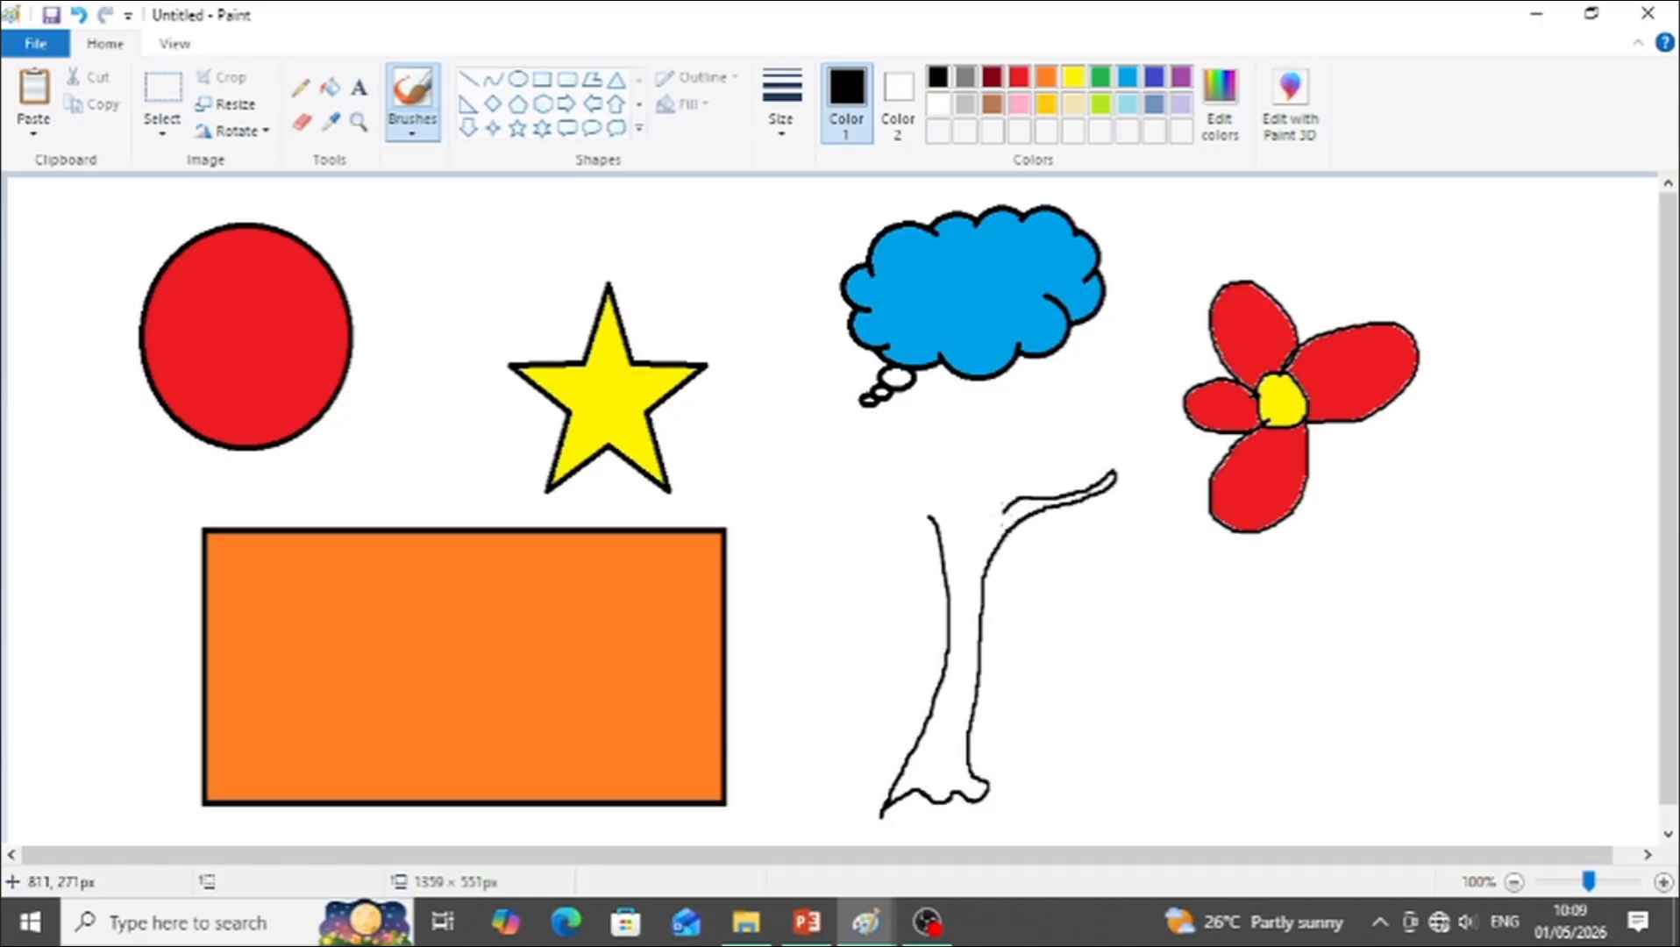
{"action": "mouse_move", "coordinate": [967, 500]}
{"action": "left_mouse_down"}
{"action": "mouse_move", "coordinate": [866, 497]}
{"action": "mouse_move", "coordinate": [836, 511]}
{"action": "mouse_move", "coordinate": [940, 520]}
{"action": "mouse_move", "coordinate": [872, 572]}
{"action": "mouse_move", "coordinate": [839, 547]}
{"action": "mouse_move", "coordinate": [834, 443]}
{"action": "mouse_move", "coordinate": [923, 456]}
{"action": "left_mouse_up"}
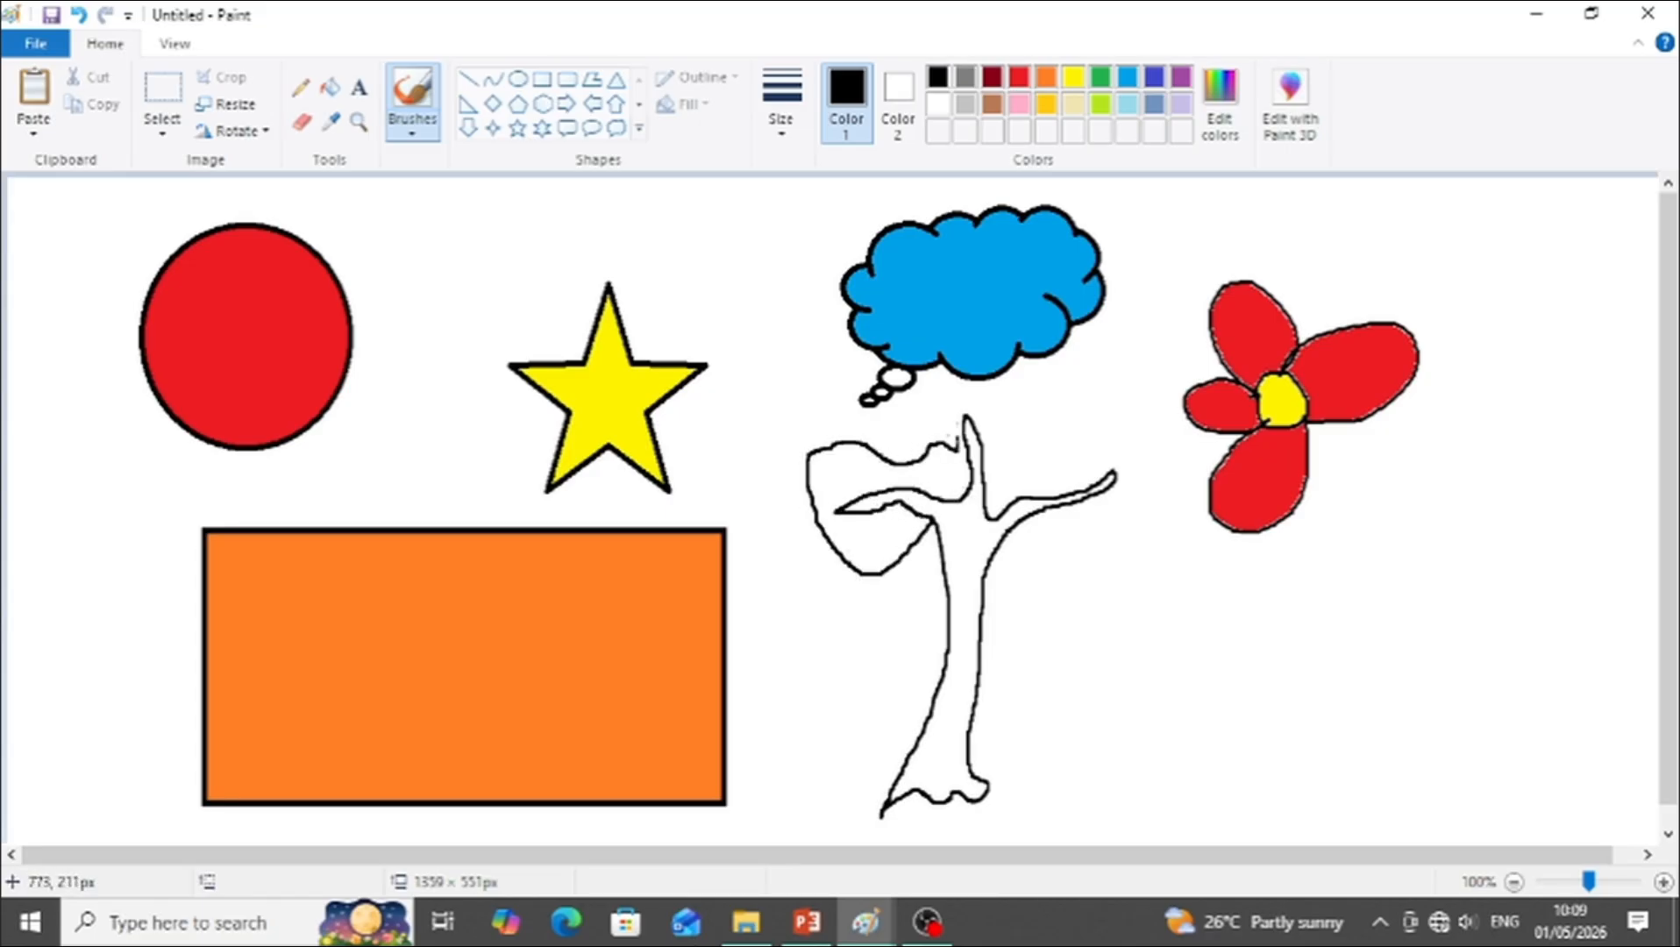
{"action": "mouse_move", "coordinate": [1028, 463]}
{"action": "left_mouse_down"}
{"action": "mouse_move", "coordinate": [1177, 499]}
{"action": "mouse_move", "coordinate": [1077, 542]}
{"action": "mouse_move", "coordinate": [1026, 577]}
{"action": "left_mouse_up"}
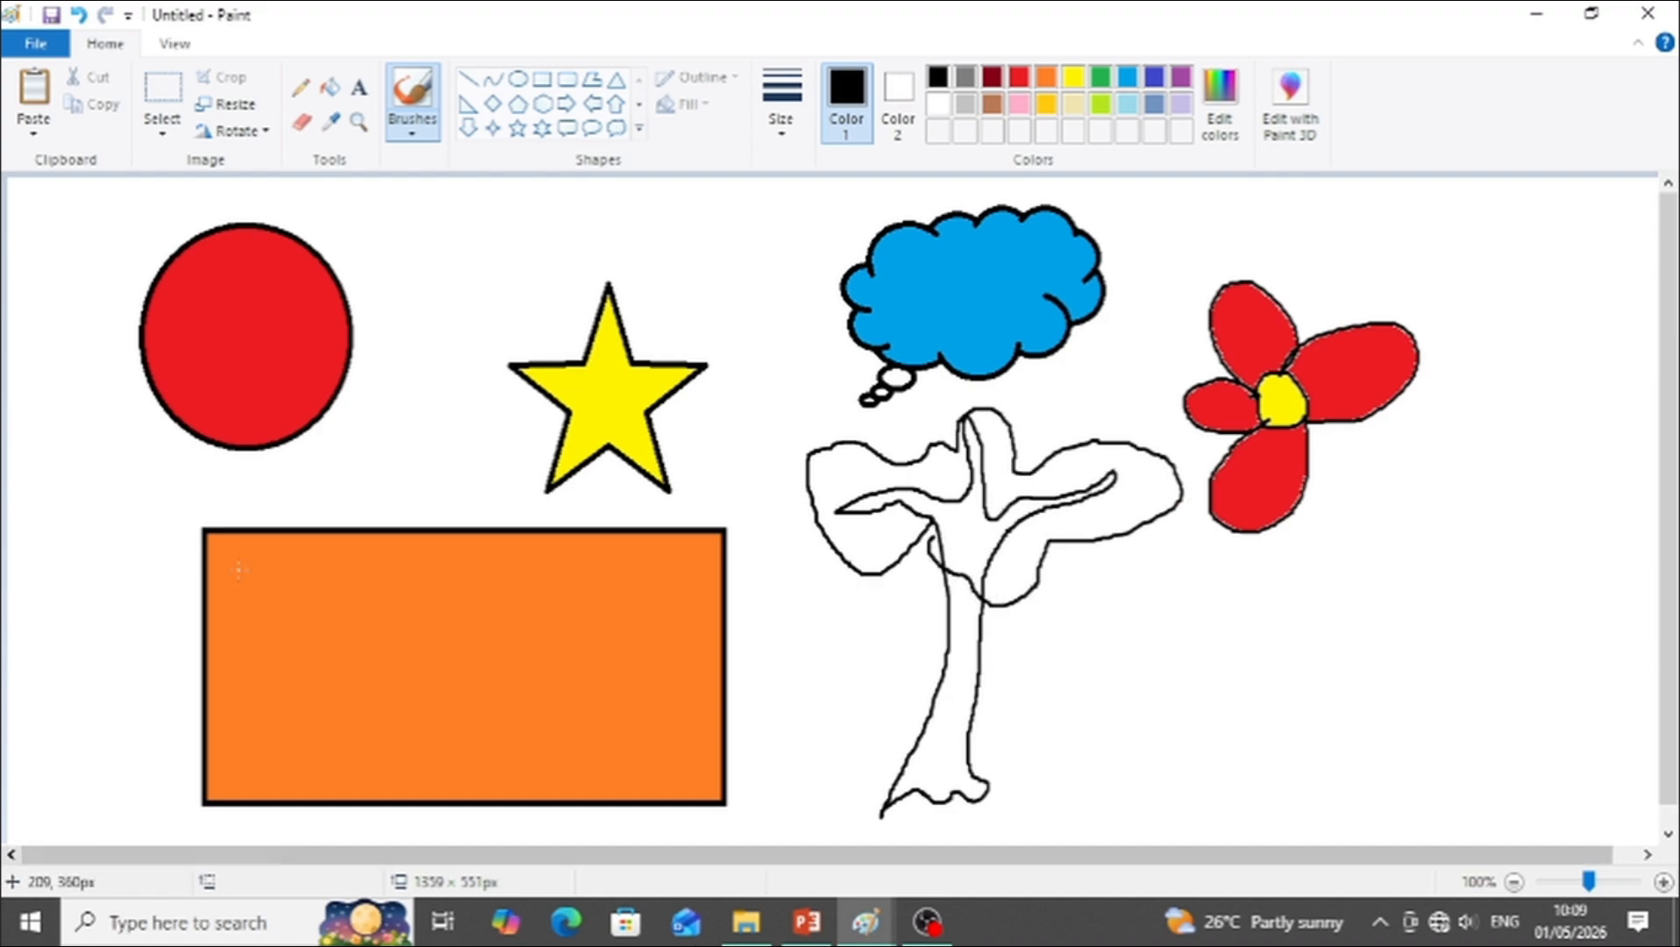
Step: Fill the tree's canopy areas around the branches with green
{"action": "left_click", "coordinate": [330, 87]}
{"action": "left_click", "coordinate": [1100, 77]}
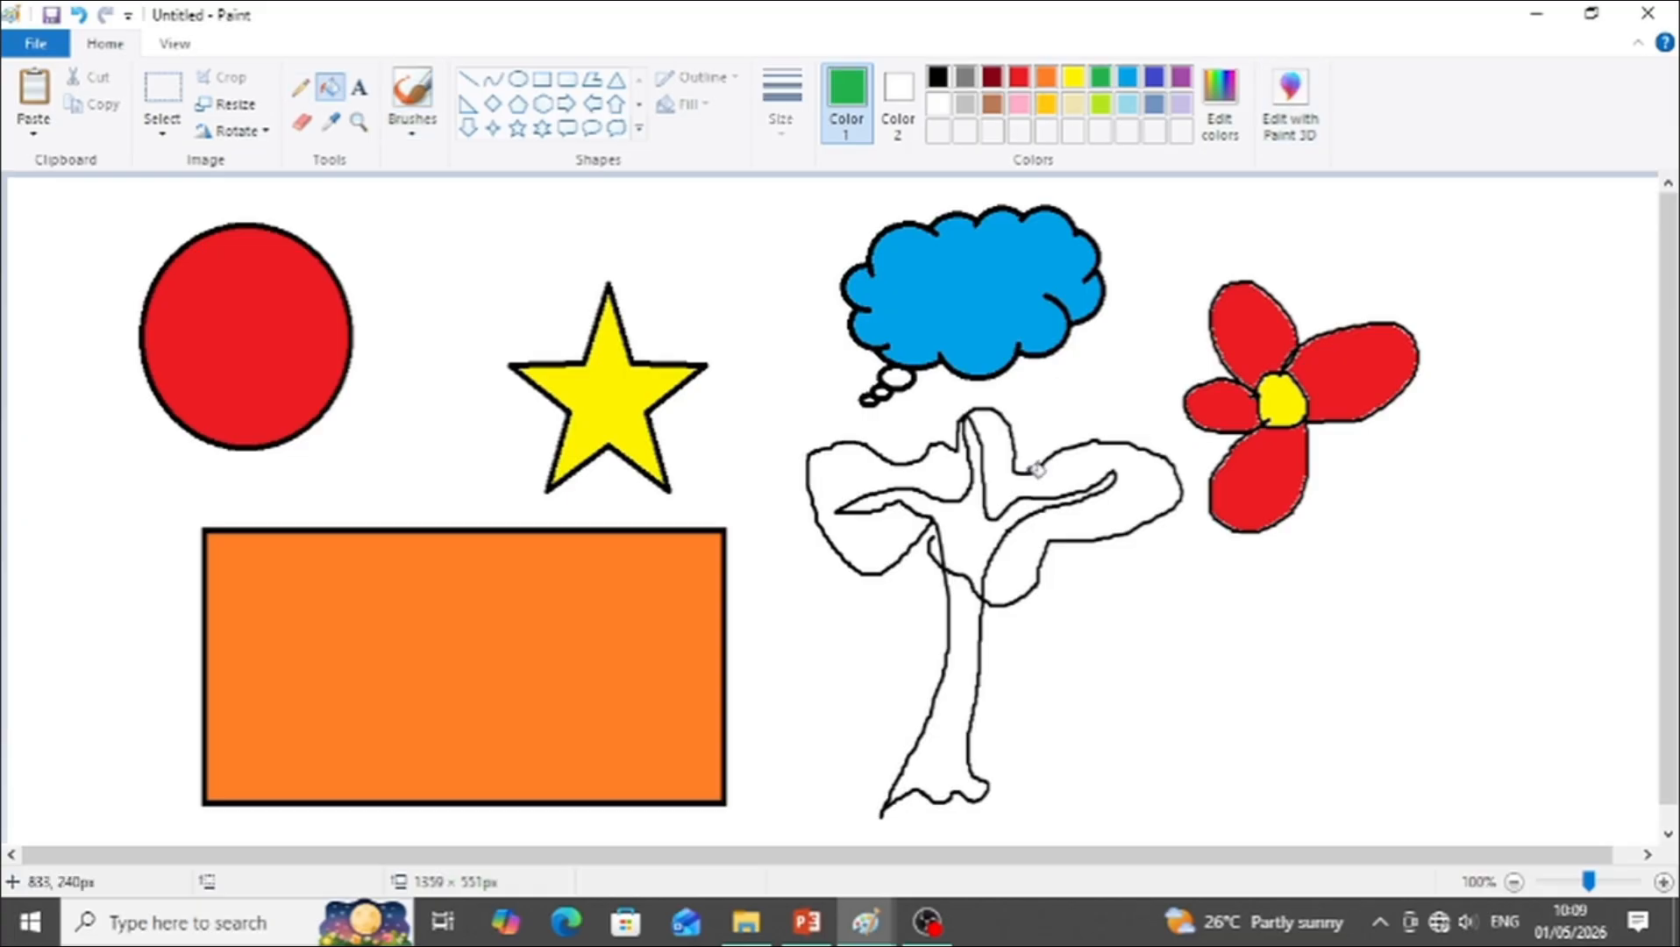
{"action": "left_click", "coordinate": [1013, 479]}
{"action": "left_click", "coordinate": [927, 476]}
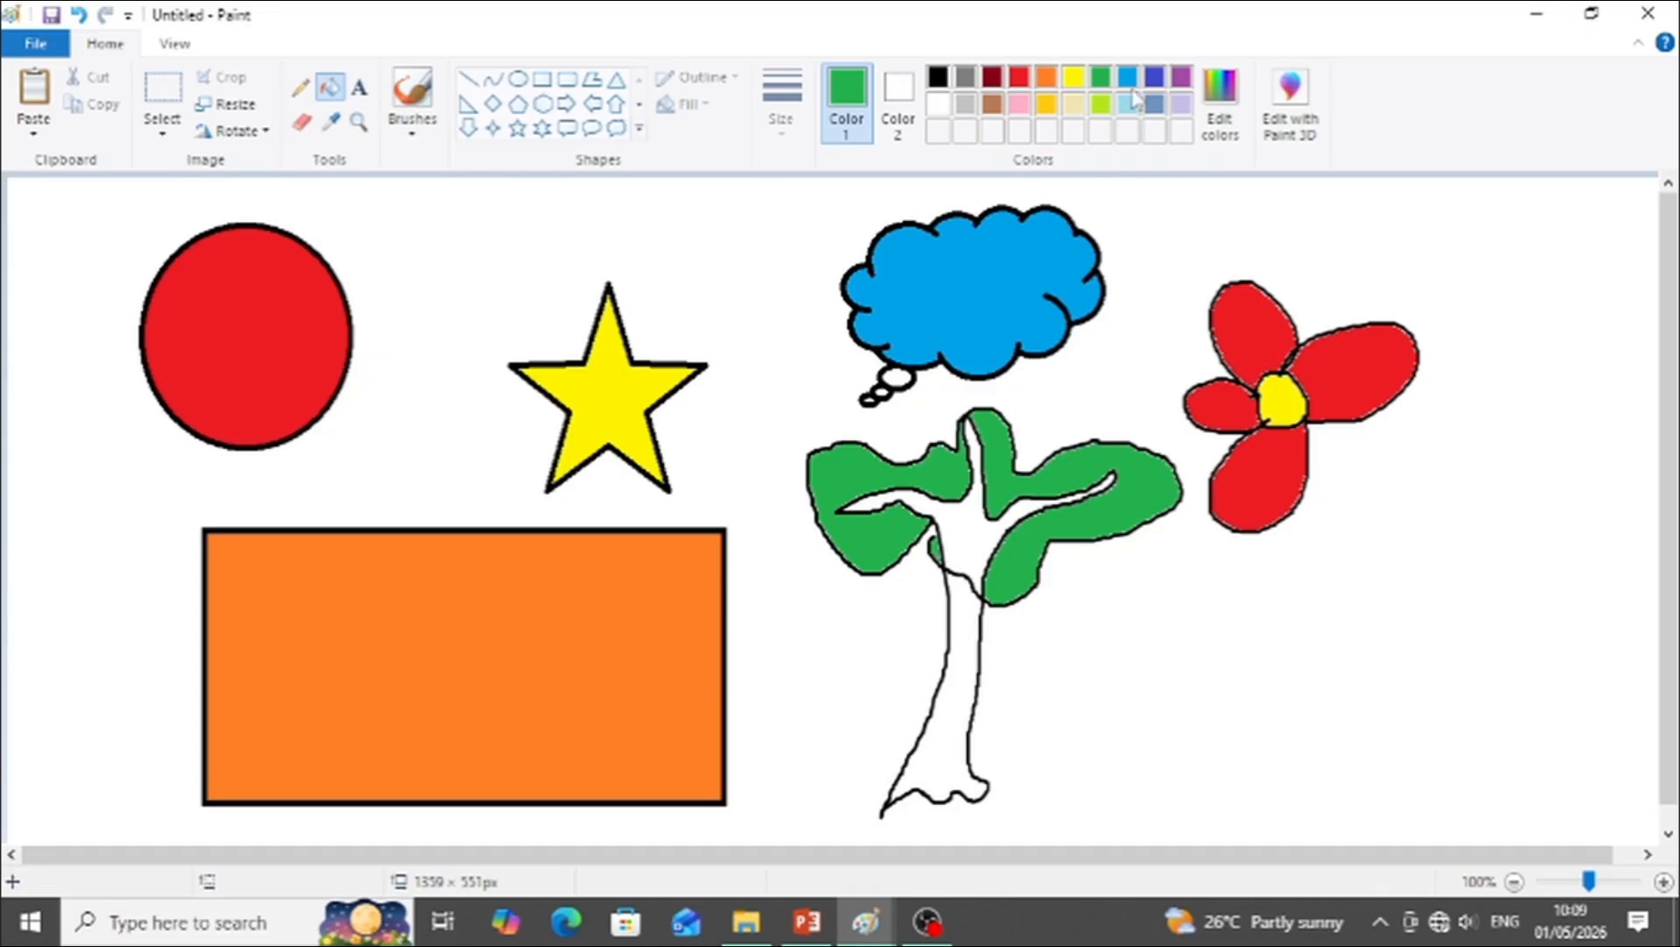
Step: Fill the tree's trunk and branches with dark red, including the unfilled tip of the branch beneath the canopy
{"action": "left_click", "coordinate": [996, 78]}
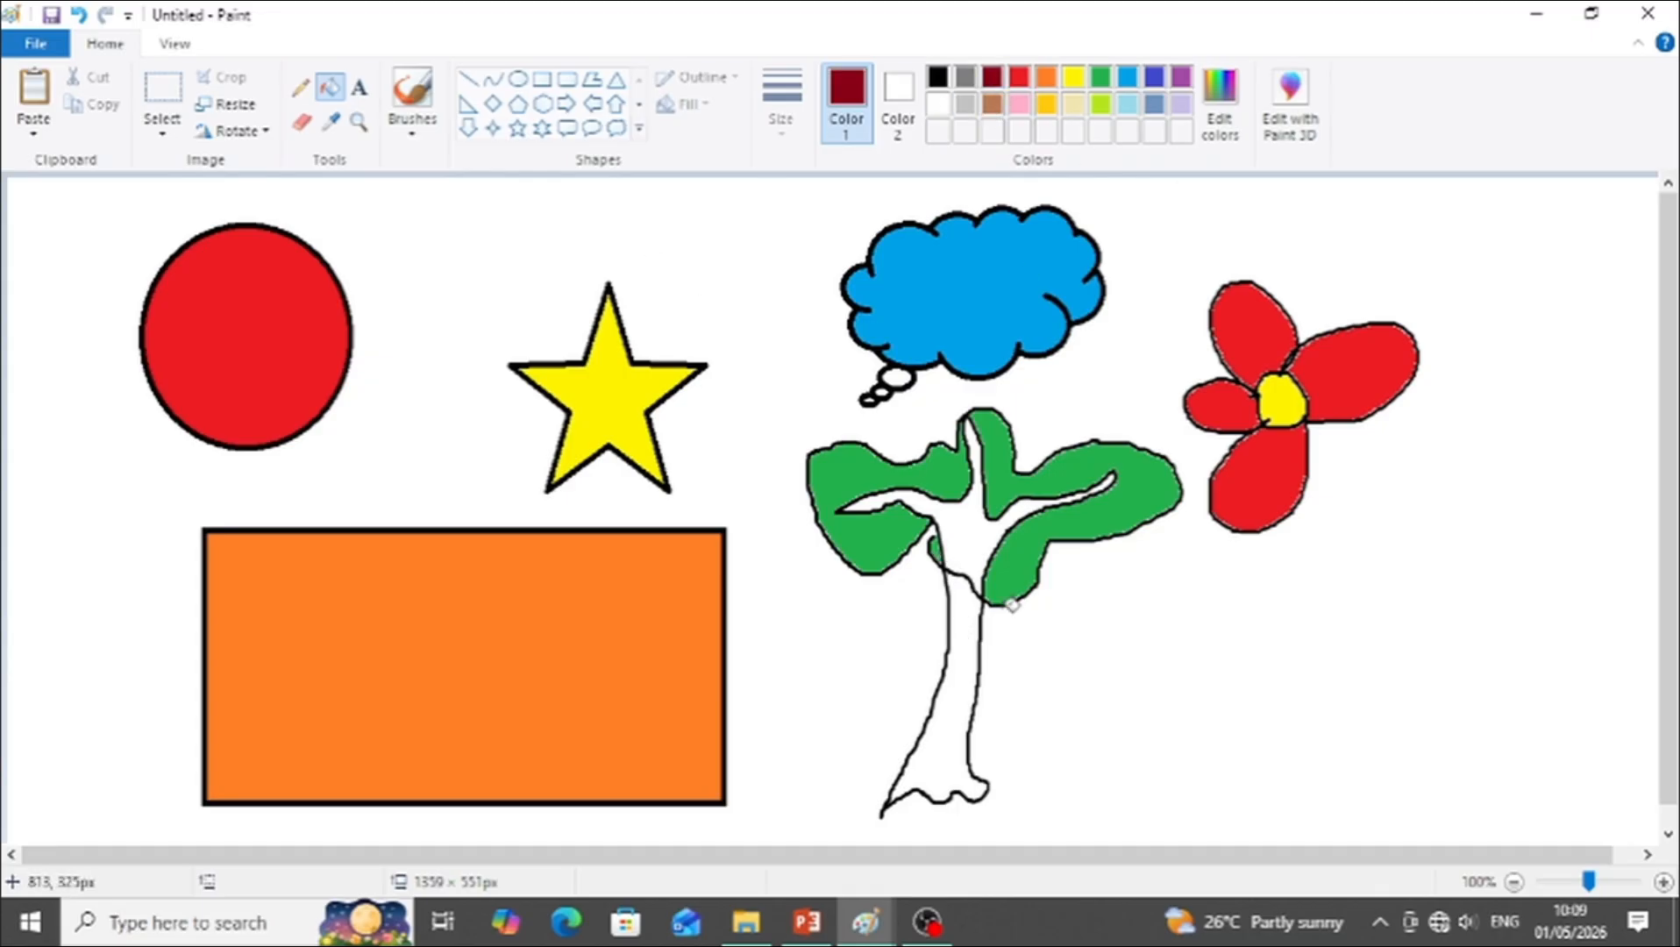
{"action": "left_click", "coordinate": [971, 608]}
{"action": "left_click", "coordinate": [967, 541]}
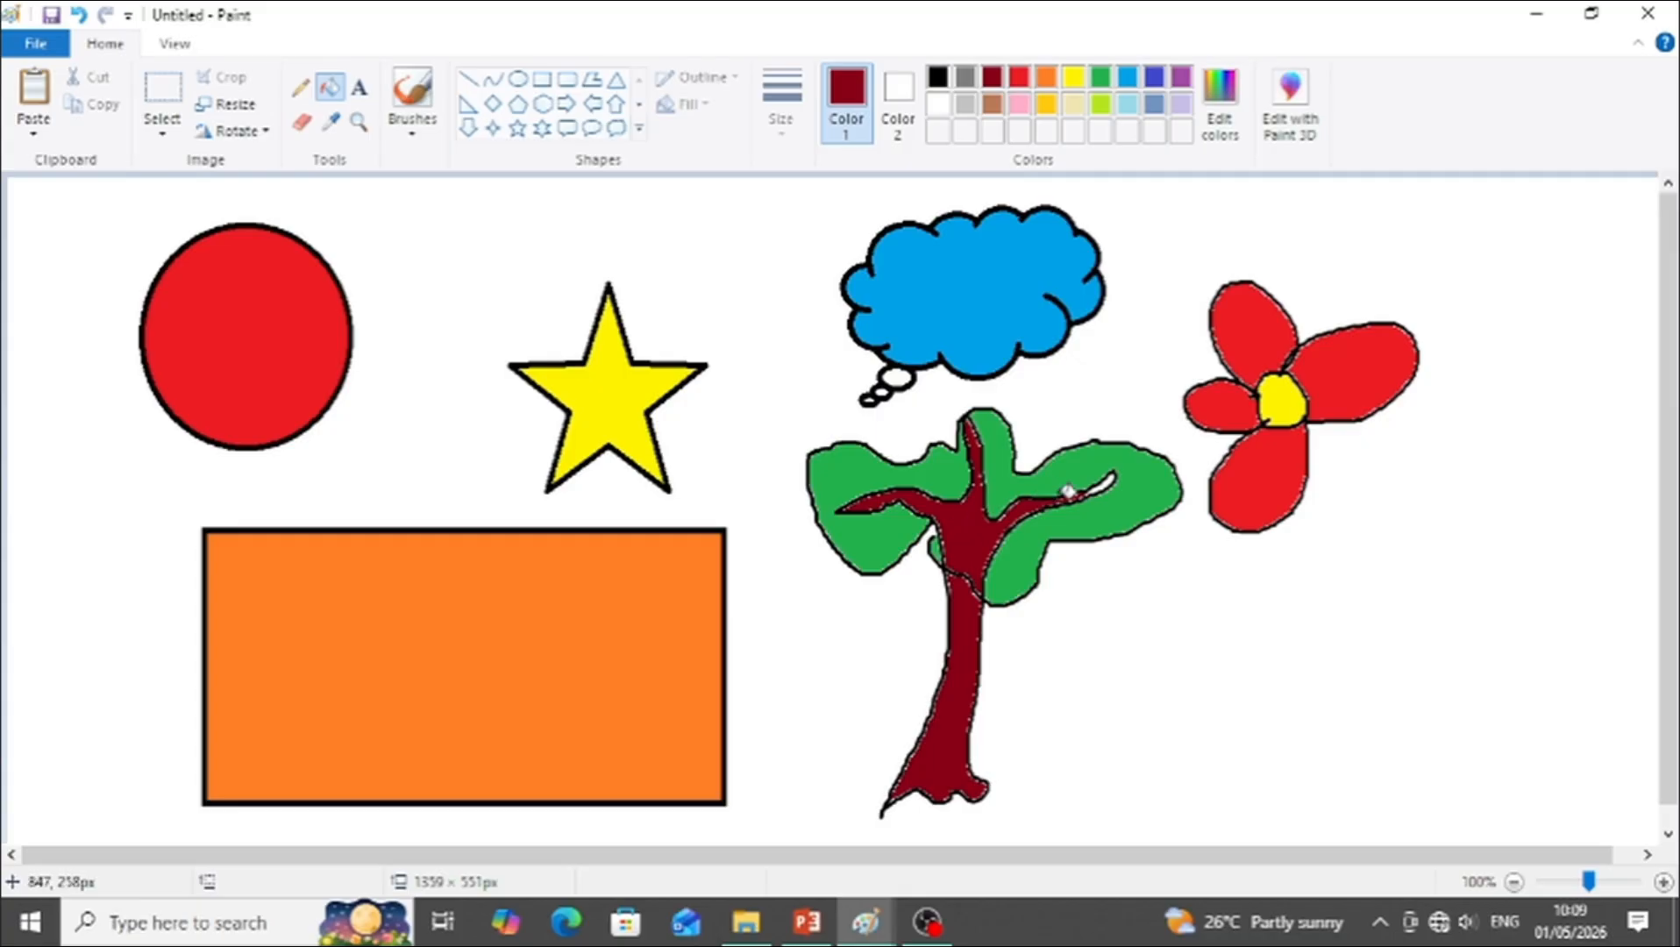
{"action": "left_click", "coordinate": [1109, 482]}
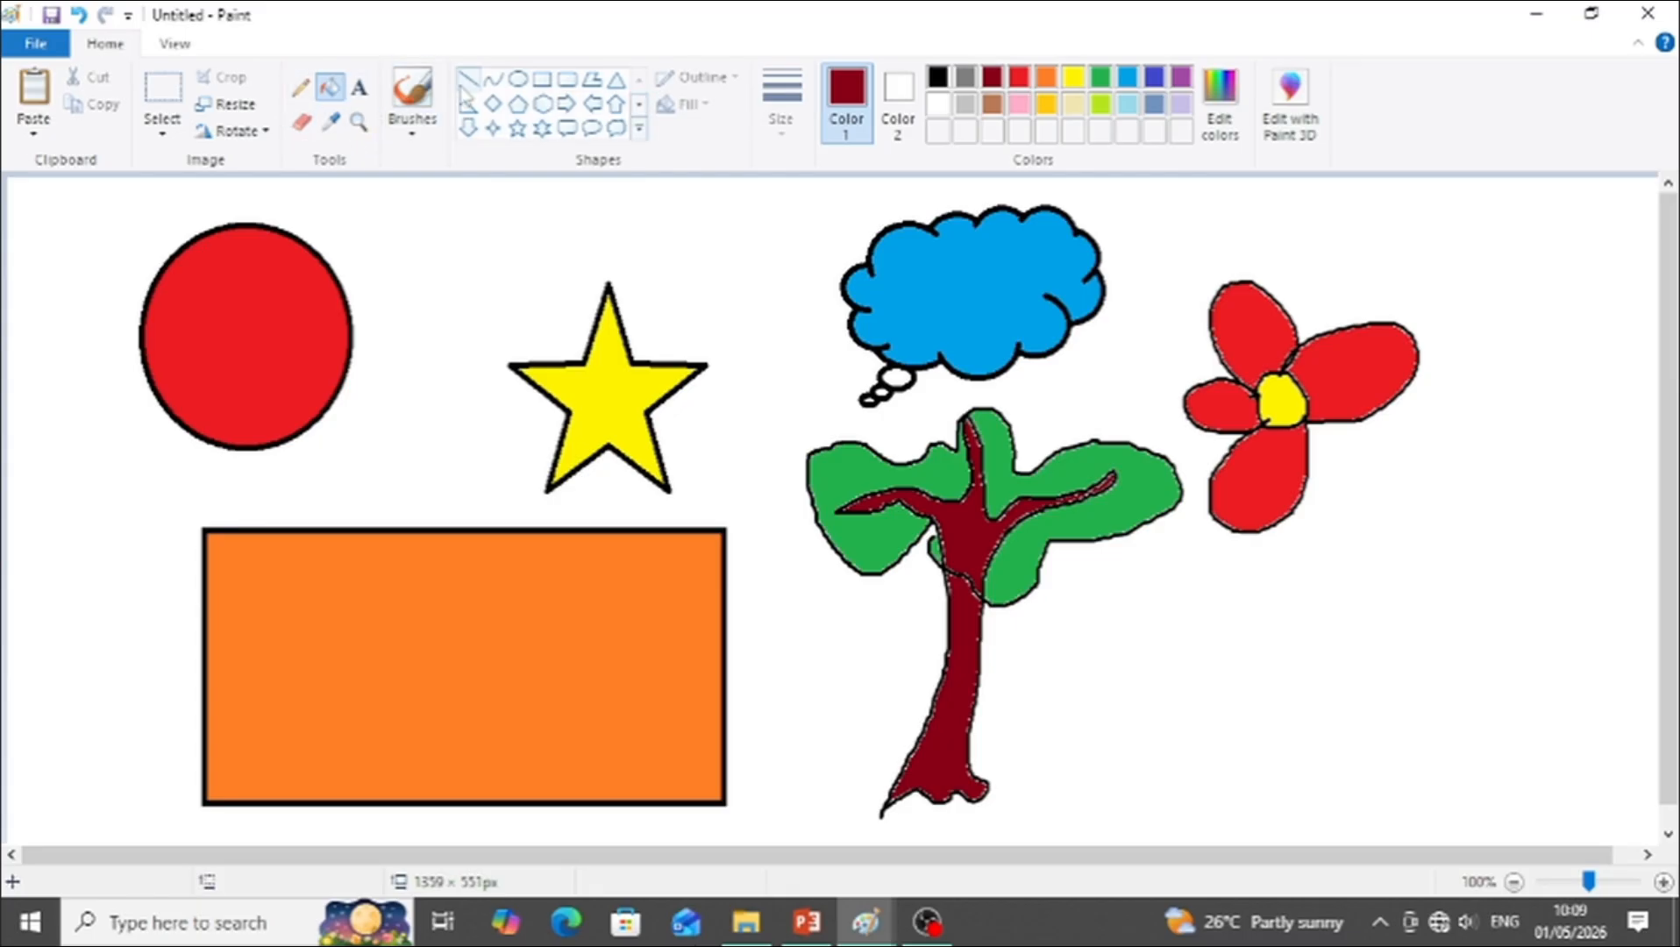
Step: Draw a freehand circle outline in dark red with the Brush below the flower, leaving a small gap in it
{"action": "left_click", "coordinate": [412, 129]}
{"action": "left_click", "coordinate": [410, 171]}
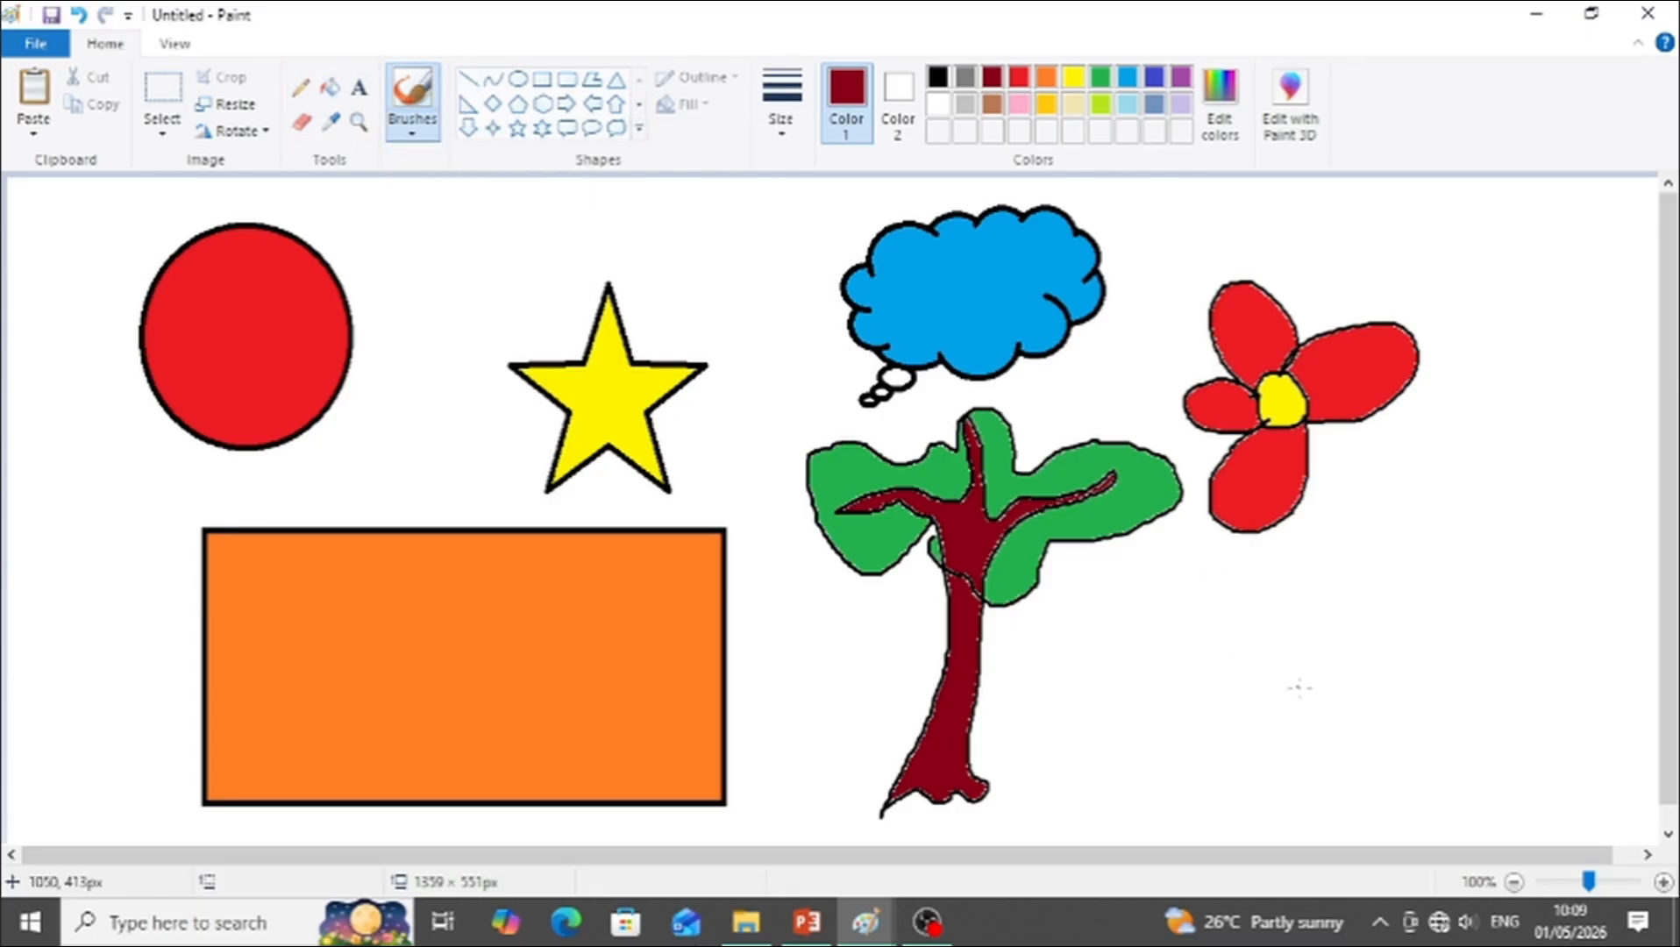
{"action": "mouse_move", "coordinate": [1299, 688]}
{"action": "left_mouse_down"}
{"action": "mouse_move", "coordinate": [1305, 599]}
{"action": "mouse_move", "coordinate": [1365, 558]}
{"action": "mouse_move", "coordinate": [1448, 570]}
{"action": "mouse_move", "coordinate": [1477, 620]}
{"action": "mouse_move", "coordinate": [1445, 732]}
{"action": "mouse_move", "coordinate": [1380, 761]}
{"action": "mouse_move", "coordinate": [1309, 689]}
{"action": "left_mouse_up"}
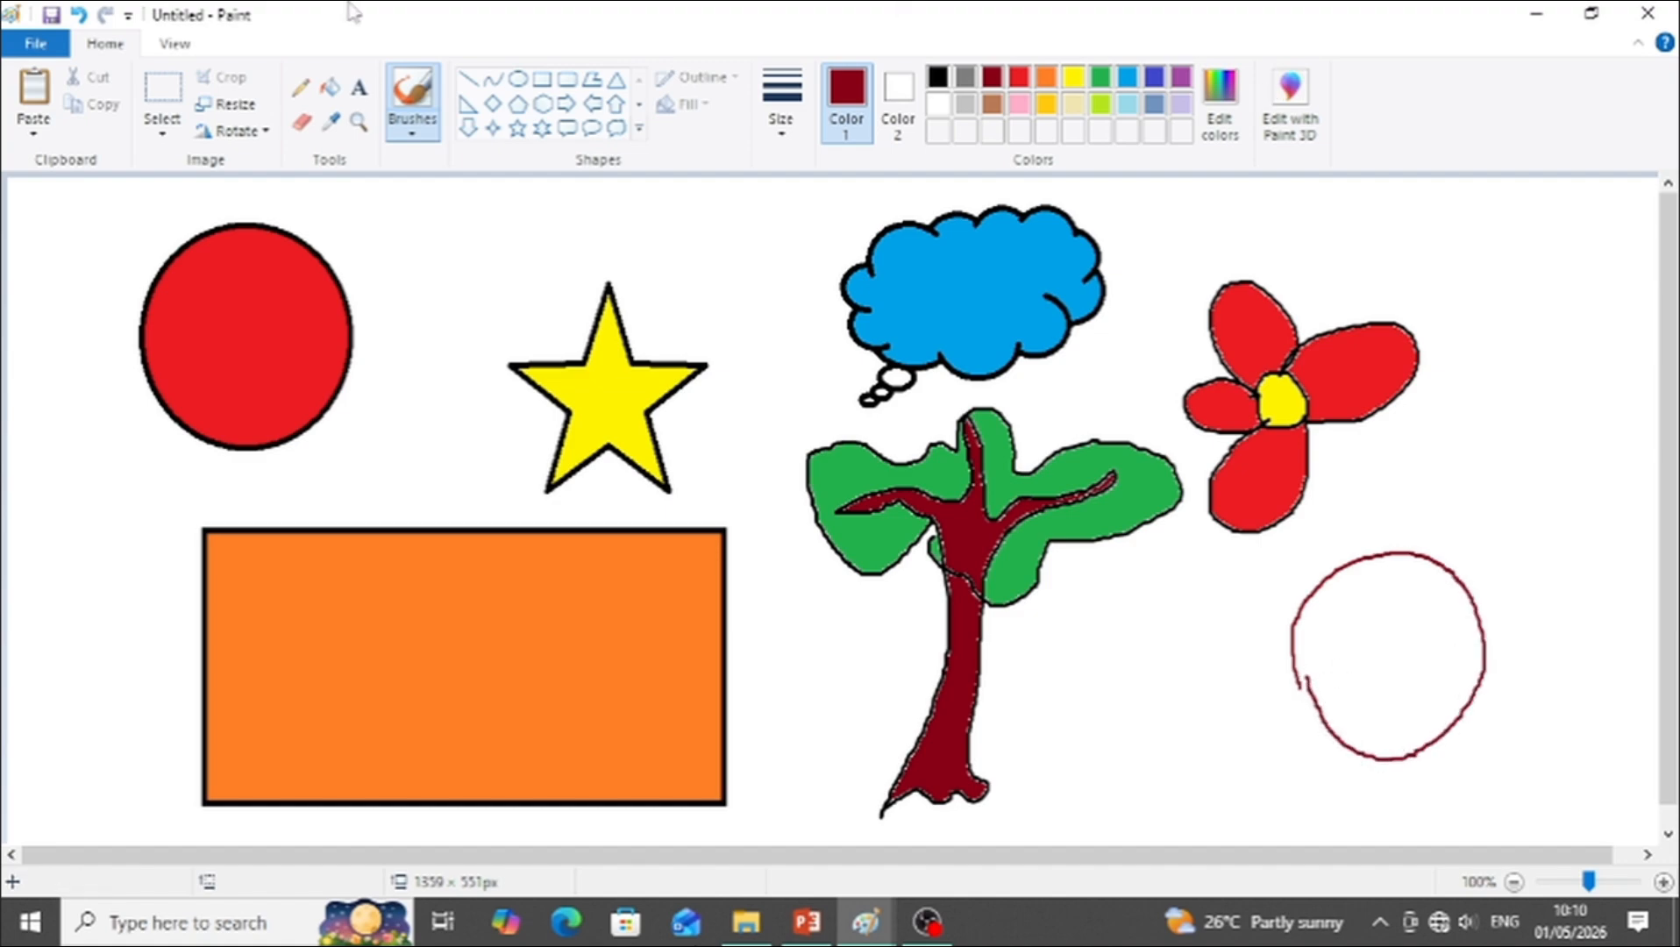
Step: Try to fill the gapped freehand circle with gold, undo the fill, redo it and undo it again
{"action": "left_click", "coordinate": [330, 88]}
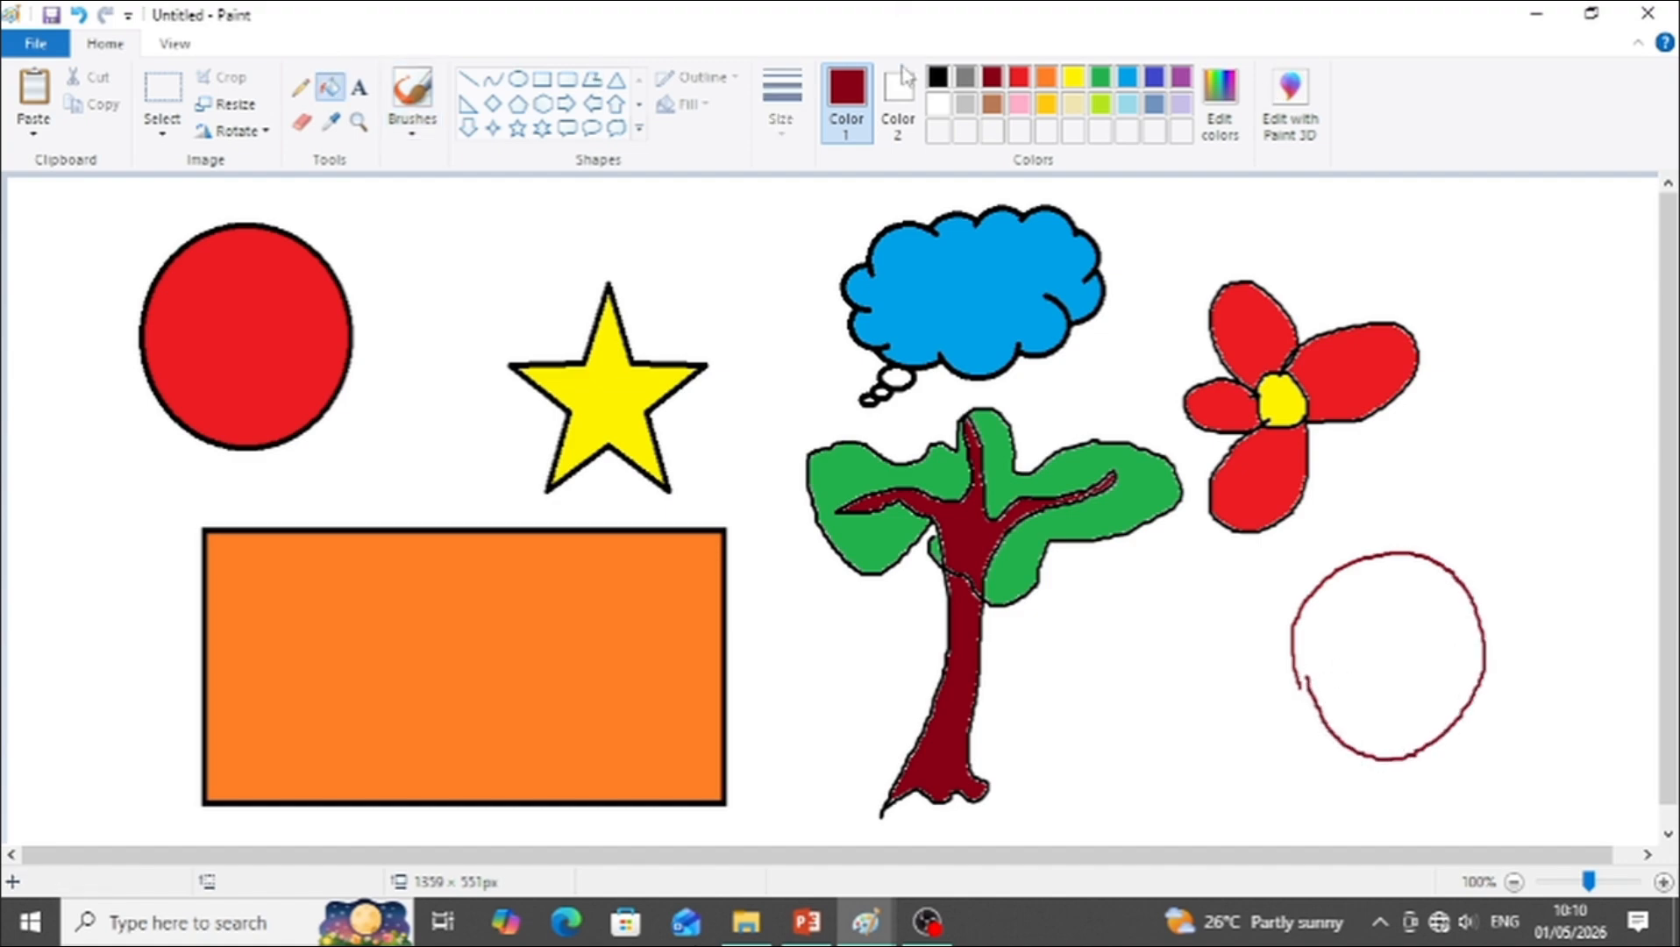
{"action": "left_click", "coordinate": [1047, 103]}
{"action": "left_click", "coordinate": [1391, 621]}
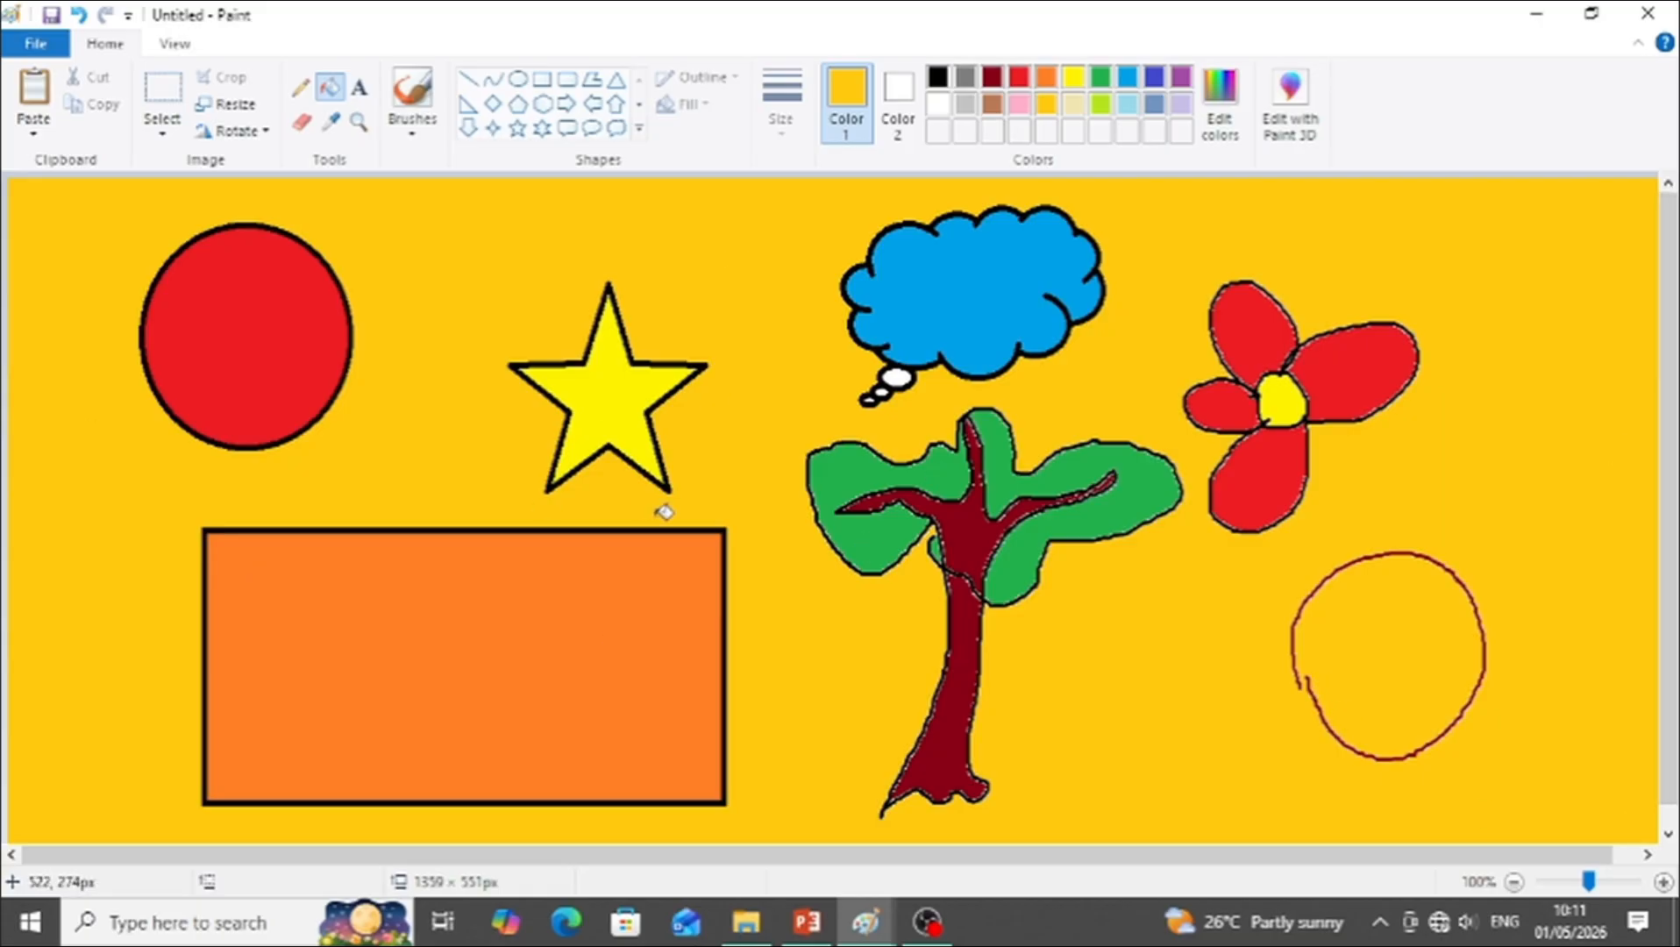
{"action": "left_click", "coordinate": [79, 18]}
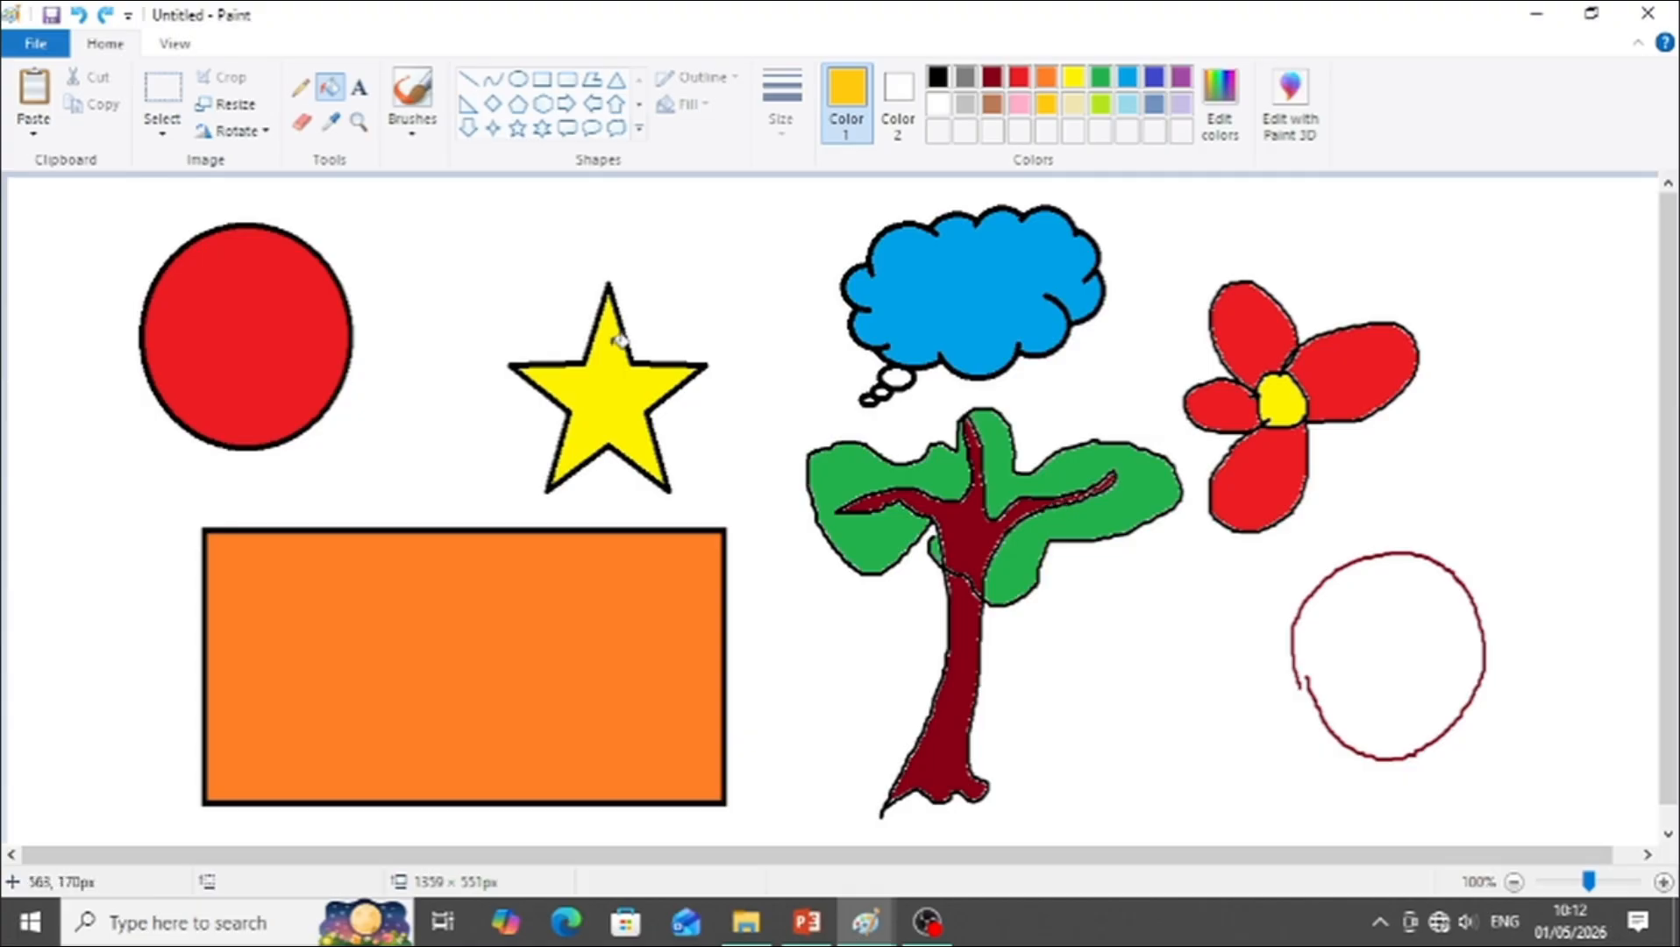
{"action": "left_click", "coordinate": [106, 17]}
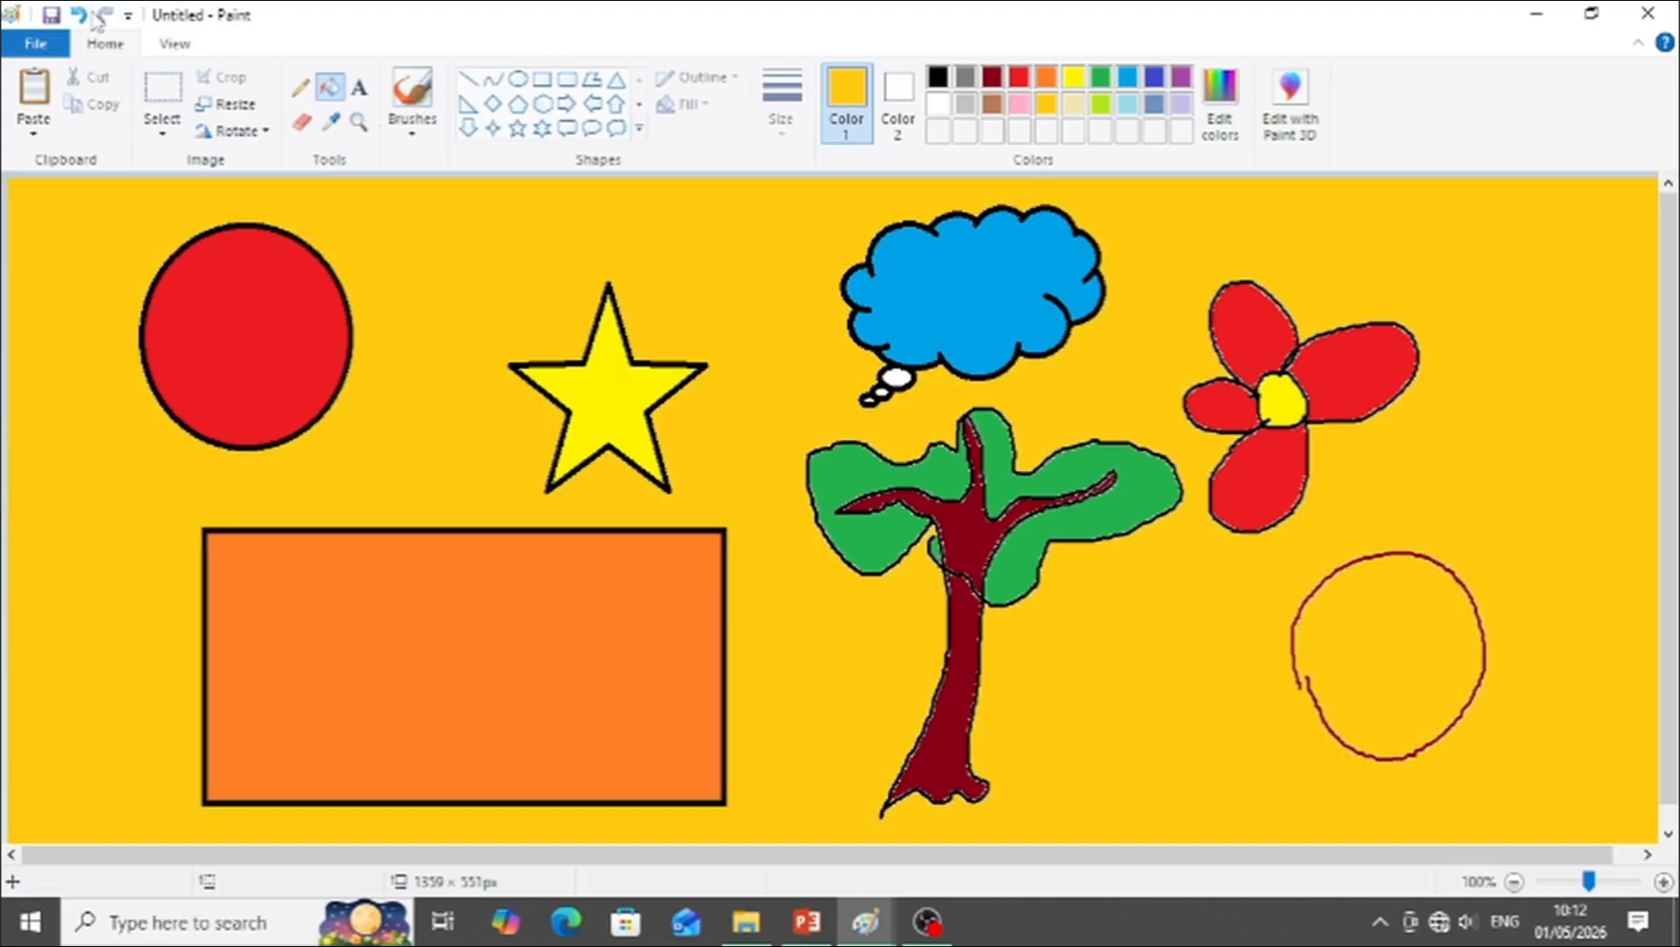
{"action": "left_click", "coordinate": [79, 15]}
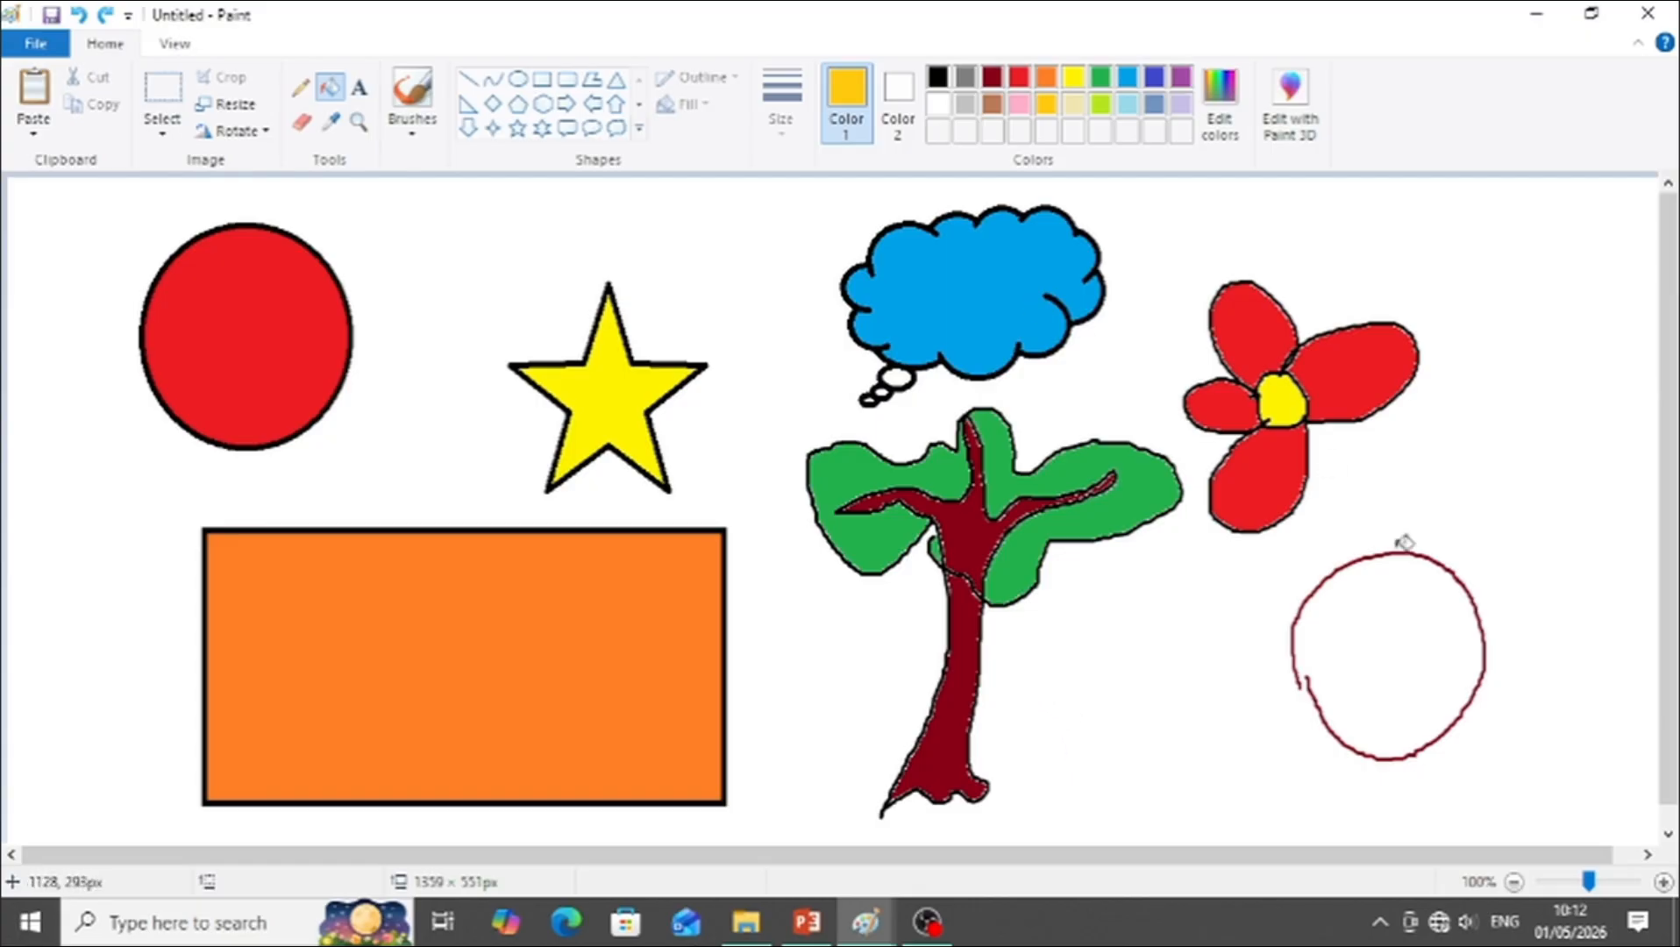
Step: Close the gap in the freehand circle's outline with a short dark red Brush stroke
{"action": "left_click", "coordinate": [991, 78]}
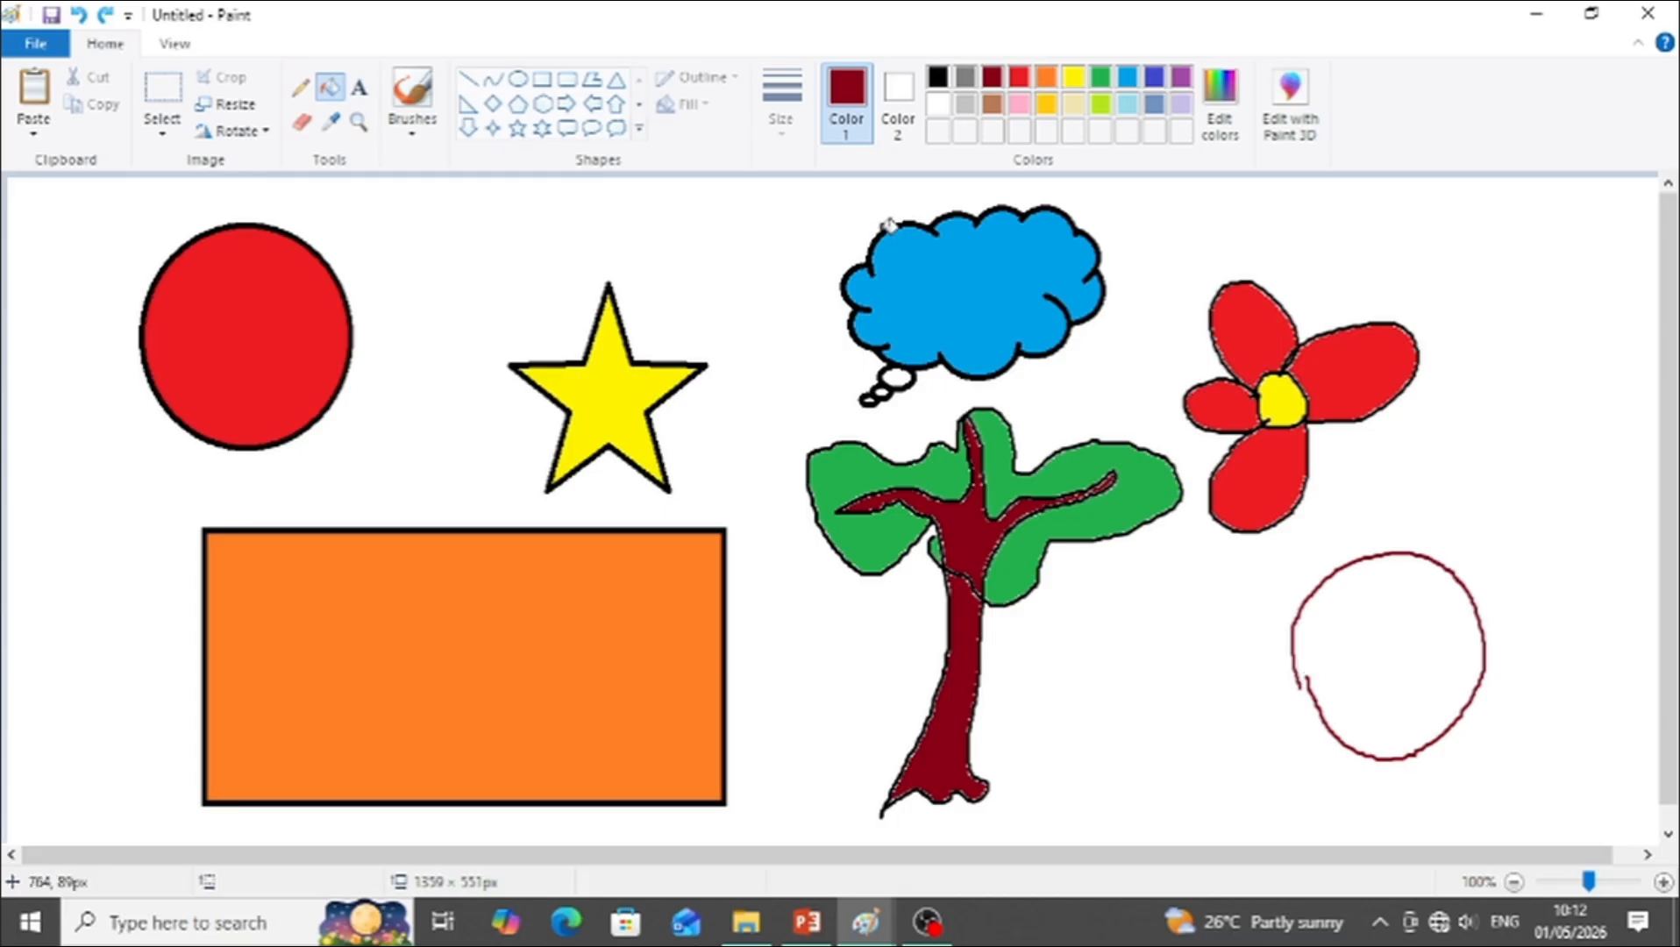
{"action": "left_click", "coordinate": [404, 136]}
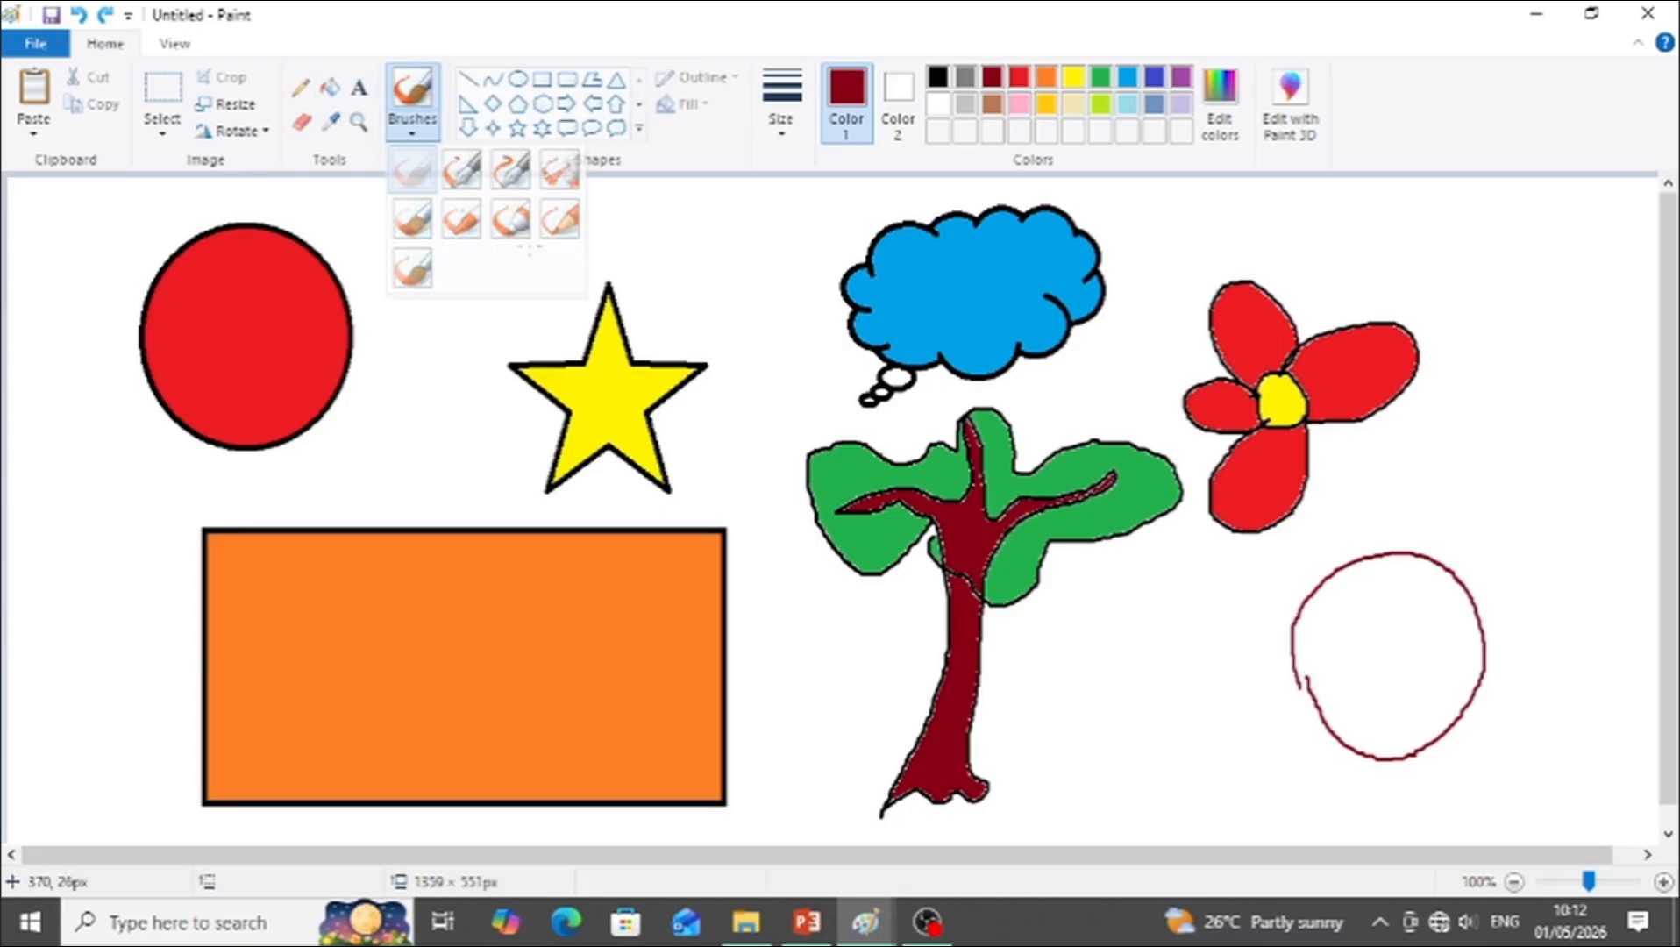
{"action": "left_click", "coordinate": [412, 169]}
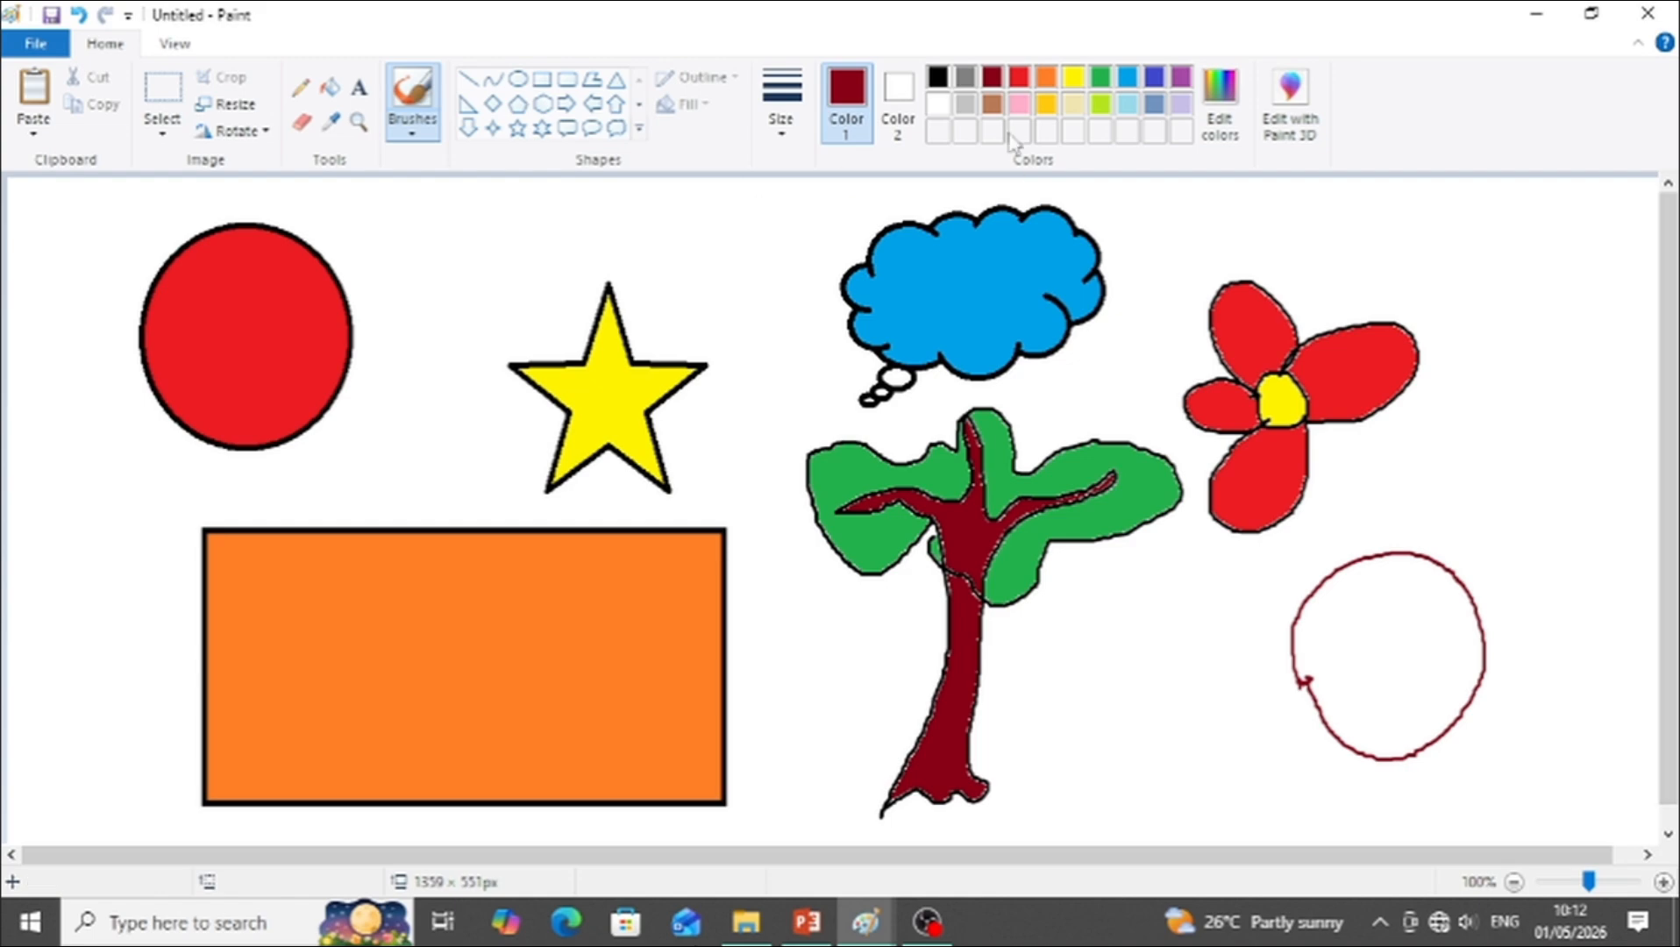
Step: Fill the closed freehand circle below the flower with orange
{"action": "left_click", "coordinate": [1046, 83]}
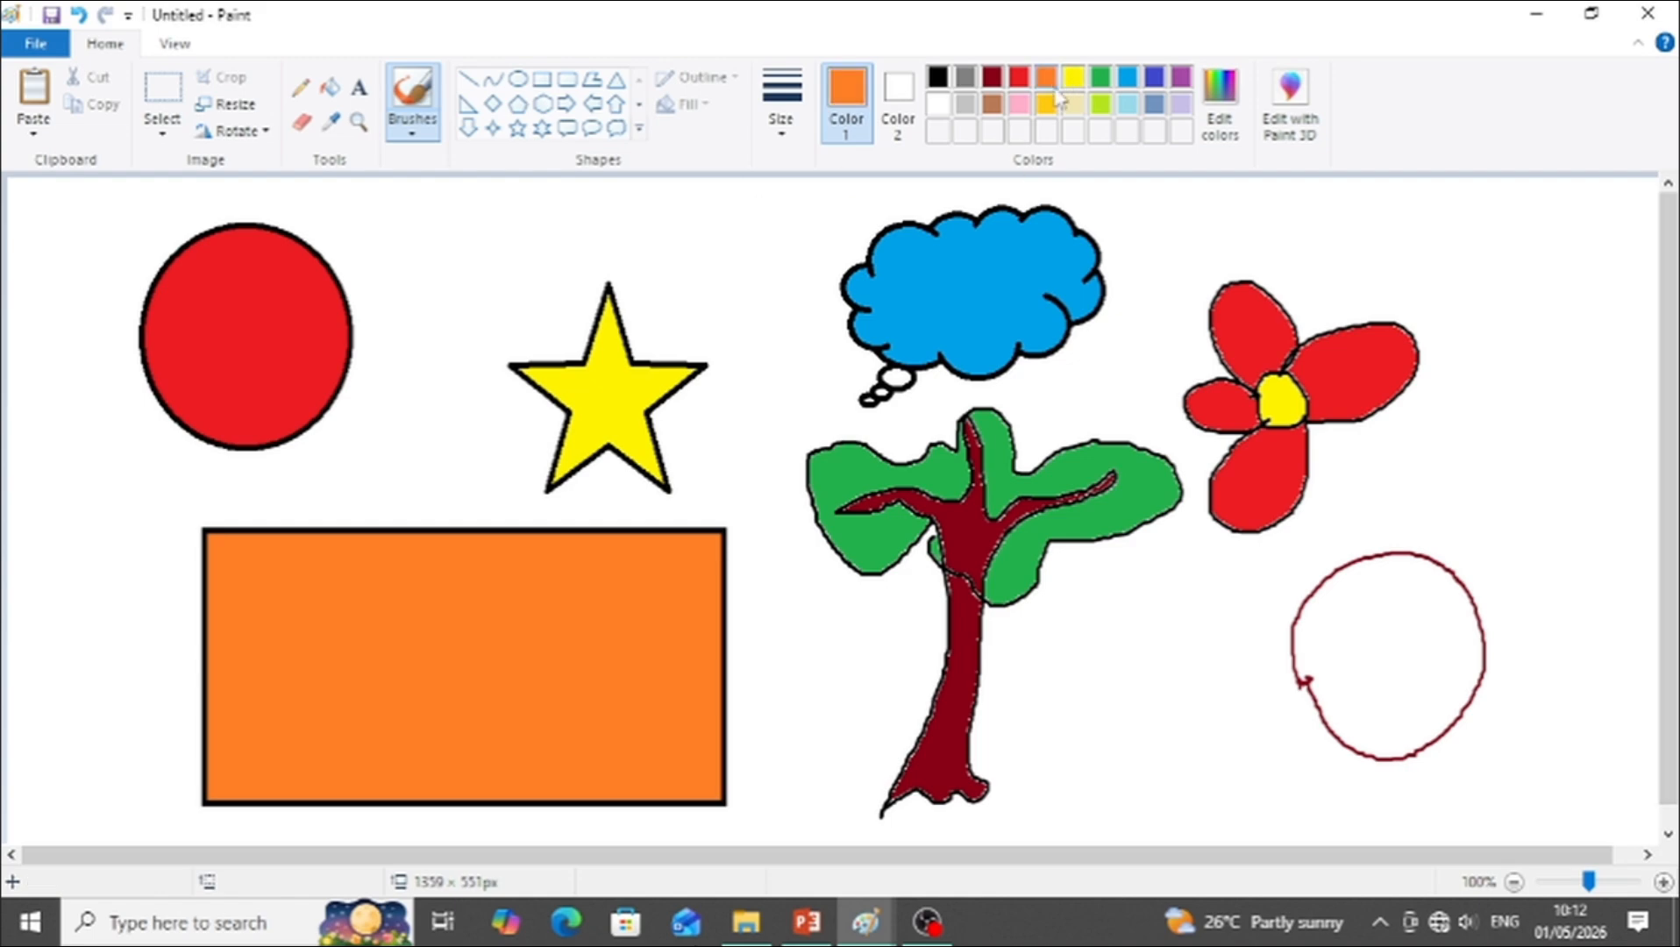
{"action": "left_click", "coordinate": [329, 87]}
{"action": "left_click", "coordinate": [1379, 673]}
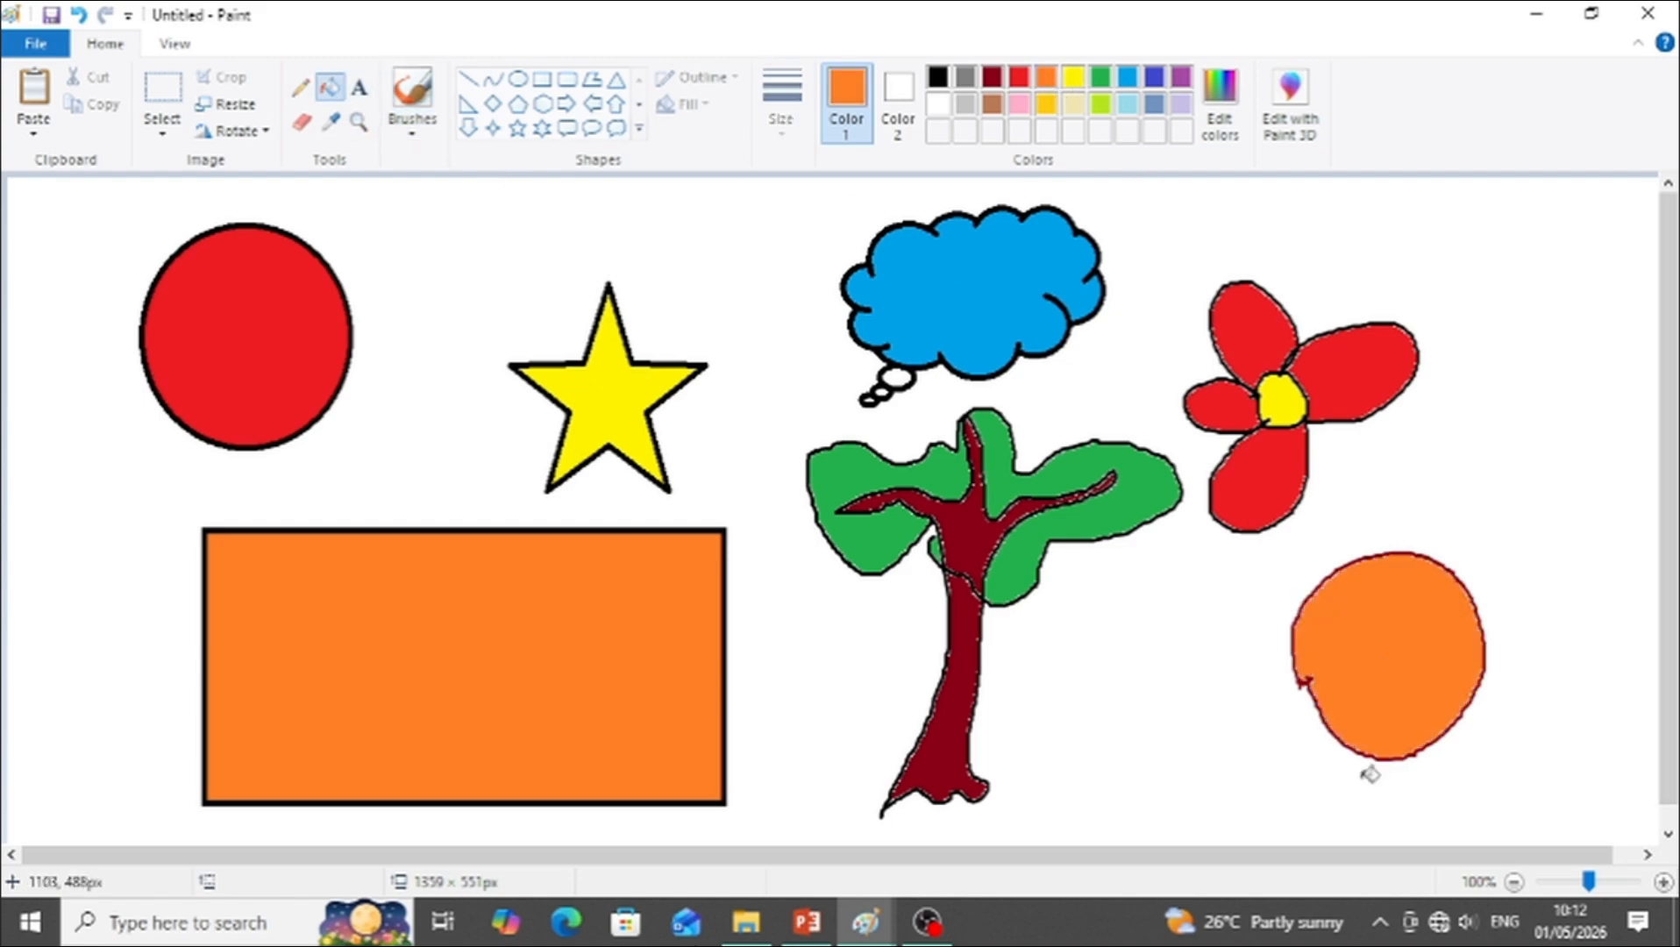
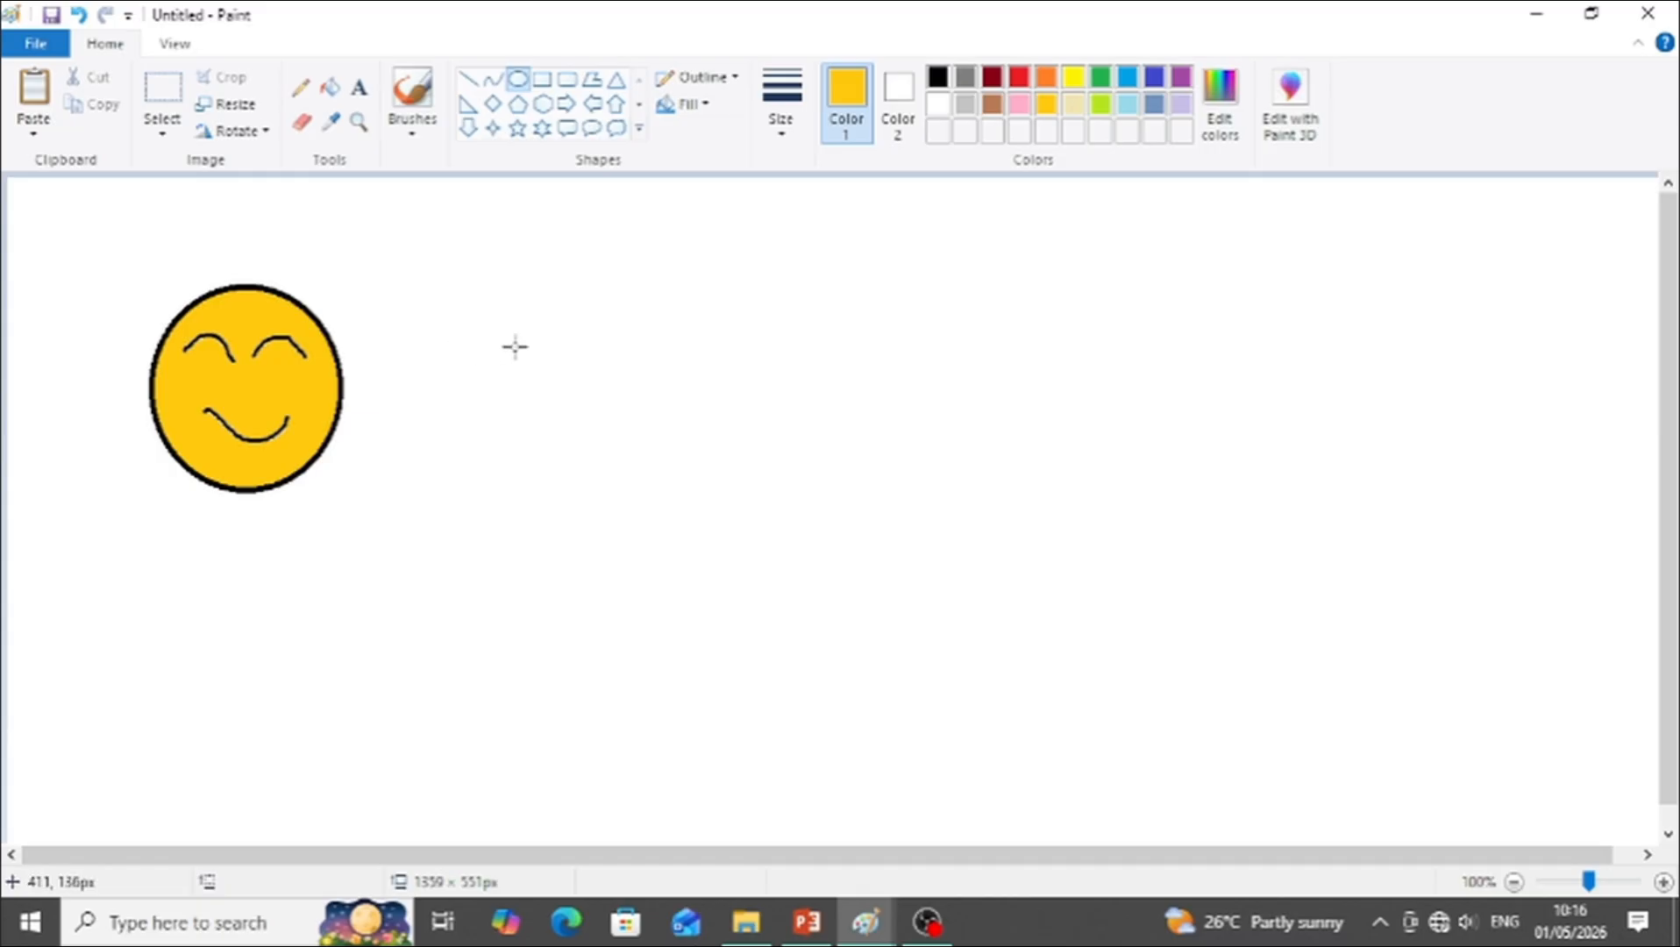
Step: Draw an upright black oval about 125 × 184 px beside the smiley face as a balloon
{"action": "left_click_drag", "start_coordinate": [516, 347], "coordinate": [558, 574]}
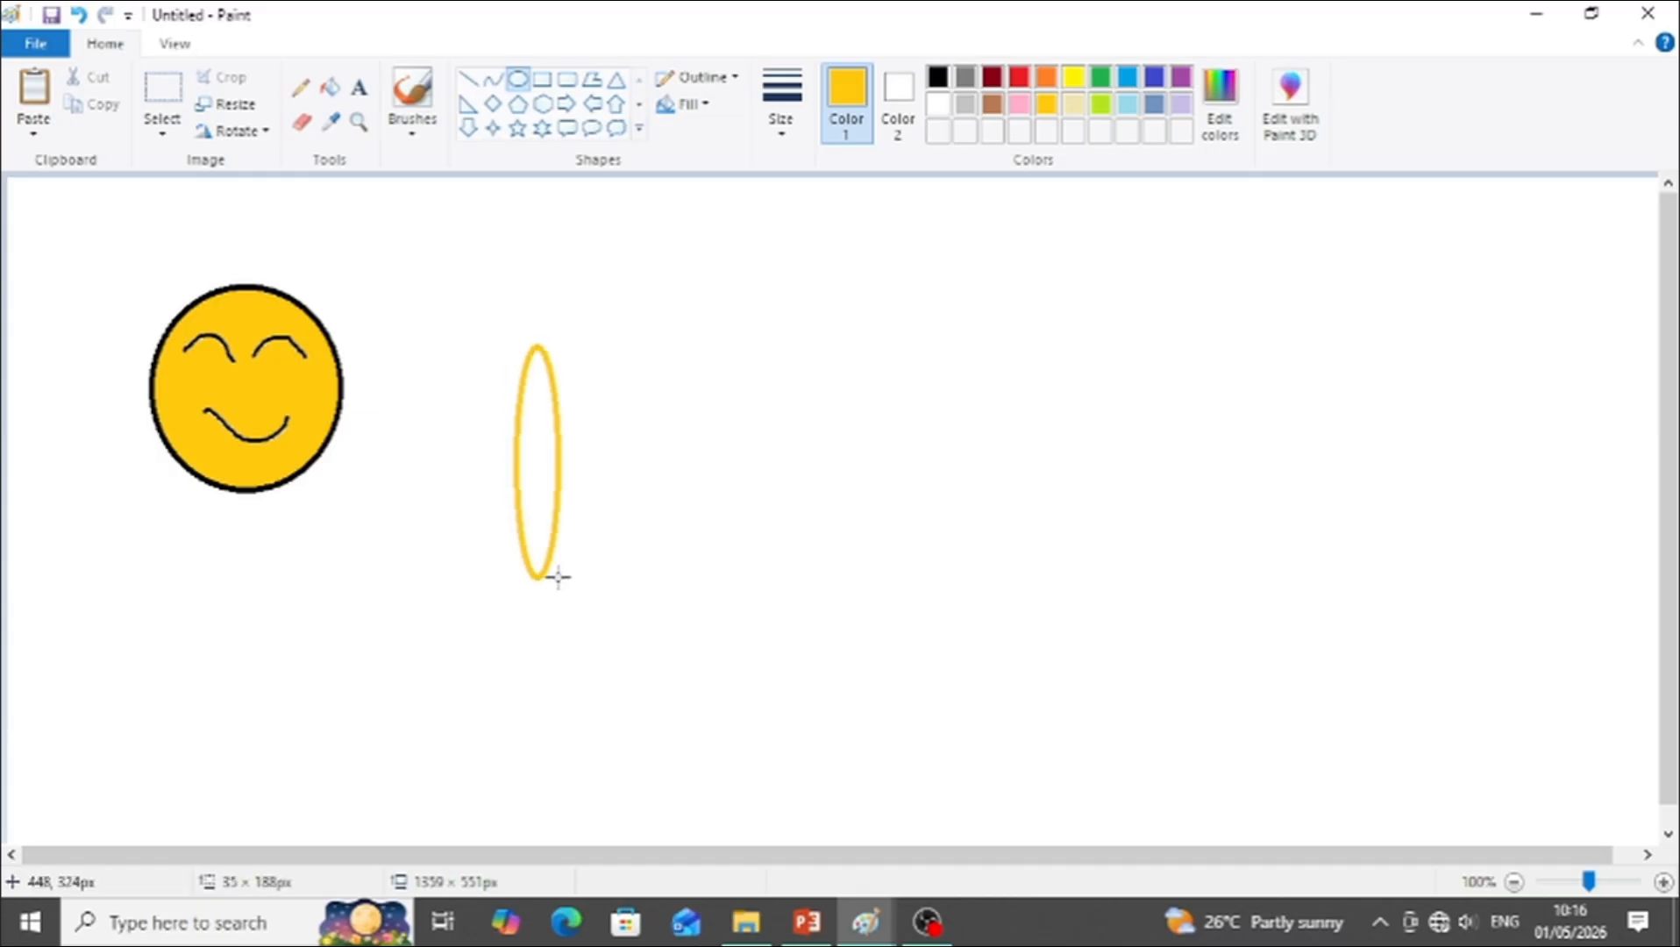
{"action": "key", "text": "ctrl+z"}
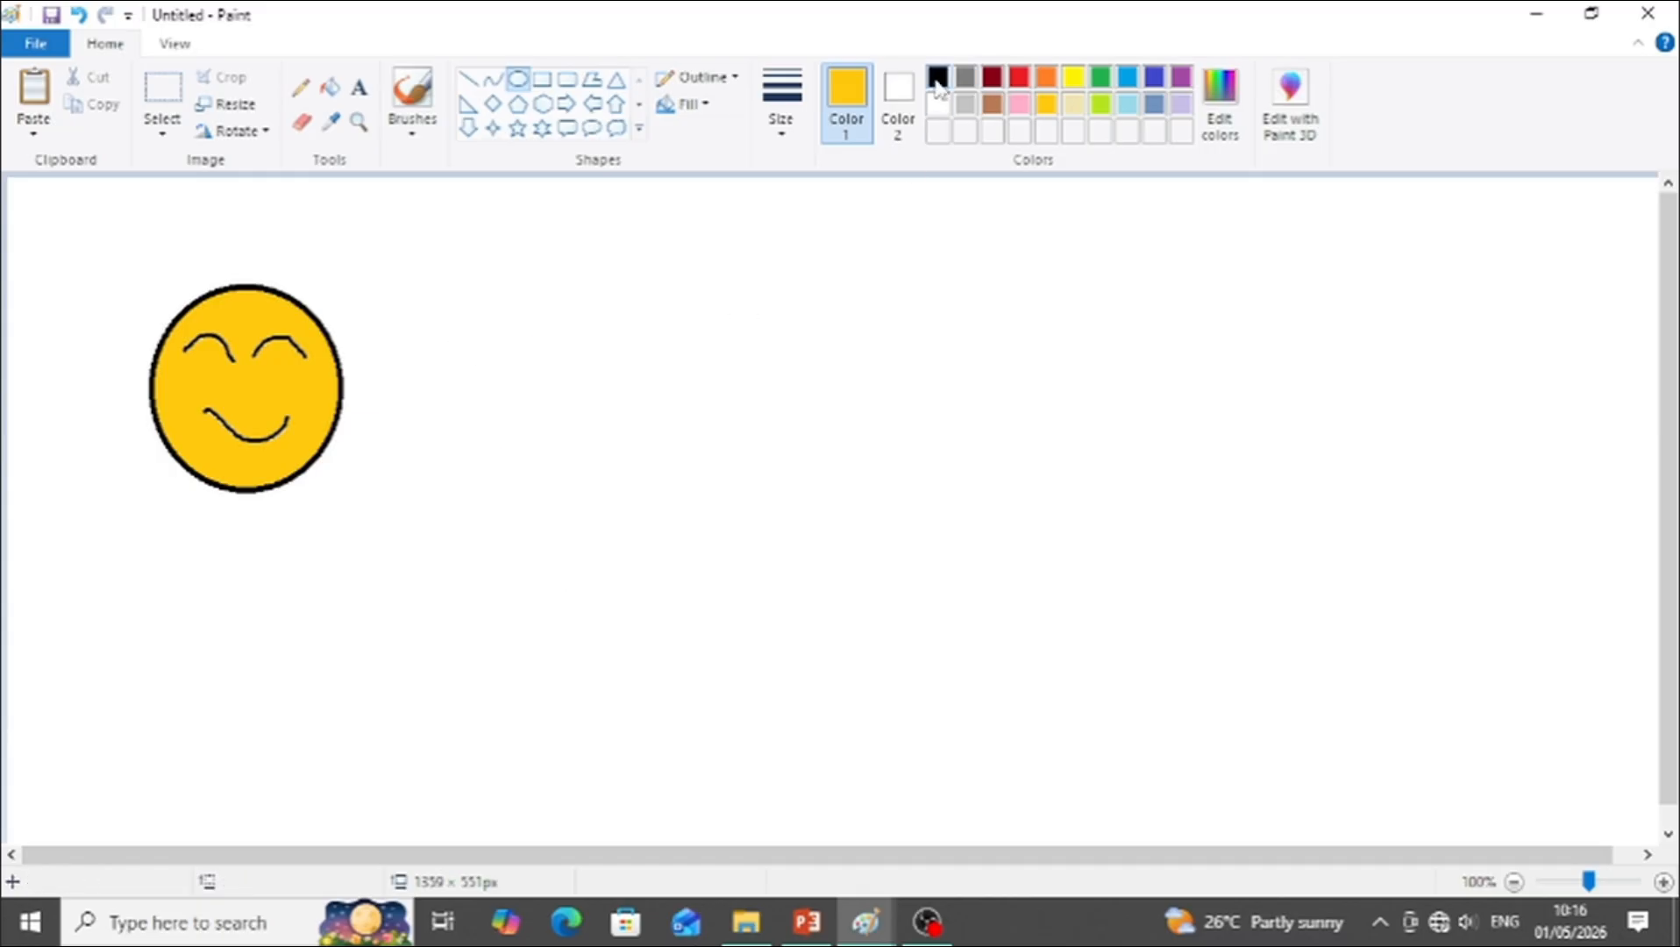
{"action": "left_click", "coordinate": [937, 78]}
{"action": "mouse_move", "coordinate": [533, 349]}
{"action": "left_mouse_down"}
{"action": "mouse_move", "coordinate": [555, 469]}
{"action": "mouse_move", "coordinate": [656, 589]}
{"action": "mouse_move", "coordinate": [690, 579]}
{"action": "left_mouse_up"}
Step: Draw a wavy black string with the Brush, rising diagonally from the top of the oval
{"action": "left_click", "coordinate": [412, 123]}
{"action": "left_click", "coordinate": [407, 171]}
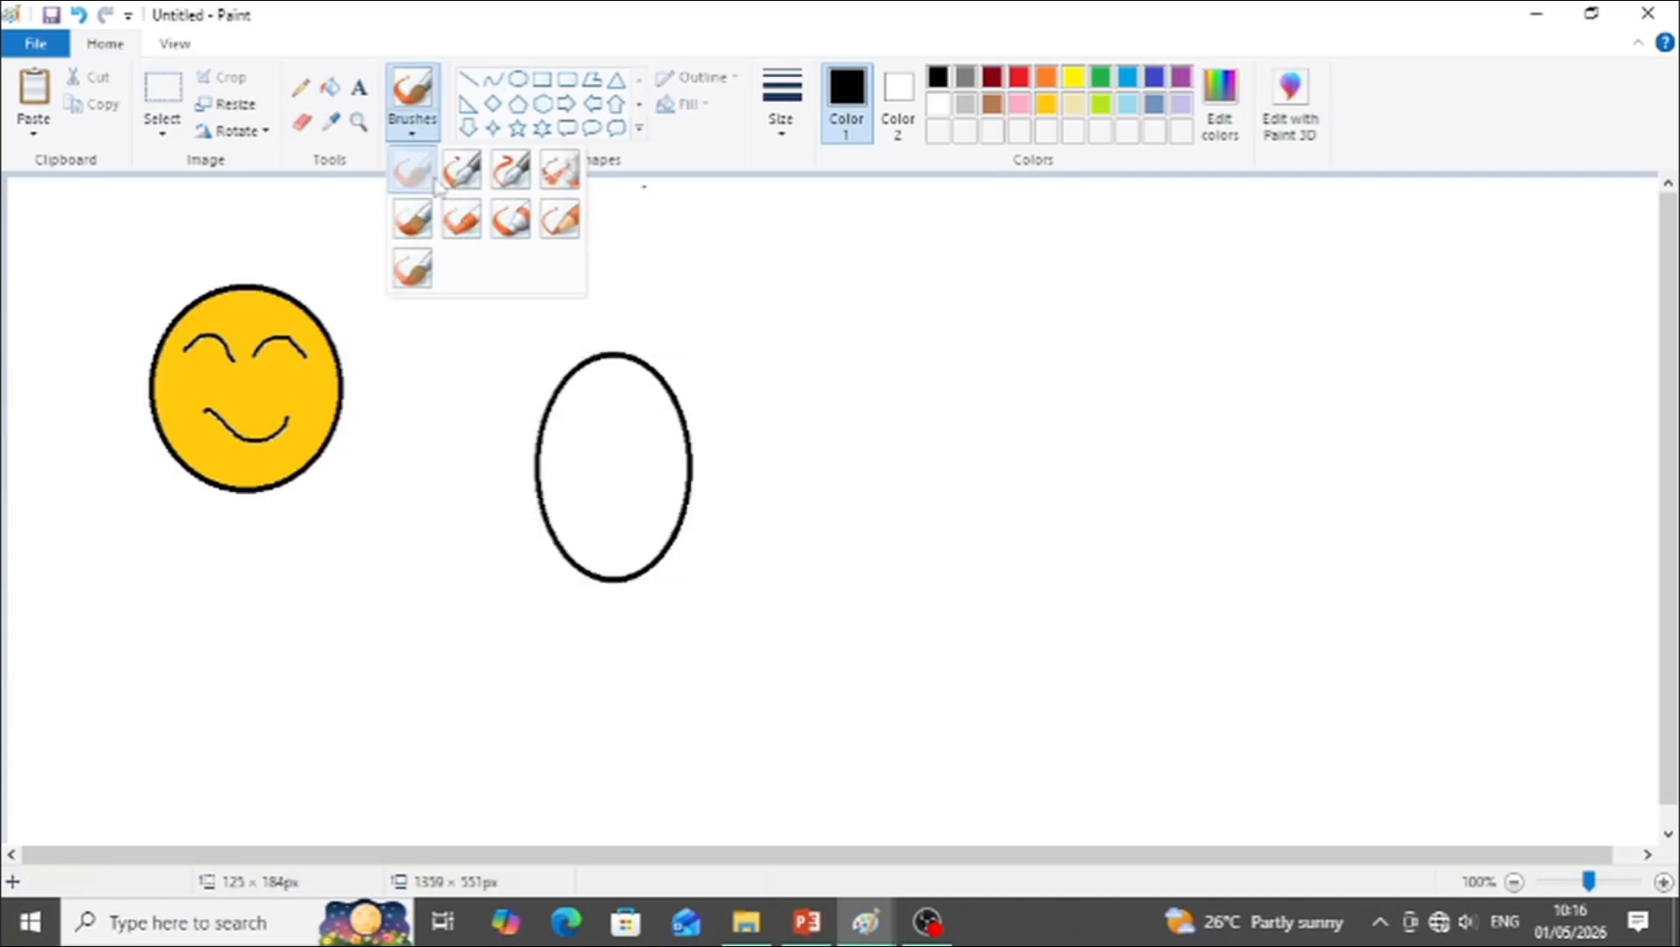
{"action": "mouse_move", "coordinate": [614, 345]}
{"action": "left_mouse_down"}
{"action": "mouse_move", "coordinate": [626, 302]}
{"action": "mouse_move", "coordinate": [663, 302]}
{"action": "mouse_move", "coordinate": [675, 263]}
{"action": "mouse_move", "coordinate": [702, 271]}
{"action": "mouse_move", "coordinate": [761, 235]}
{"action": "left_mouse_up"}
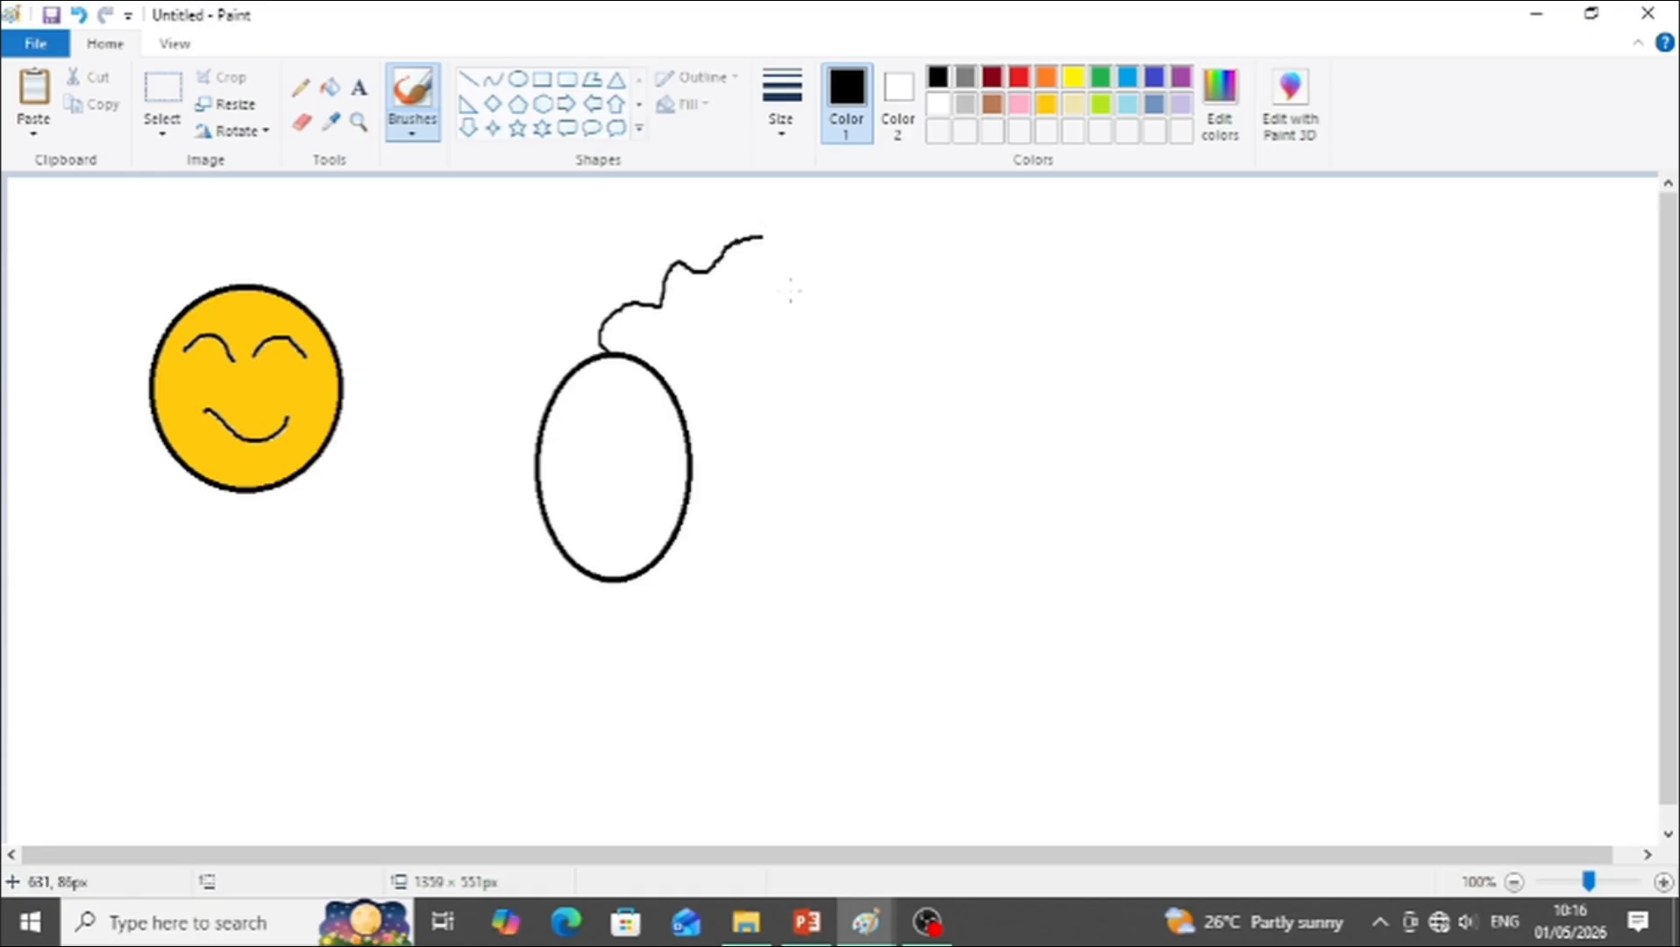
Step: Fill the balloon's oval with red
{"action": "left_click", "coordinate": [329, 87]}
{"action": "left_click", "coordinate": [1019, 80]}
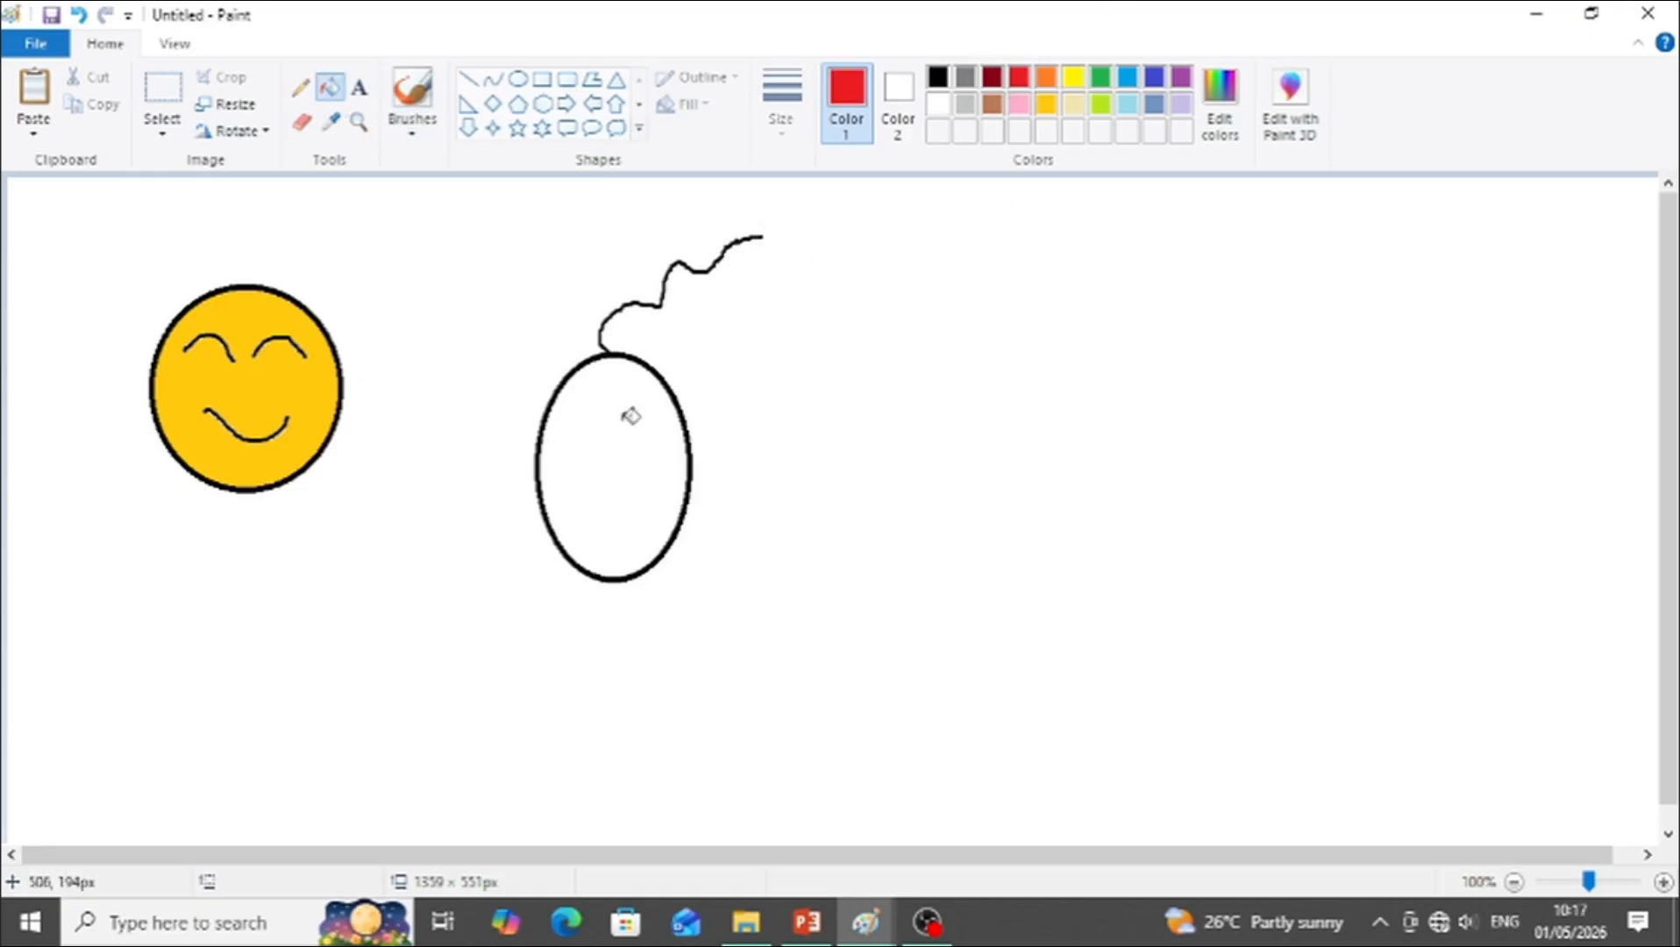
{"action": "left_click", "coordinate": [624, 412]}
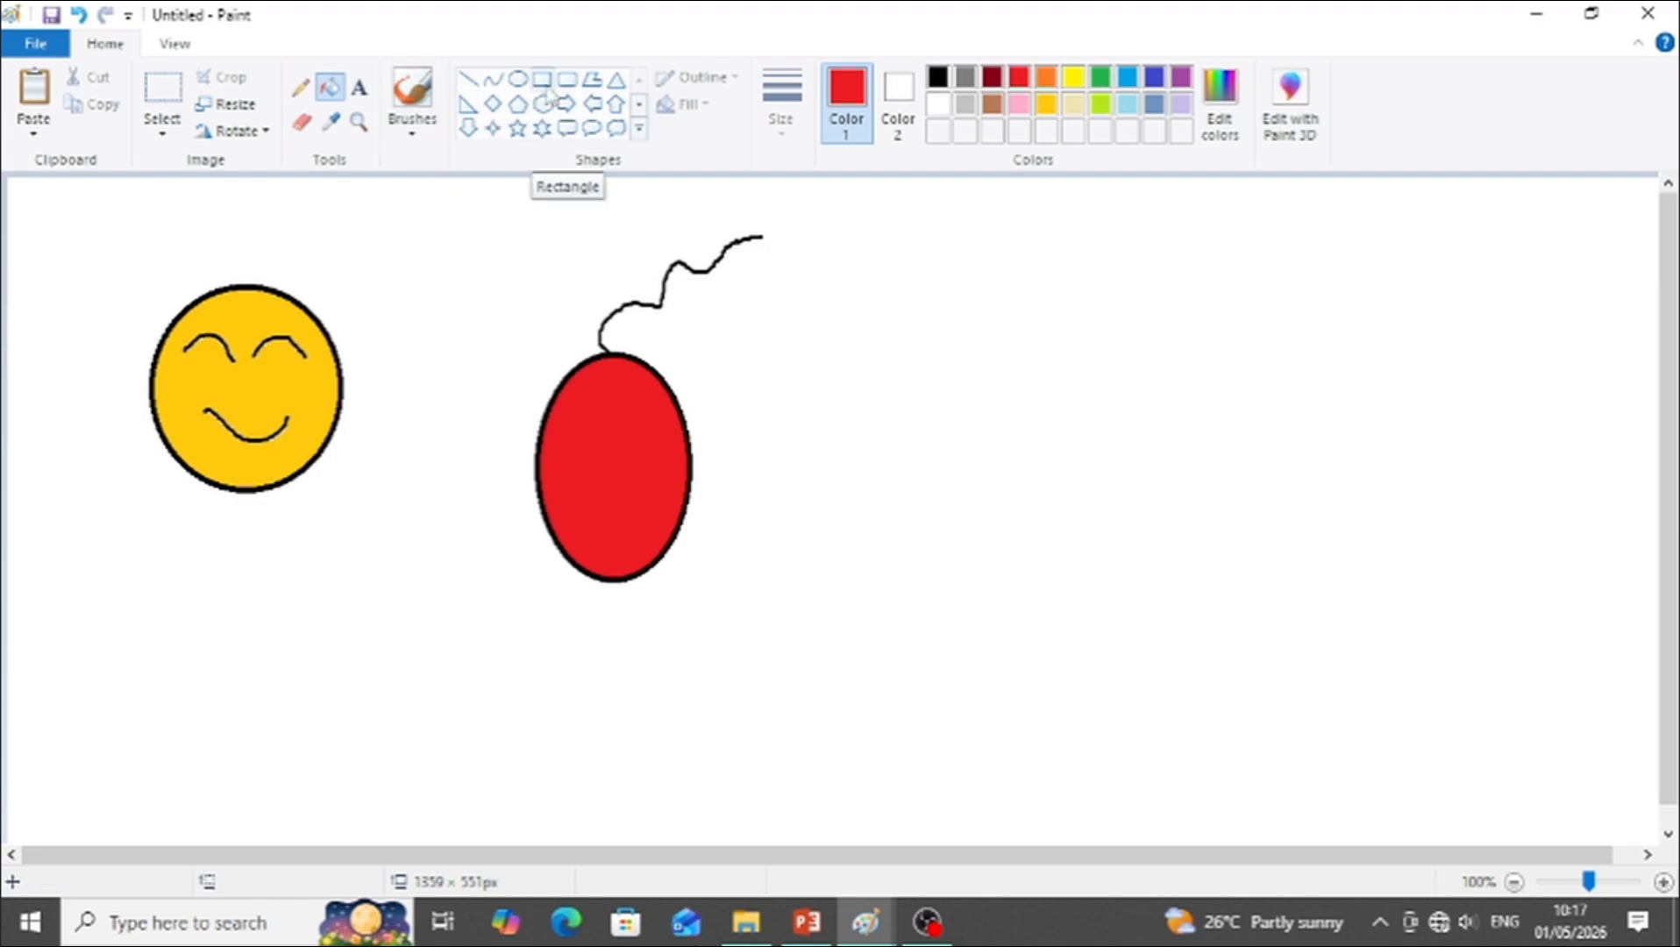
Step: Draw a black rectangle beside the balloon as the upper part of a car
{"action": "left_click", "coordinate": [938, 76]}
{"action": "left_click", "coordinate": [469, 79]}
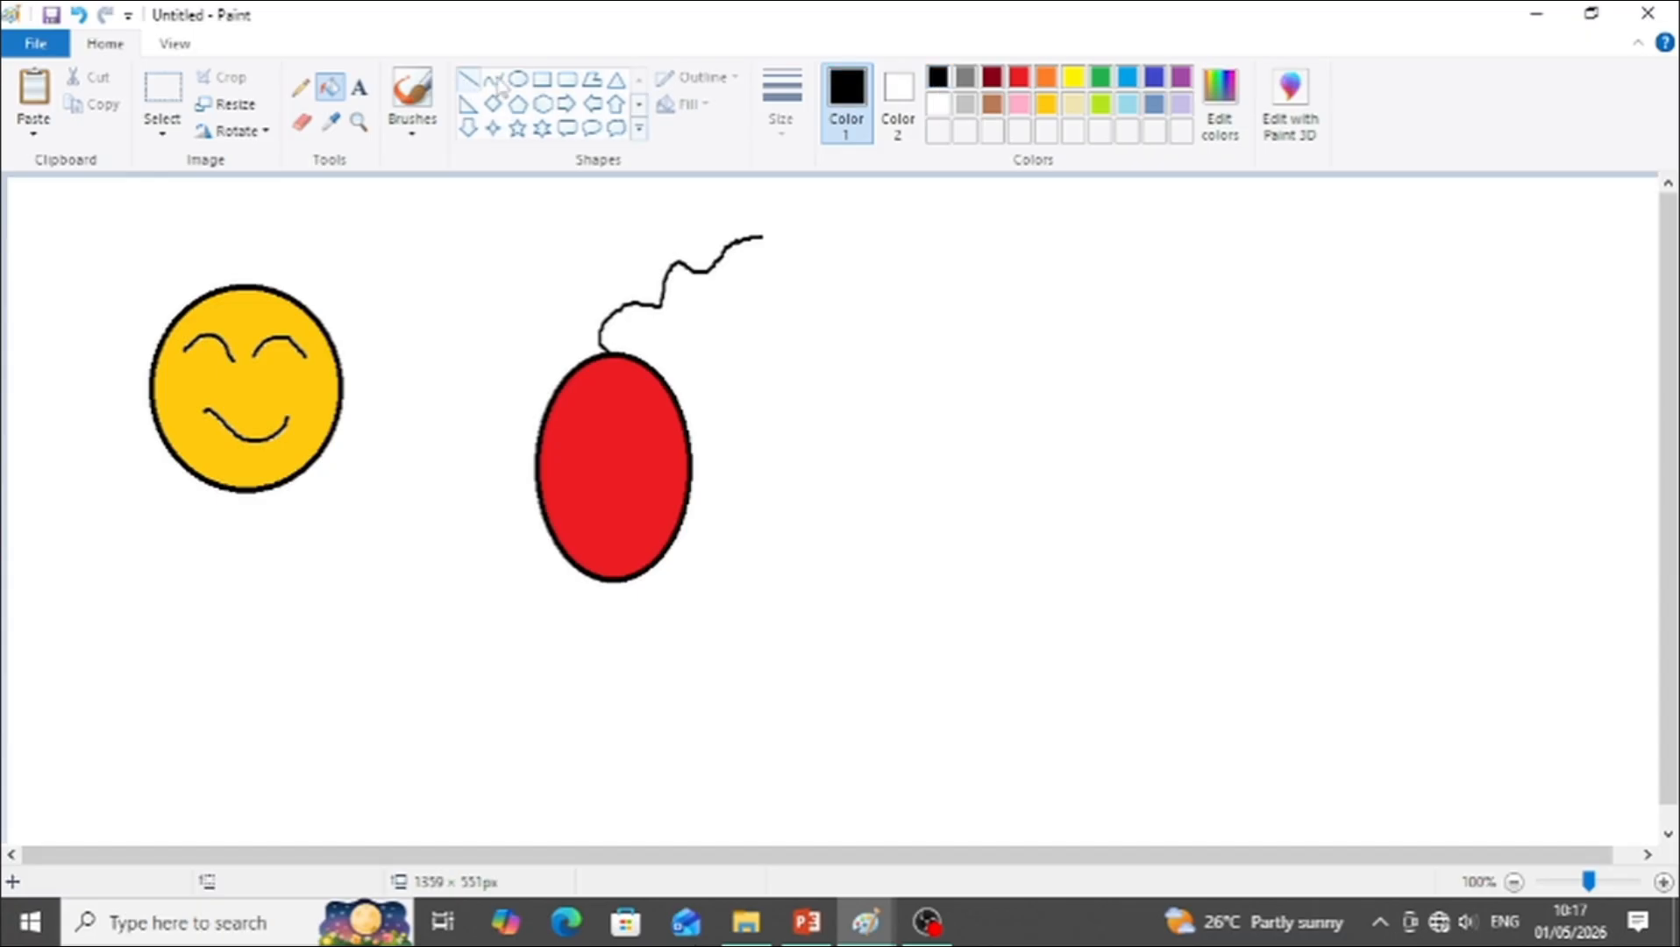
{"action": "left_click", "coordinate": [542, 79]}
{"action": "left_click_drag", "start_coordinate": [929, 365], "coordinate": [1136, 474]}
{"action": "left_click", "coordinate": [894, 477]}
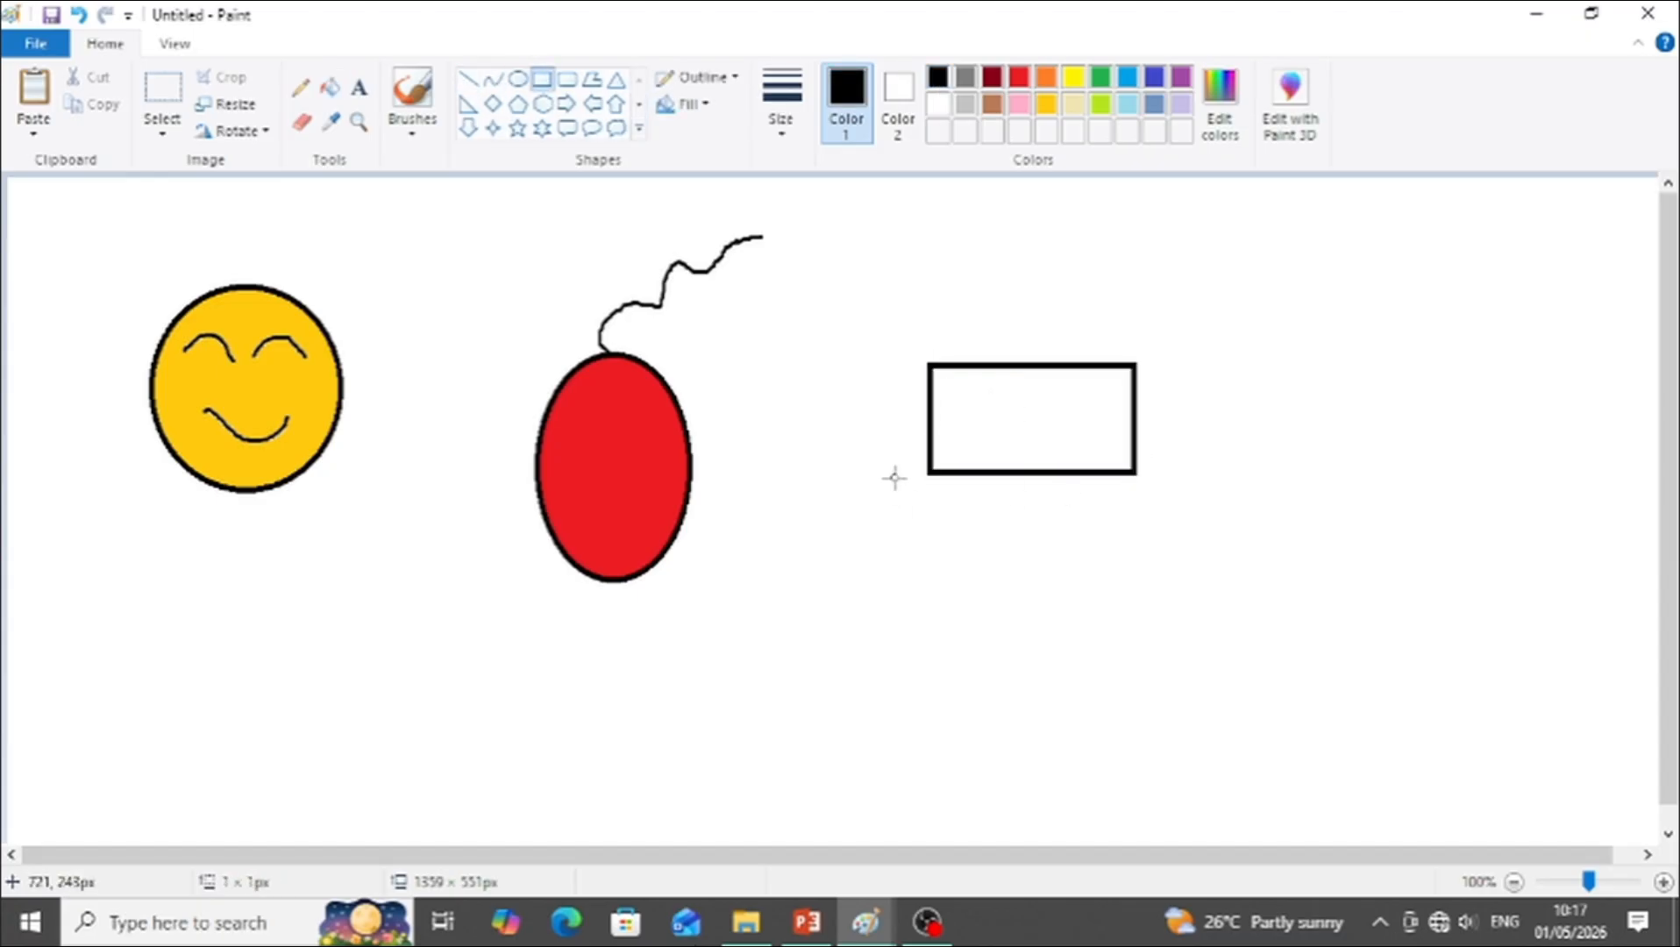
Step: Draw a wider rectangle directly beneath the first and stretch it to about 273 × 90 px as the car's body
{"action": "left_click_drag", "start_coordinate": [893, 477], "coordinate": [1202, 589]}
{"action": "left_click_drag", "start_coordinate": [893, 535], "coordinate": [866, 539]}
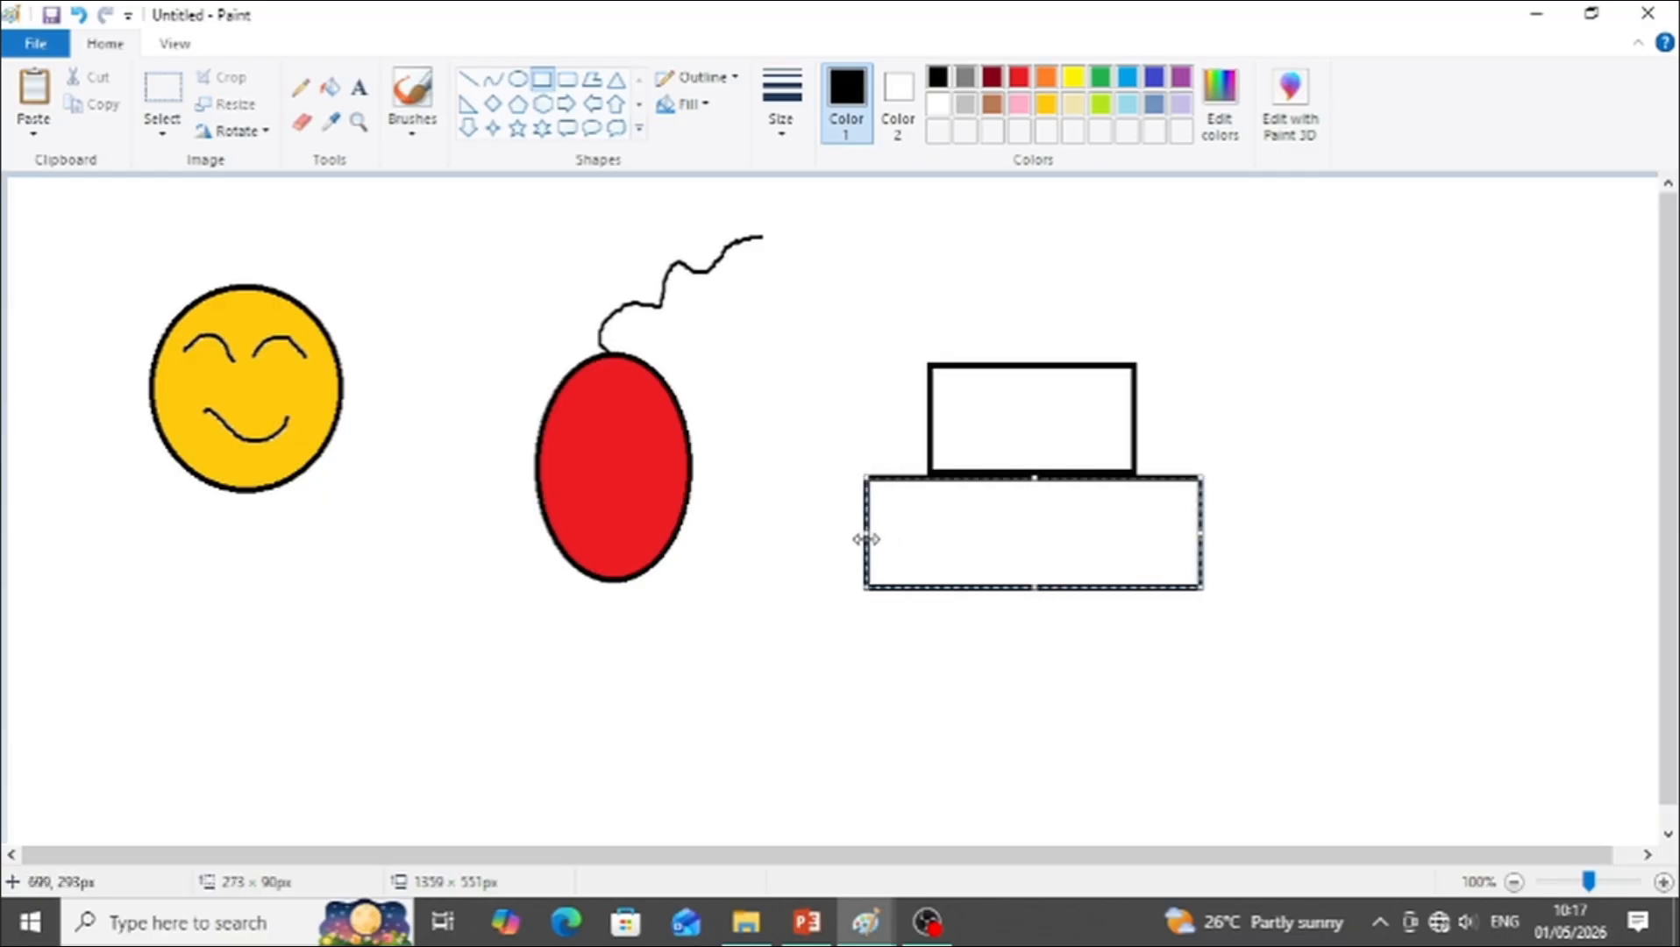
{"action": "left_click", "coordinate": [954, 625]}
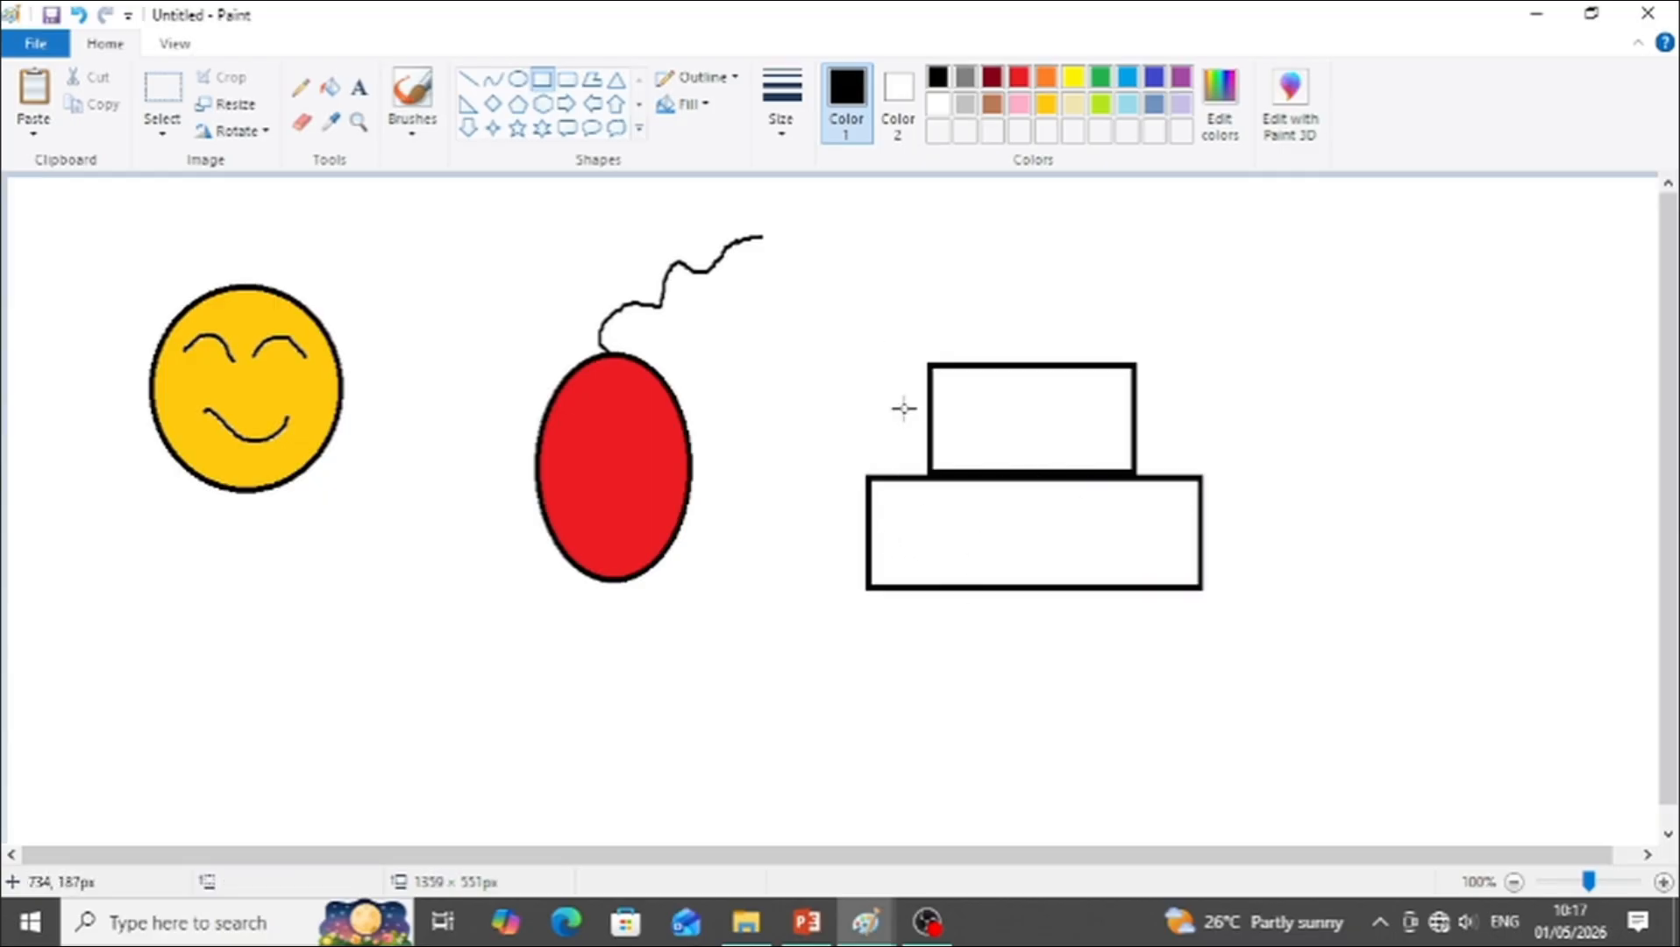
Step: Draw two small black ovals under the ends of the car's body as wheels, the second about 56 × 71 px
{"action": "left_click", "coordinate": [518, 80]}
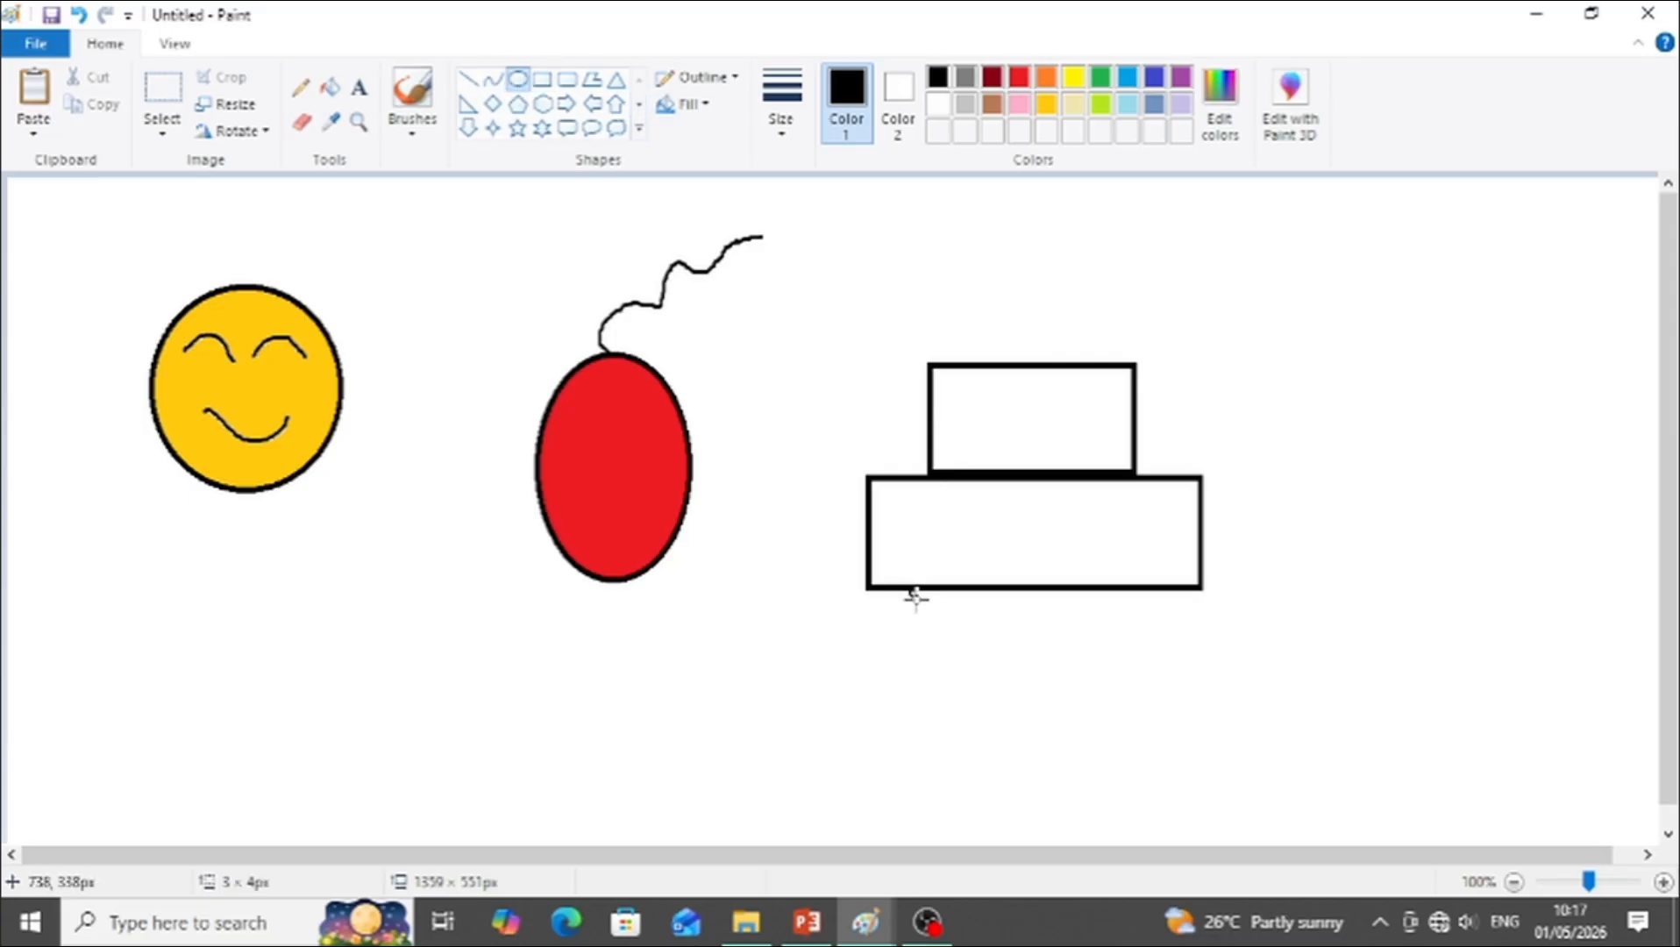
{"action": "left_click_drag", "start_coordinate": [916, 596], "coordinate": [983, 685]}
{"action": "left_click_drag", "start_coordinate": [1112, 597], "coordinate": [1181, 681]}
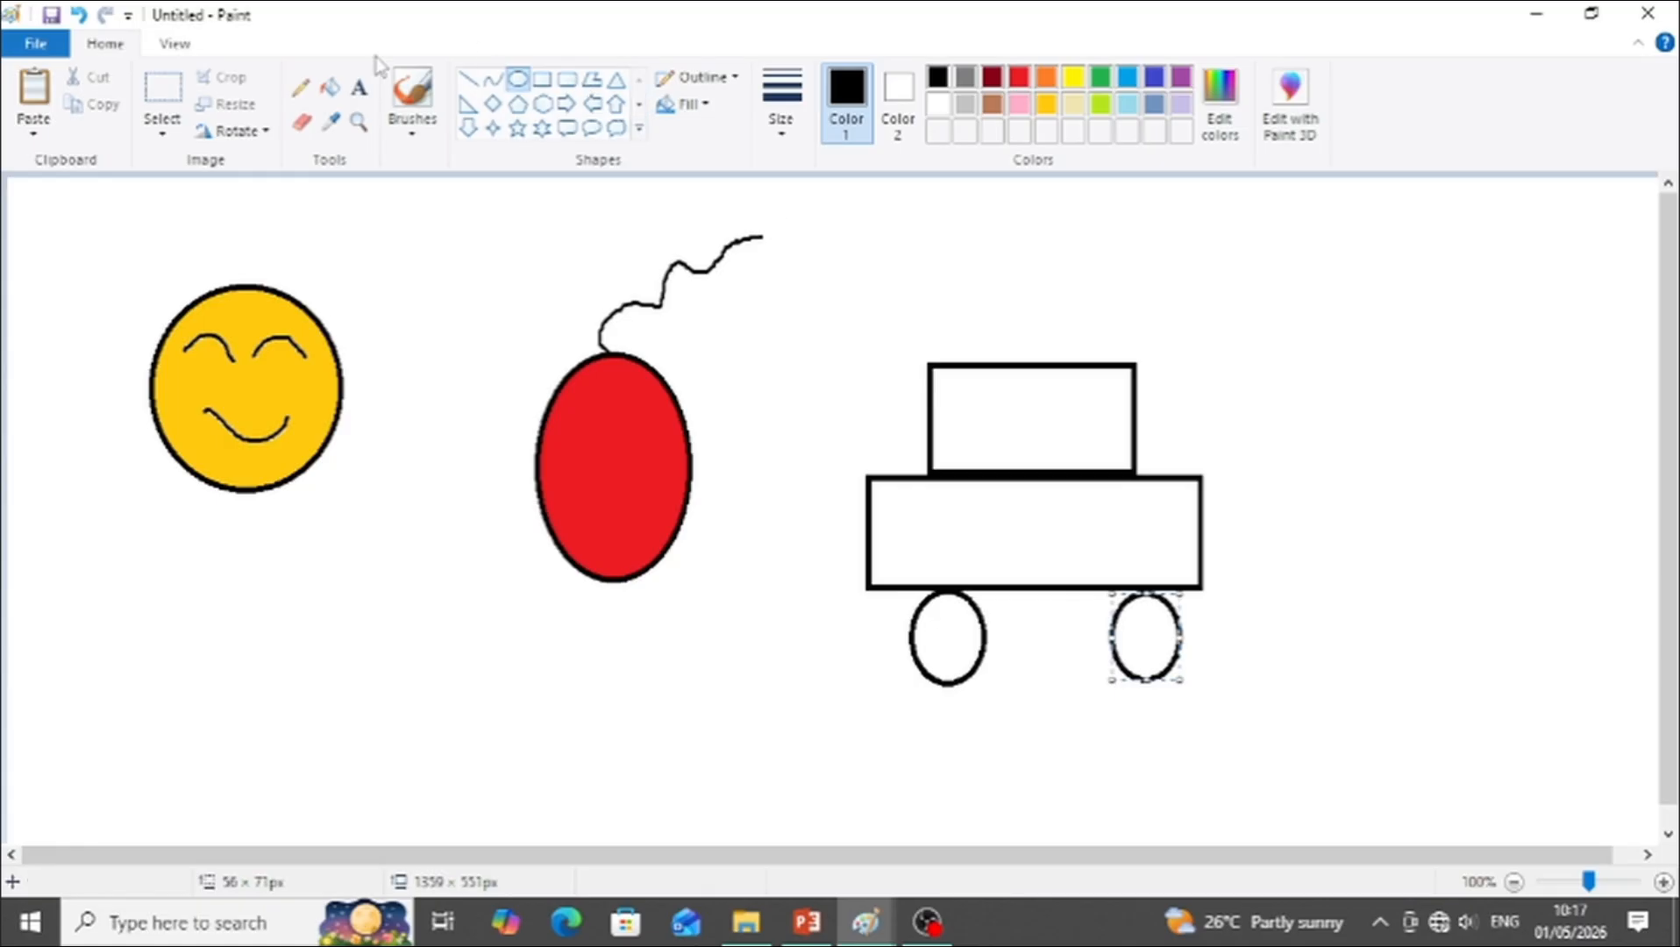
Step: Fill both of the car's wheels with black
{"action": "left_click", "coordinate": [329, 87]}
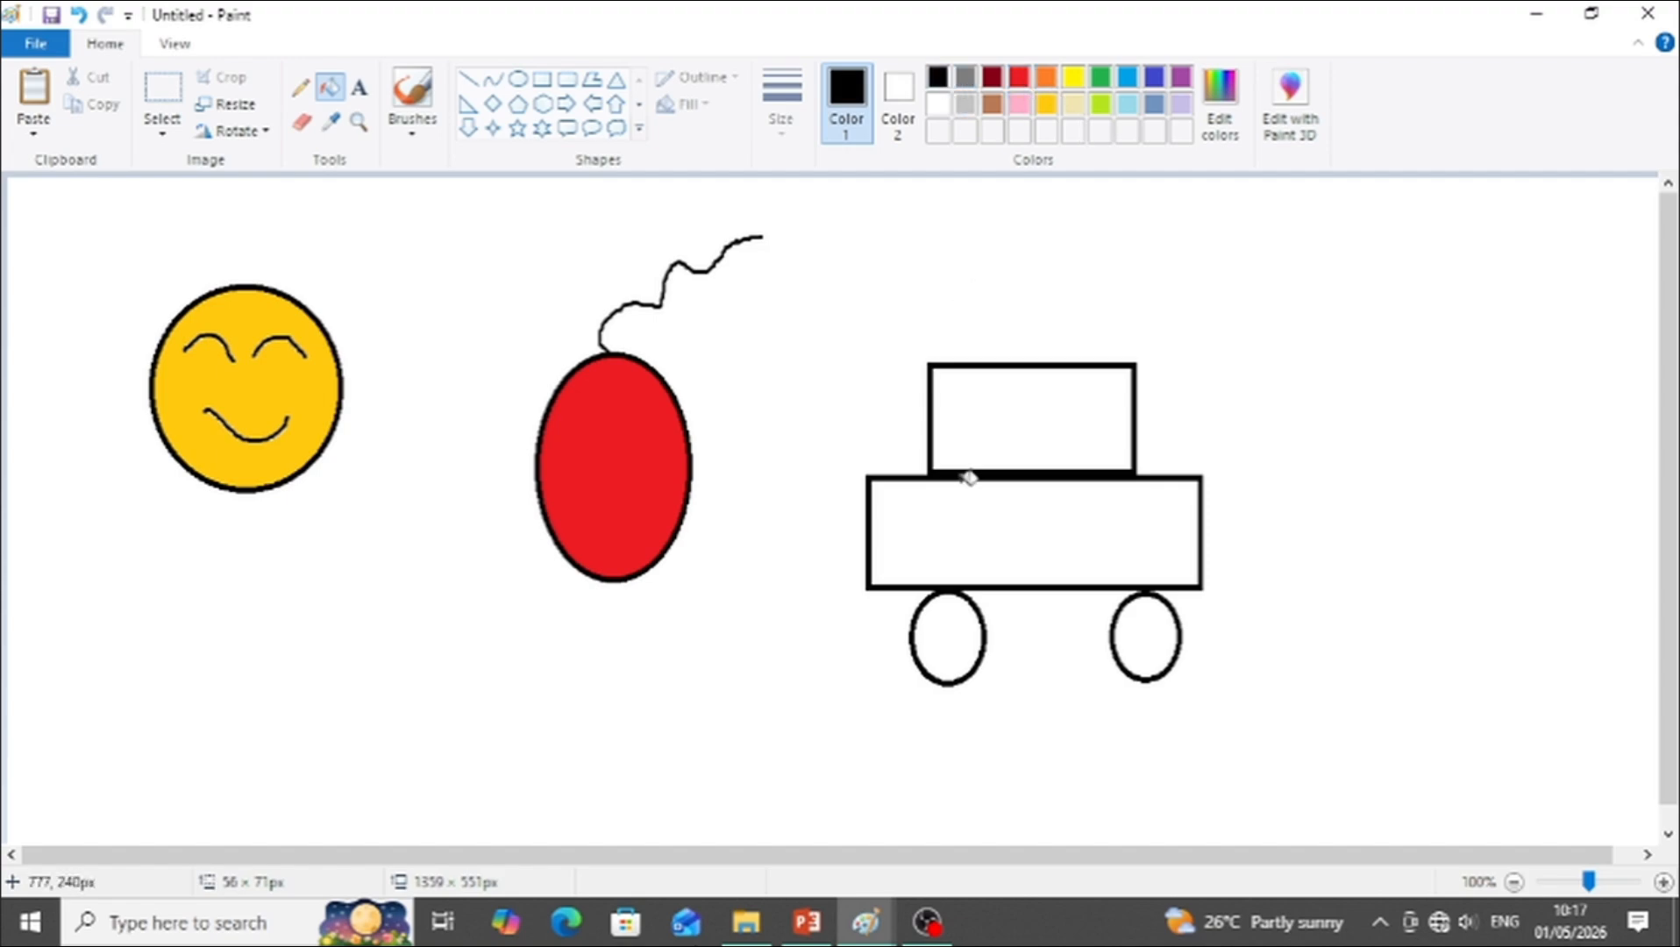
{"action": "left_click", "coordinate": [940, 615]}
{"action": "left_click", "coordinate": [1145, 631]}
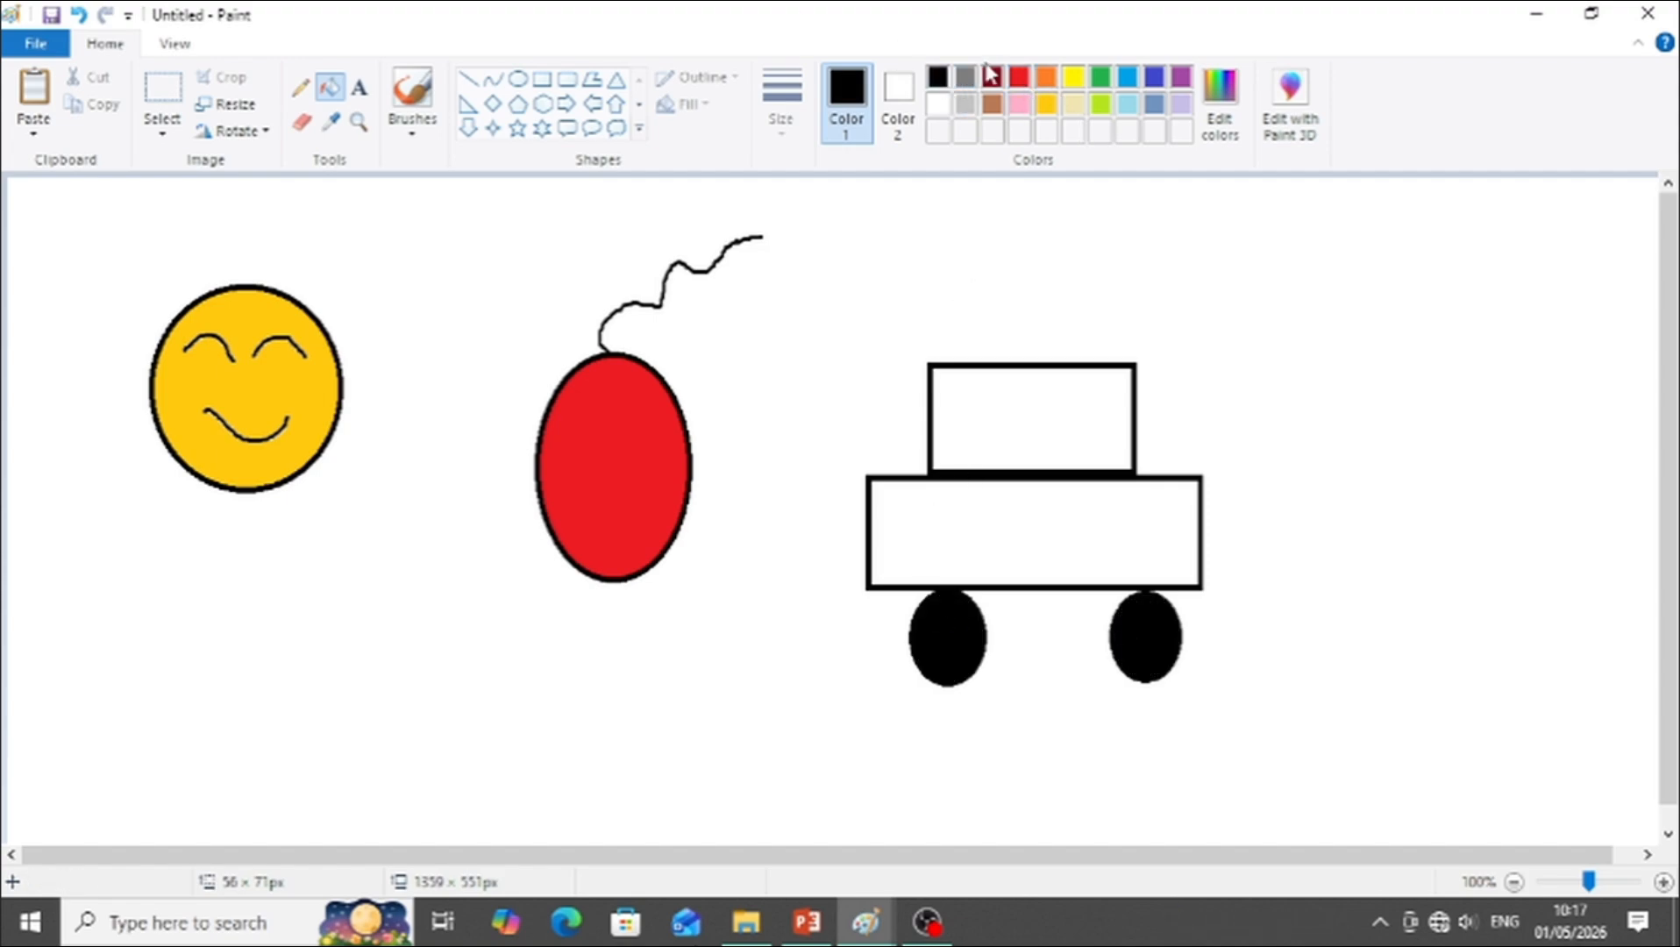
Step: Fill the car's upper rectangle with red and its lower rectangle with bright blue
{"action": "left_click", "coordinate": [1019, 77]}
{"action": "left_click", "coordinate": [1087, 405]}
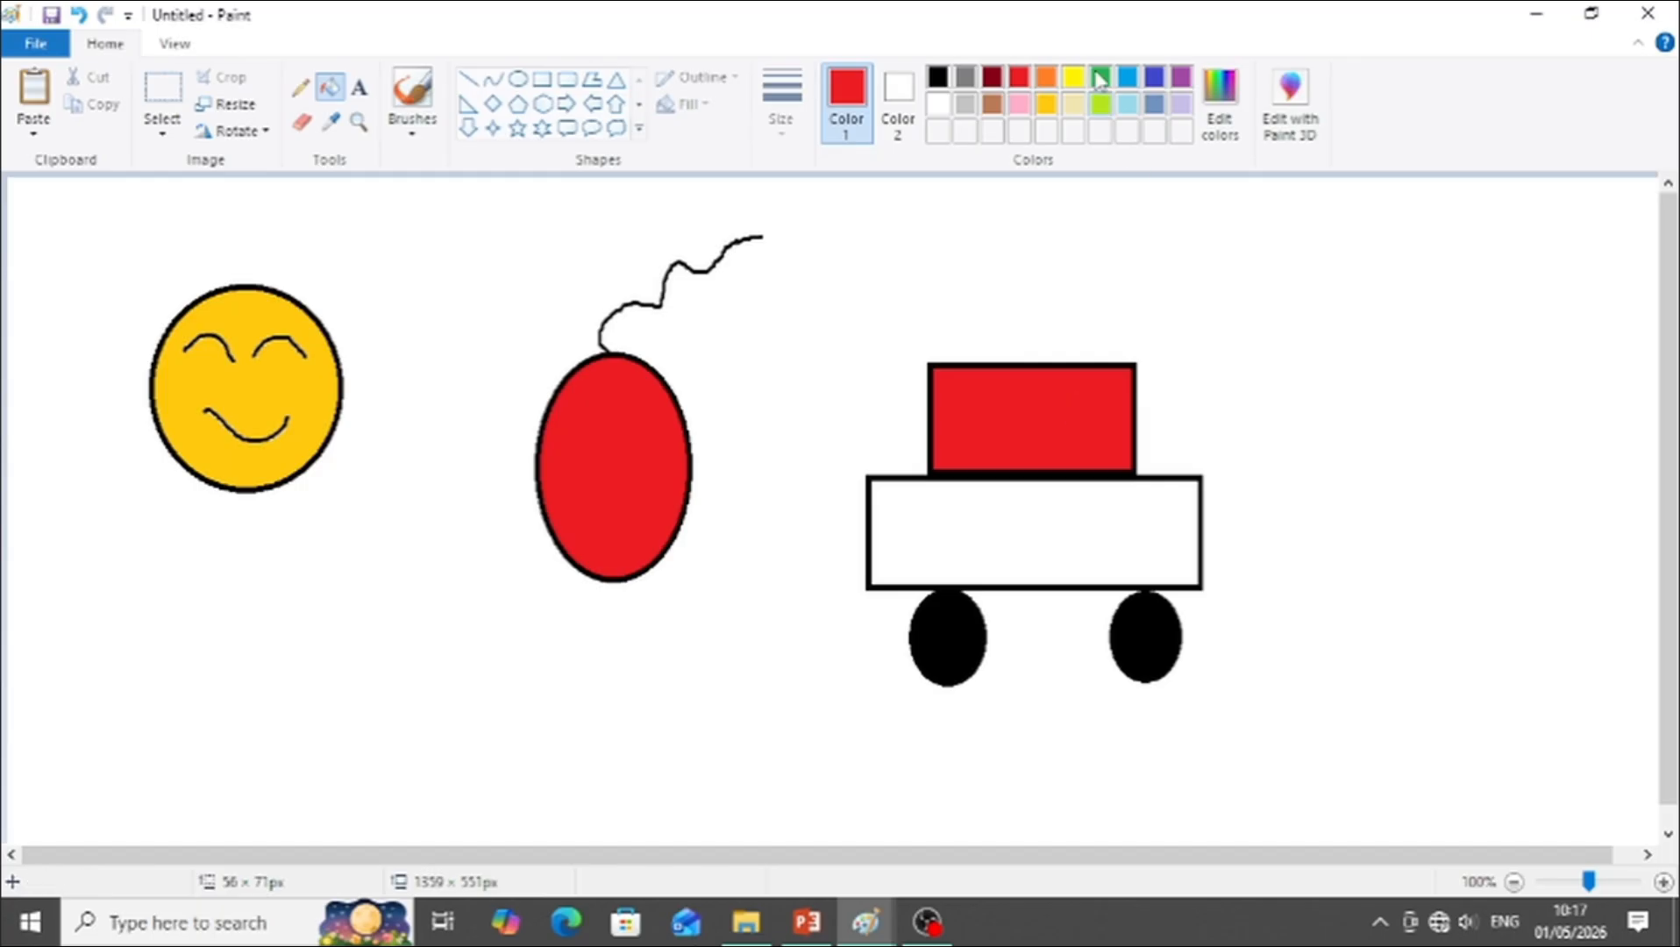
{"action": "left_click", "coordinate": [1127, 79]}
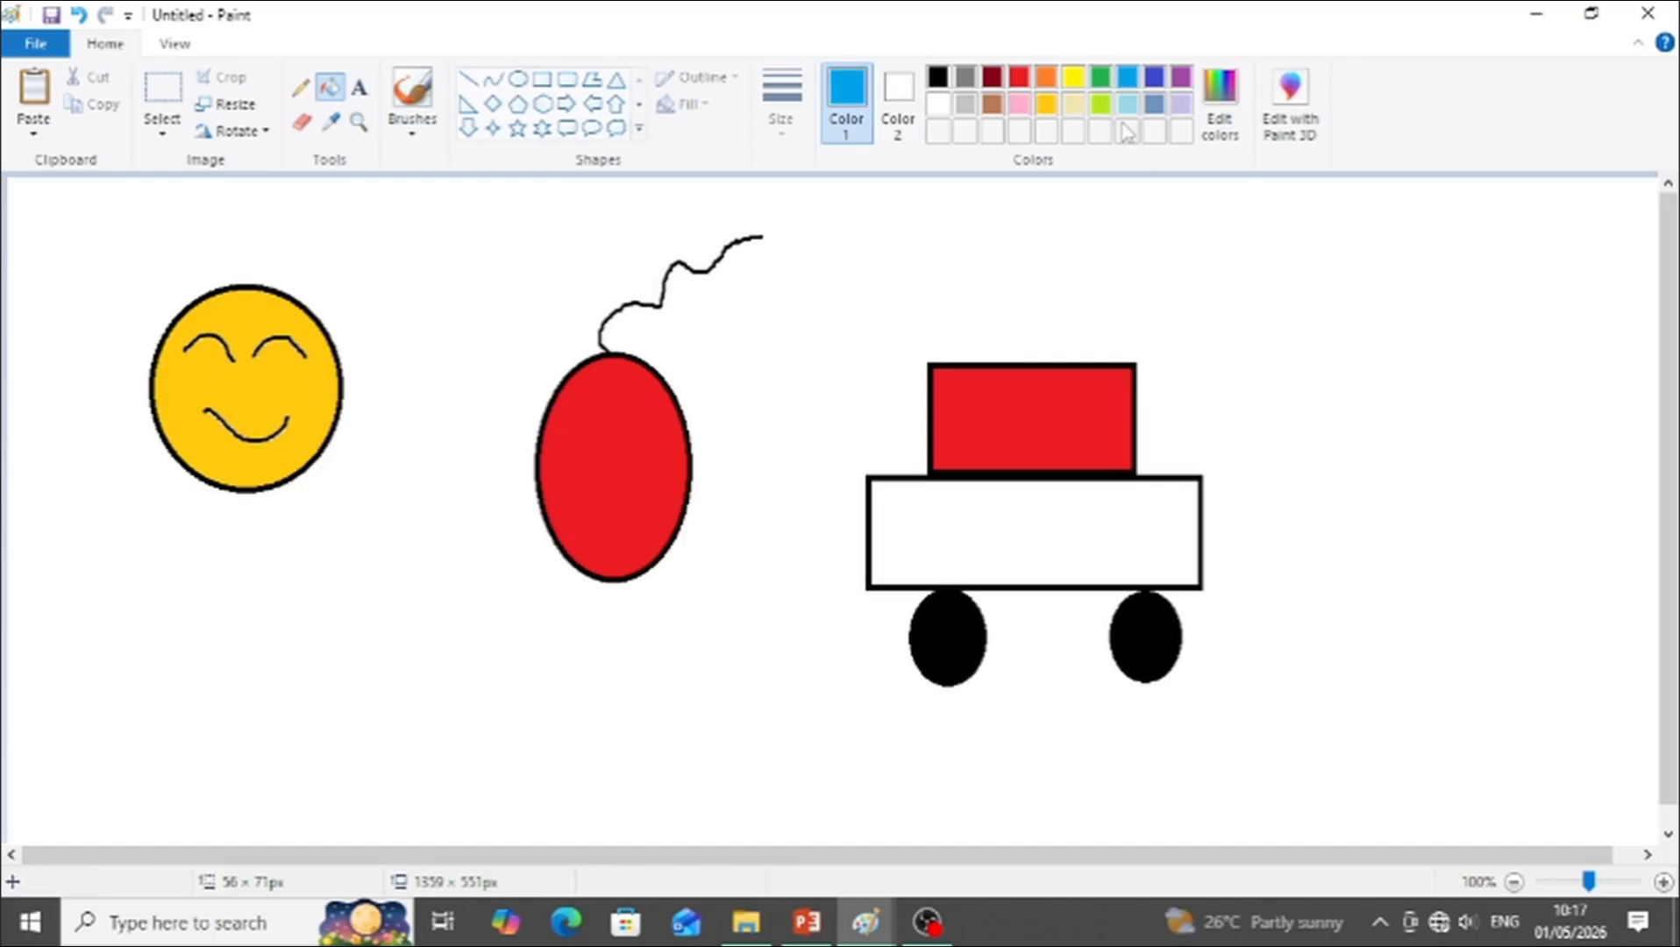
{"action": "left_click", "coordinate": [931, 545]}
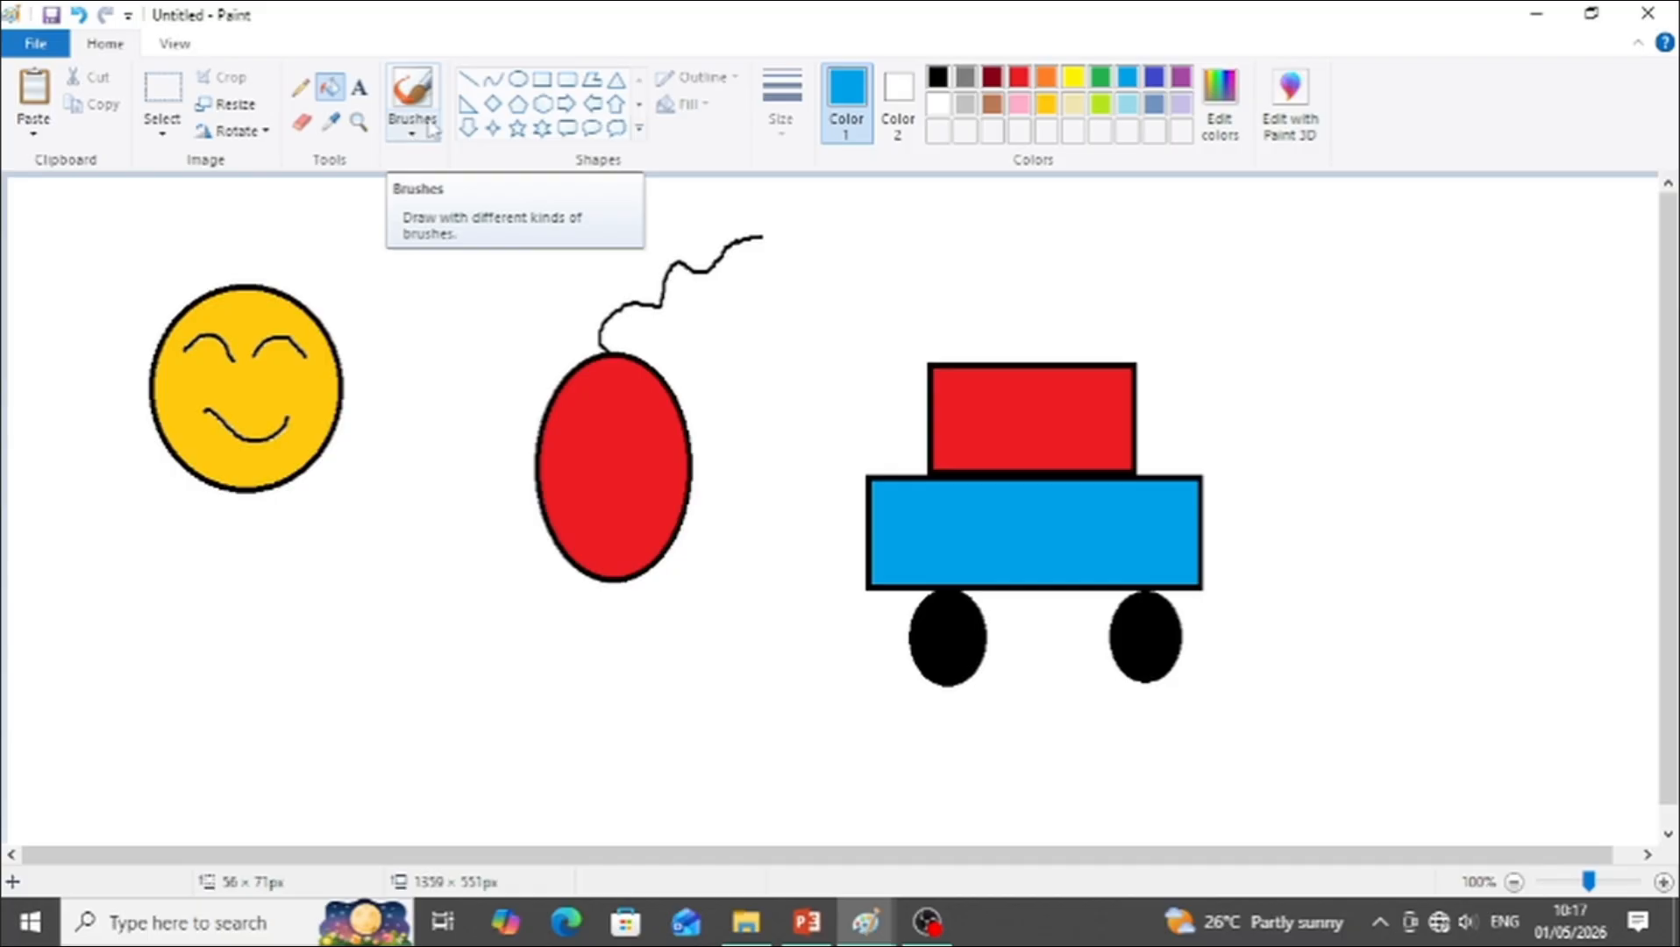
Step: Draw a black freehand outline of an apple with a stem and leaf below the smiley face using the brush
{"action": "left_click", "coordinate": [938, 77]}
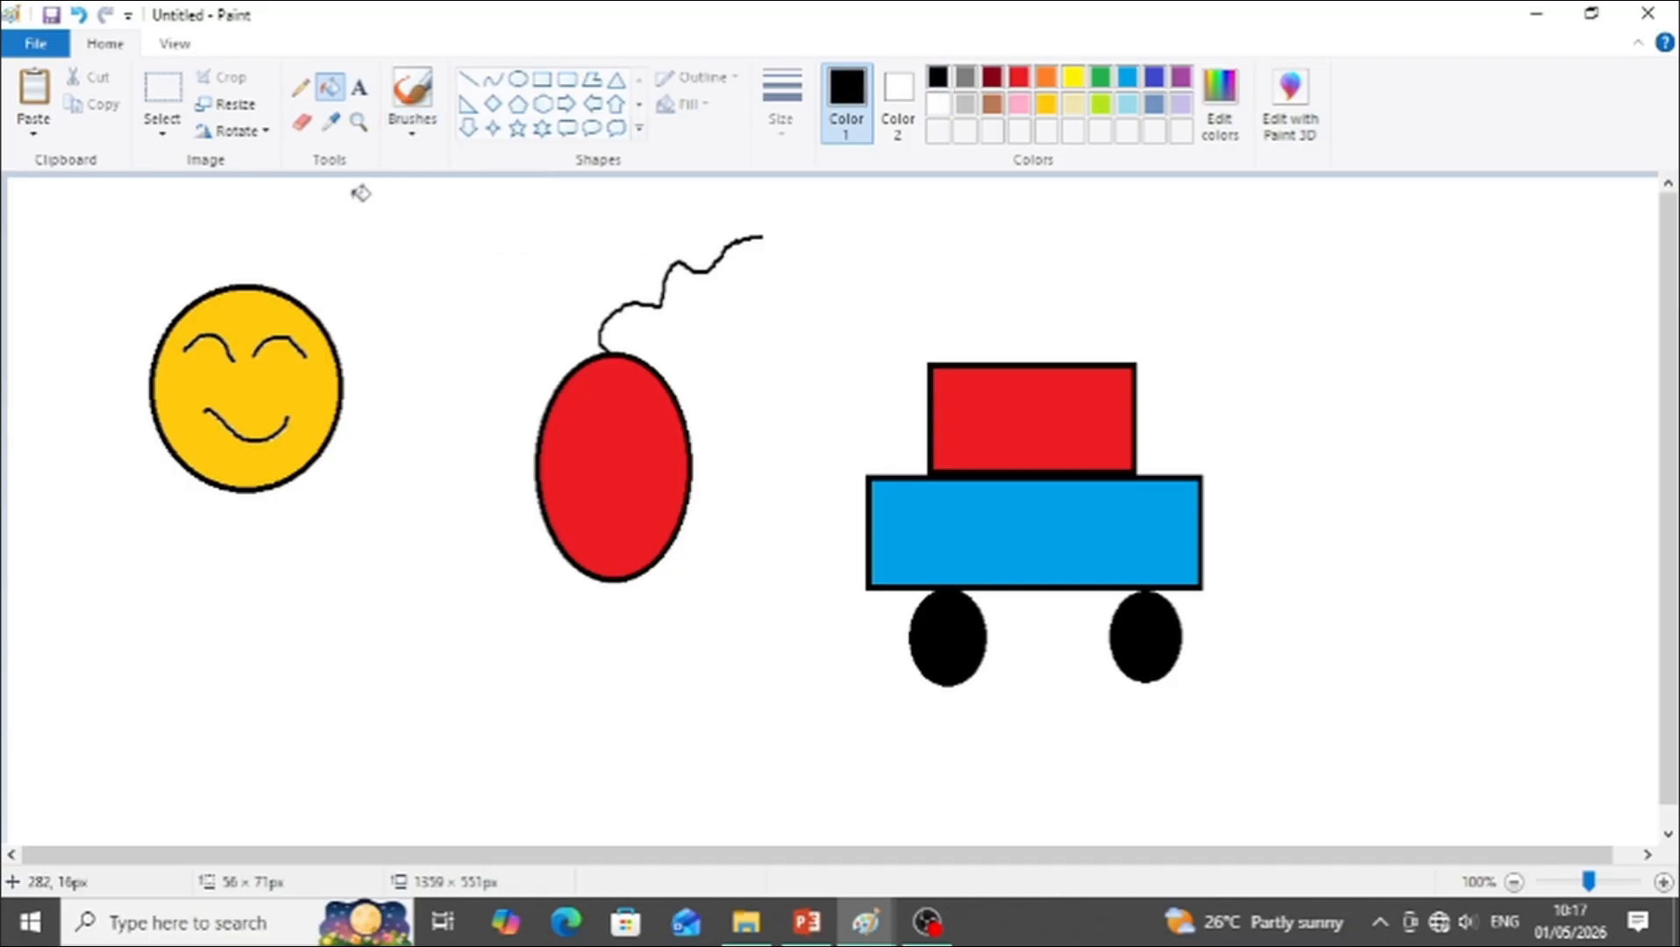
{"action": "left_click", "coordinate": [412, 122]}
{"action": "left_click", "coordinate": [410, 165]}
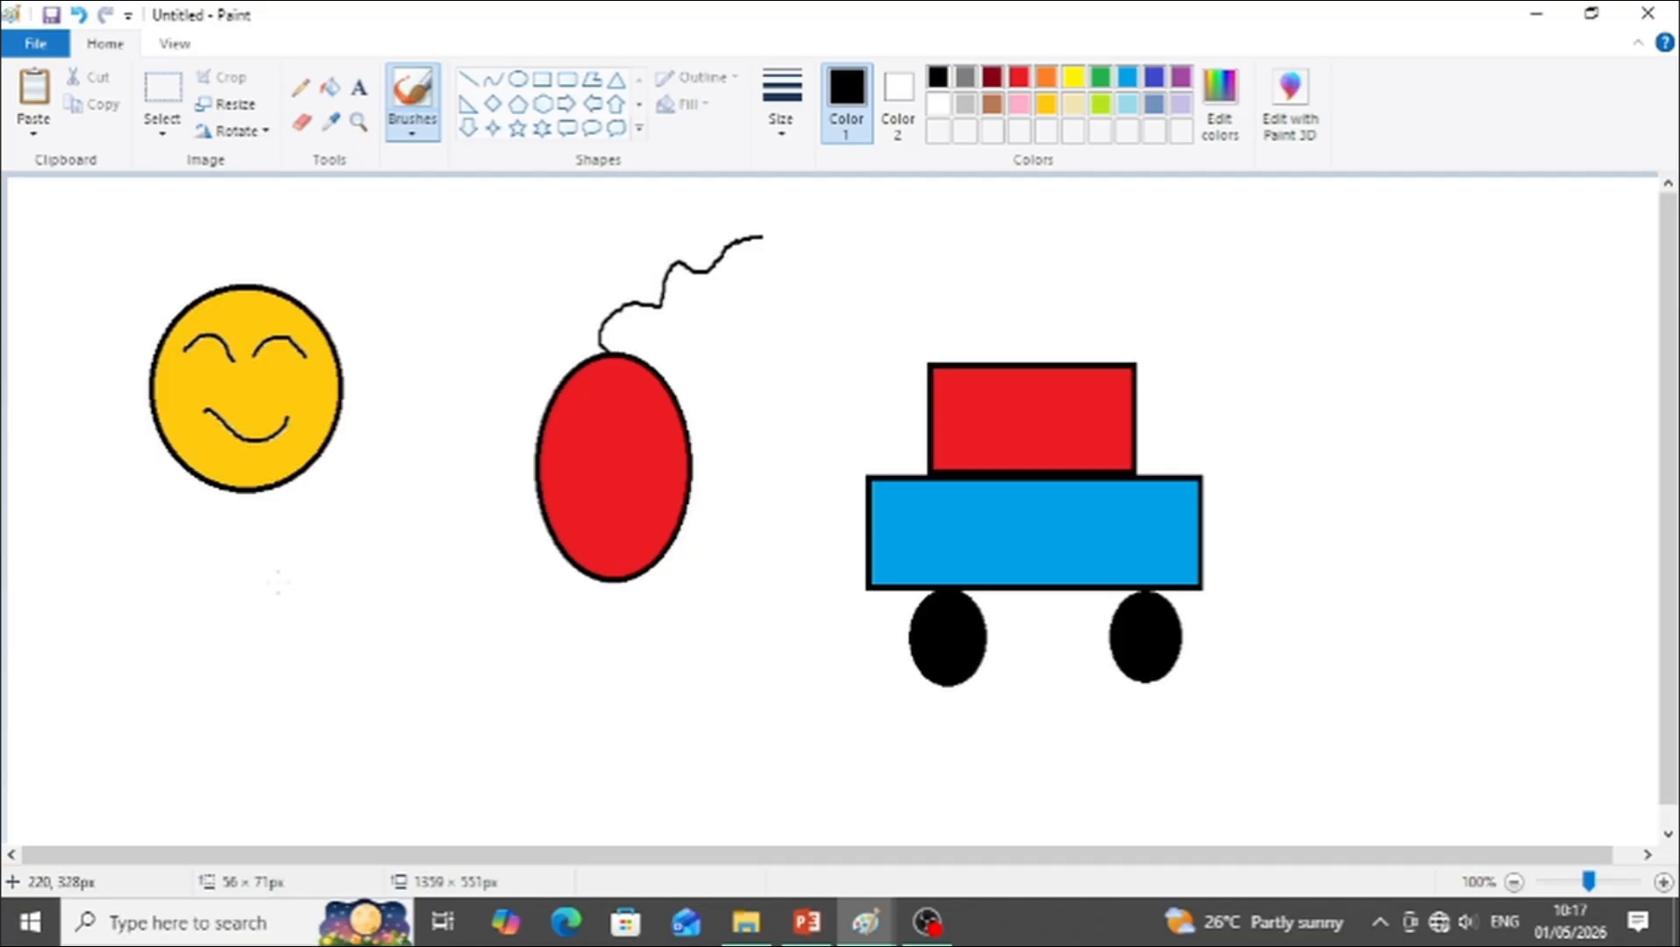
{"action": "mouse_move", "coordinate": [278, 581]}
{"action": "left_mouse_down"}
{"action": "mouse_move", "coordinate": [234, 625]}
{"action": "mouse_move", "coordinate": [232, 682]}
{"action": "mouse_move", "coordinate": [306, 741]}
{"action": "mouse_move", "coordinate": [332, 694]}
{"action": "mouse_move", "coordinate": [368, 734]}
{"action": "mouse_move", "coordinate": [414, 701]}
{"action": "mouse_move", "coordinate": [364, 561]}
{"action": "left_mouse_up"}
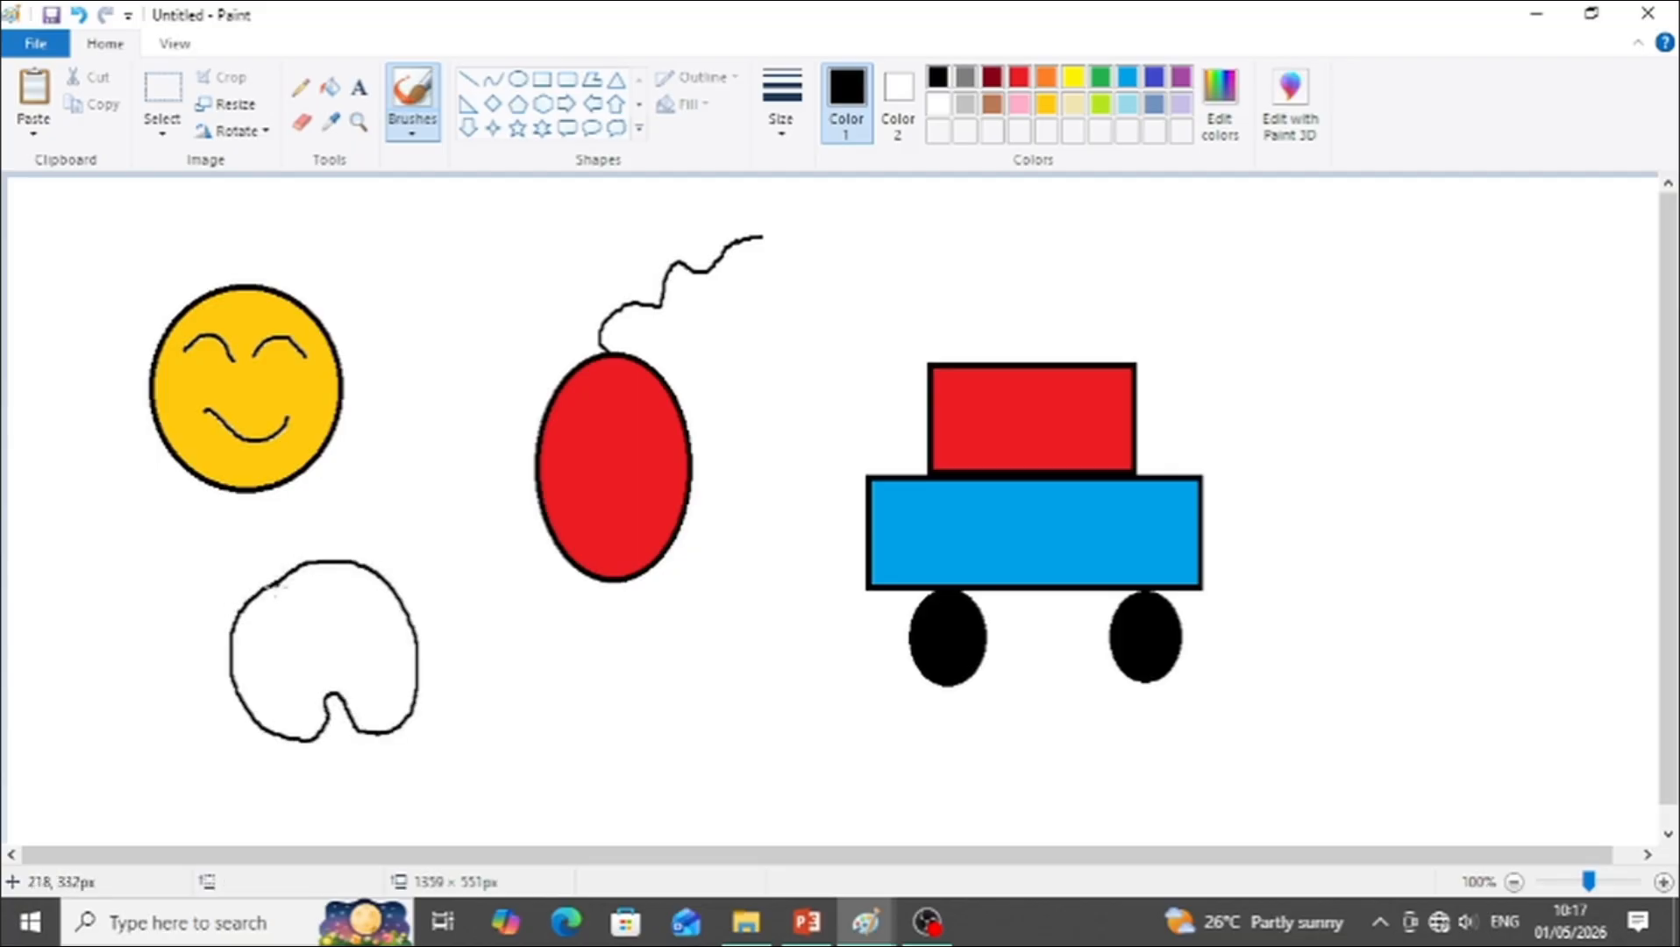
{"action": "mouse_move", "coordinate": [316, 559]}
{"action": "left_mouse_down"}
{"action": "mouse_move", "coordinate": [382, 494]}
{"action": "mouse_move", "coordinate": [340, 529]}
{"action": "mouse_move", "coordinate": [311, 487]}
{"action": "left_mouse_up"}
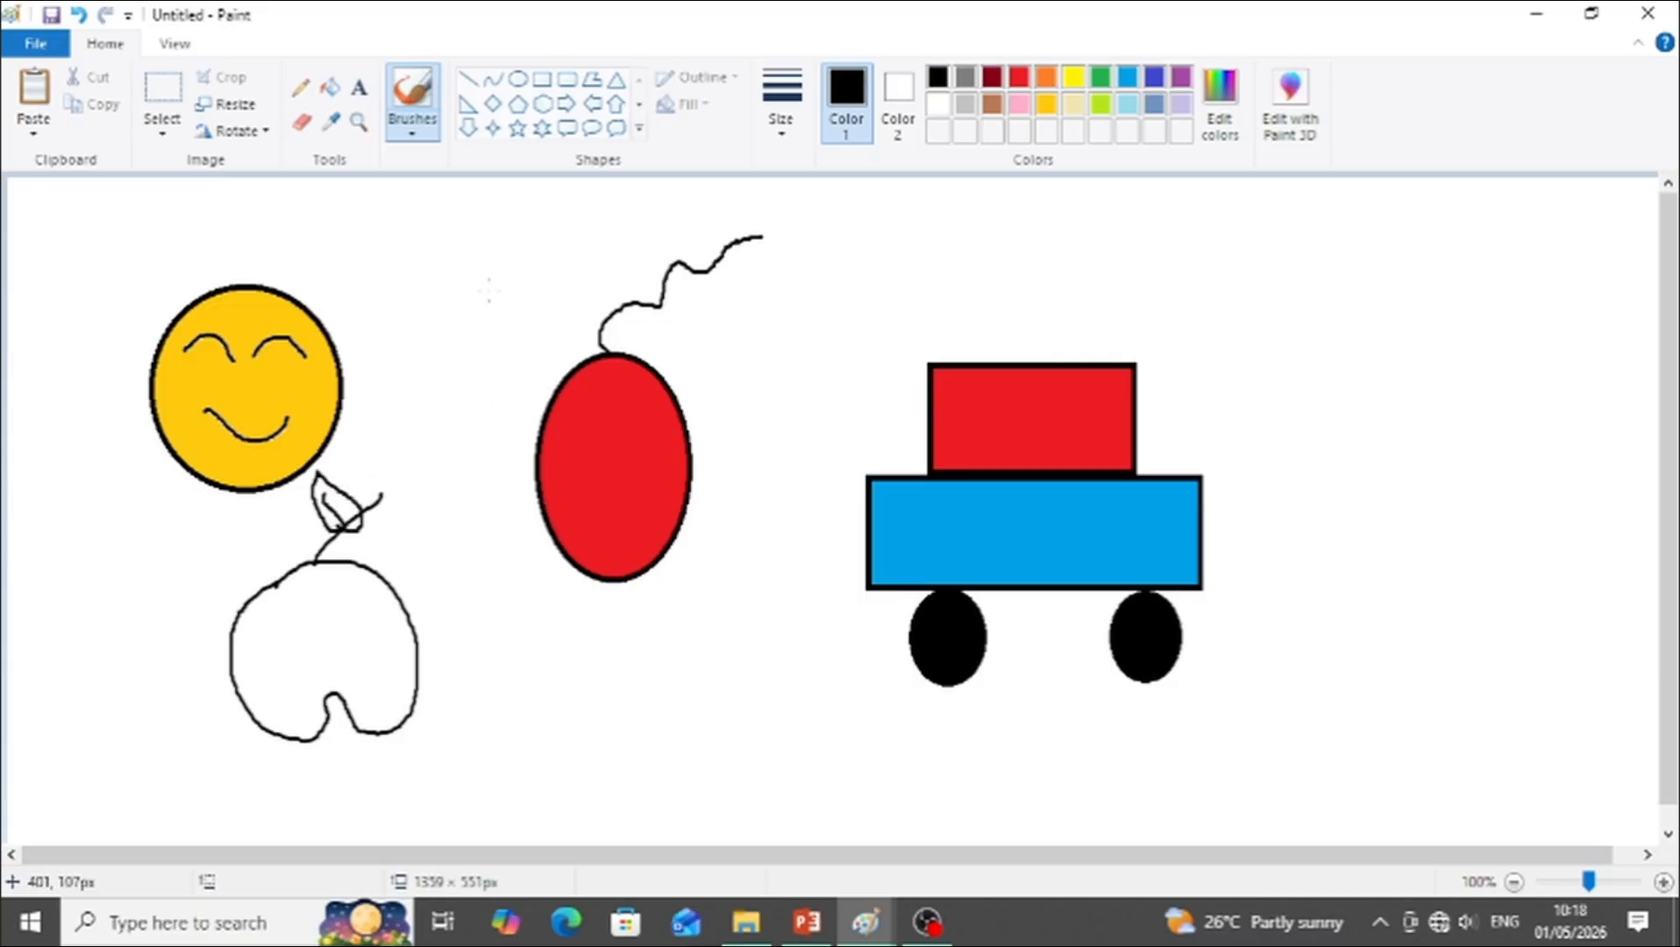
Step: Fill the apple with red and its leaf with green
{"action": "left_click", "coordinate": [330, 87]}
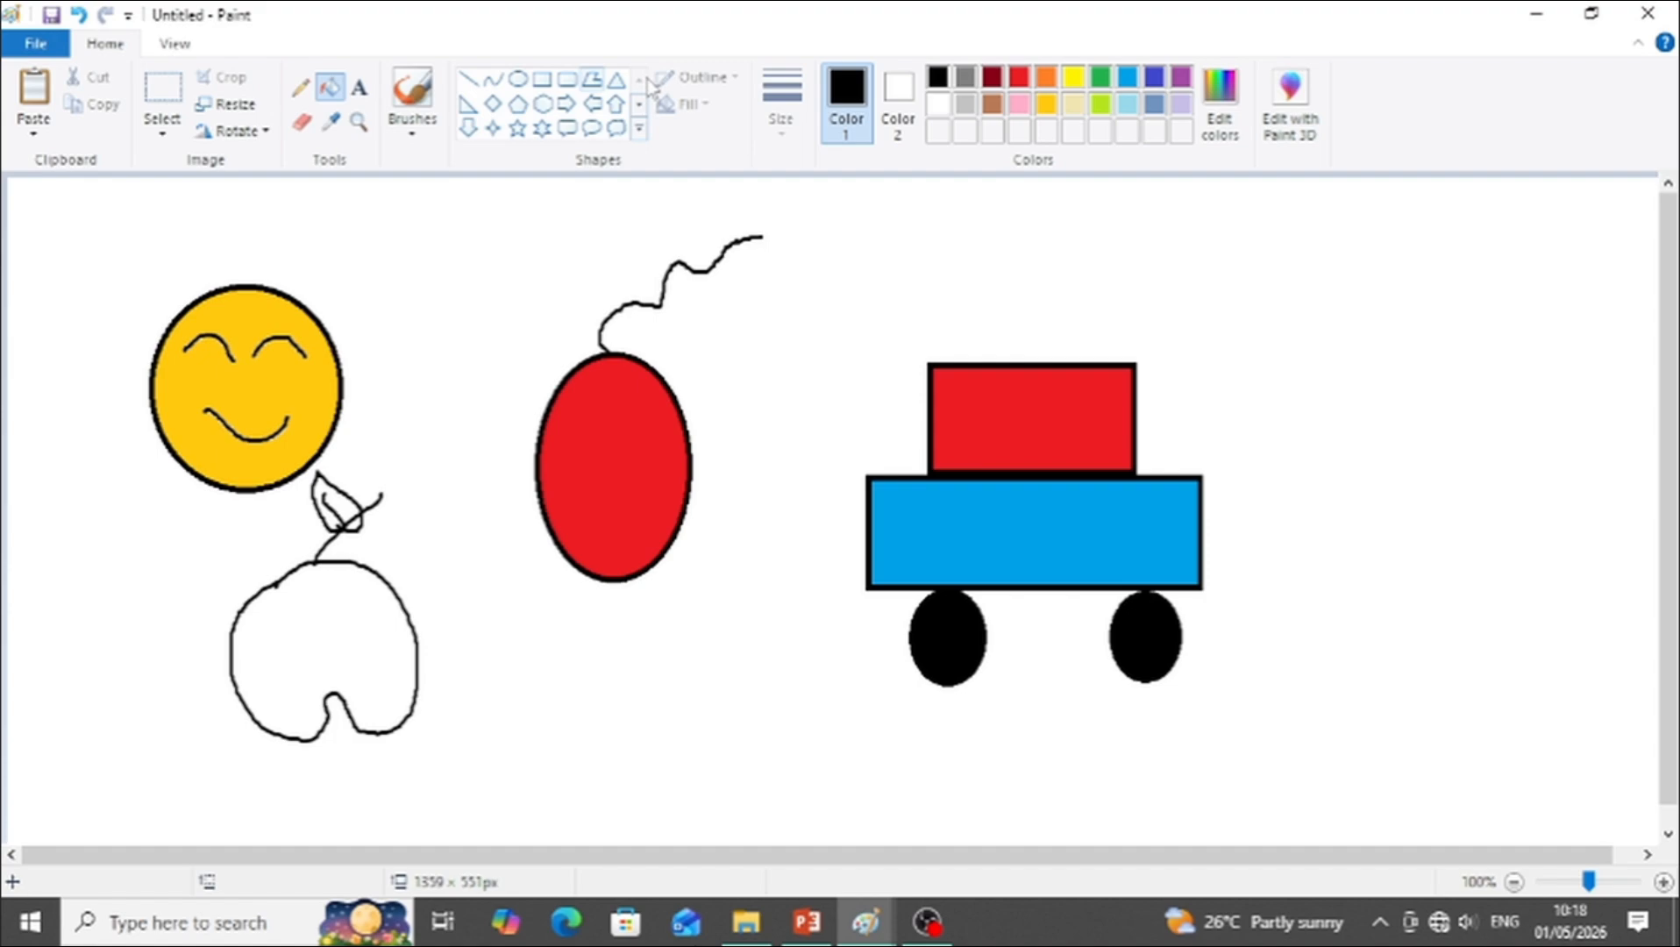
{"action": "left_click", "coordinate": [1019, 77]}
{"action": "left_click", "coordinate": [340, 668]}
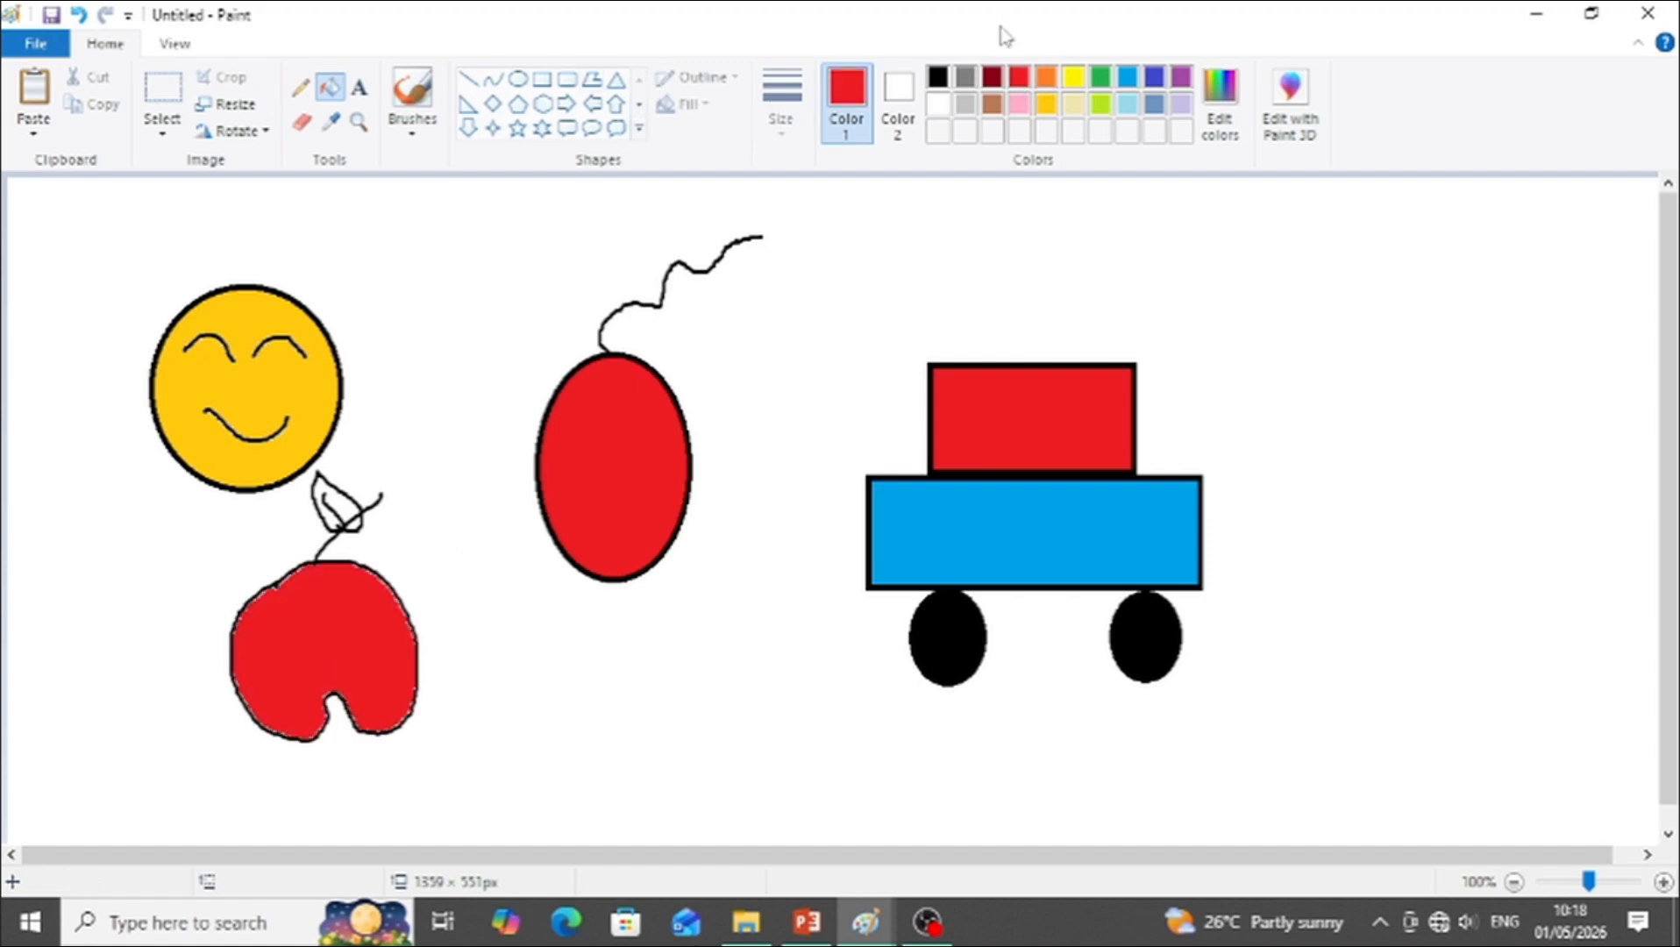
{"action": "left_click", "coordinate": [1101, 77]}
{"action": "left_click", "coordinate": [343, 502]}
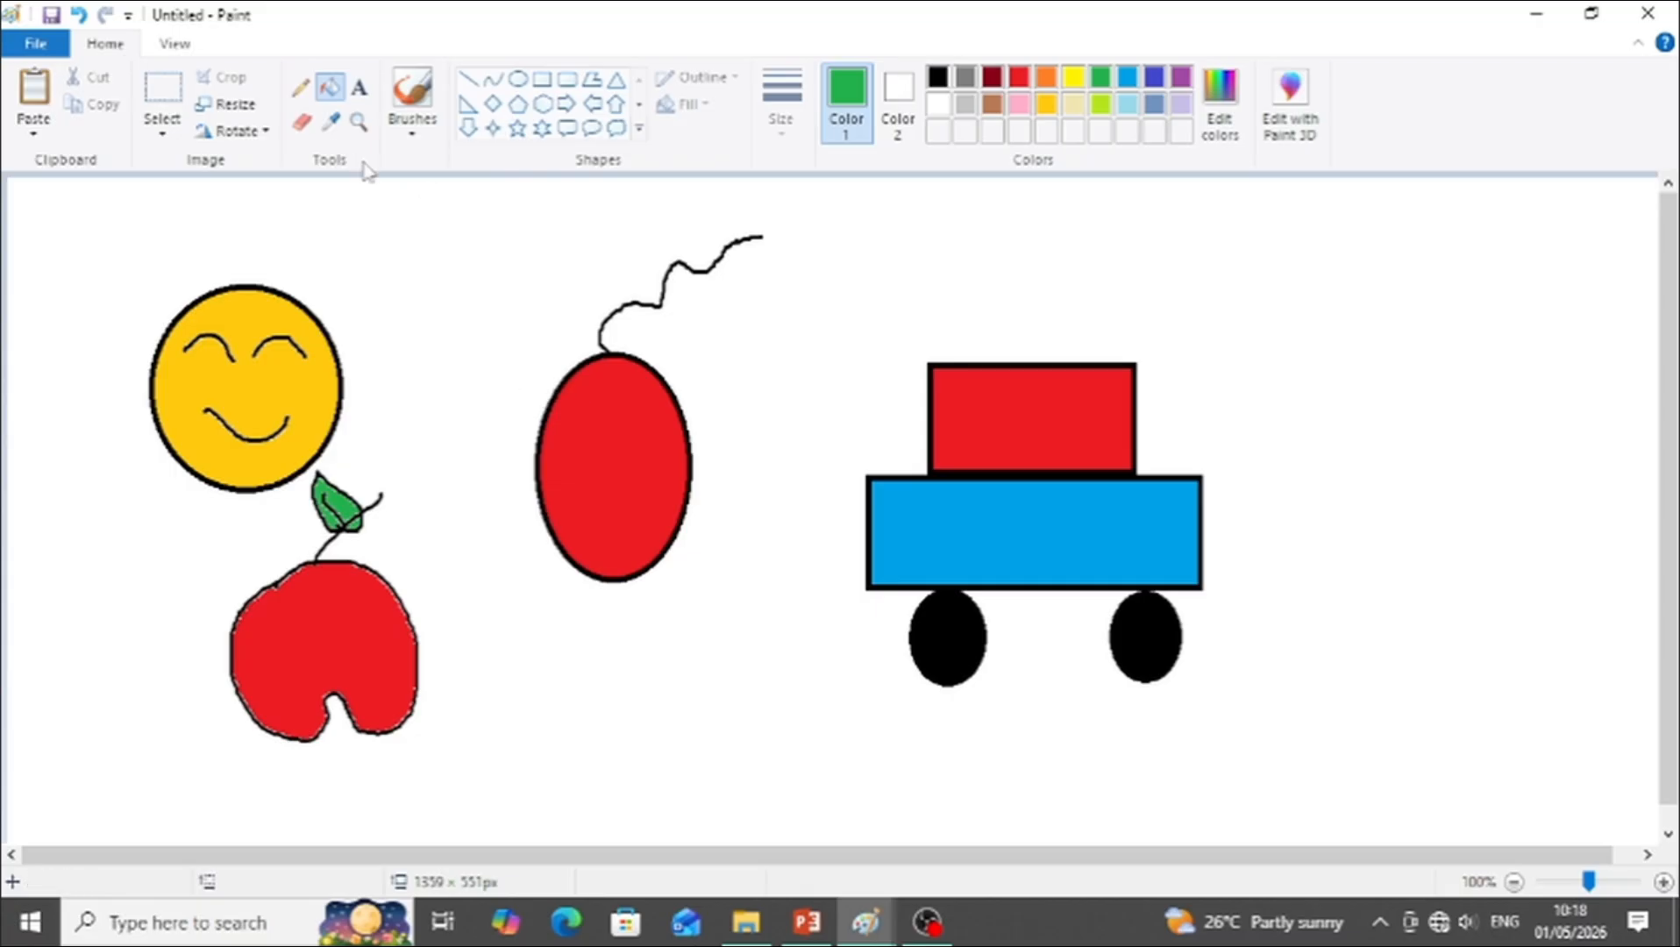
Step: Draw a black freehand fish beside the car with the brush, including its tail, two fins, head line and eye
{"action": "left_click", "coordinate": [412, 132]}
{"action": "left_click", "coordinate": [412, 171]}
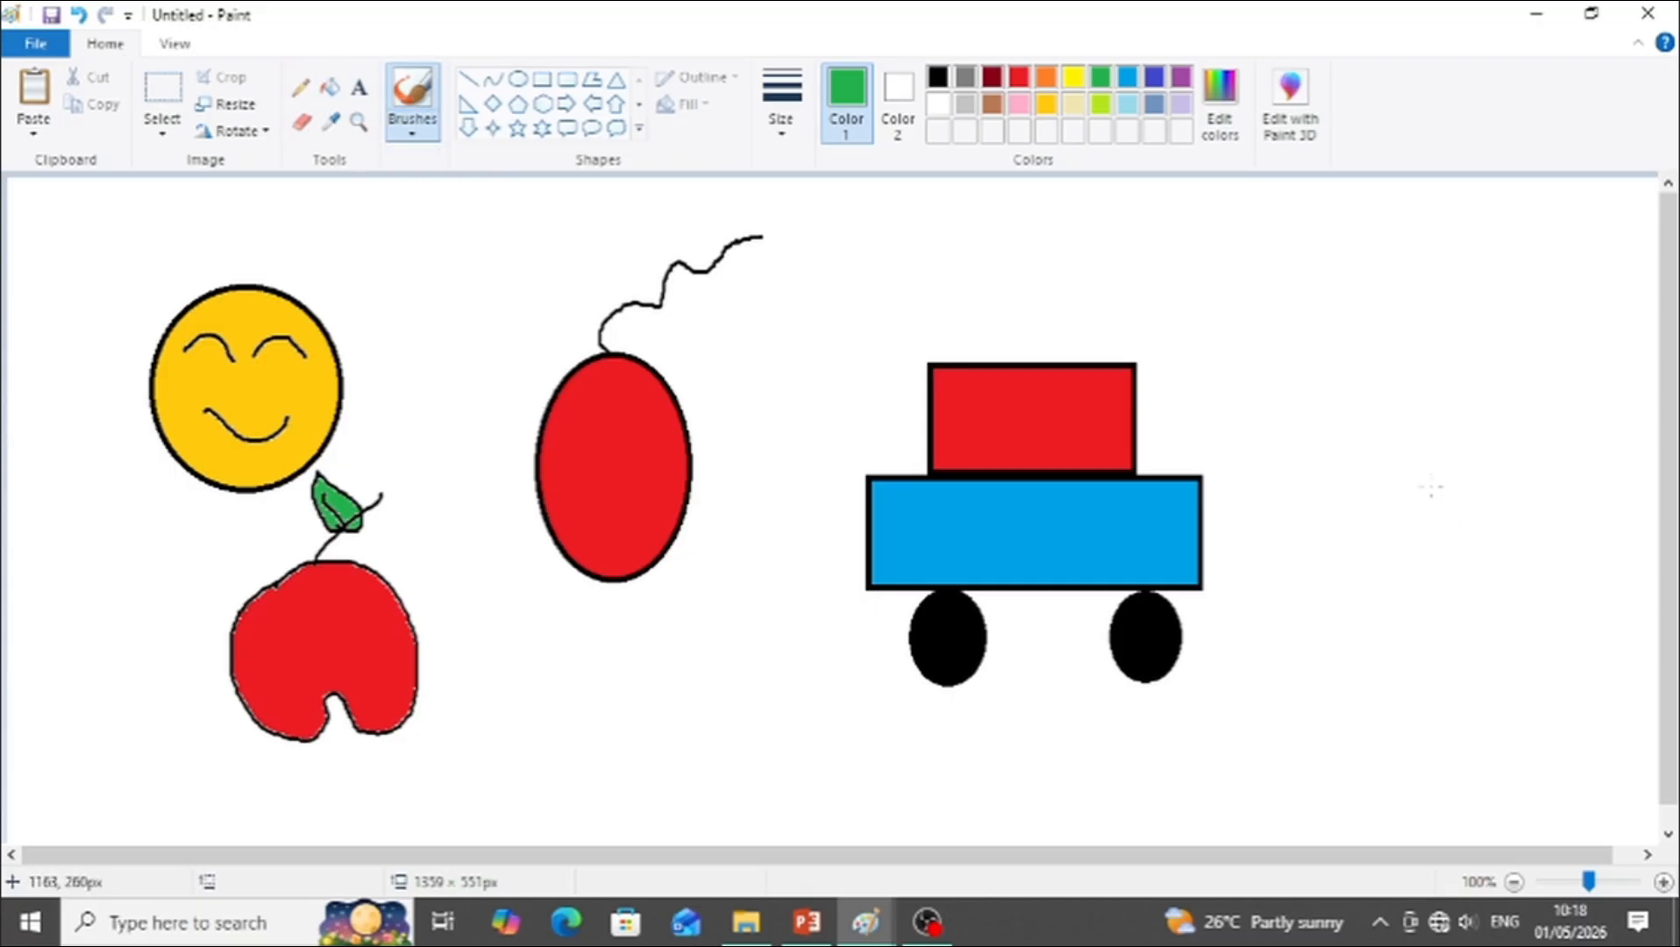
{"action": "left_click", "coordinate": [937, 76]}
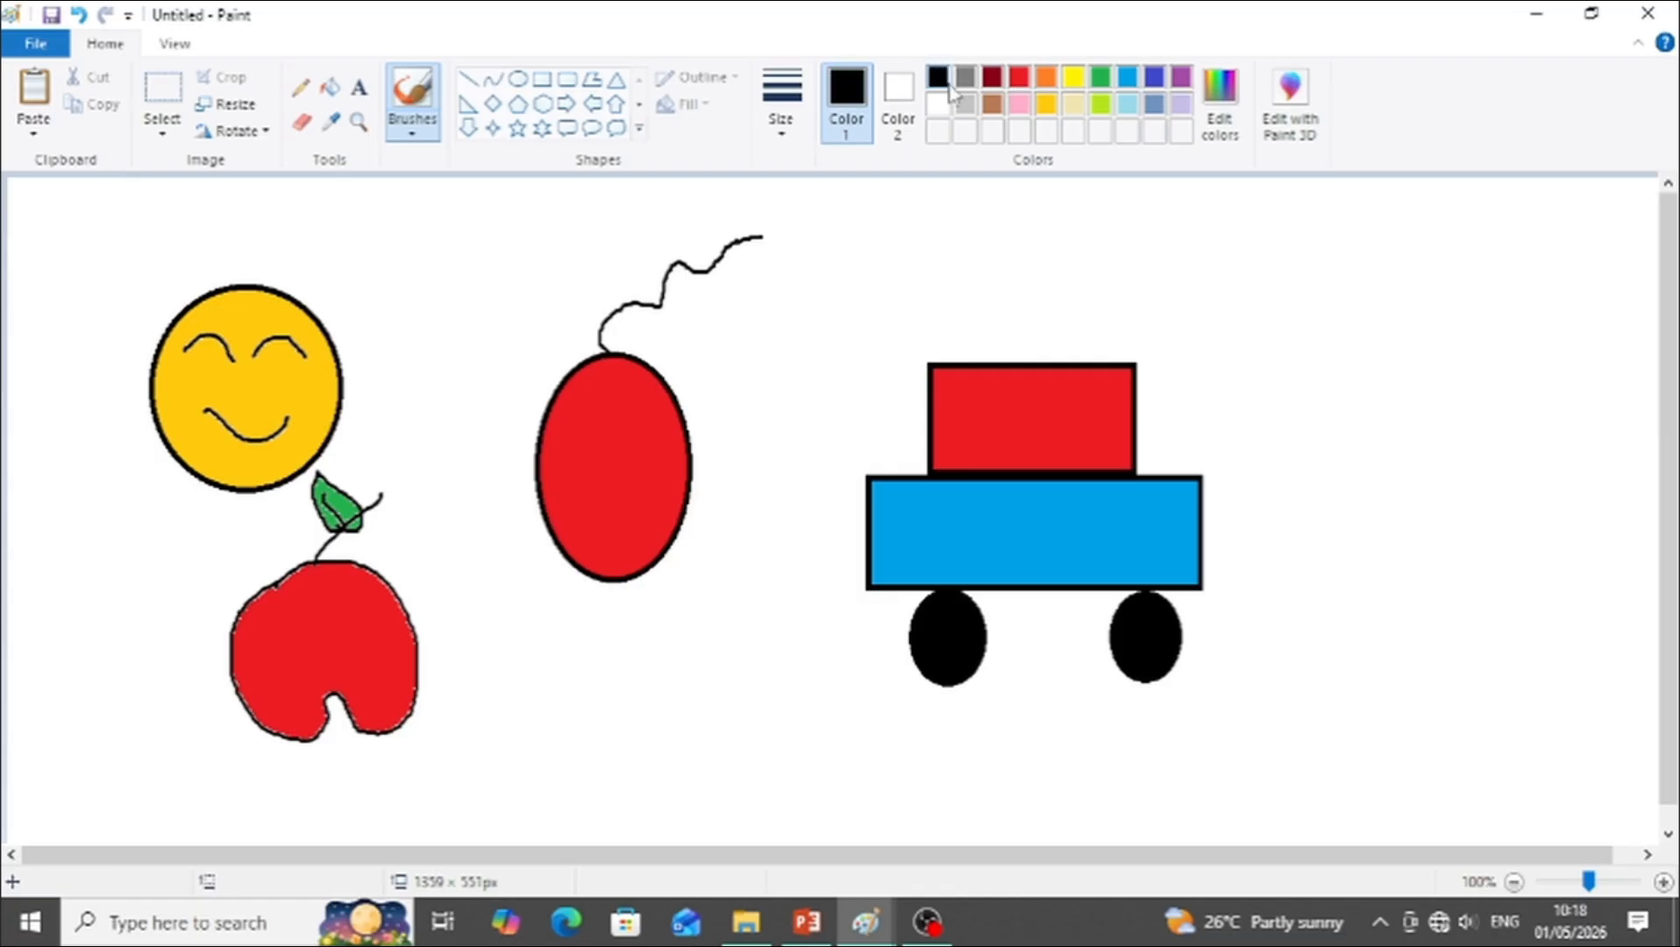
{"action": "mouse_move", "coordinate": [1375, 389]}
{"action": "left_mouse_down"}
{"action": "mouse_move", "coordinate": [1284, 493]}
{"action": "mouse_move", "coordinate": [1357, 521]}
{"action": "mouse_move", "coordinate": [1481, 298]}
{"action": "left_mouse_up"}
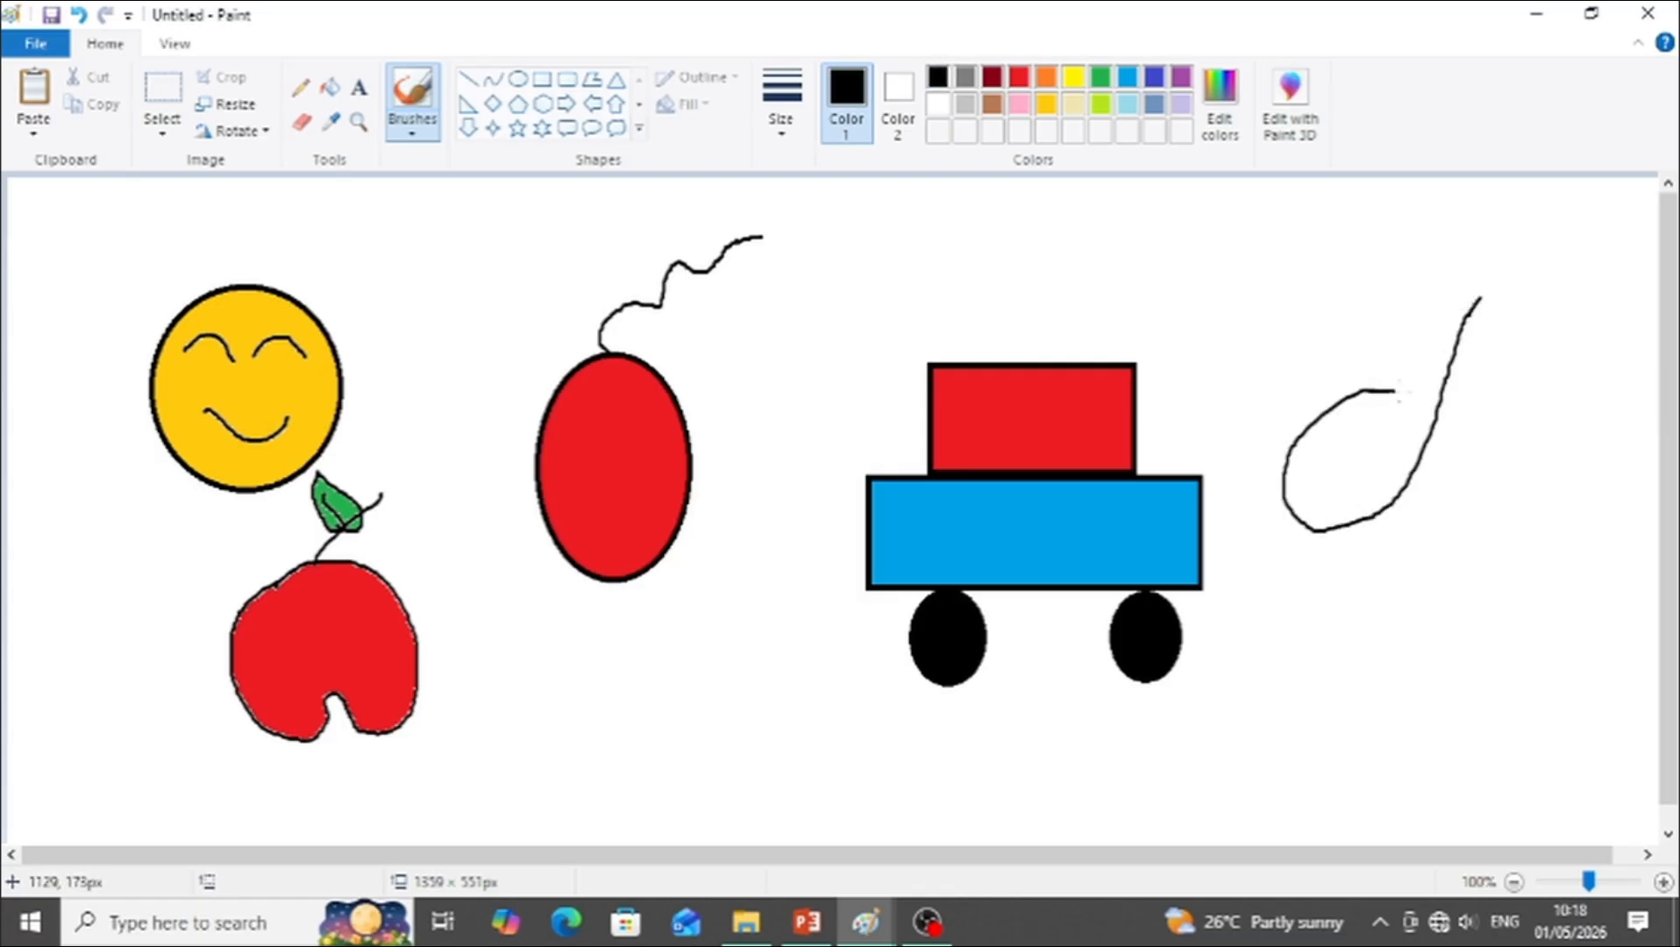
{"action": "left_click_drag", "start_coordinate": [1398, 393], "coordinate": [1521, 387]}
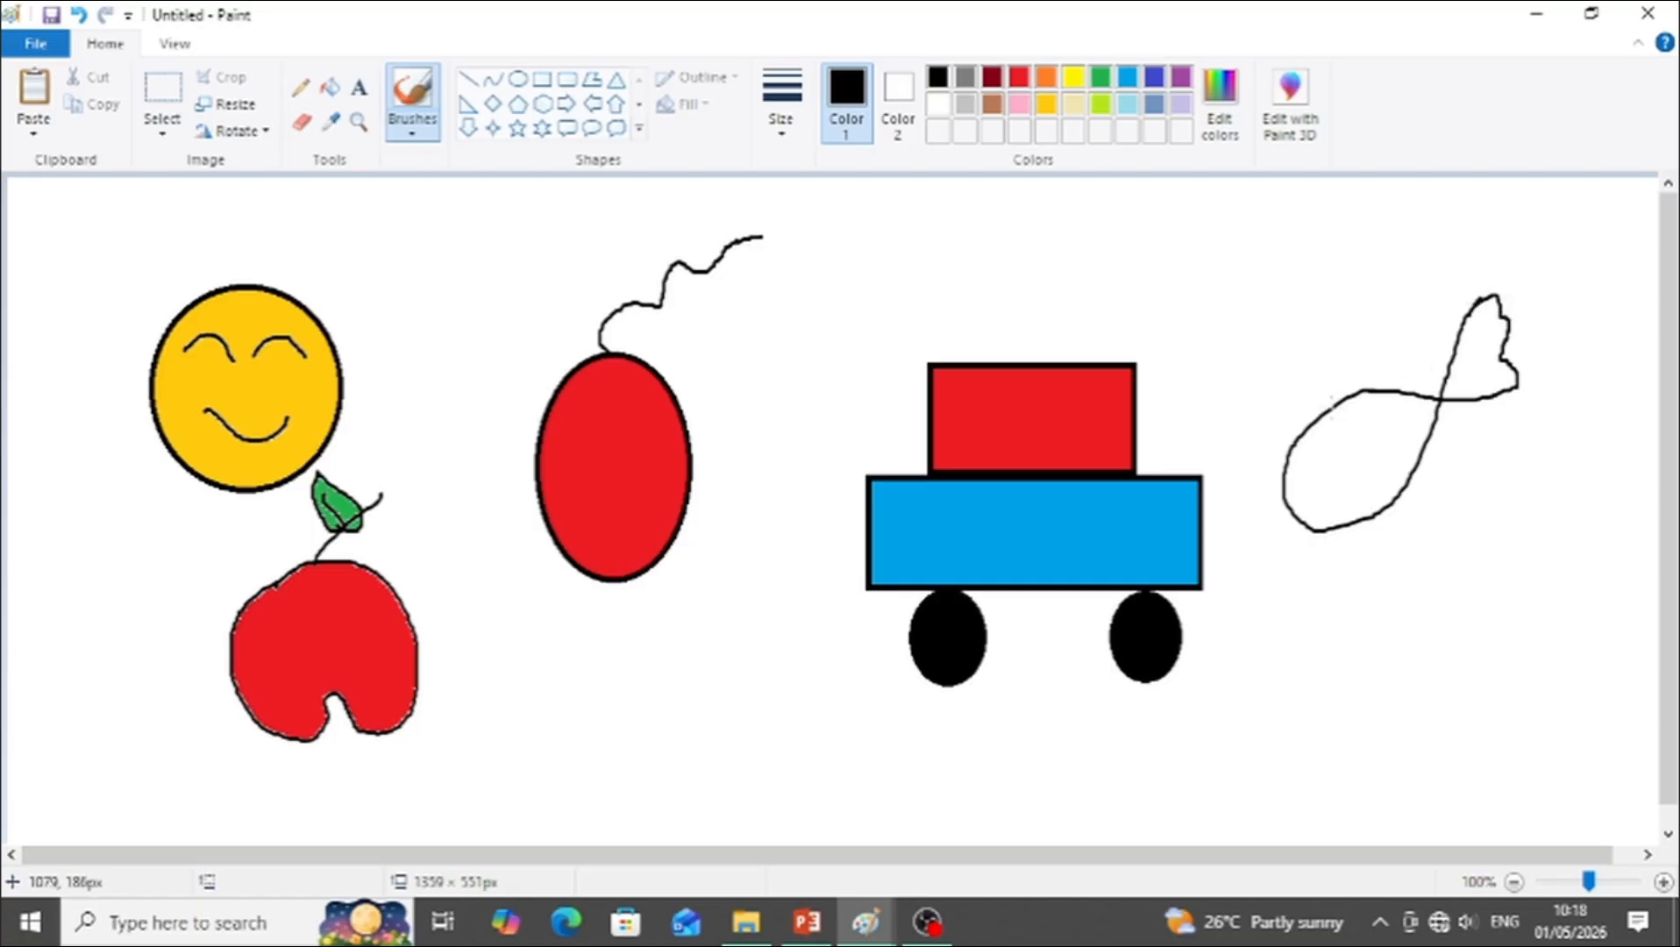
{"action": "left_click_drag", "start_coordinate": [1306, 392], "coordinate": [1319, 313]}
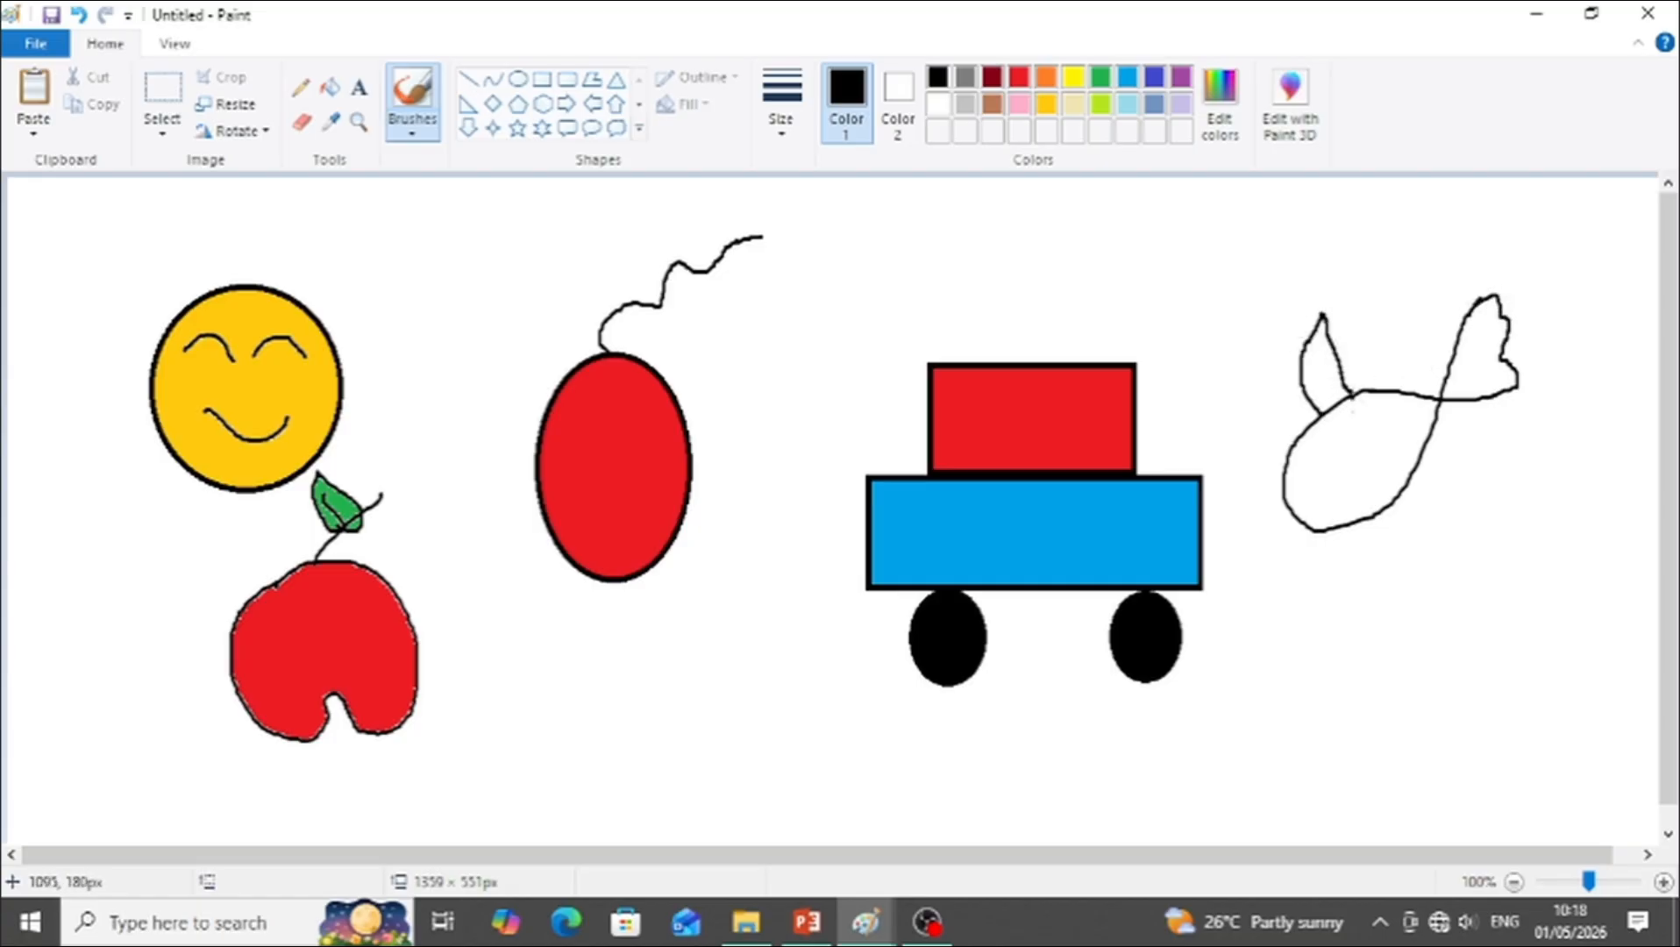
{"action": "mouse_move", "coordinate": [1412, 476]}
{"action": "left_mouse_down"}
{"action": "mouse_move", "coordinate": [1478, 491]}
{"action": "mouse_move", "coordinate": [1390, 524]}
{"action": "left_mouse_up"}
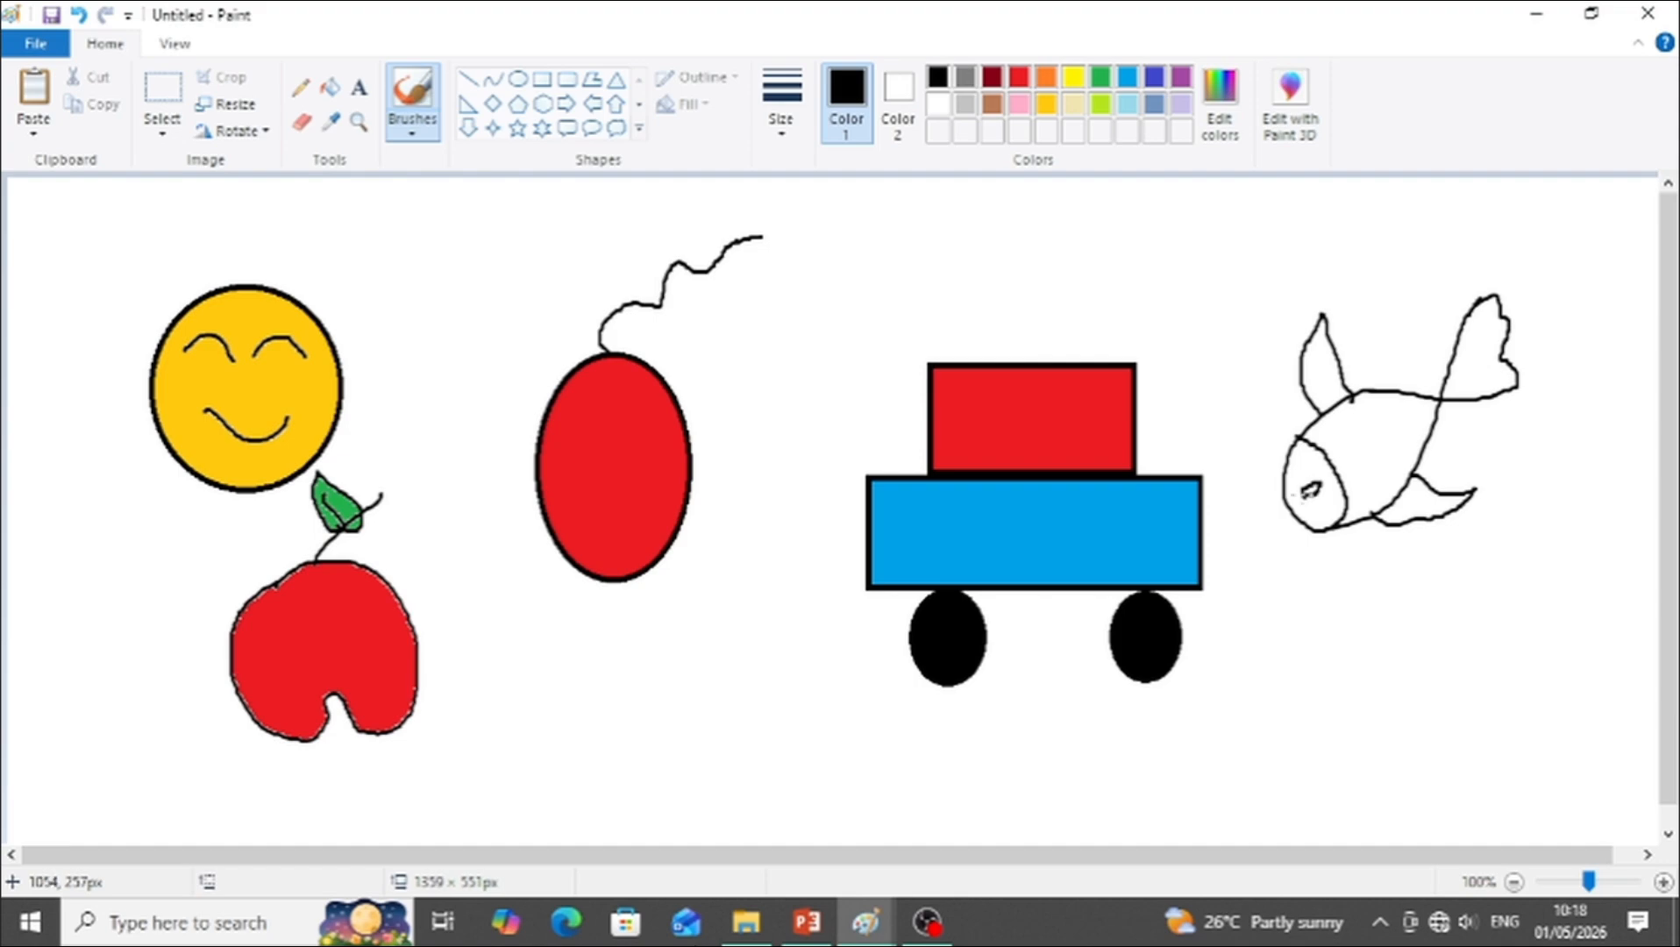
Step: Fill the fish's upper fin, tail and lower fin with purple
{"action": "left_click", "coordinate": [1154, 77]}
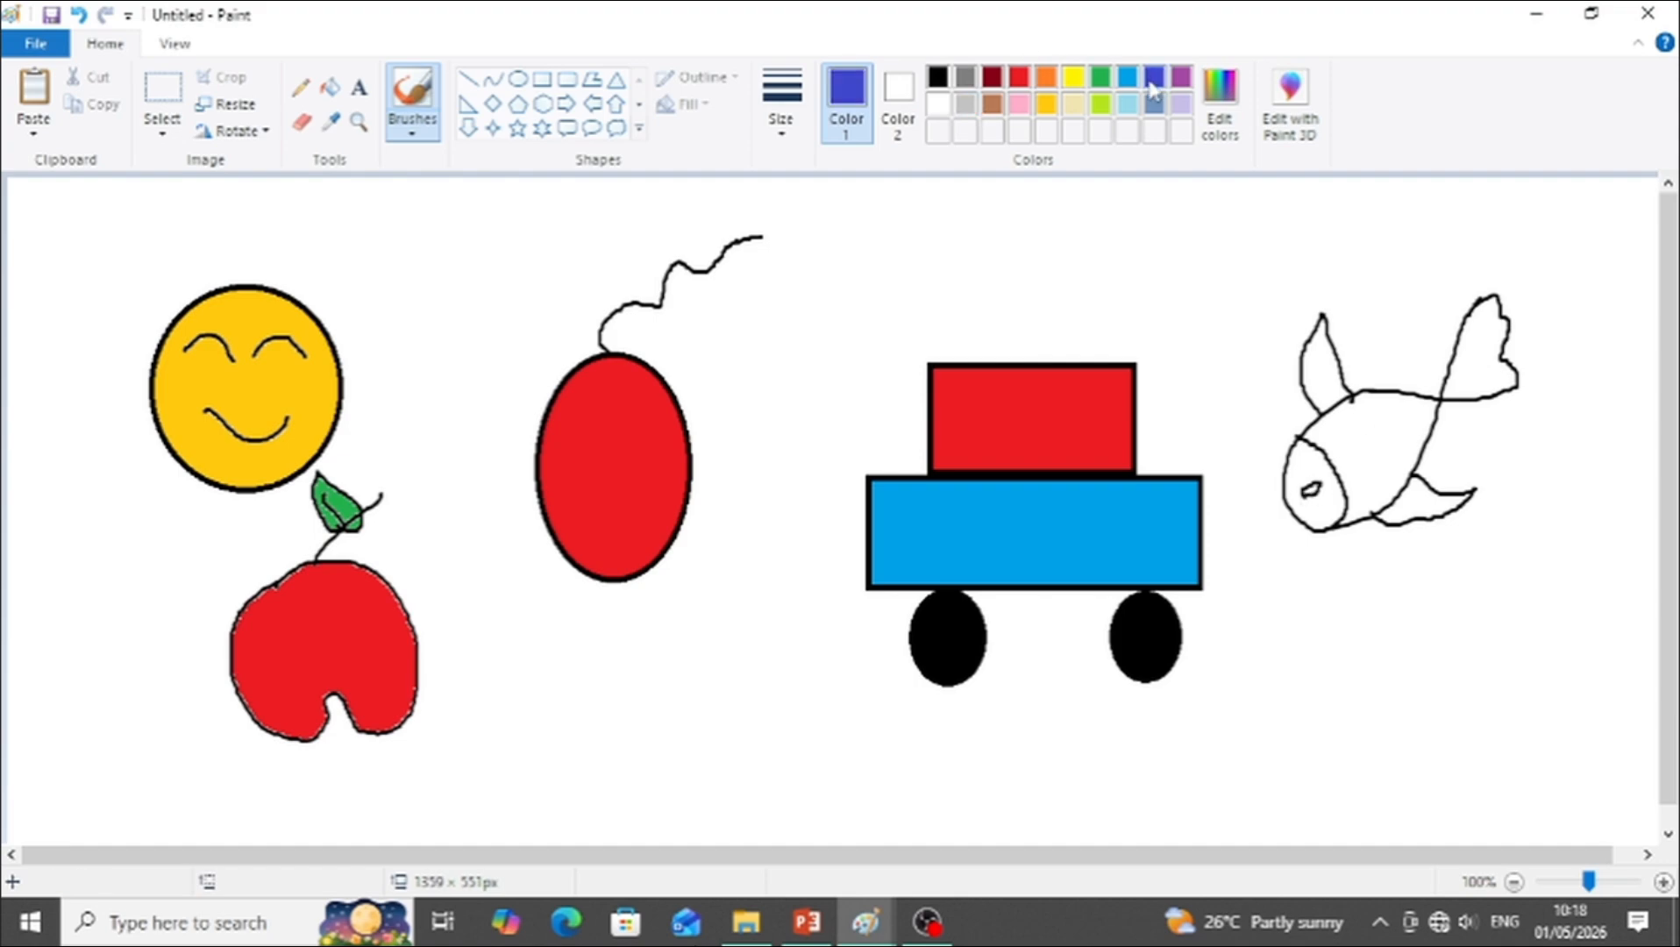
{"action": "left_click", "coordinate": [330, 87]}
{"action": "left_click", "coordinate": [1182, 77]}
{"action": "left_click", "coordinate": [1321, 364]}
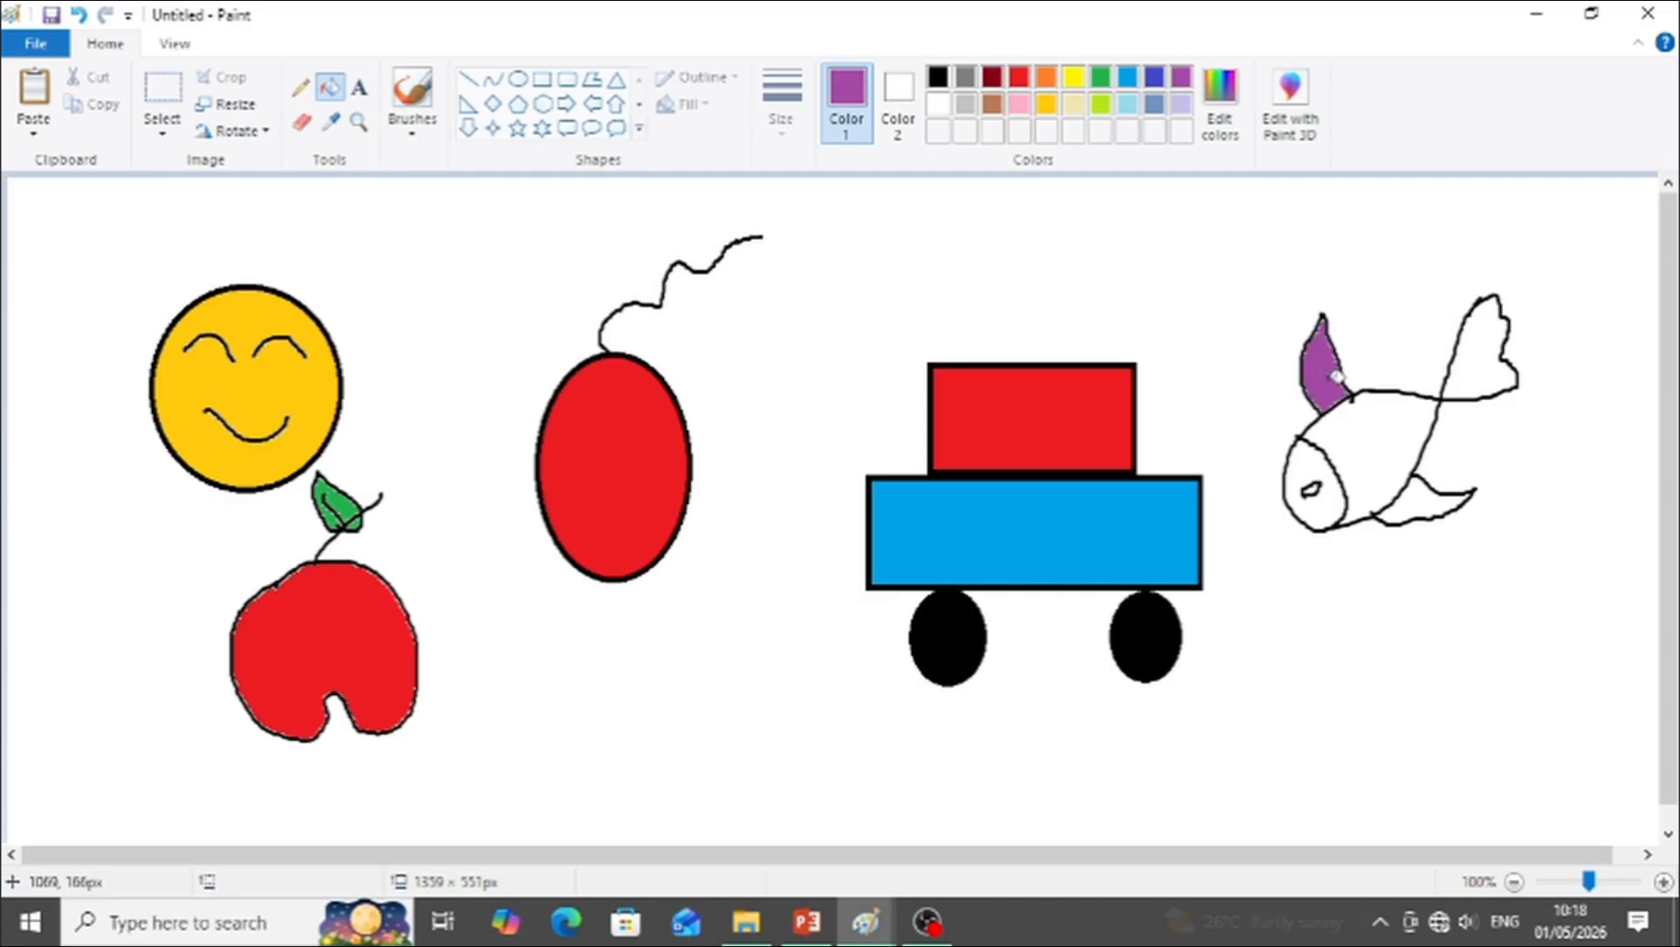
{"action": "left_click", "coordinate": [1500, 358]}
{"action": "left_click", "coordinate": [1427, 507]}
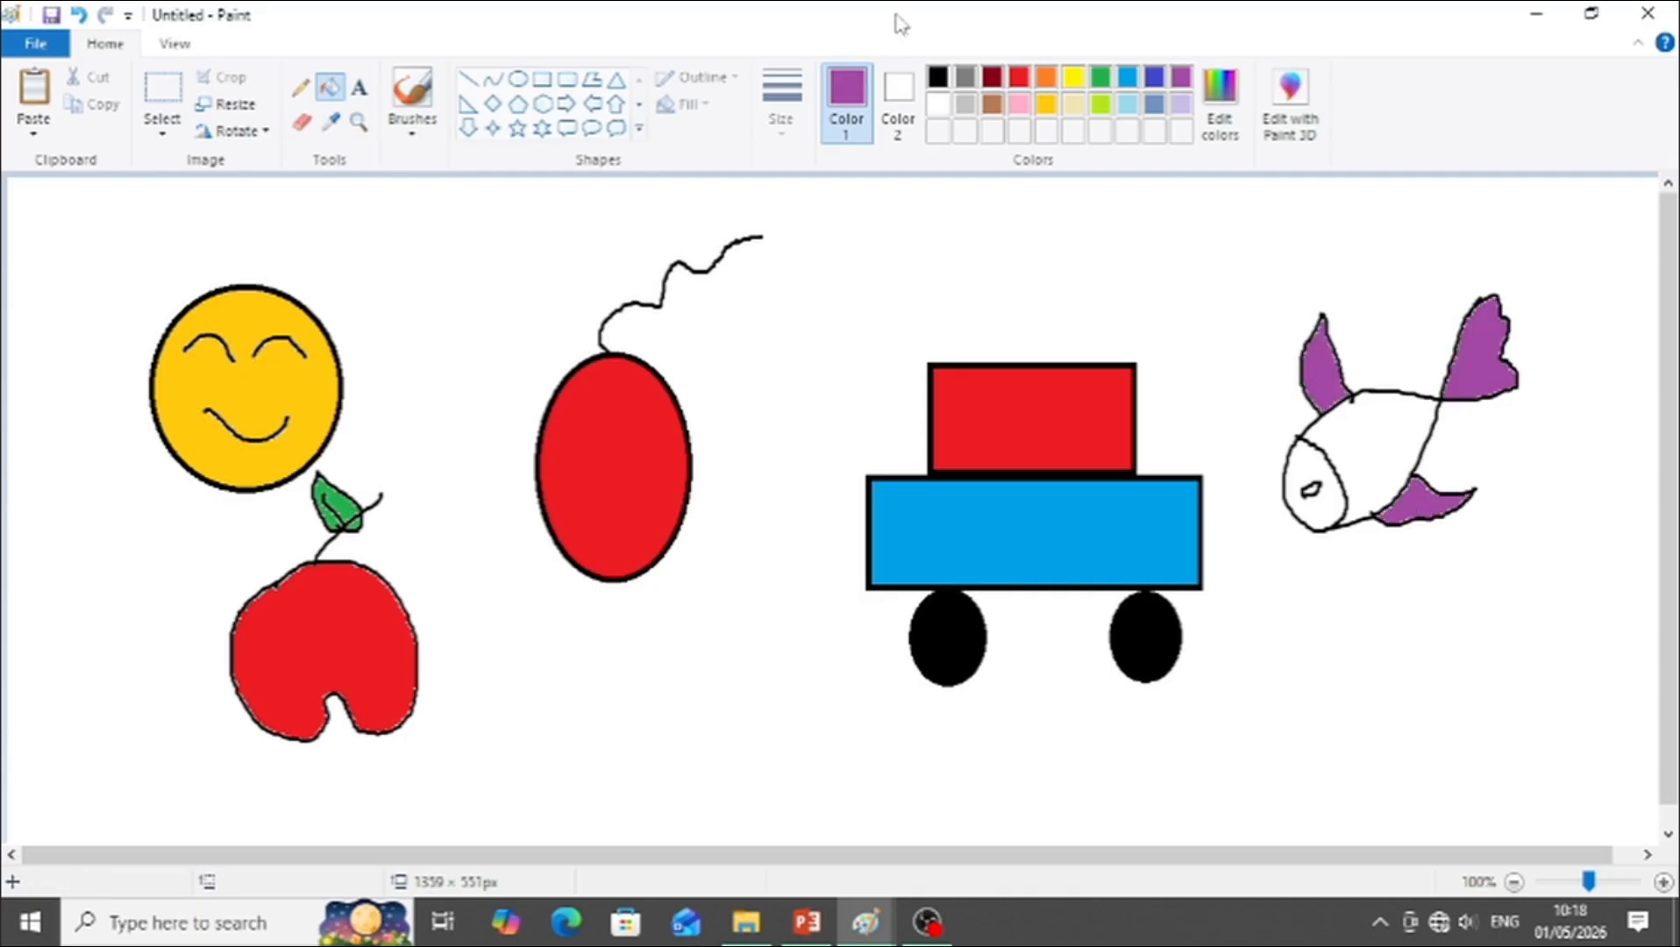
Step: Fill the fish's body with pink and its head with gold
{"action": "left_click", "coordinate": [1019, 103]}
{"action": "left_click", "coordinate": [1361, 482]}
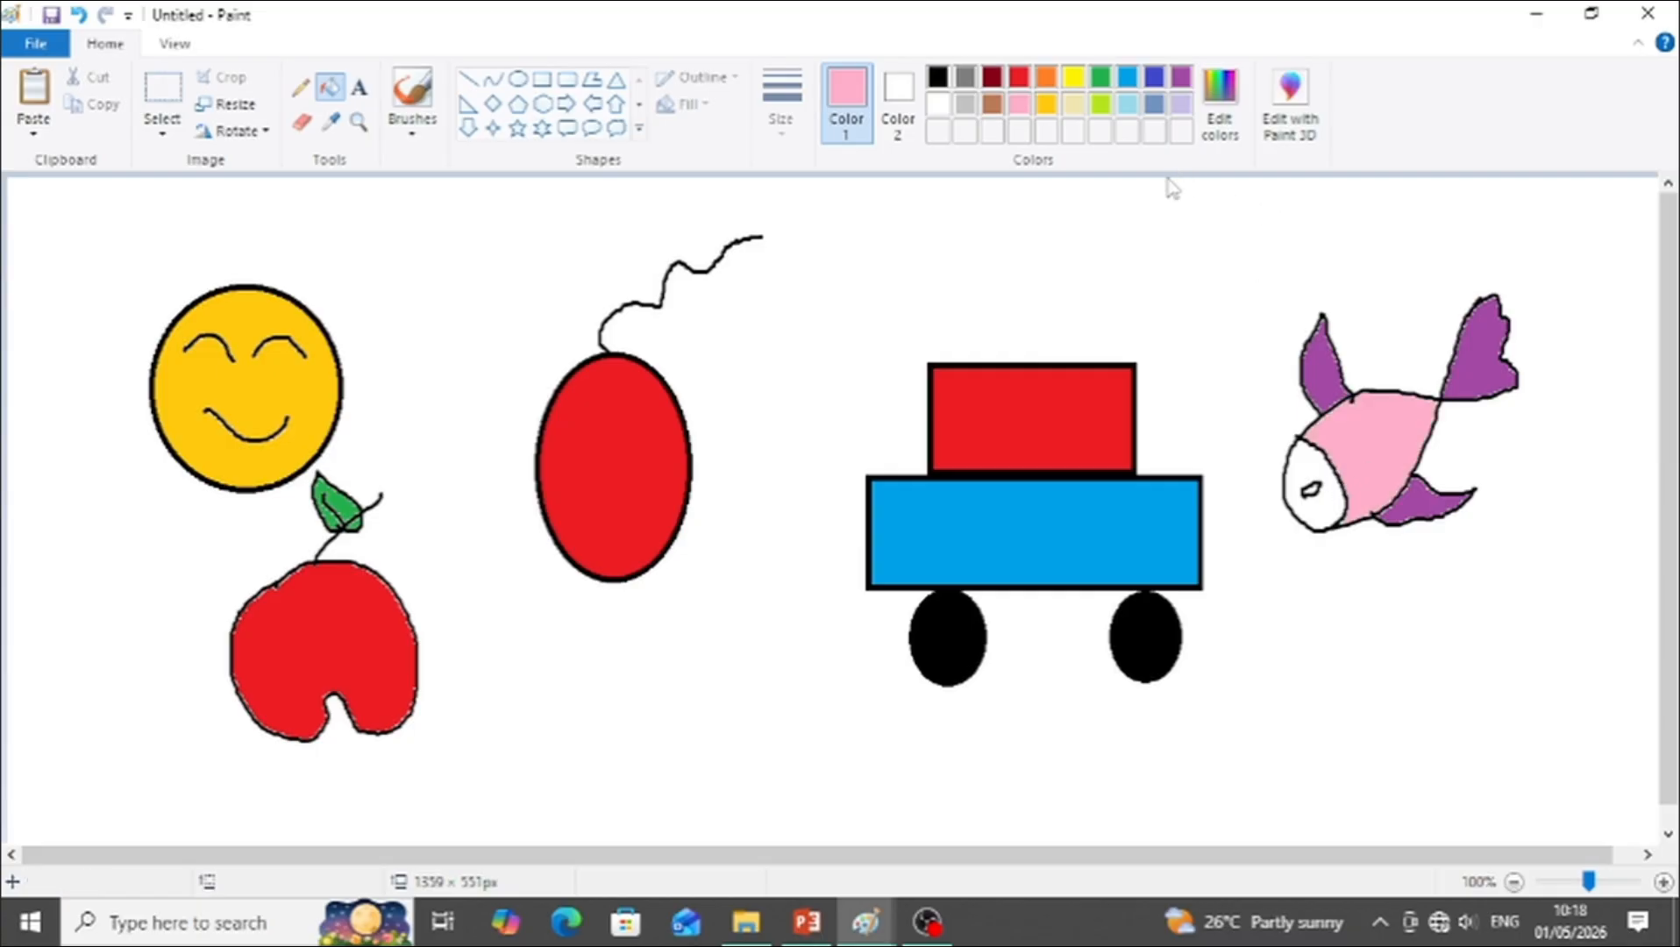
{"action": "left_click", "coordinate": [1046, 103]}
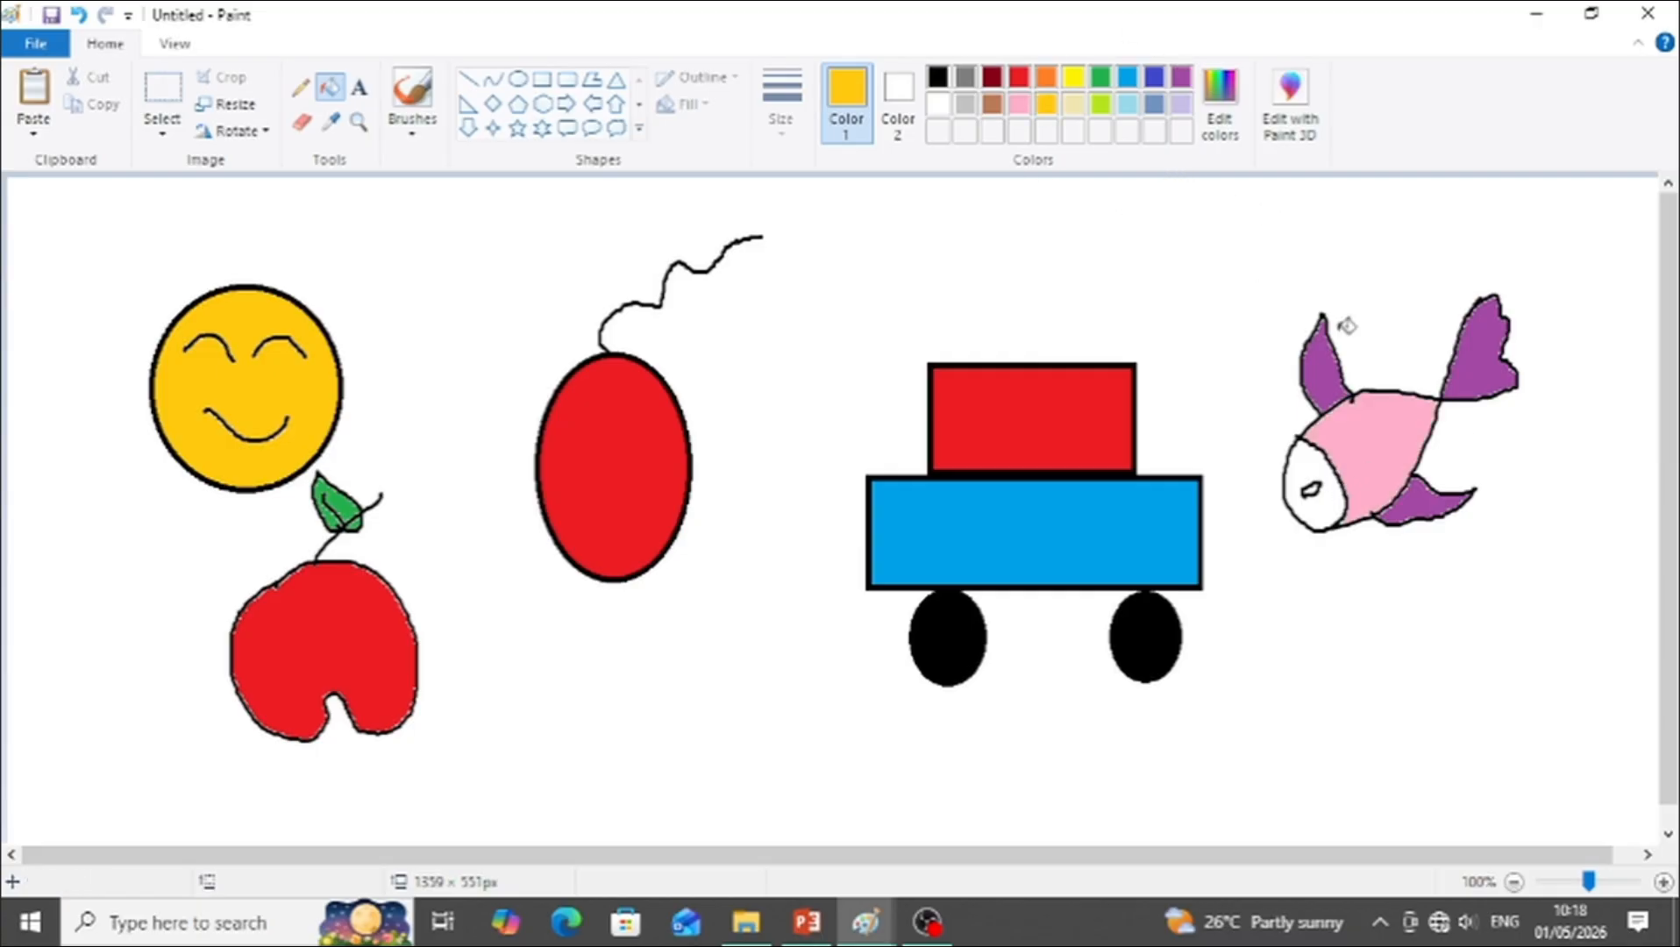
{"action": "left_click", "coordinate": [1291, 489]}
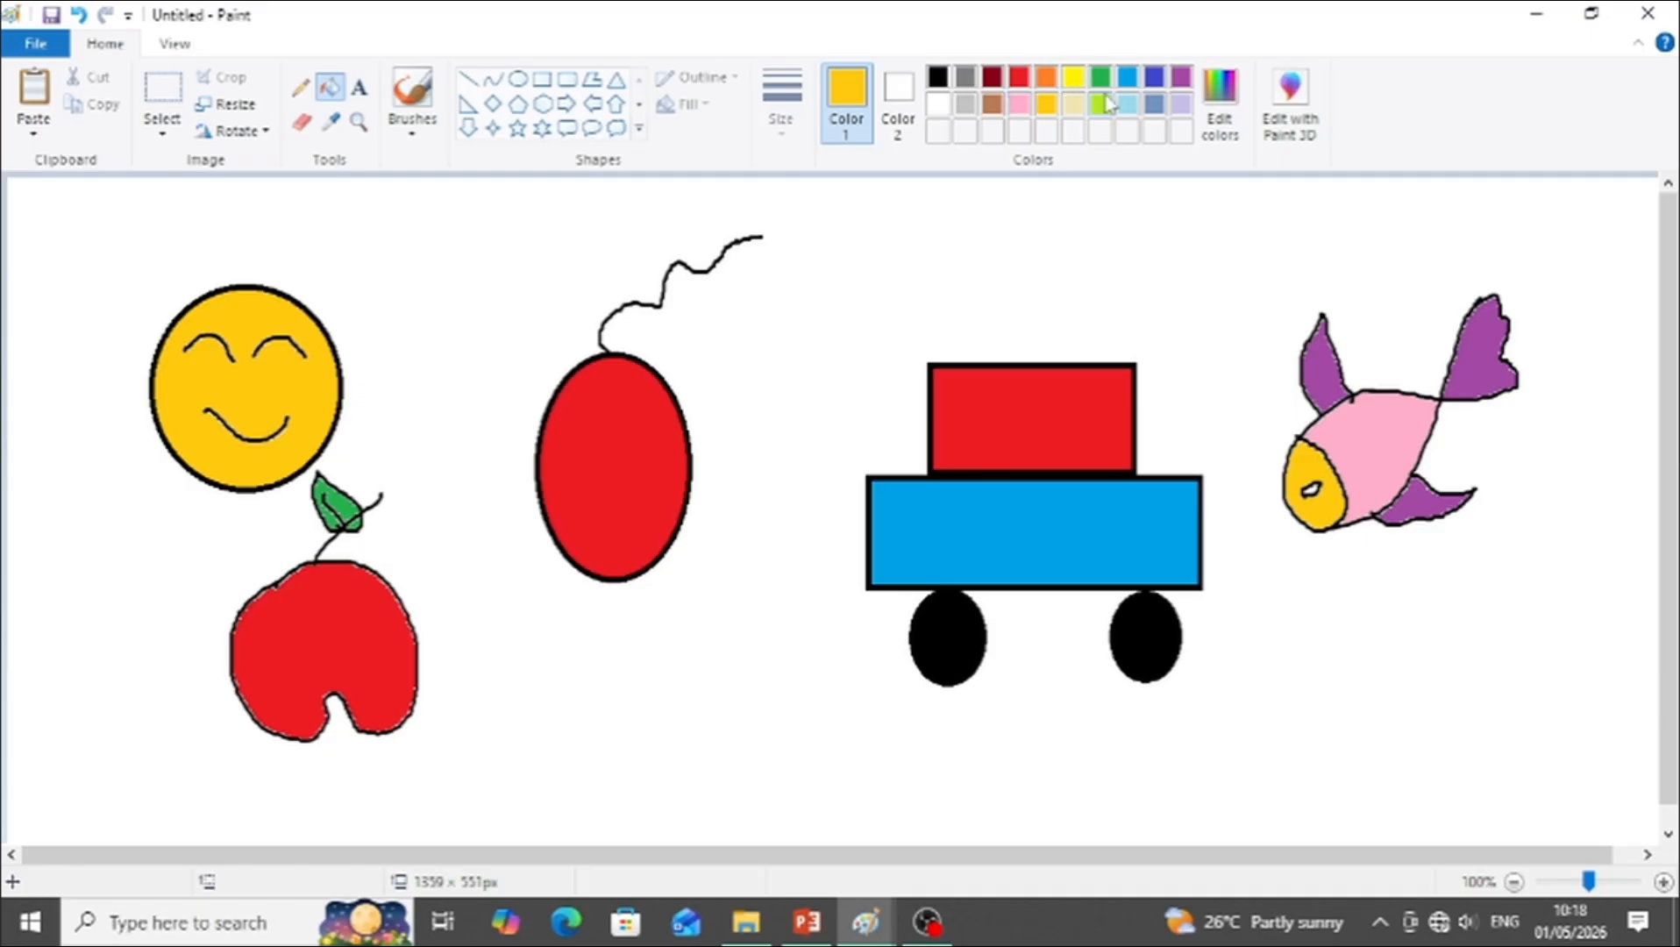
Step: Fill the fish's eye with bright blue, undoing and repeating the fill
{"action": "left_click", "coordinate": [1127, 79]}
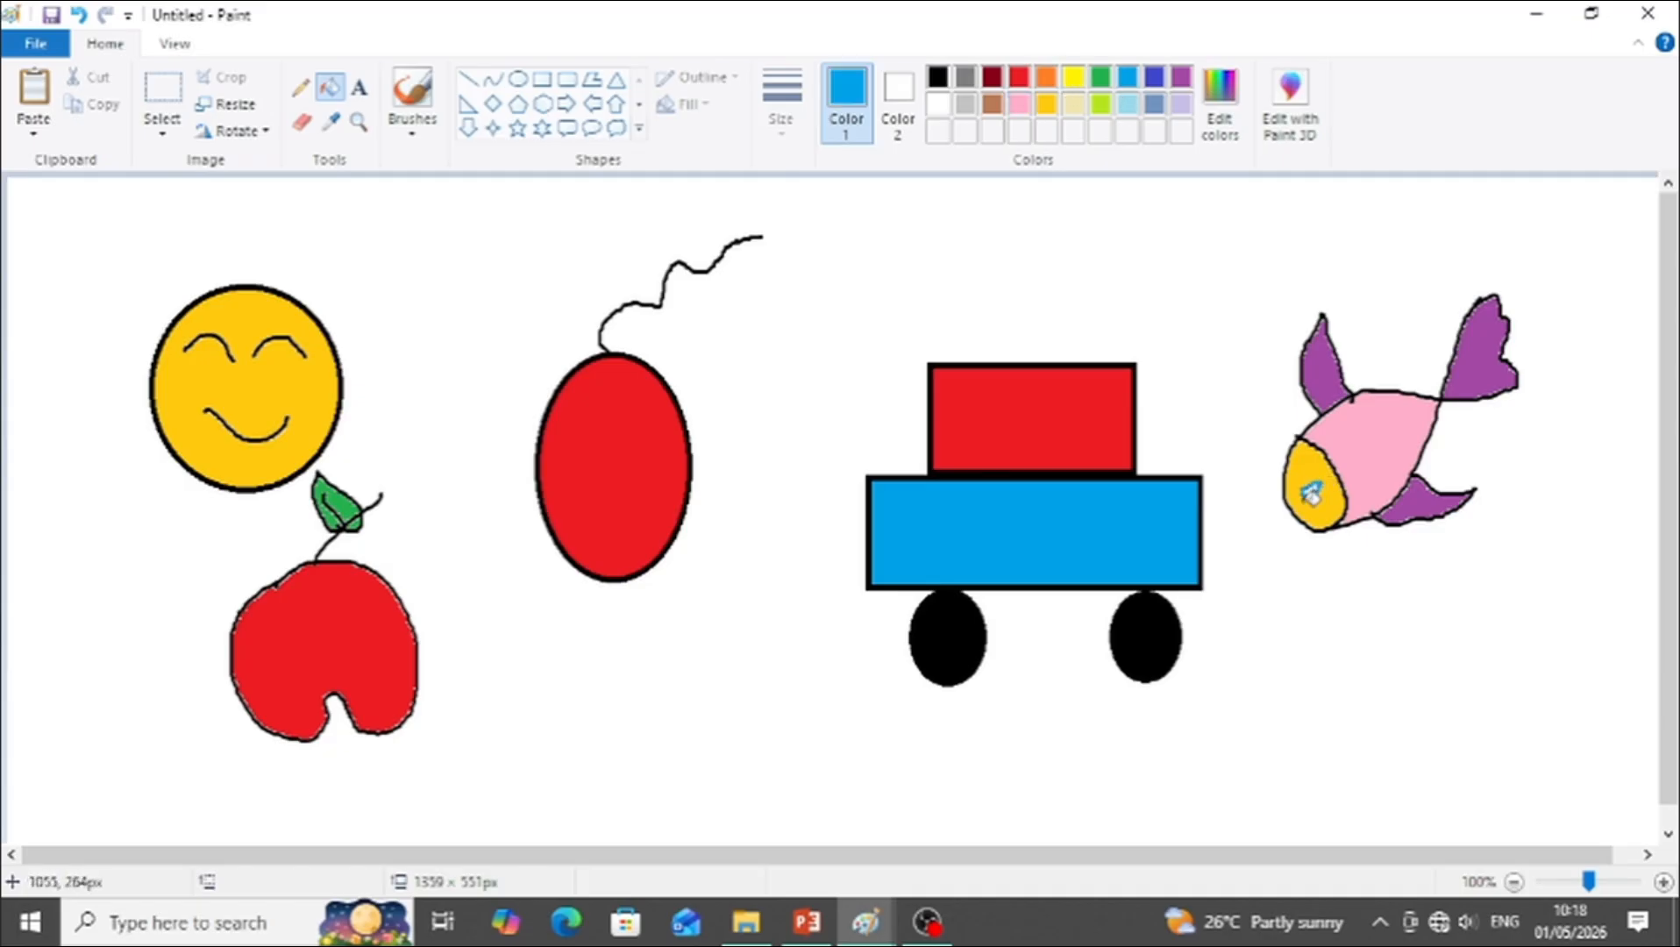
{"action": "left_click", "coordinate": [1311, 491]}
{"action": "left_click", "coordinate": [78, 15]}
{"action": "left_click", "coordinate": [1313, 490]}
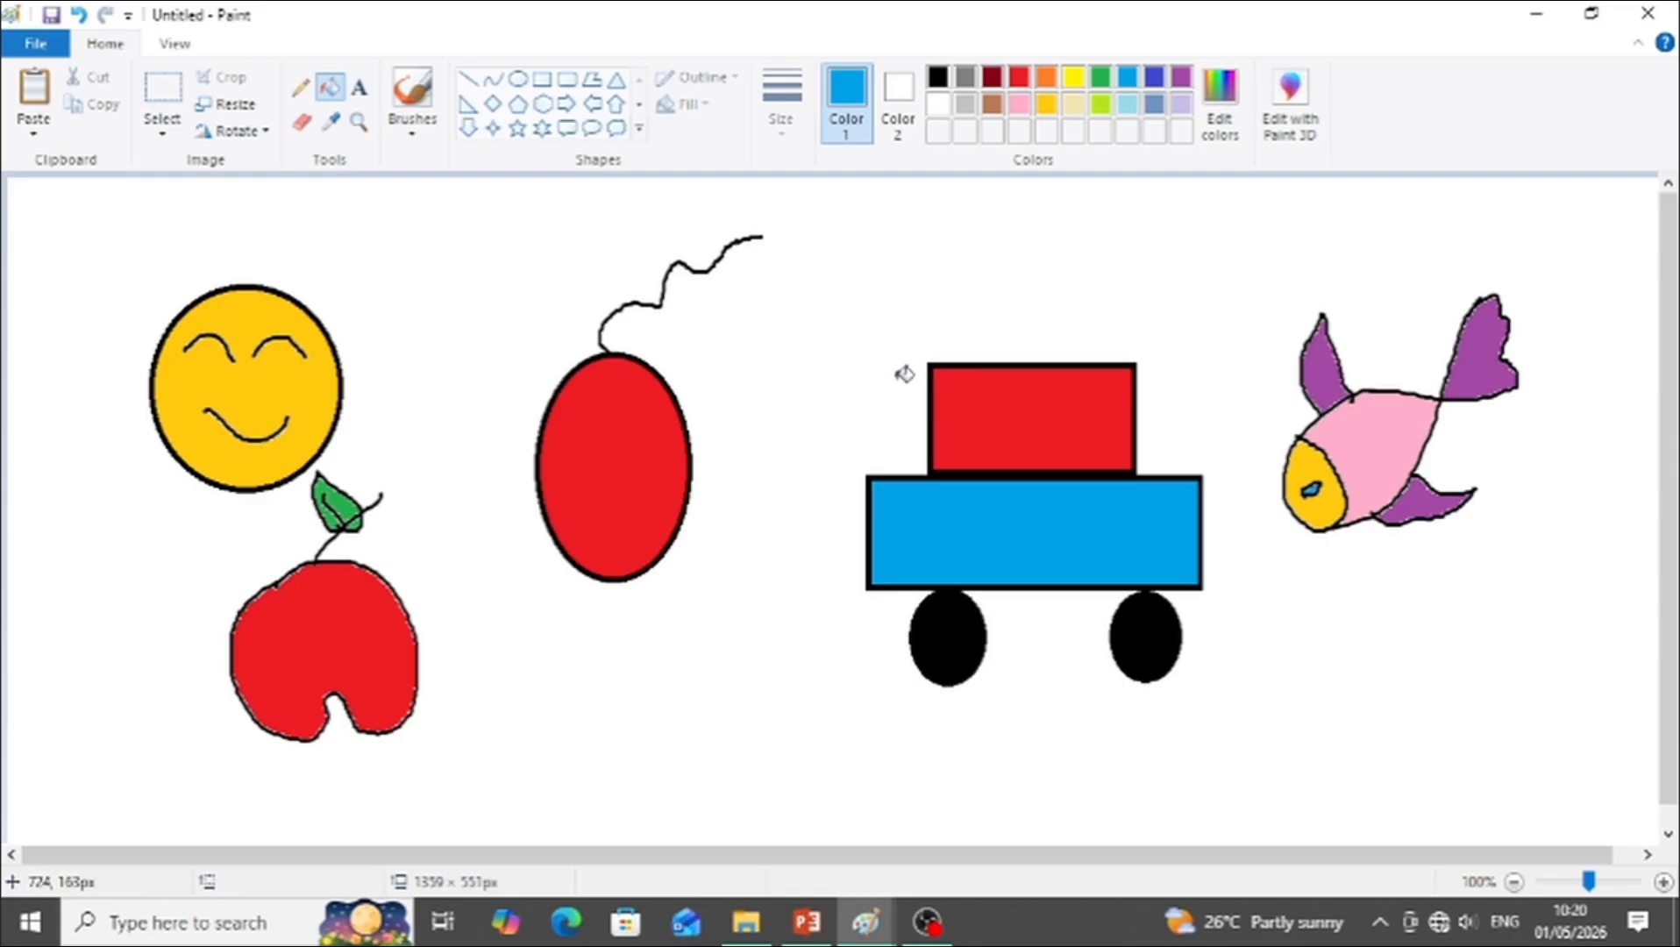
Step: Open the Save As dialog for the drawing and select the whole default file name for replacement
{"action": "left_click", "coordinate": [34, 44]}
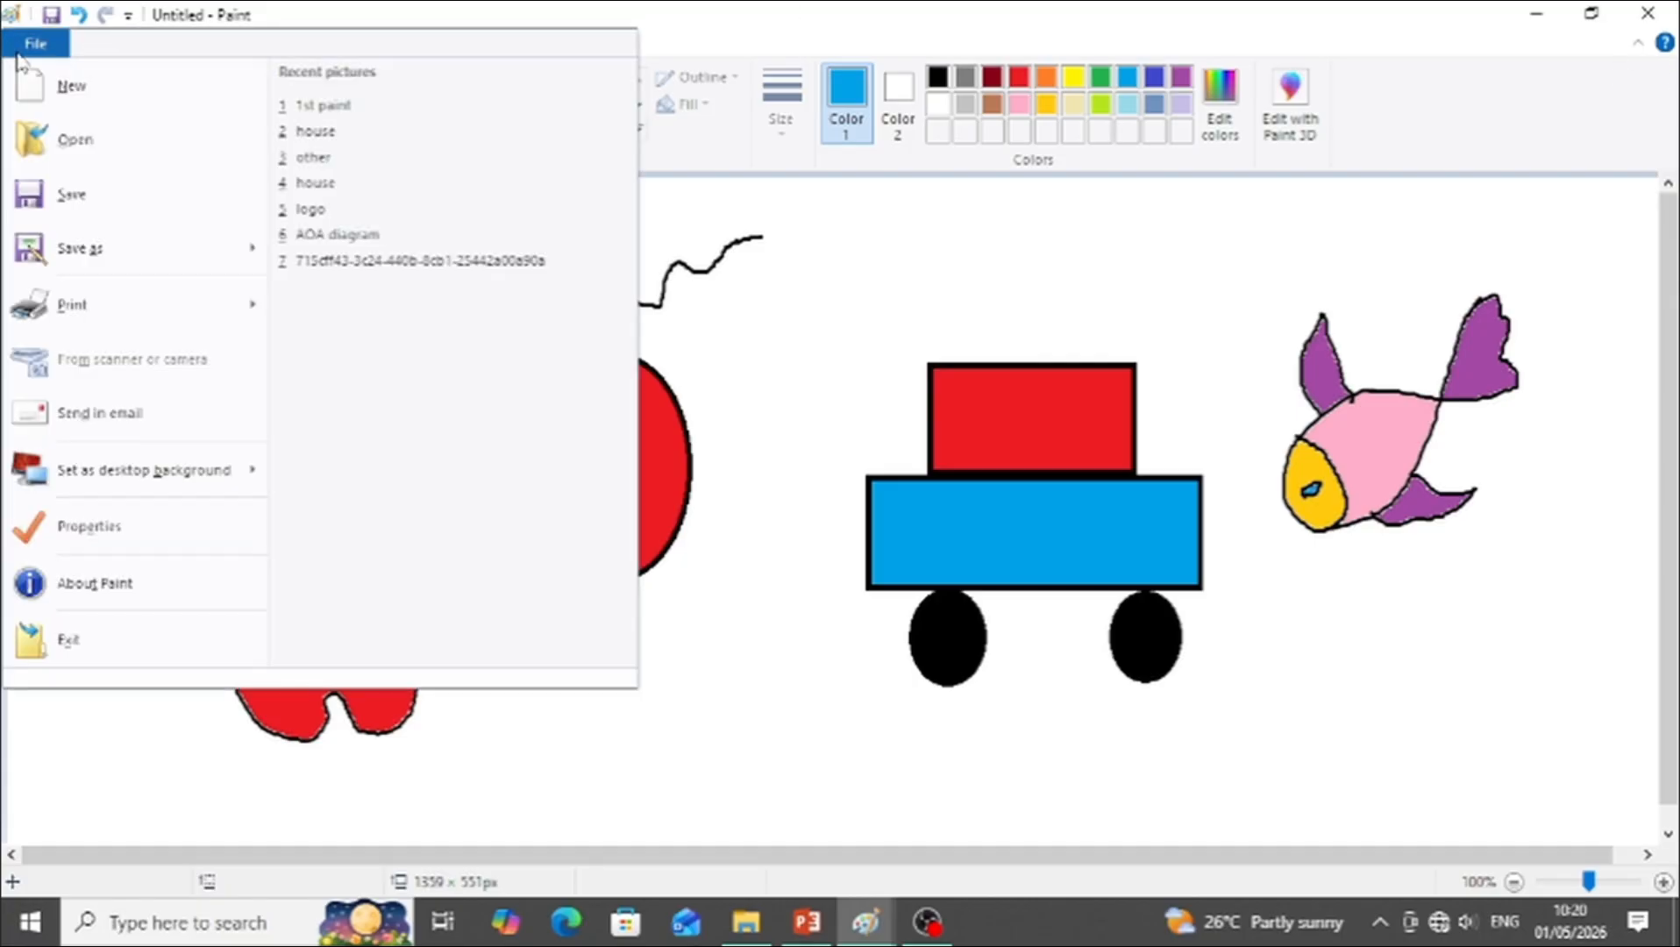
{"action": "left_click", "coordinate": [79, 209]}
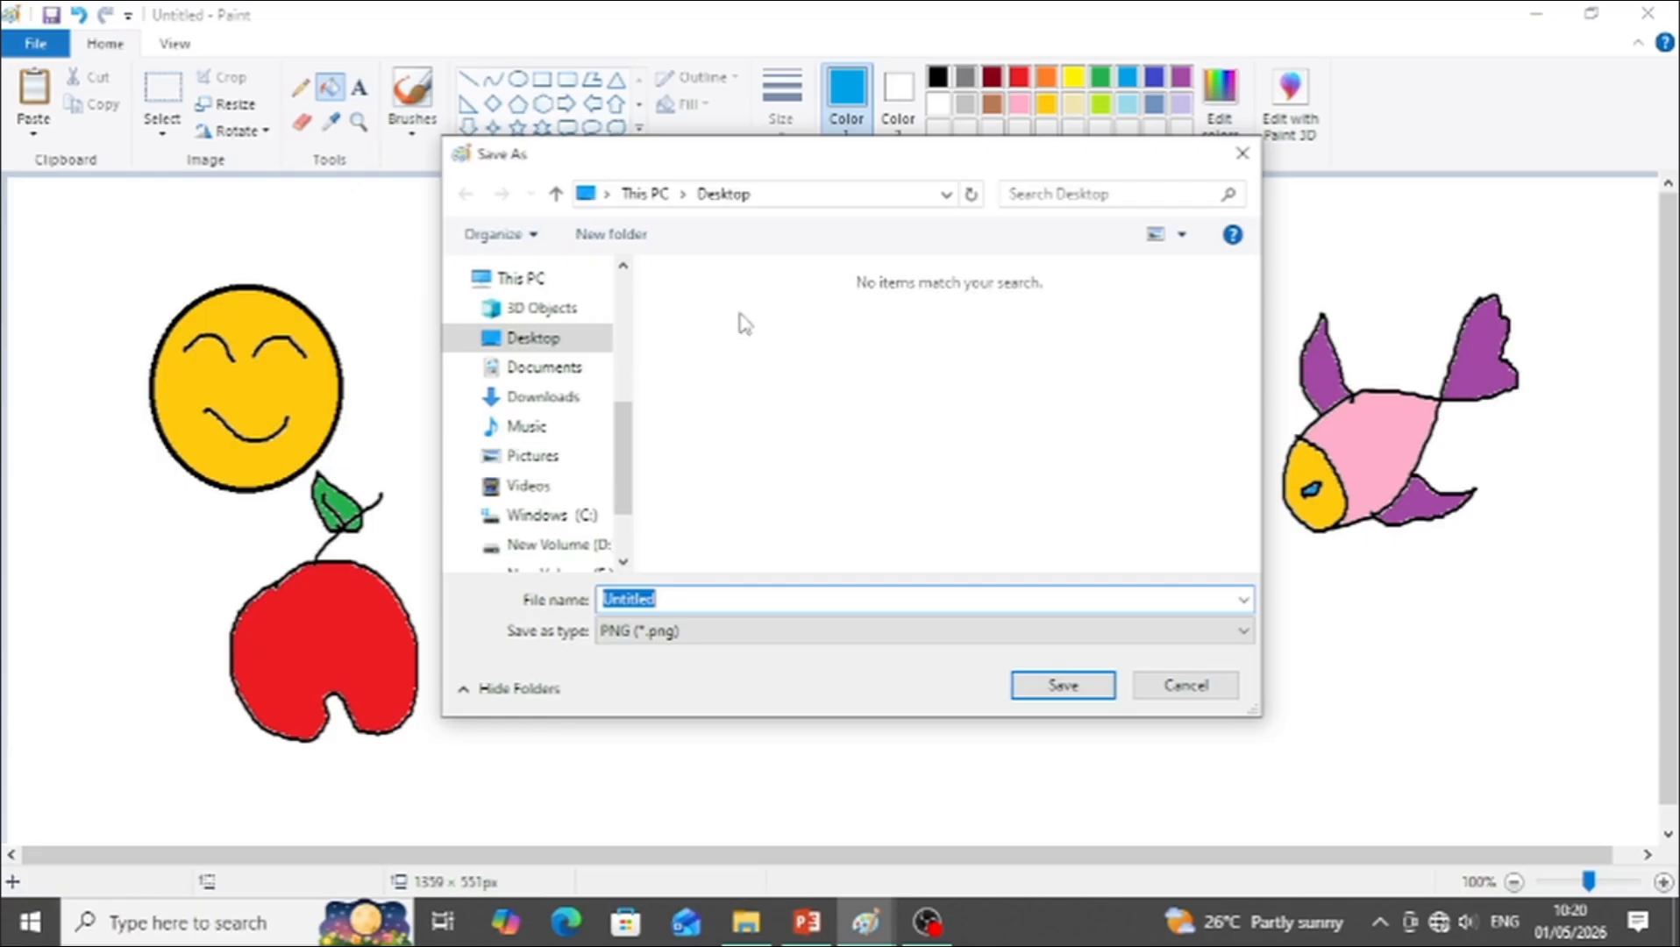
{"action": "left_click", "coordinate": [686, 603]}
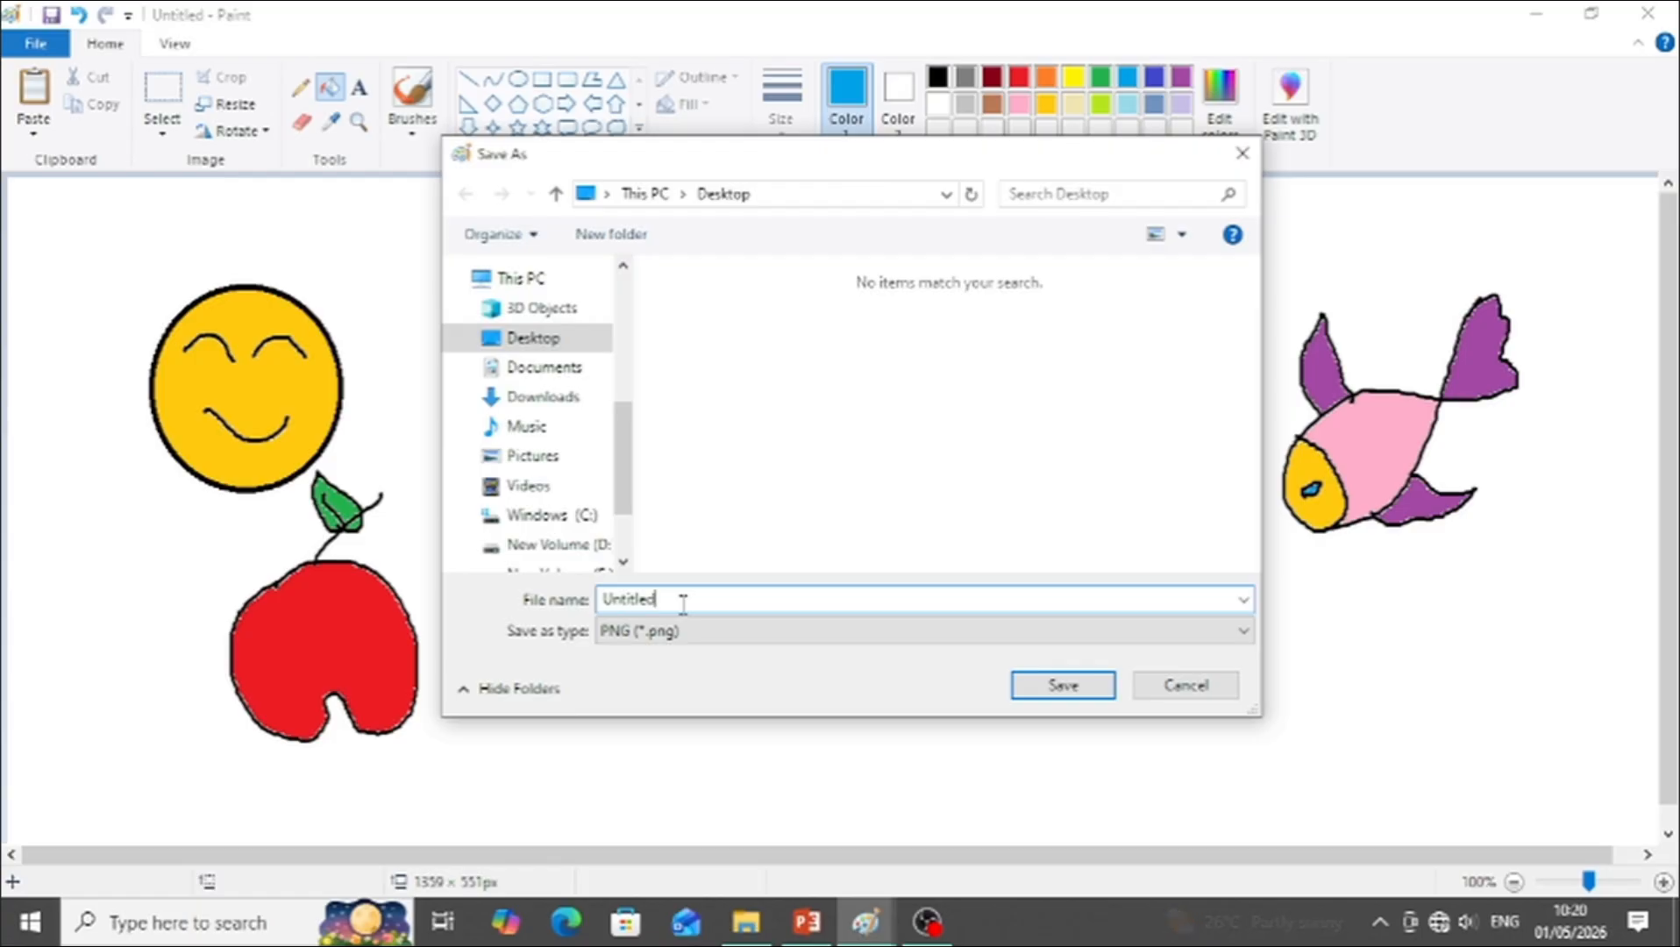
{"action": "double_click", "coordinate": [684, 604]}
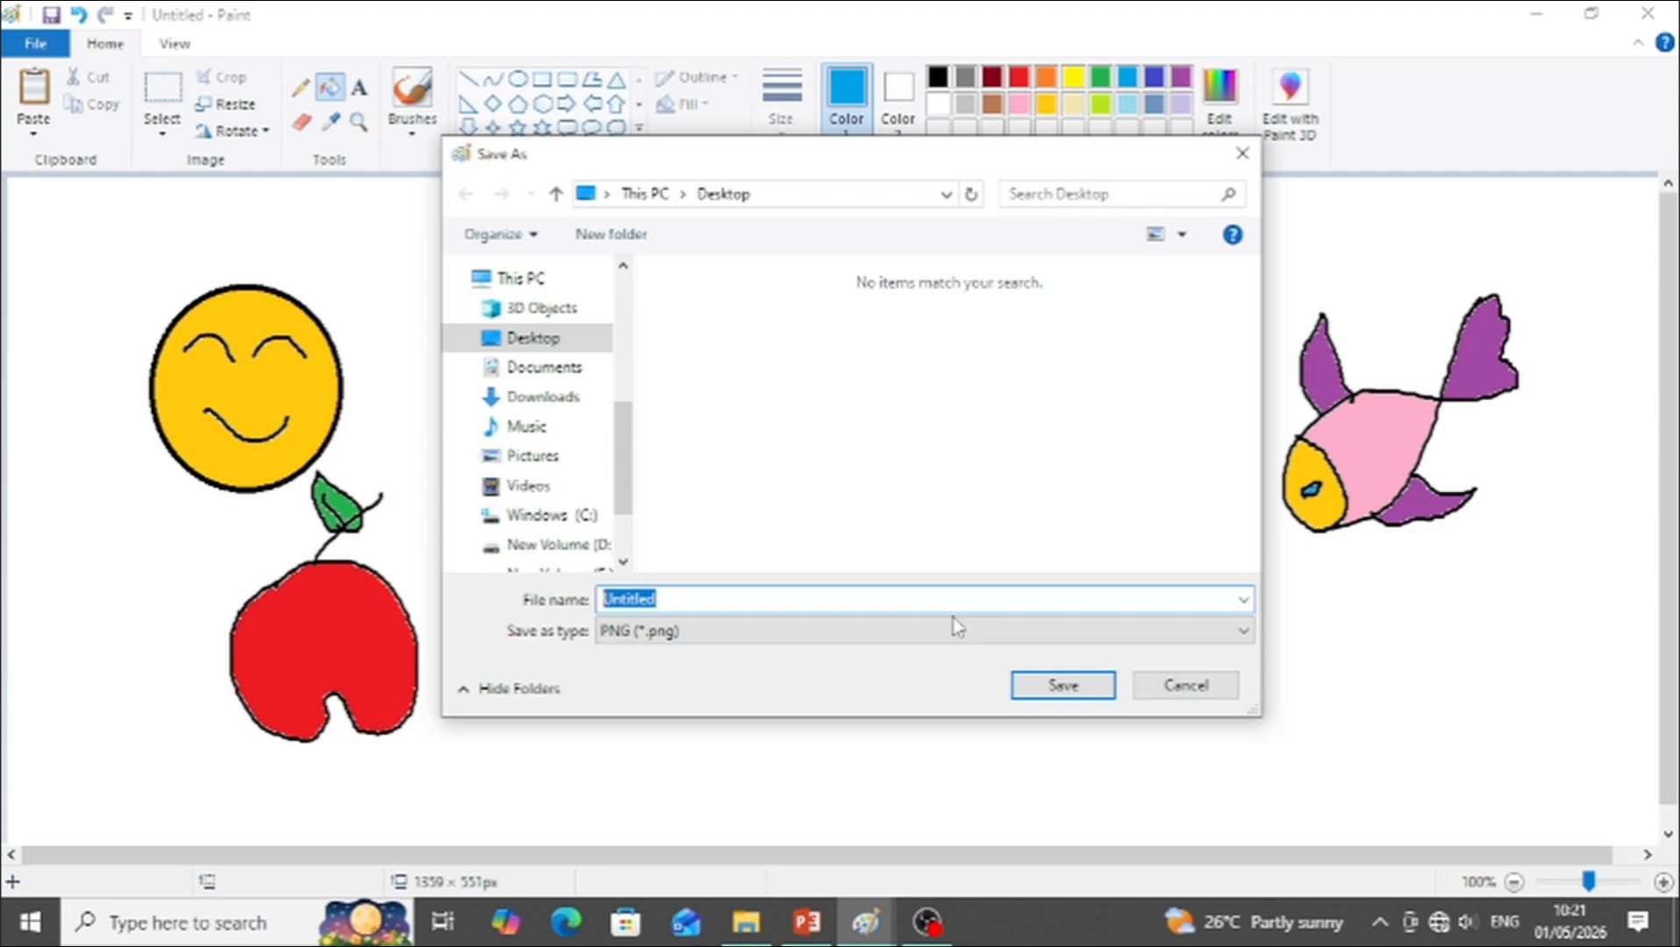
{"action": "type", "text": "drawing"}
{"action": "key", "text": "BackSpace"}
{"action": "key", "text": "BackSpace"}
{"action": "key", "text": "BackSpace"}
{"action": "key", "text": "BackSpace"}
{"action": "key", "text": "BackSpace"}
{"action": "key", "text": "BackSpace"}
{"action": "key", "text": "BackSpace"}
{"action": "type", "text": "pain"}
{"action": "key", "text": "BackSpace"}
{"action": "key", "text": "BackSpace"}
{"action": "key", "text": "BackSpace"}
{"action": "key", "text": "BackSpace"}
Step: Name the file mypaint and save the drawing as a PNG on the Desktop
{"action": "type", "text": "my"}
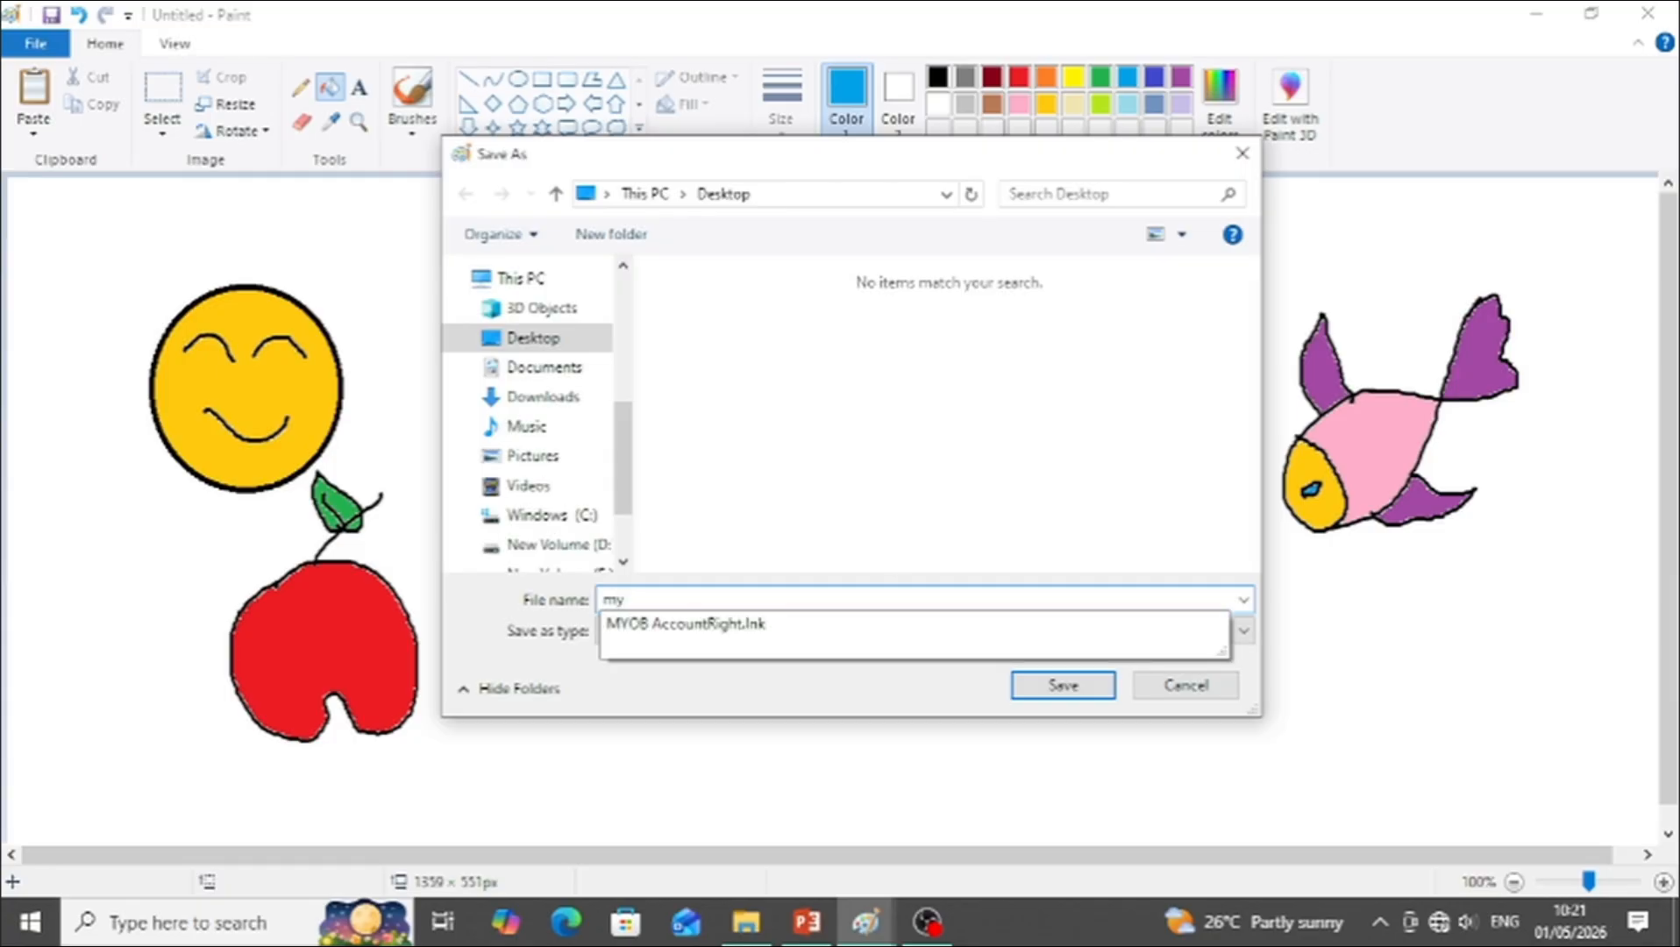
{"action": "type", "text": "pain"}
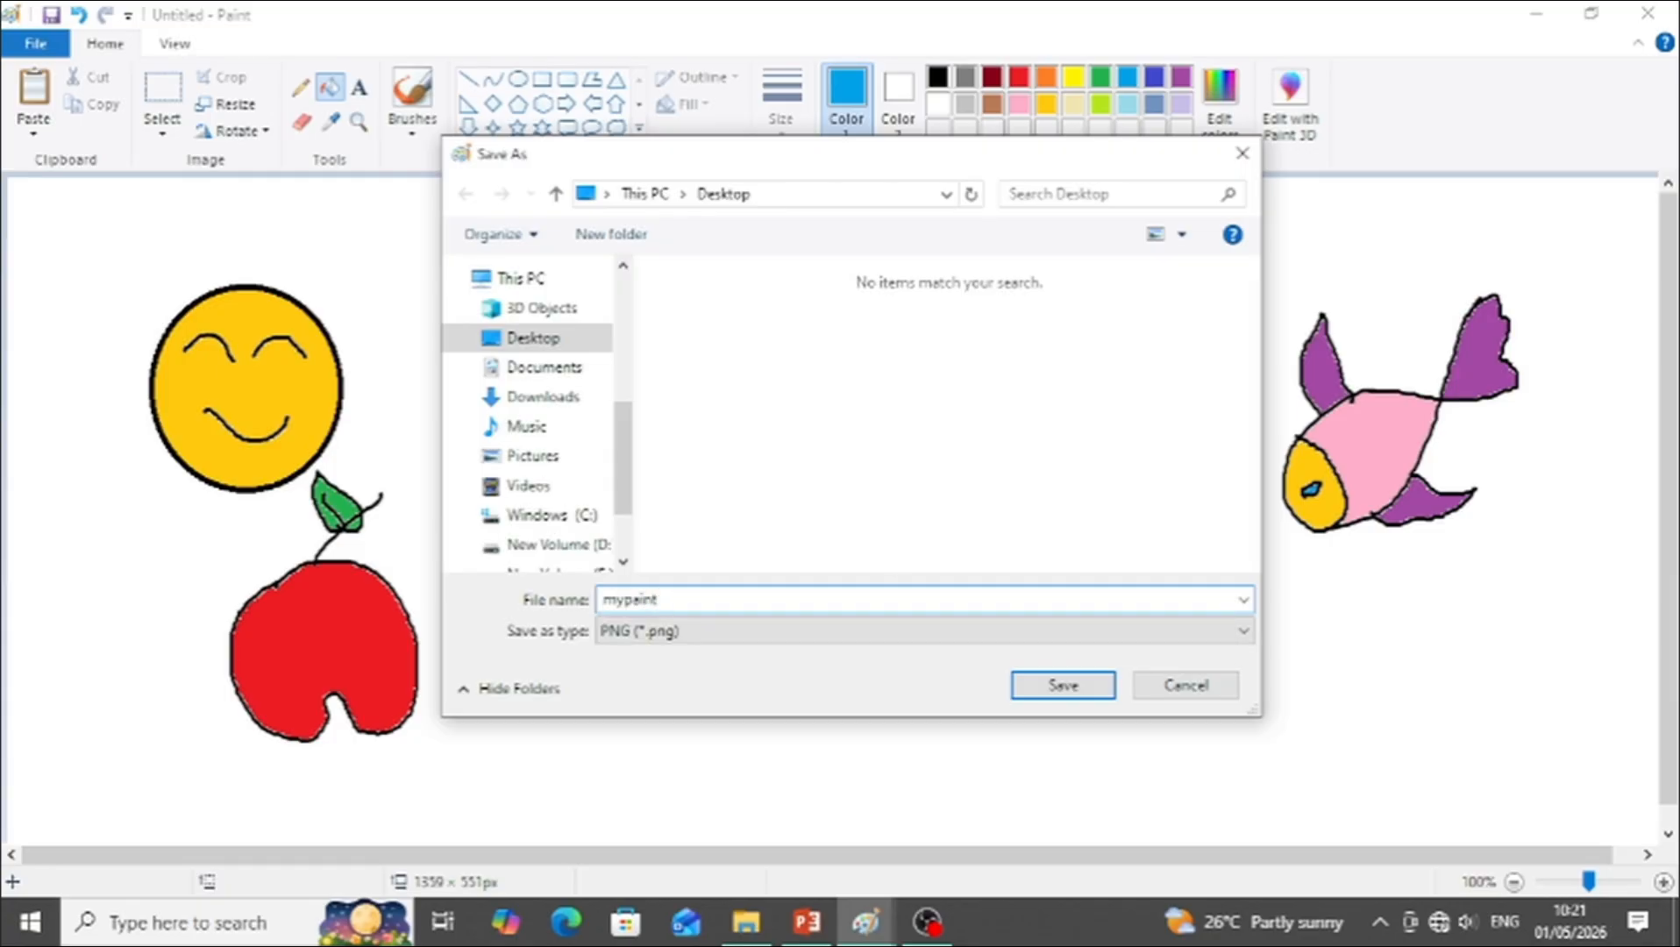
{"action": "type", "text": "t"}
{"action": "left_click", "coordinate": [1070, 697]}
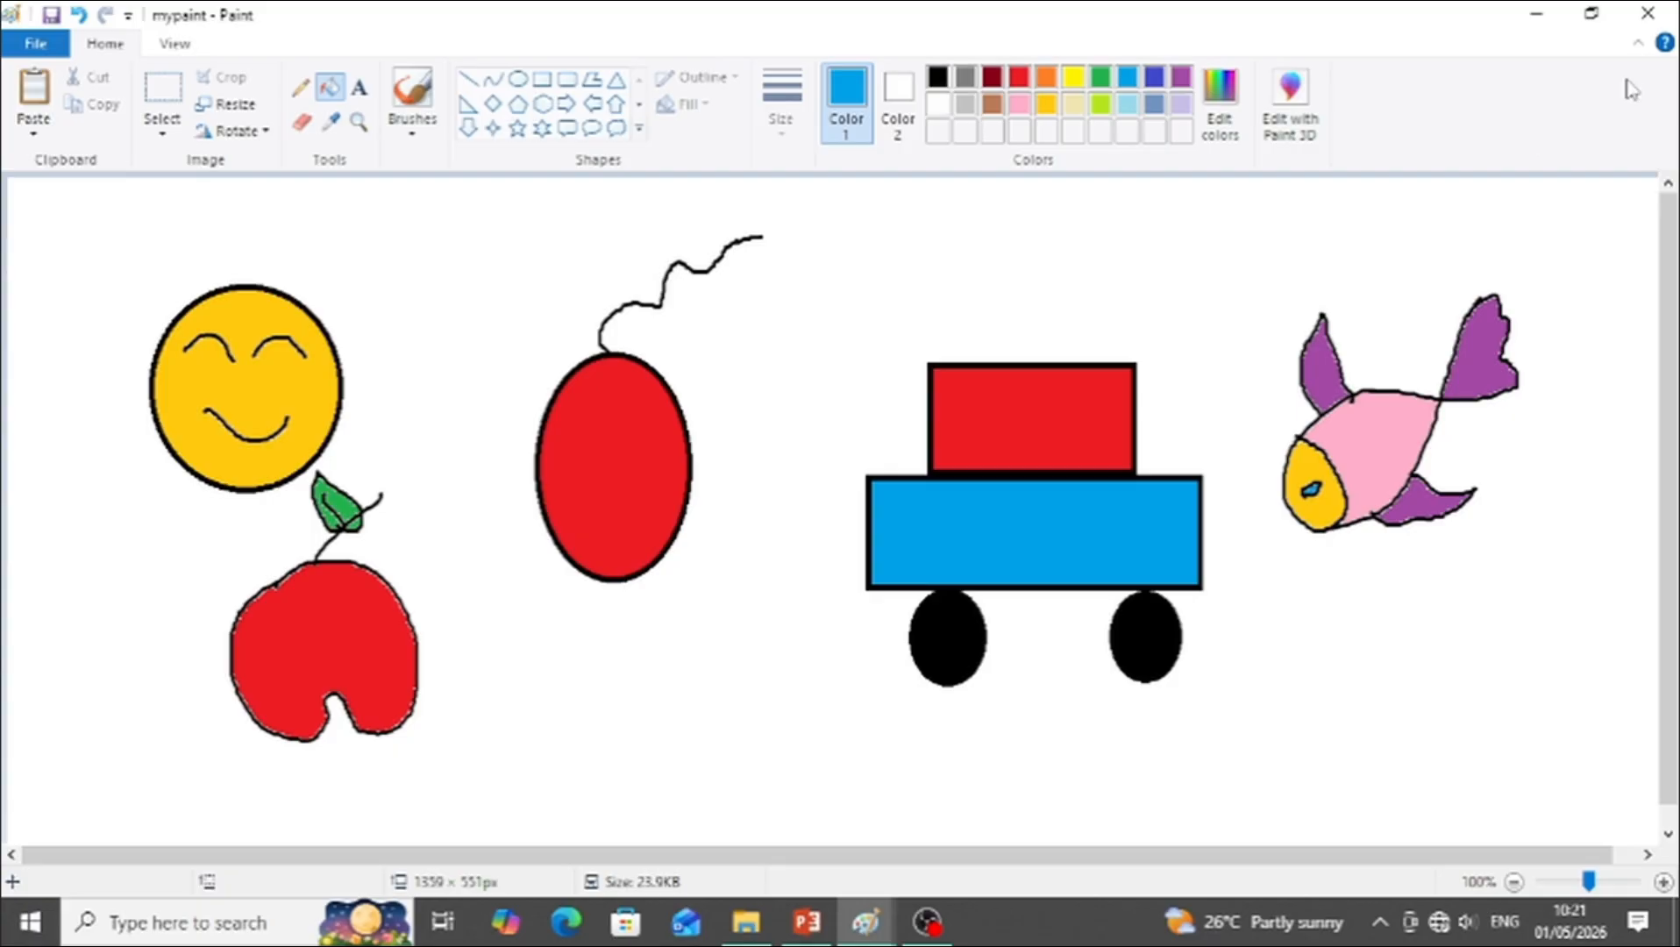
Step: Close the saved drawing and start Paint again from the Windows search
{"action": "left_click", "coordinate": [1666, 26]}
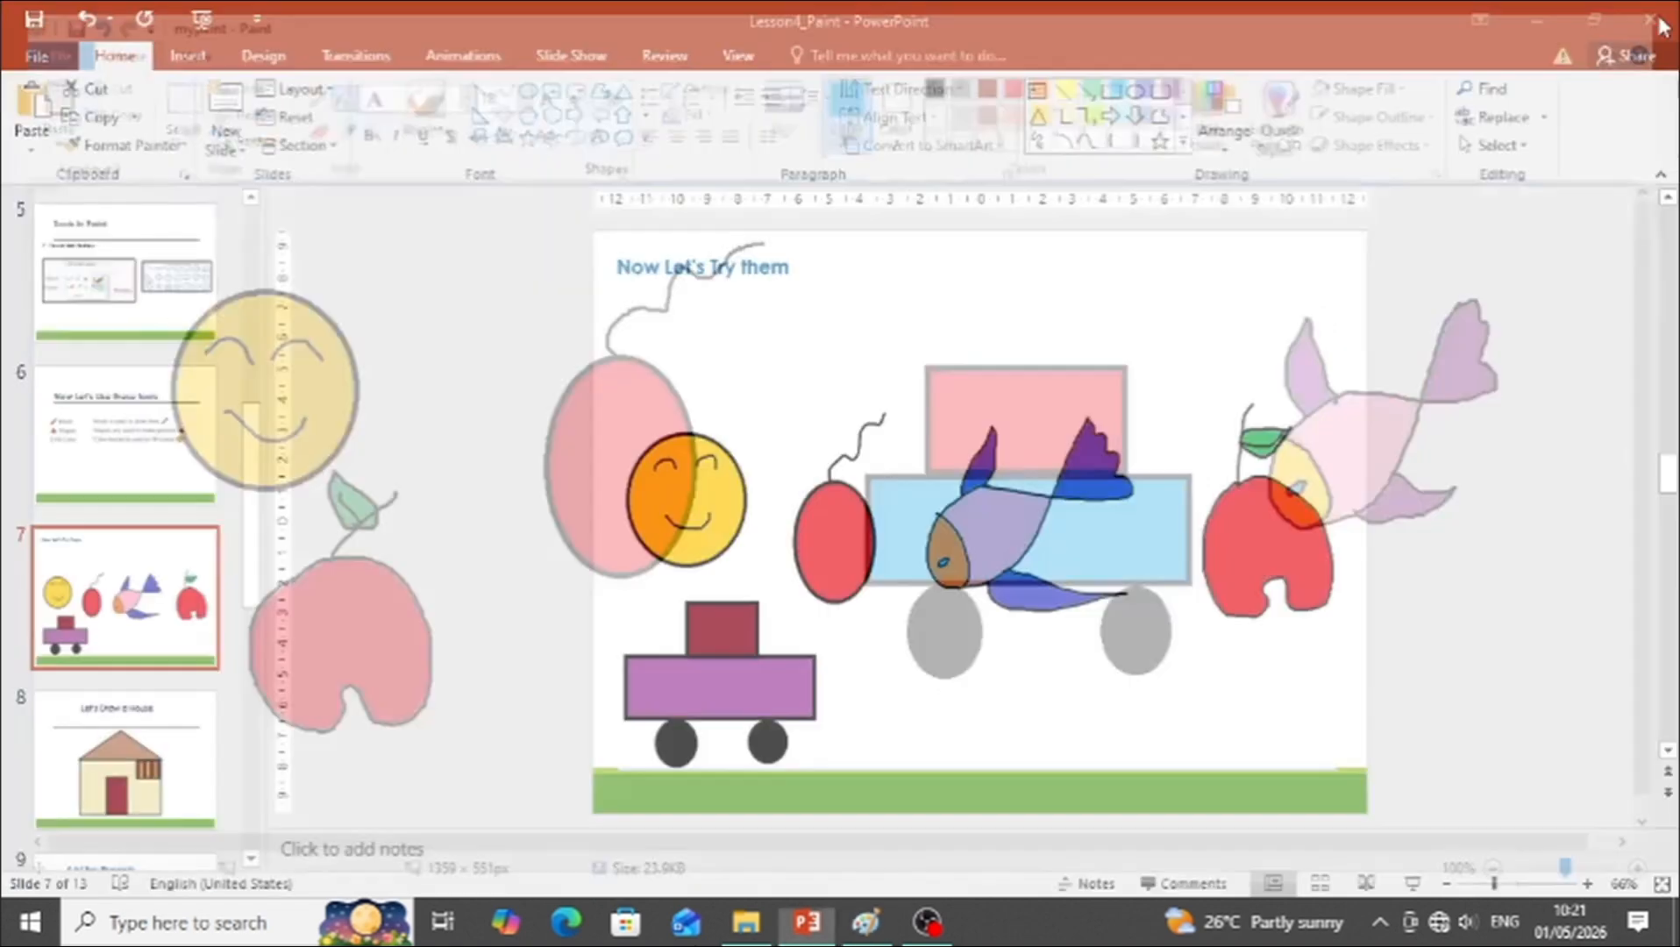
{"action": "left_click", "coordinate": [199, 925]}
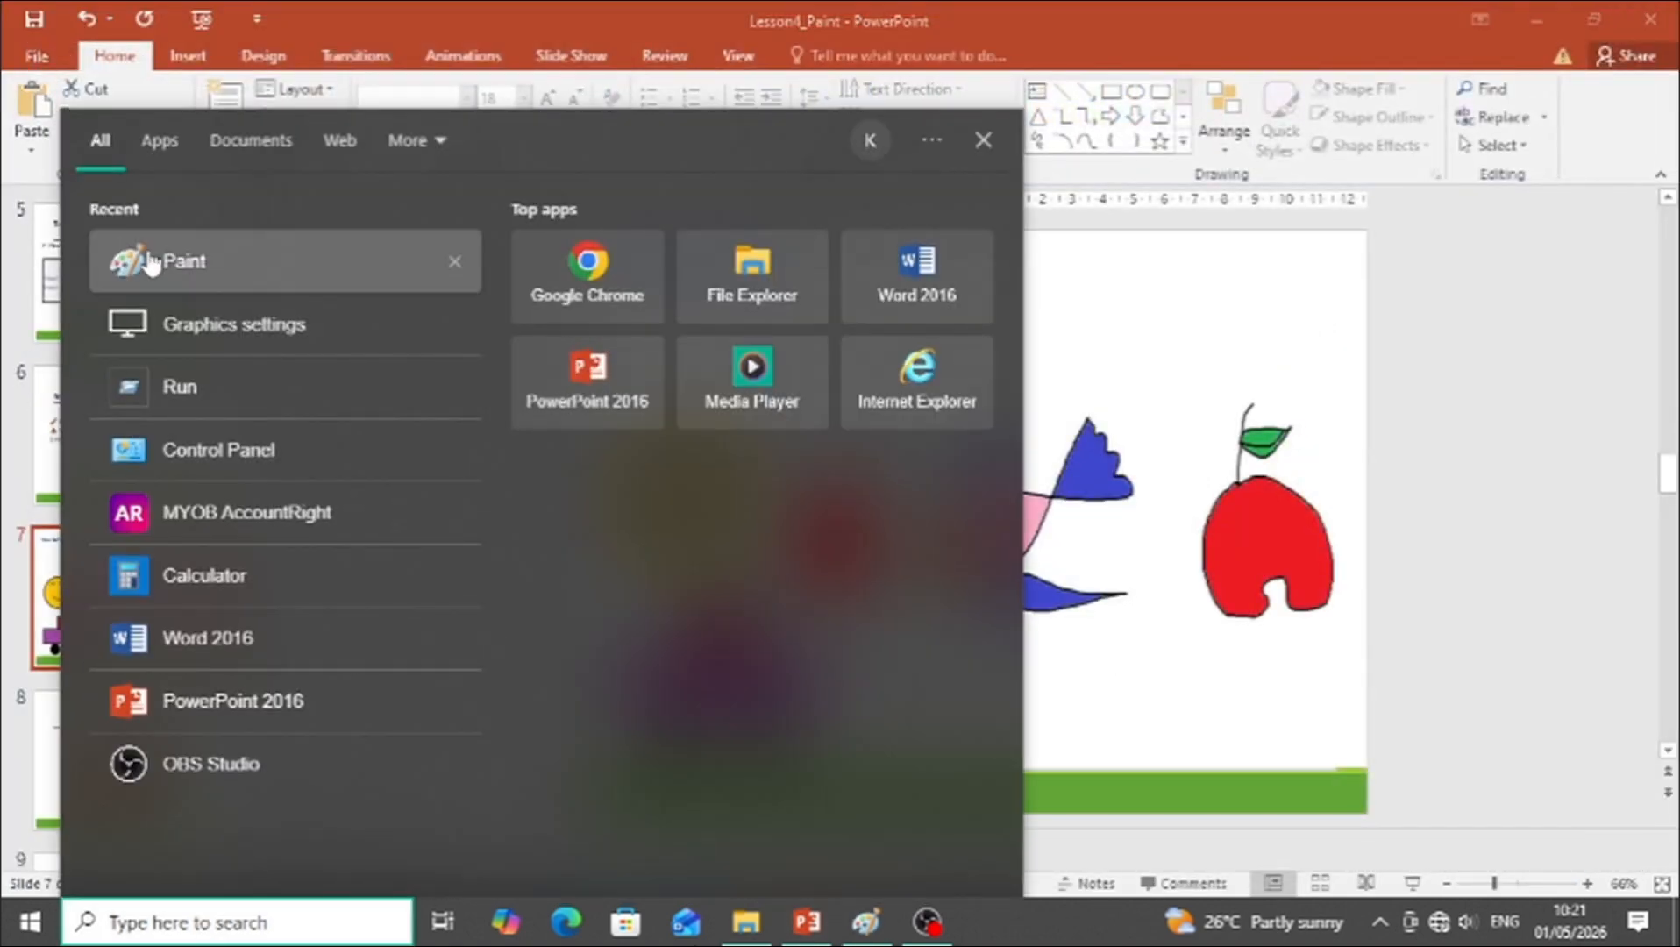
{"action": "left_click", "coordinate": [229, 281]}
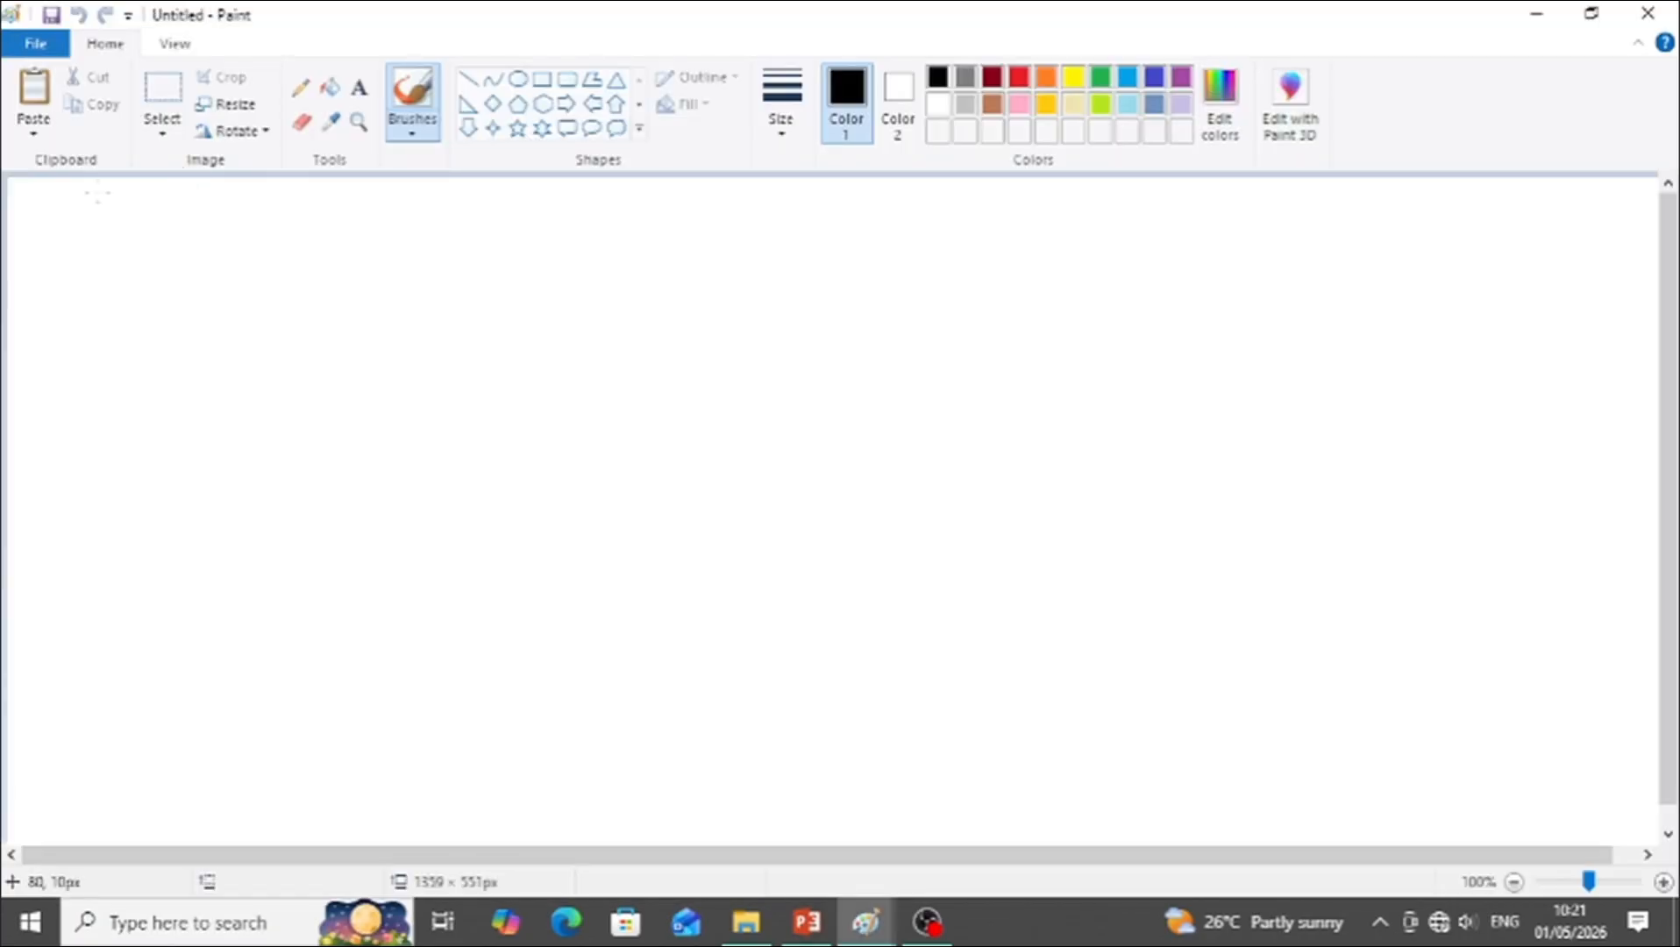
Step: Open mypaint from the recent pictures and switch to the Lesson4_Paint presentation in PowerPoint
{"action": "left_click", "coordinate": [15, 59]}
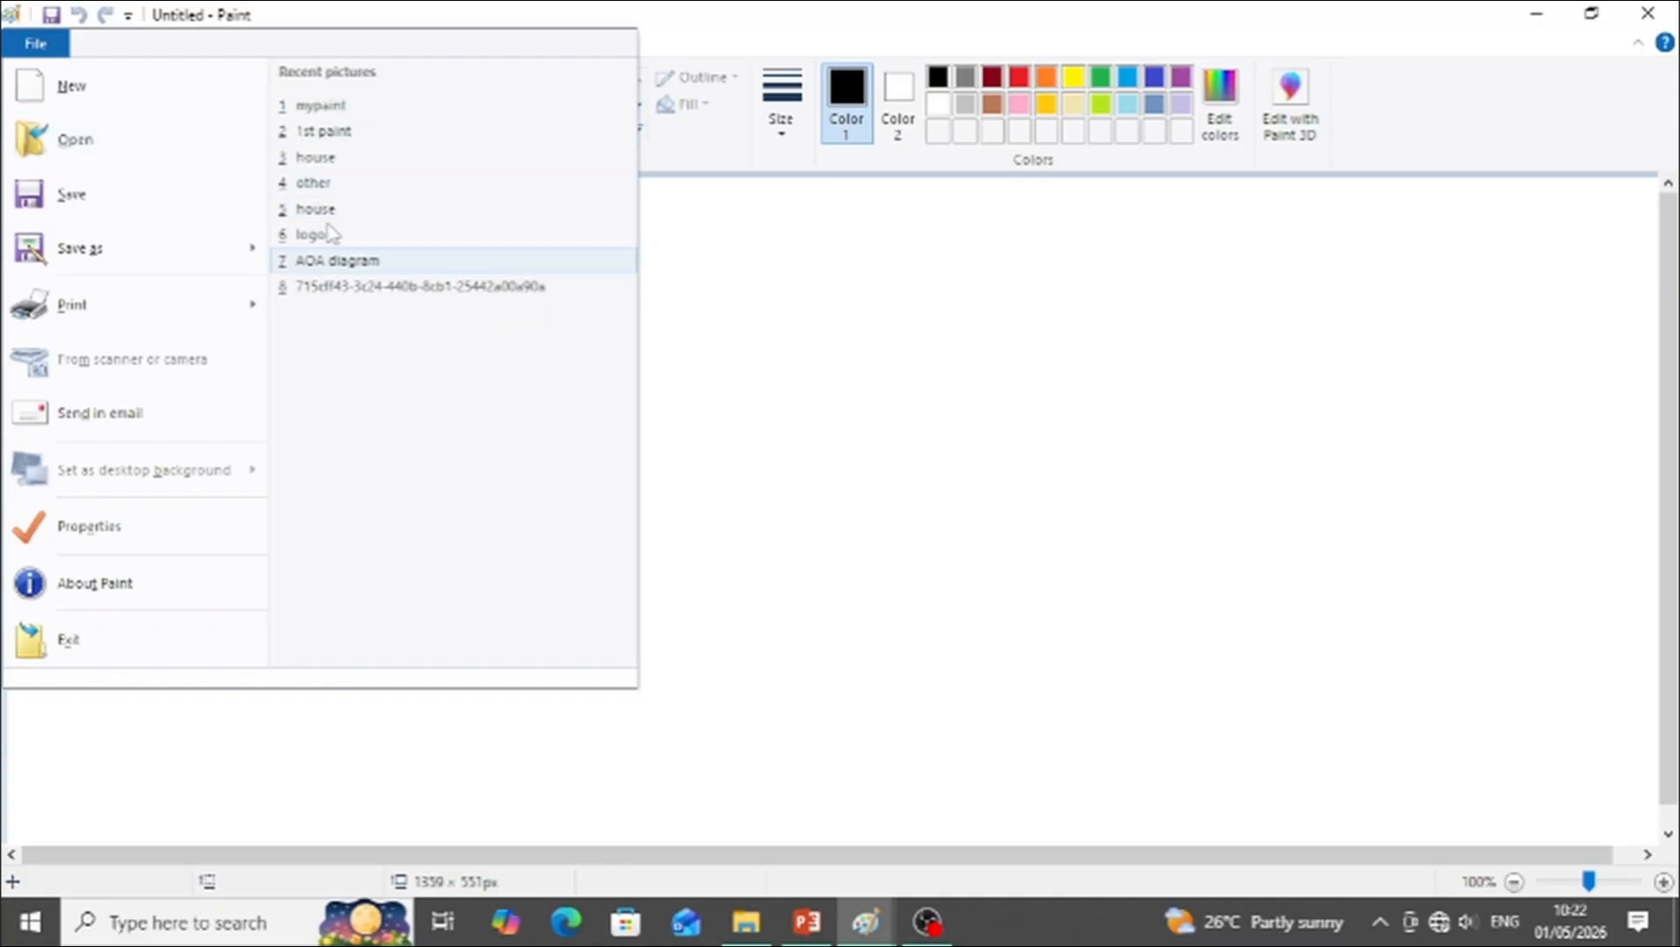
{"action": "left_click", "coordinate": [315, 109]}
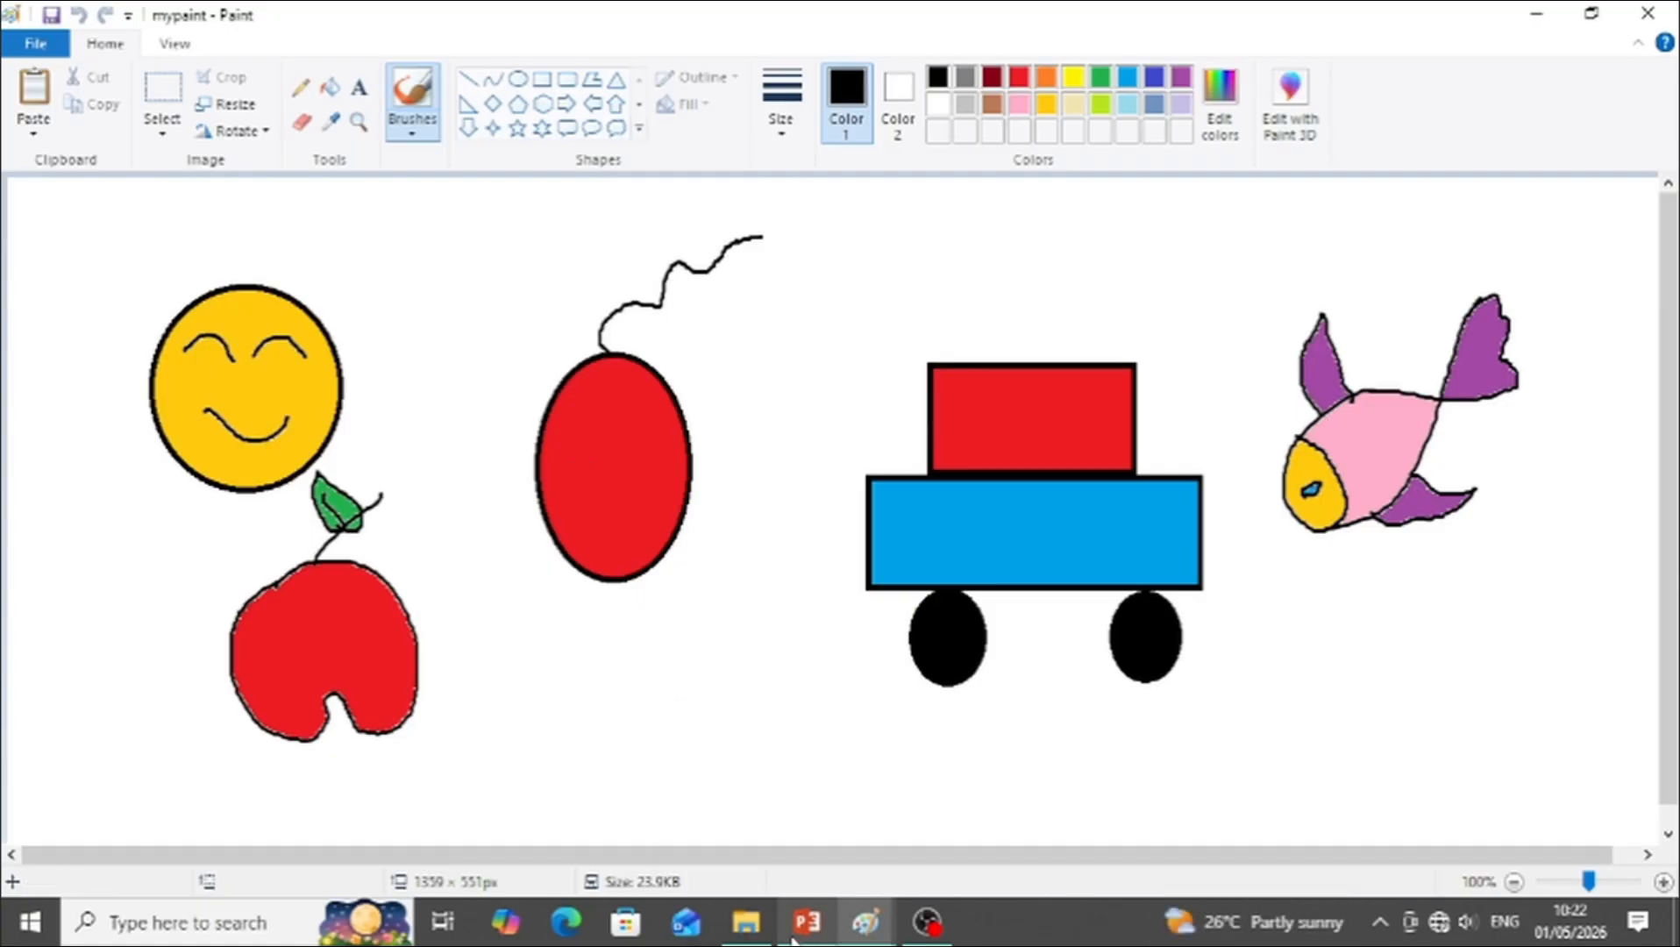
{"action": "mouse_move", "coordinate": [793, 940]}
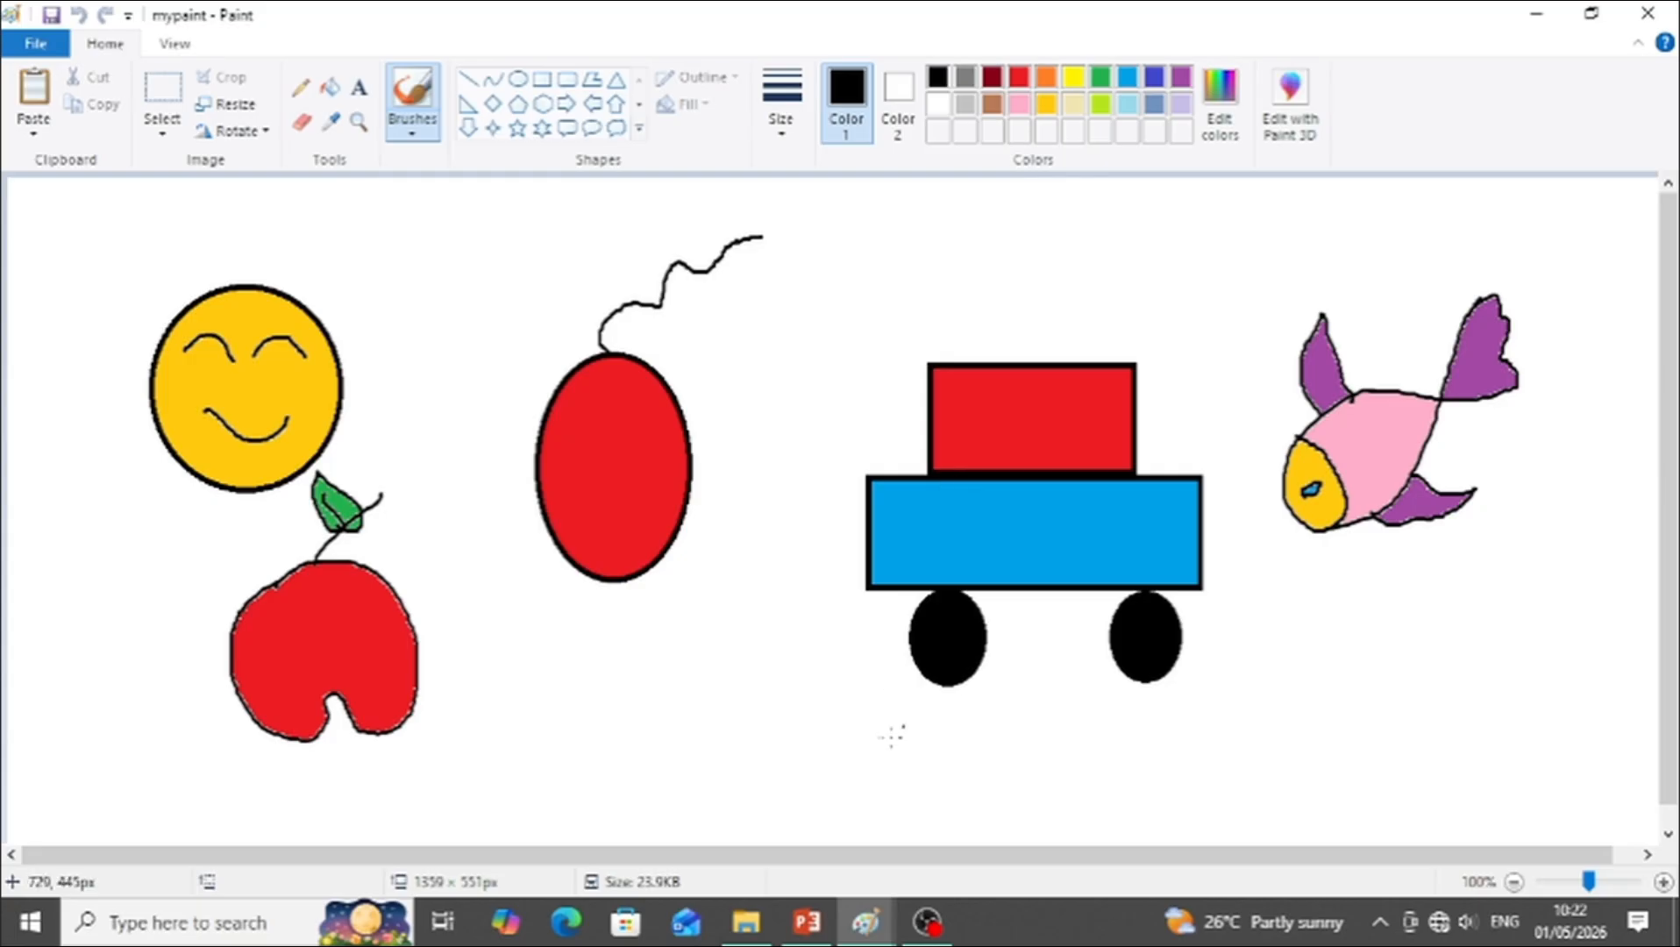
{"action": "left_click", "coordinate": [807, 921]}
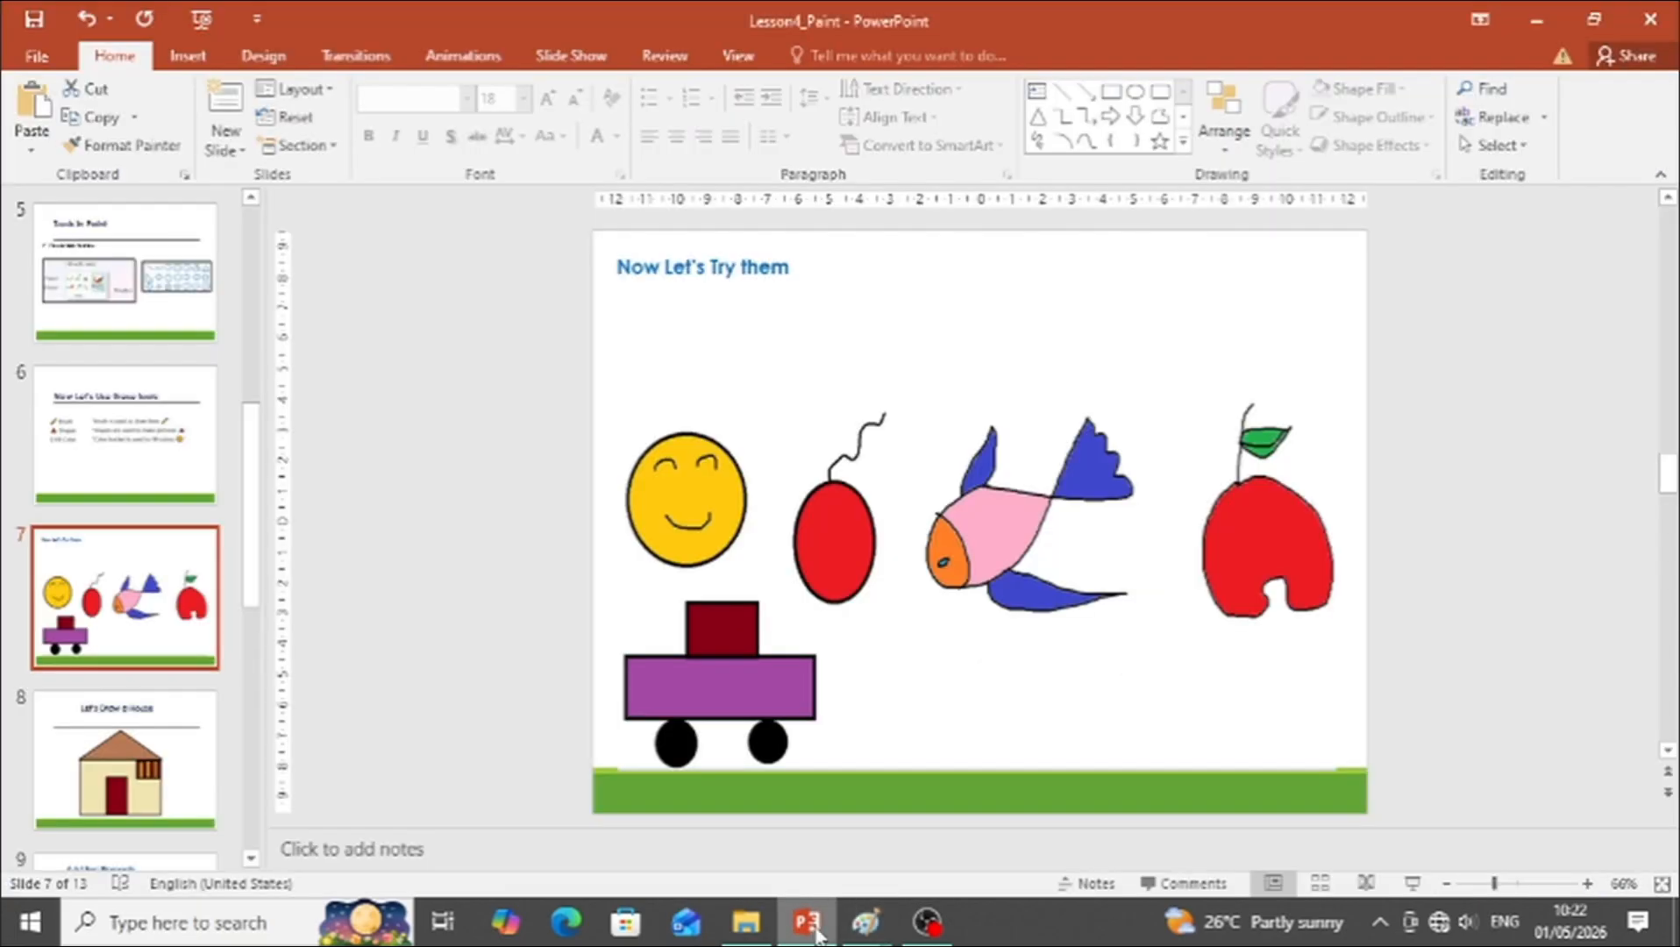
Step: Present the slides as far as "Let's Draw a House", study the example house and end the show
{"action": "left_click", "coordinate": [1412, 883]}
{"action": "key", "text": "Right"}
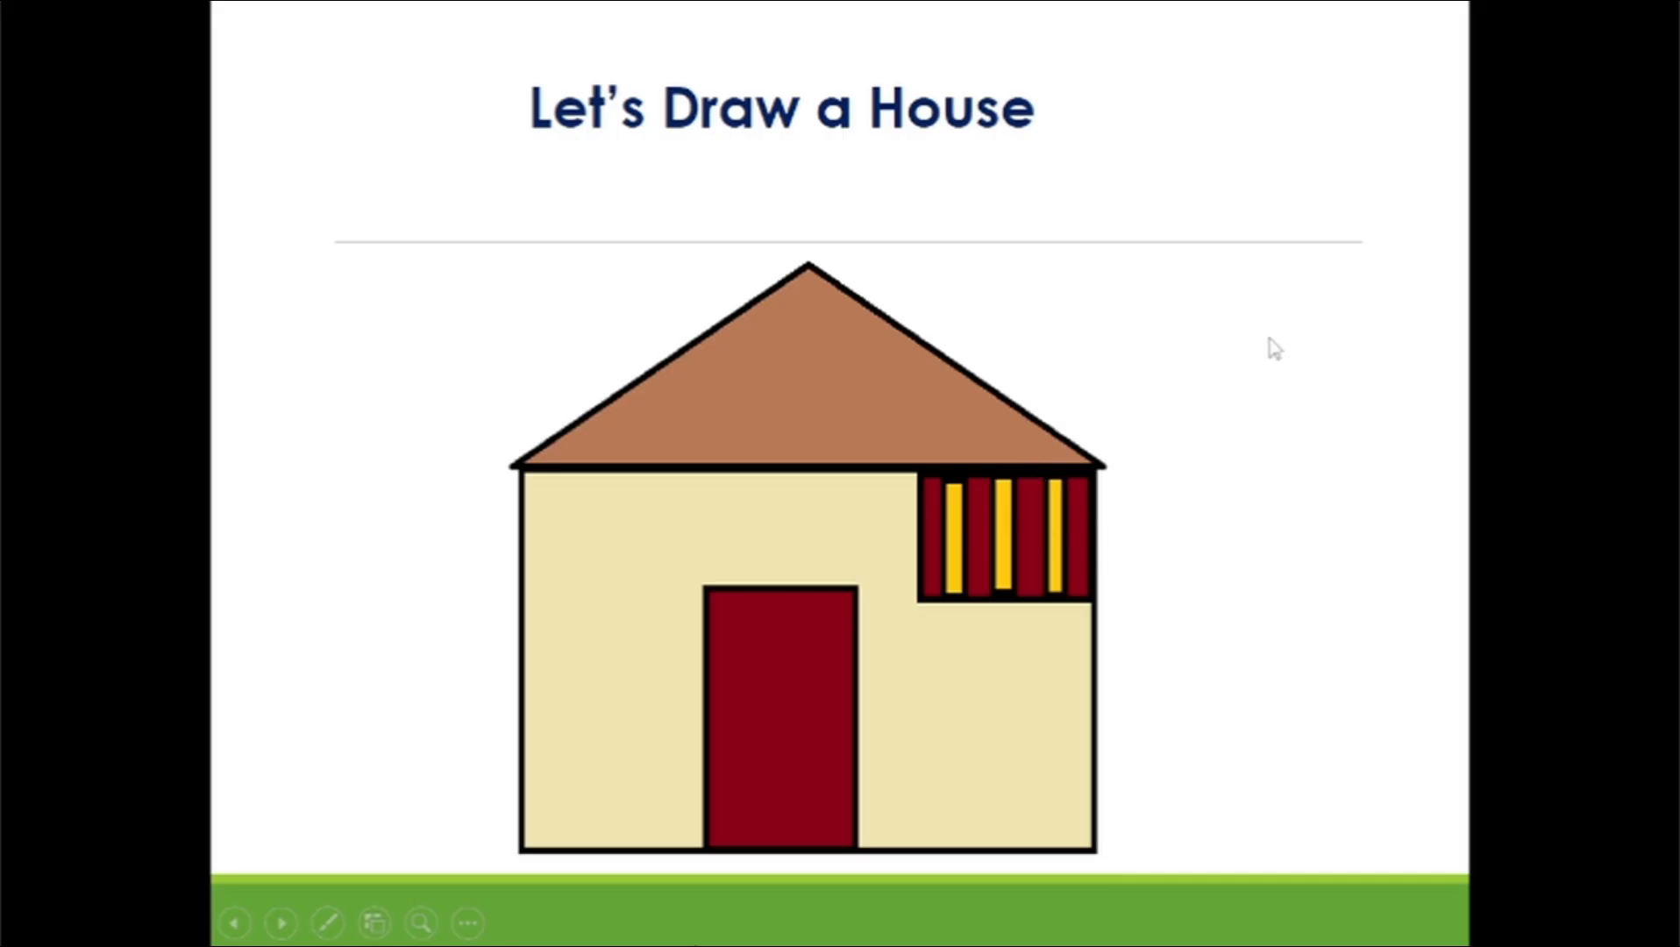
{"action": "right_click", "coordinate": [1221, 410]}
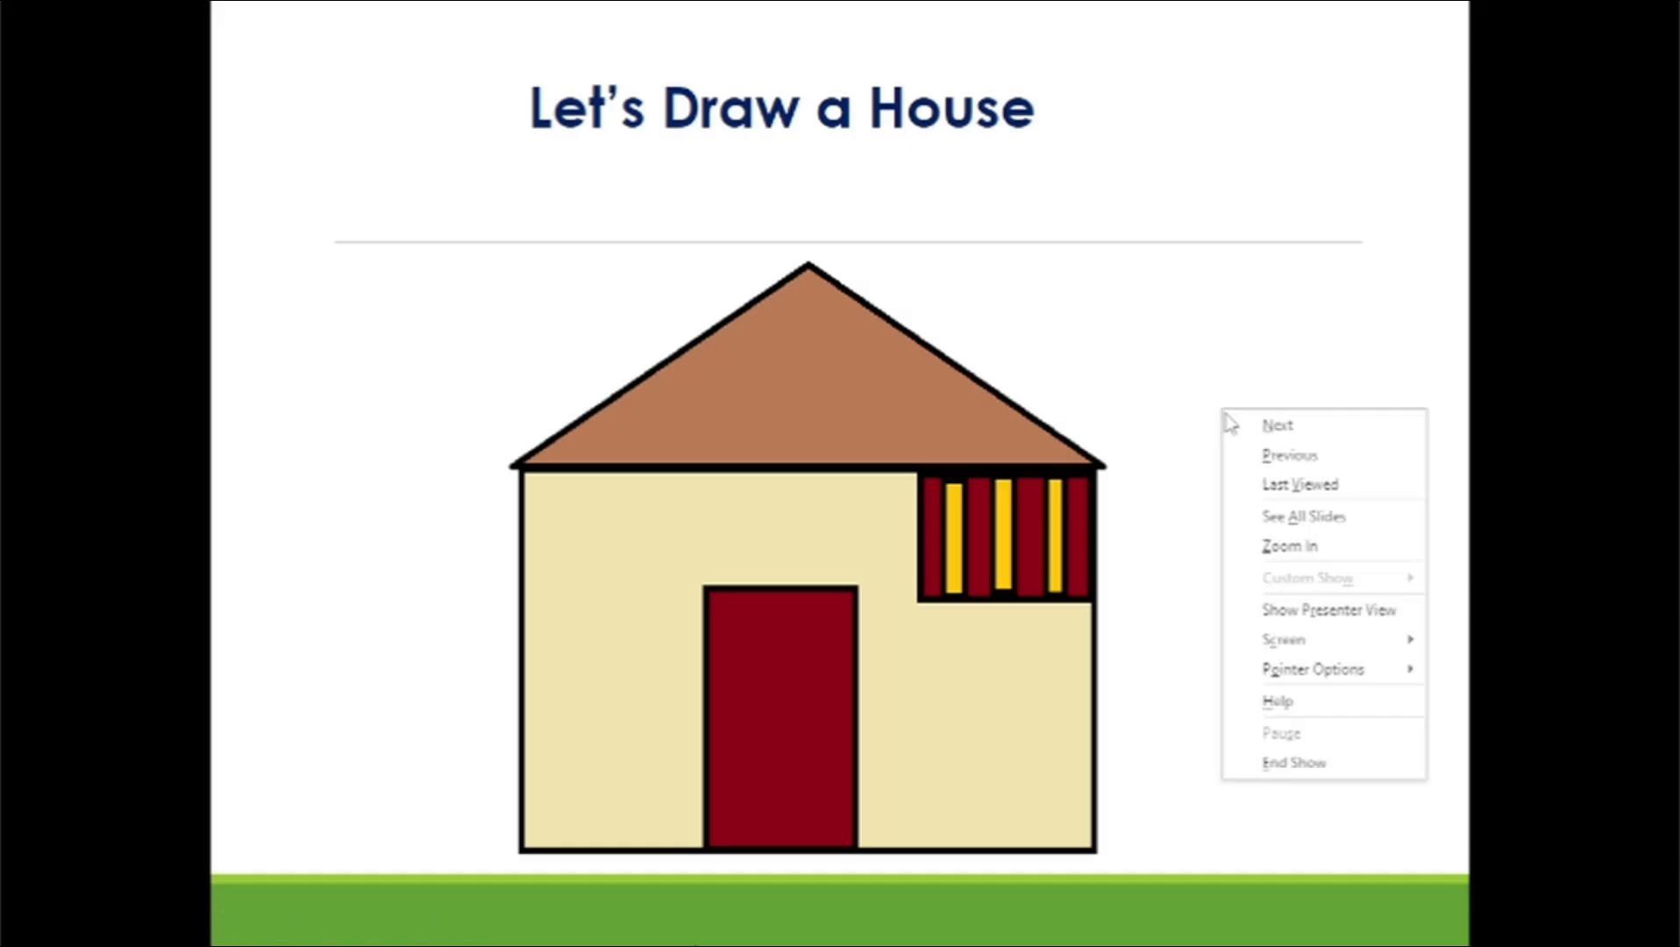
{"action": "left_click", "coordinate": [1264, 771]}
Step: Switch to the mypaint window in Paint and start a new blank picture
{"action": "mouse_move", "coordinate": [865, 921]}
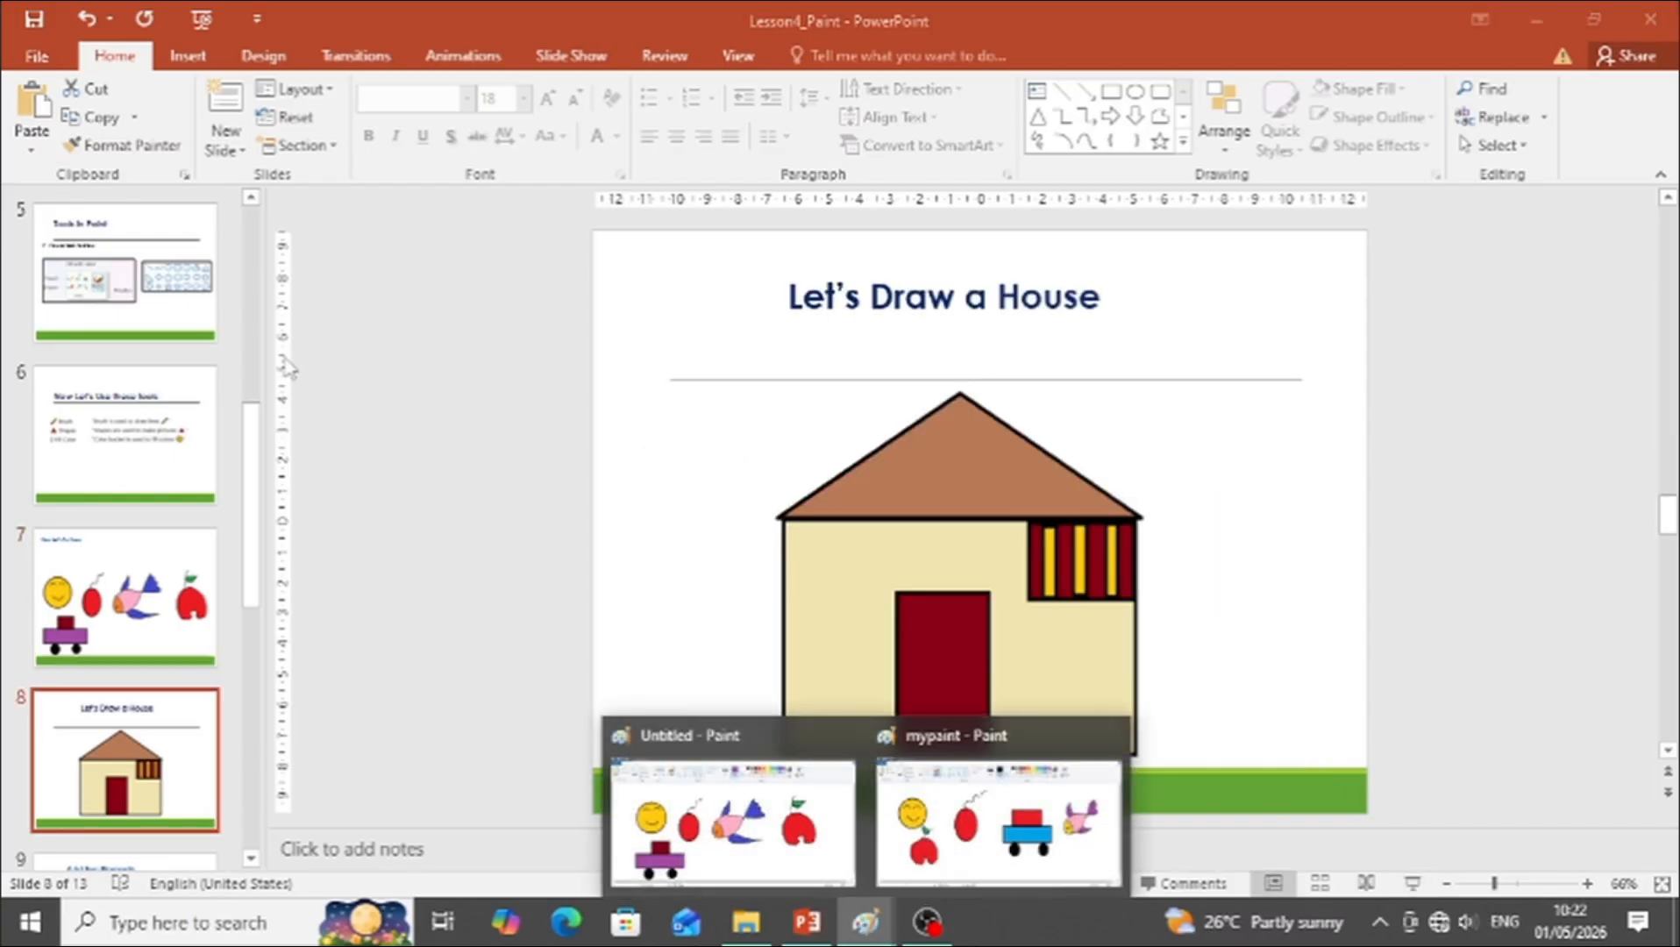
{"action": "left_click", "coordinate": [1045, 833]}
{"action": "left_click", "coordinate": [35, 43]}
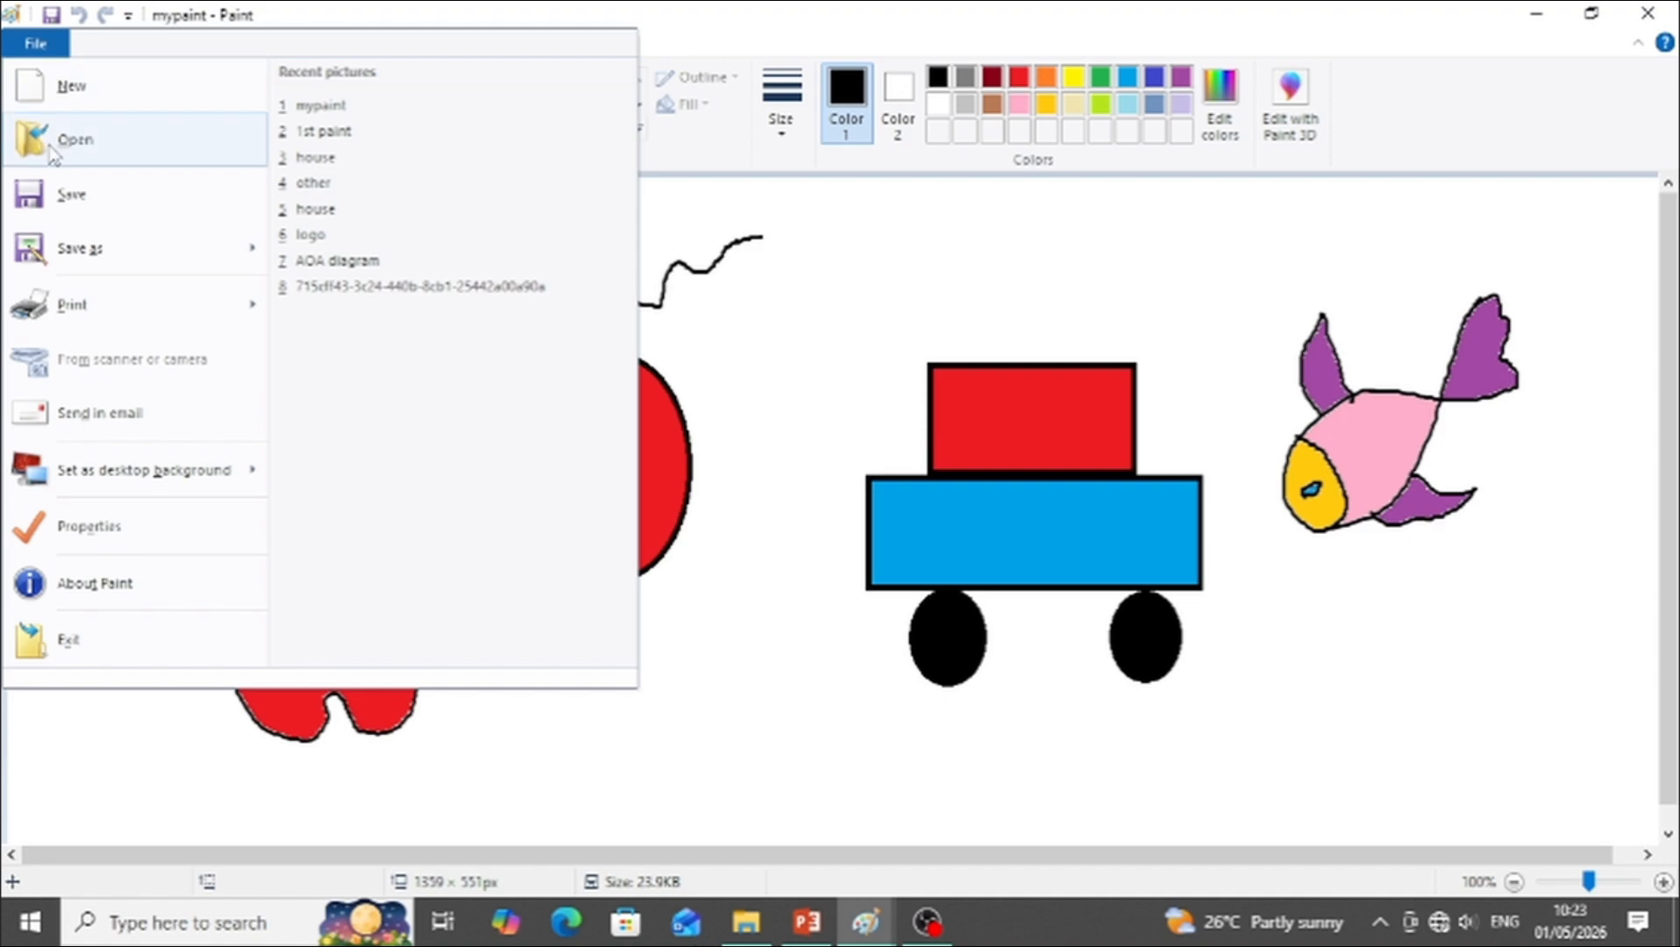
{"action": "left_click", "coordinate": [60, 95]}
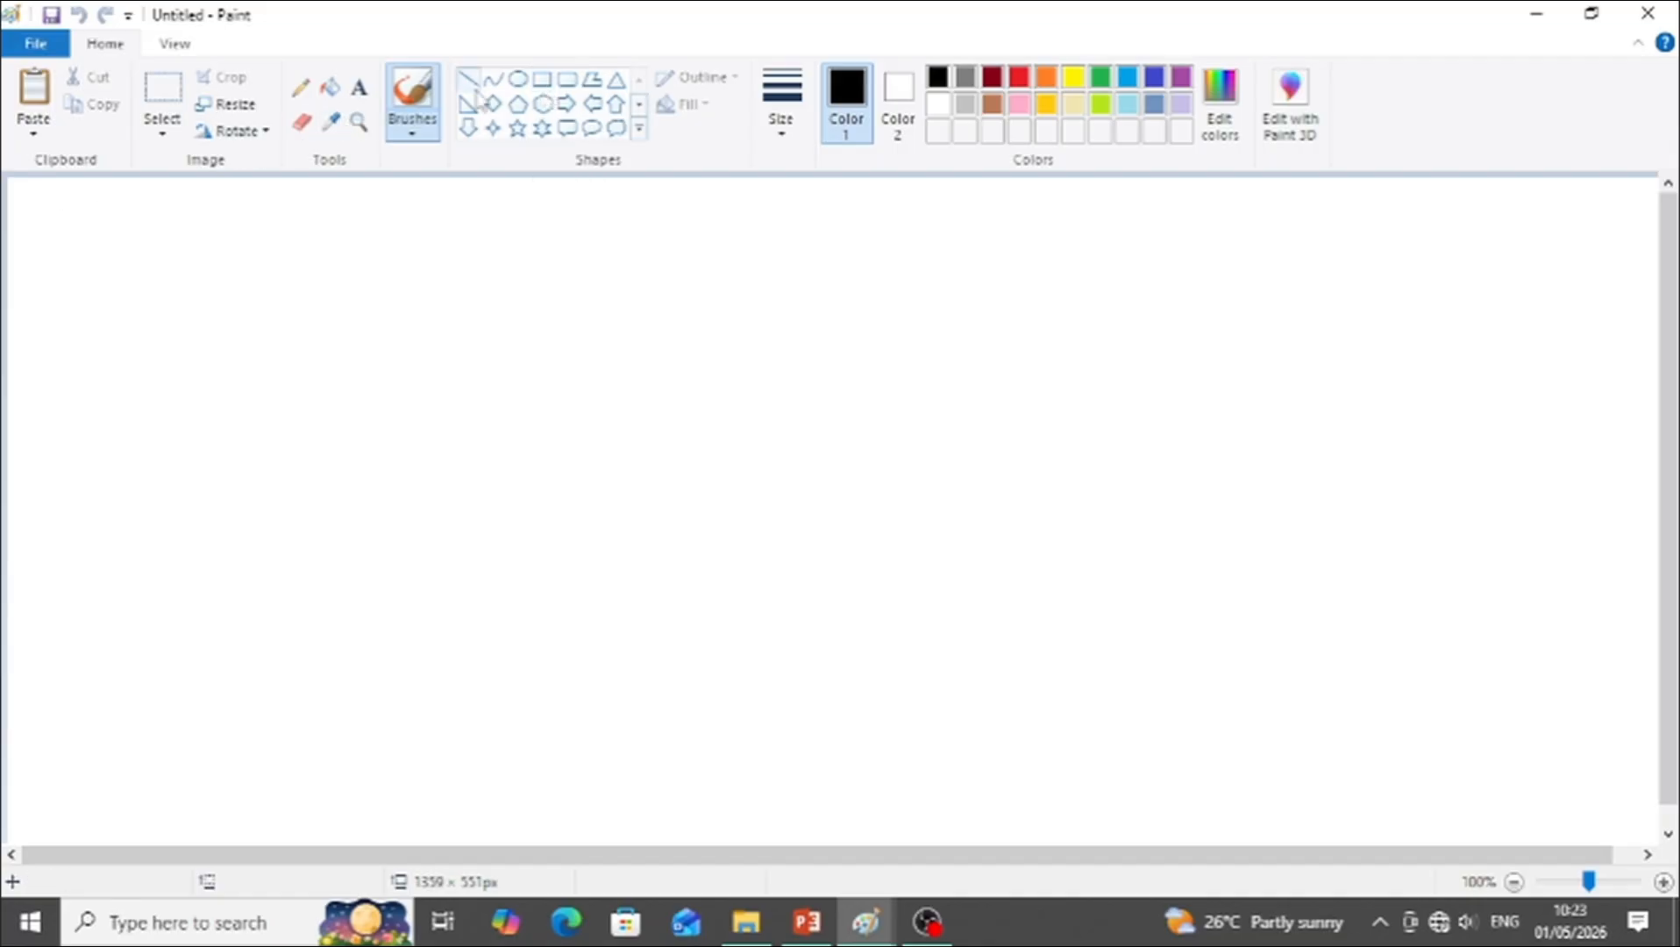
Step: Draw the house body as a rectangle about 435 × 255 px with a triangular roof about 444 × 150 px resting on it
{"action": "left_click", "coordinate": [542, 78]}
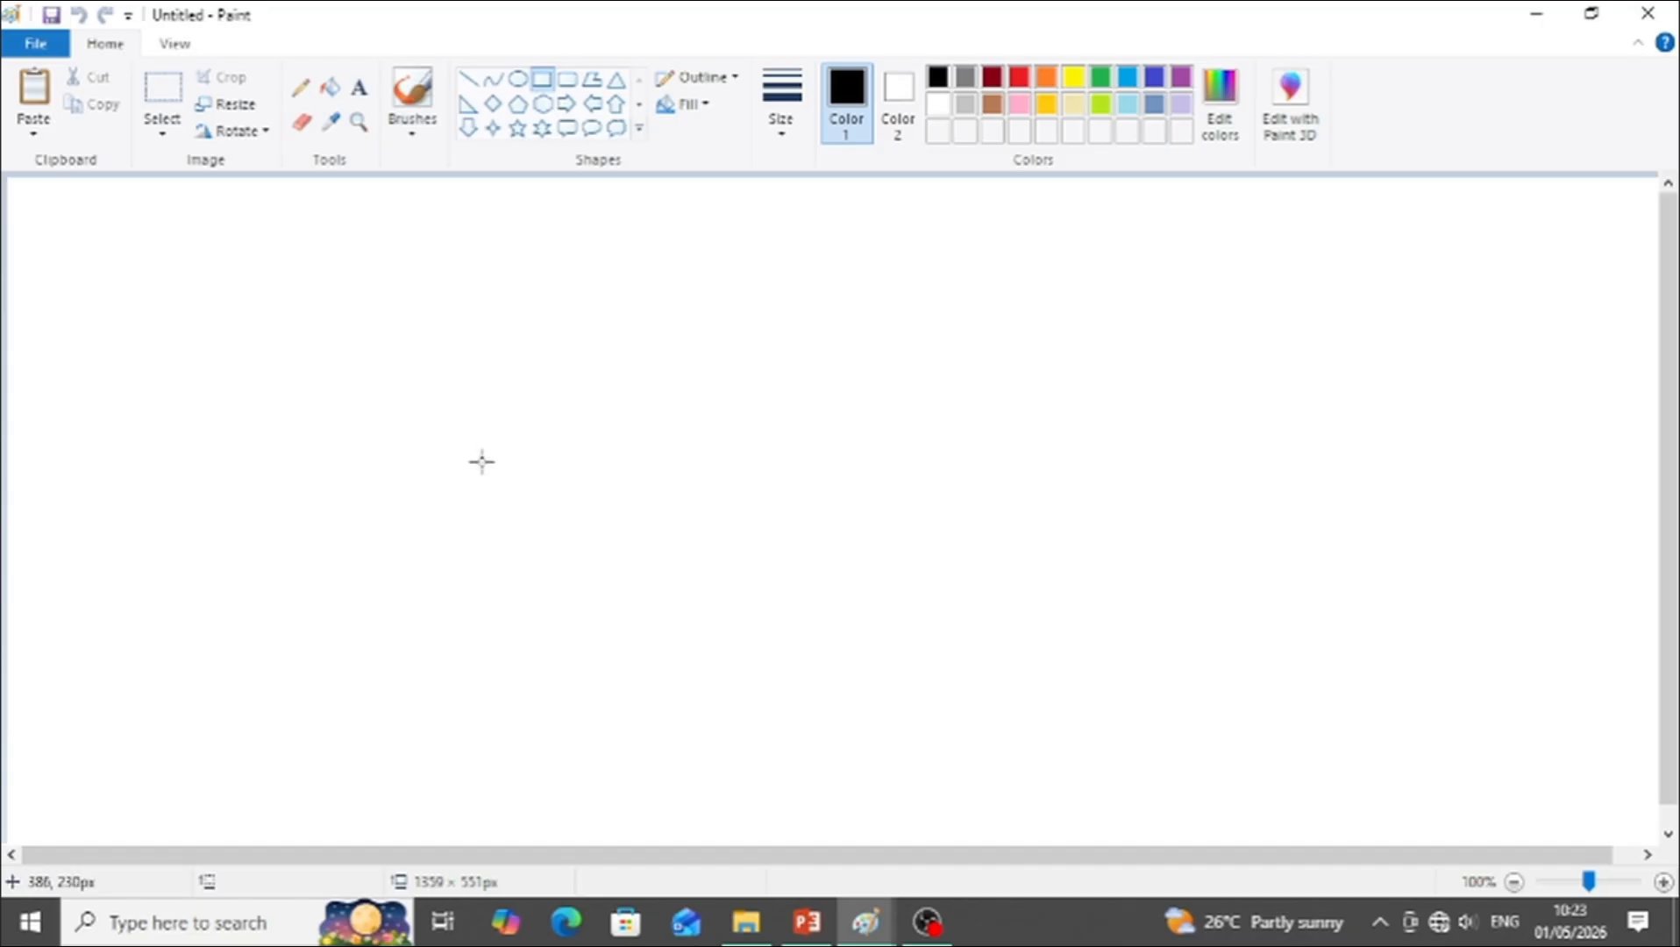
{"action": "left_click_drag", "start_coordinate": [481, 461], "coordinate": [1014, 774]}
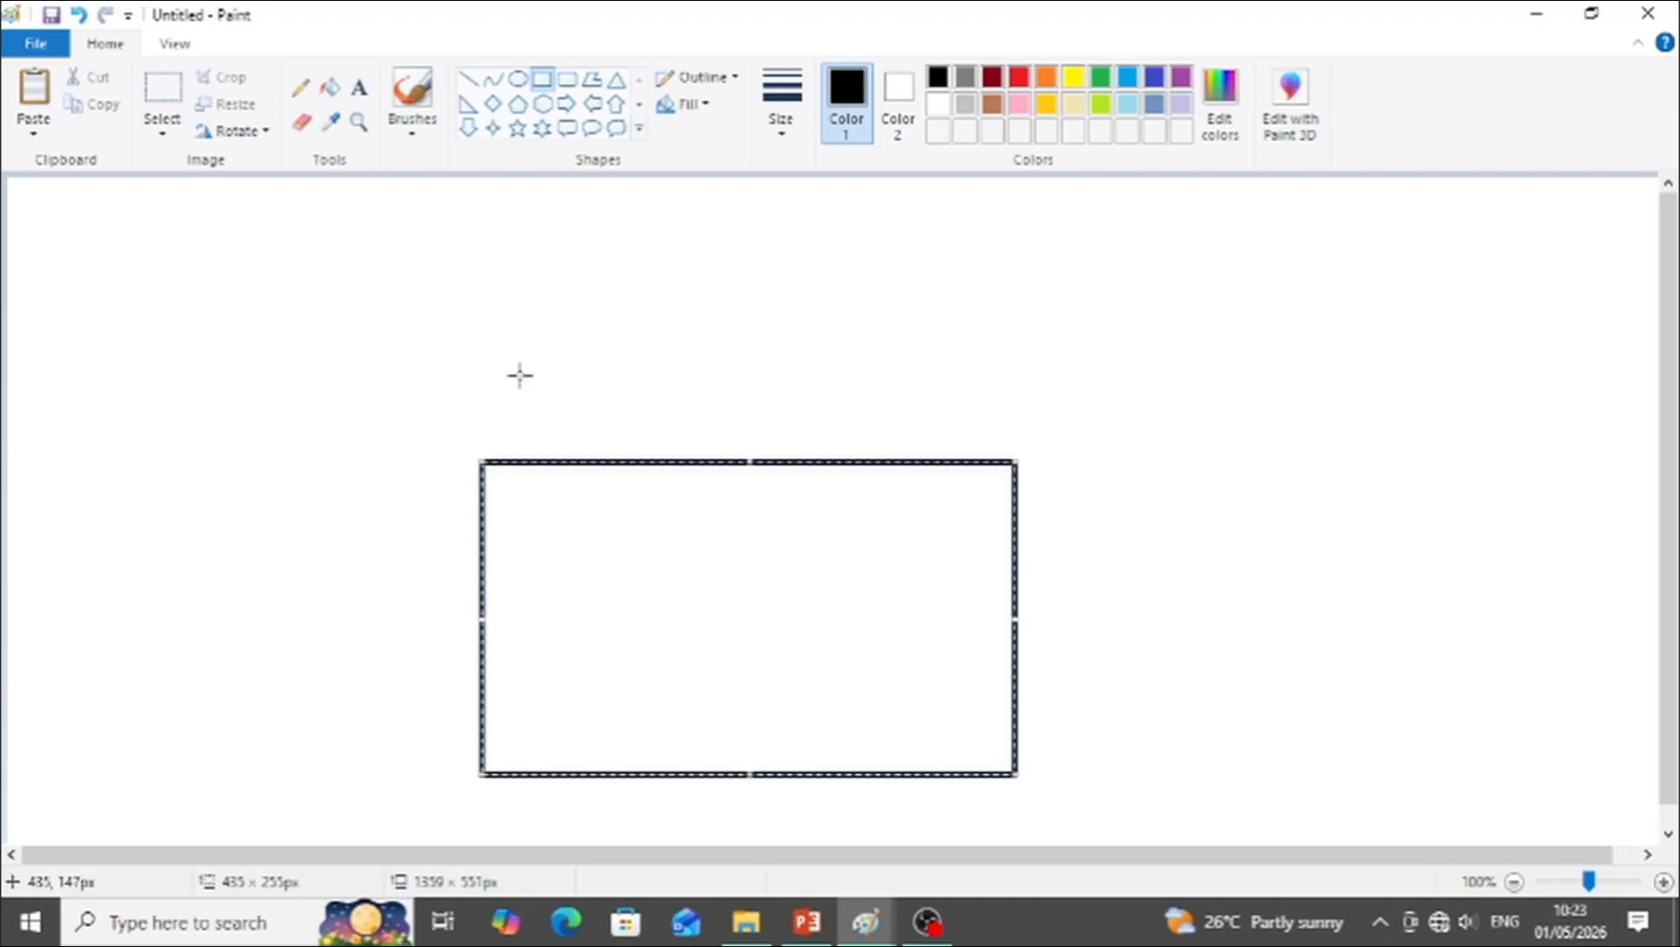
{"action": "mouse_move", "coordinate": [656, 528]}
{"action": "left_mouse_down"}
{"action": "mouse_move", "coordinate": [680, 477]}
{"action": "mouse_move", "coordinate": [844, 513]}
{"action": "mouse_move", "coordinate": [652, 472]}
{"action": "mouse_move", "coordinate": [619, 494]}
{"action": "mouse_move", "coordinate": [629, 515]}
{"action": "left_mouse_up"}
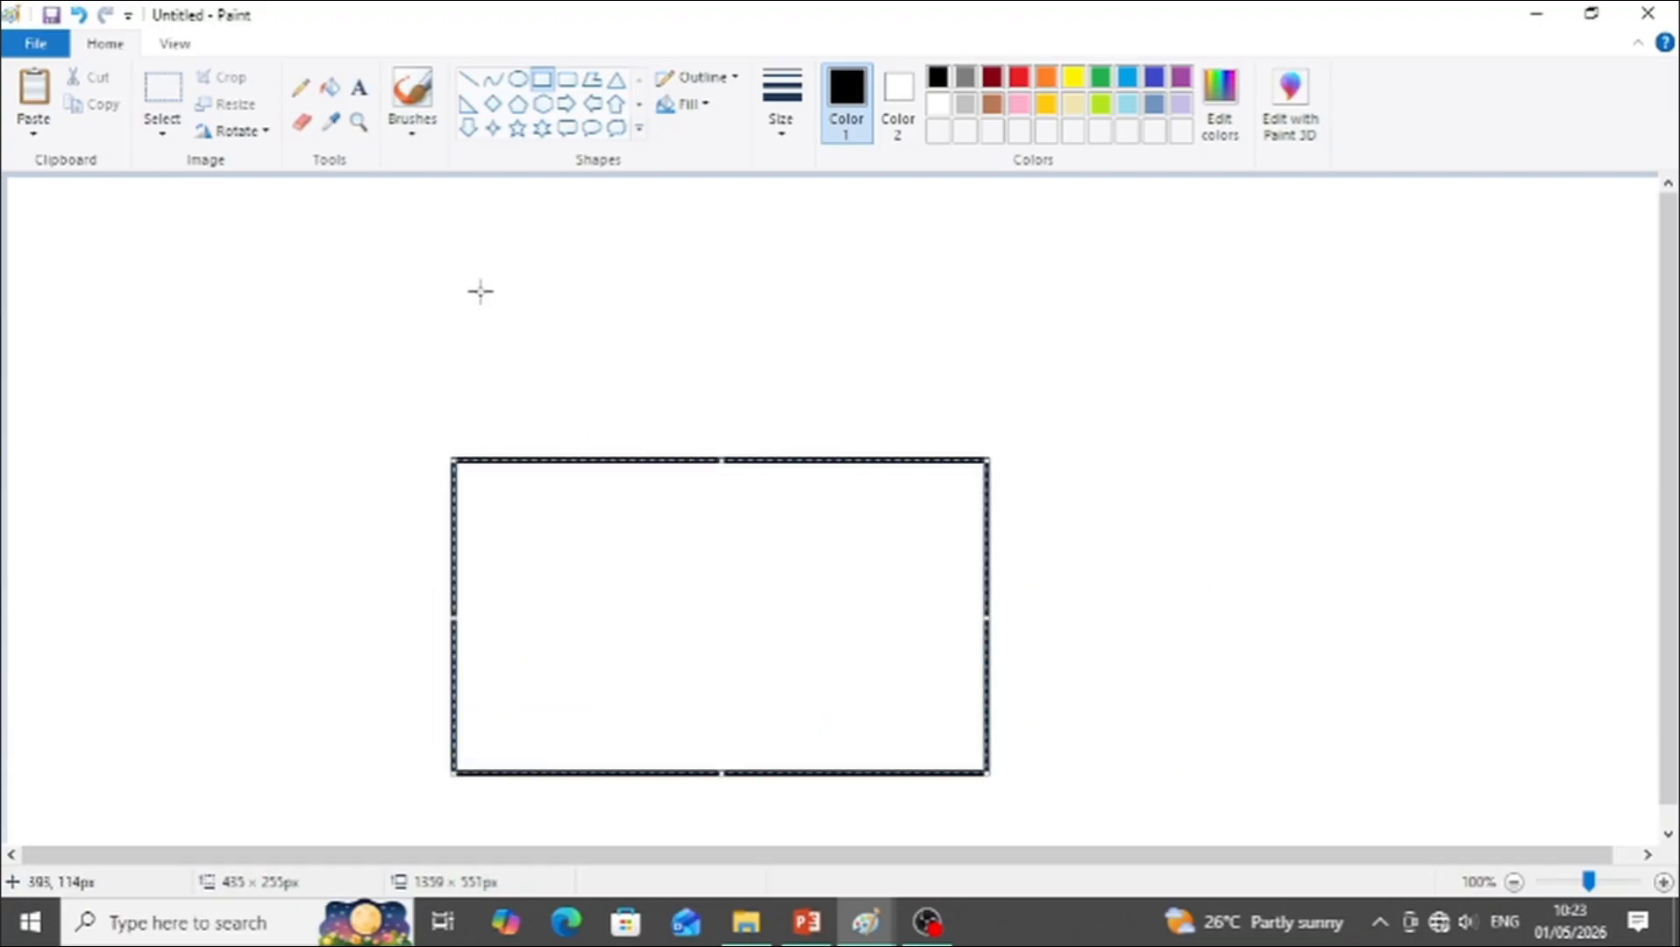
{"action": "left_click", "coordinate": [617, 83]}
{"action": "left_click_drag", "start_coordinate": [448, 456], "coordinate": [993, 273]}
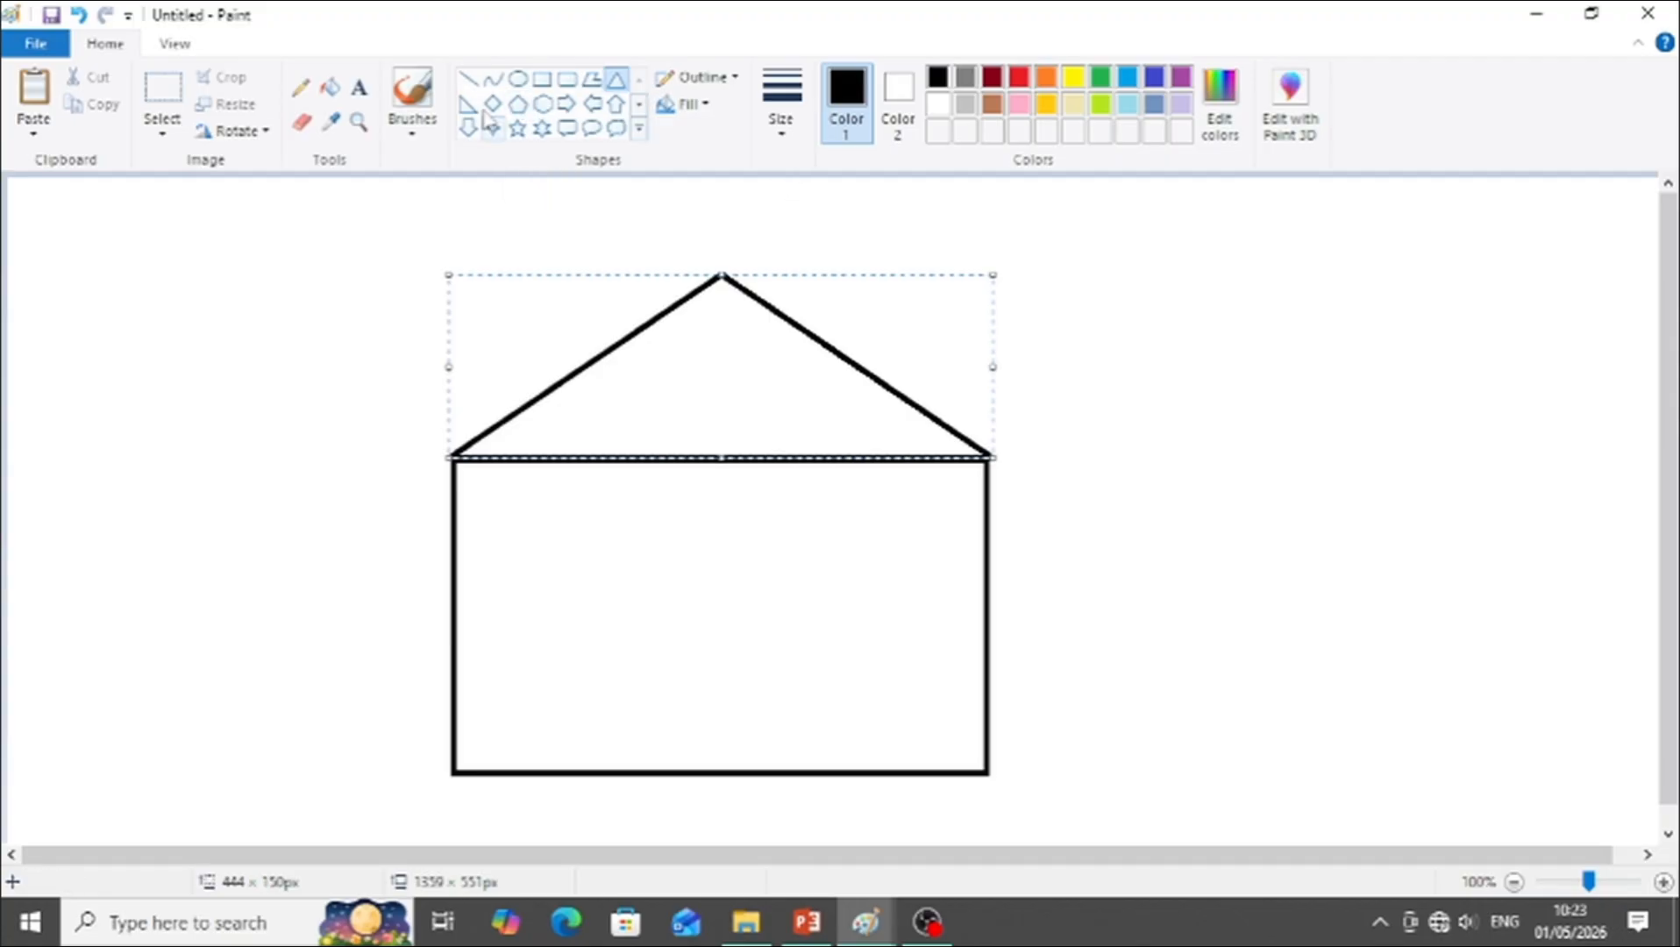
Step: Draw a door rectangle about 96 × 148 px at the house's base and a window about 142 × 103 px in its upper-right corner
{"action": "left_click", "coordinate": [545, 82]}
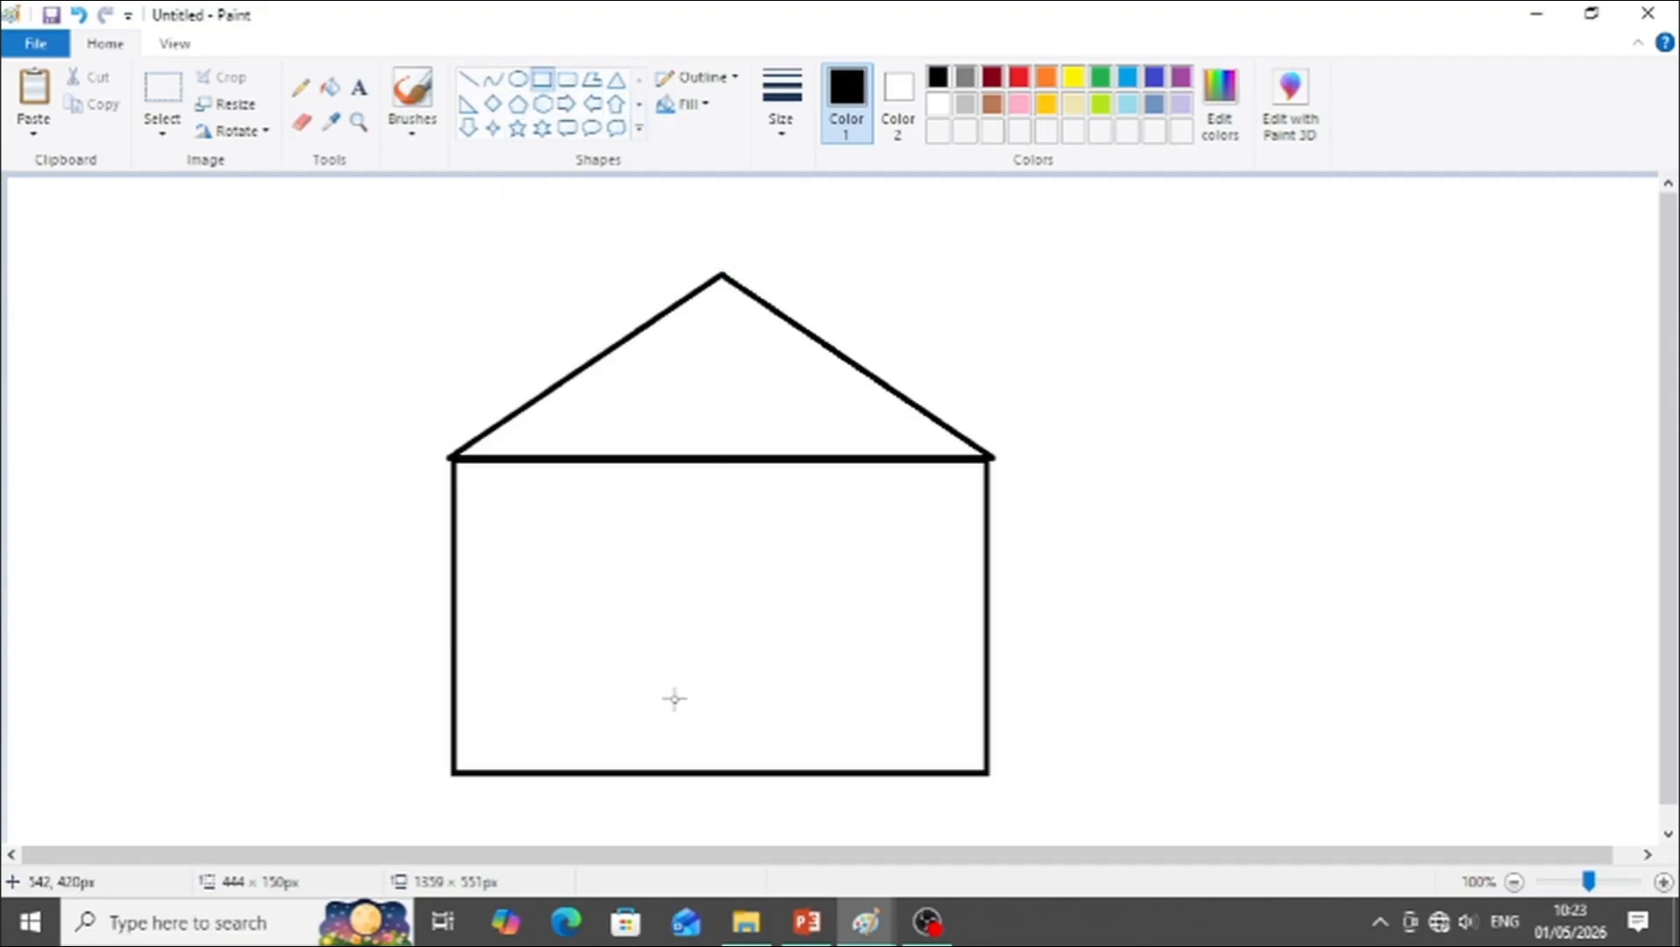
{"action": "mouse_move", "coordinate": [637, 592]}
{"action": "left_mouse_down"}
{"action": "mouse_move", "coordinate": [660, 794]}
{"action": "mouse_move", "coordinate": [754, 773]}
{"action": "left_mouse_up"}
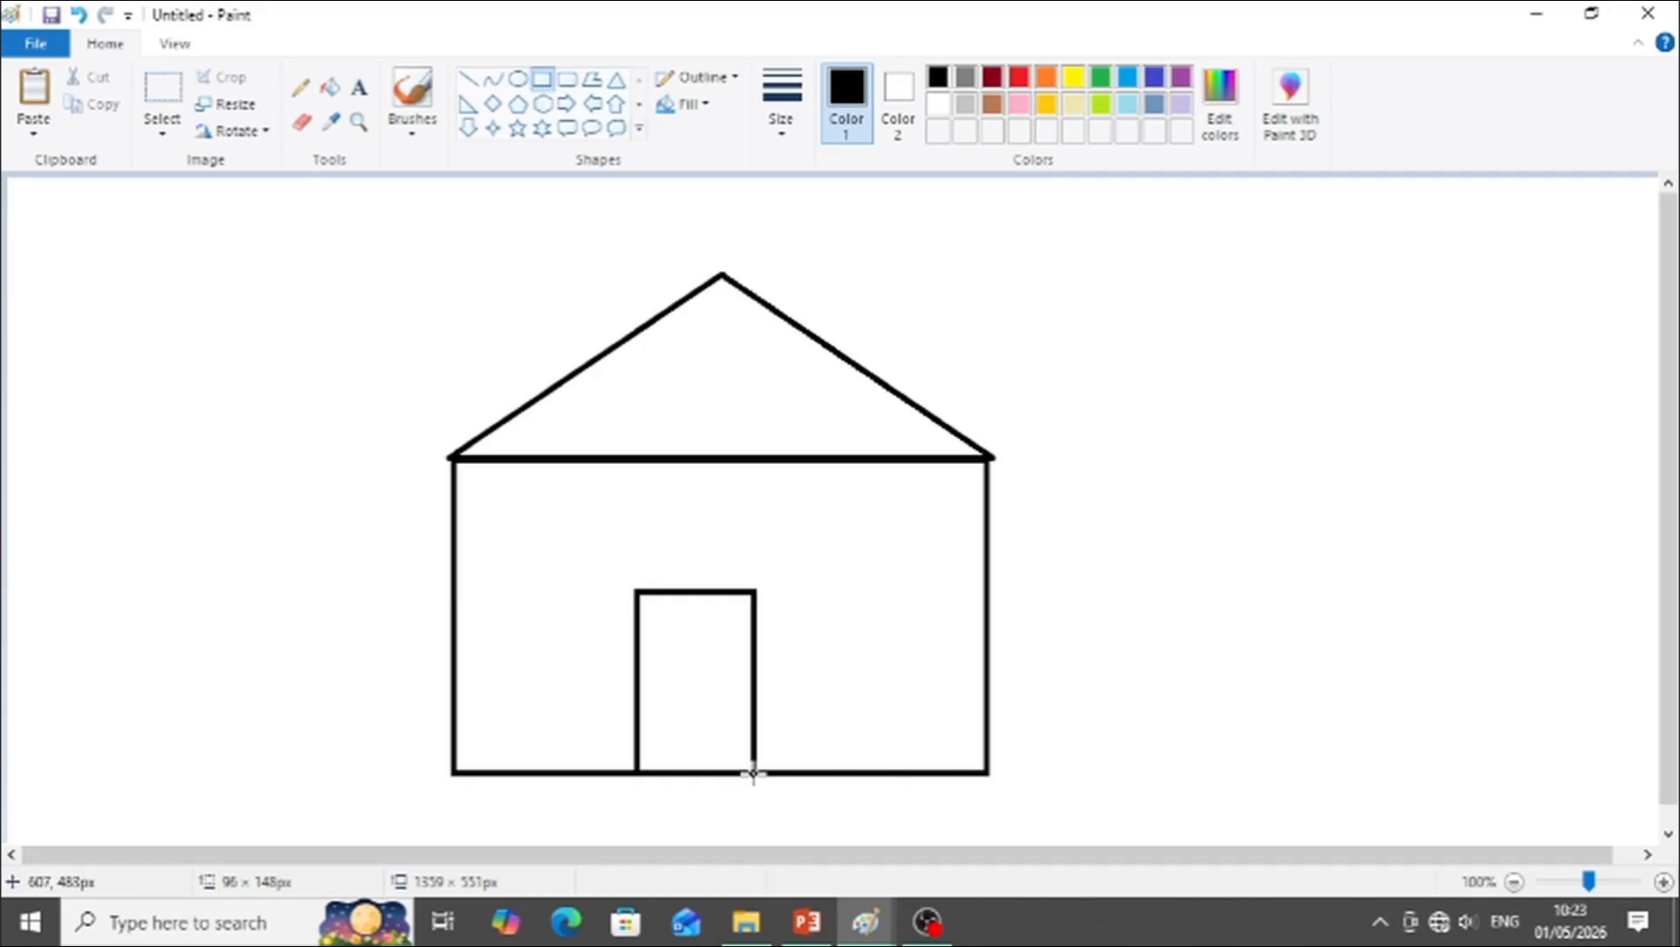
{"action": "left_click_drag", "start_coordinate": [811, 457], "coordinate": [983, 582]}
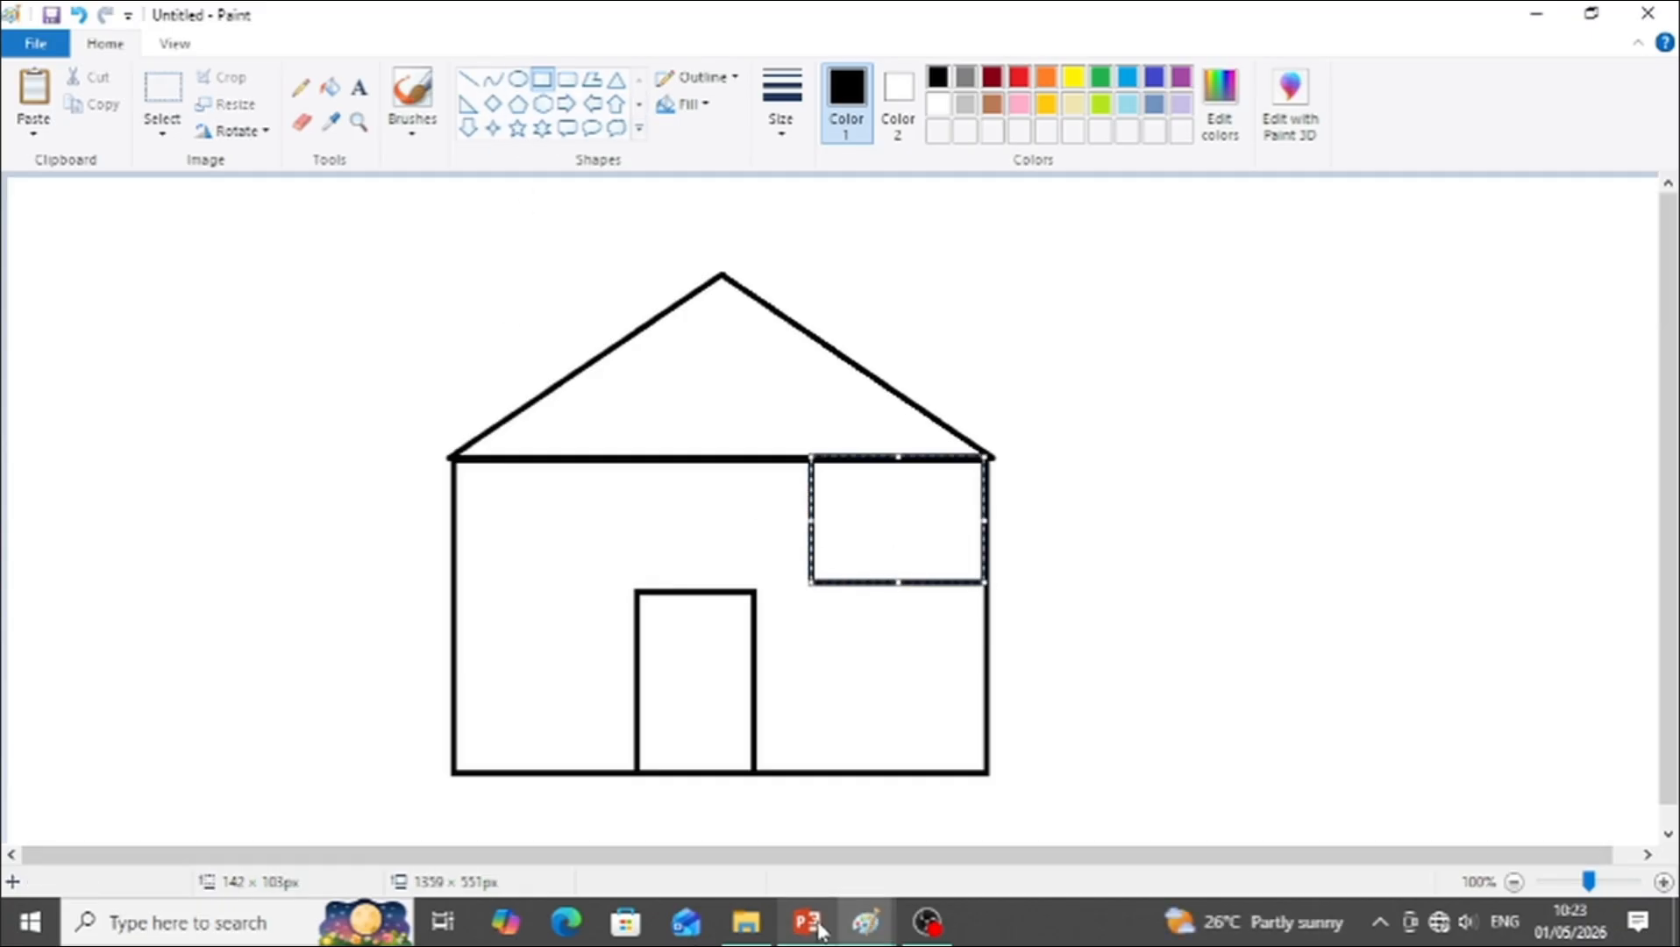
Step: Draw three narrow upright rectangles, each about 18 × 100 px, spaced across the window as bars
{"action": "mouse_move", "coordinate": [807, 922]}
{"action": "mouse_move", "coordinate": [831, 855]}
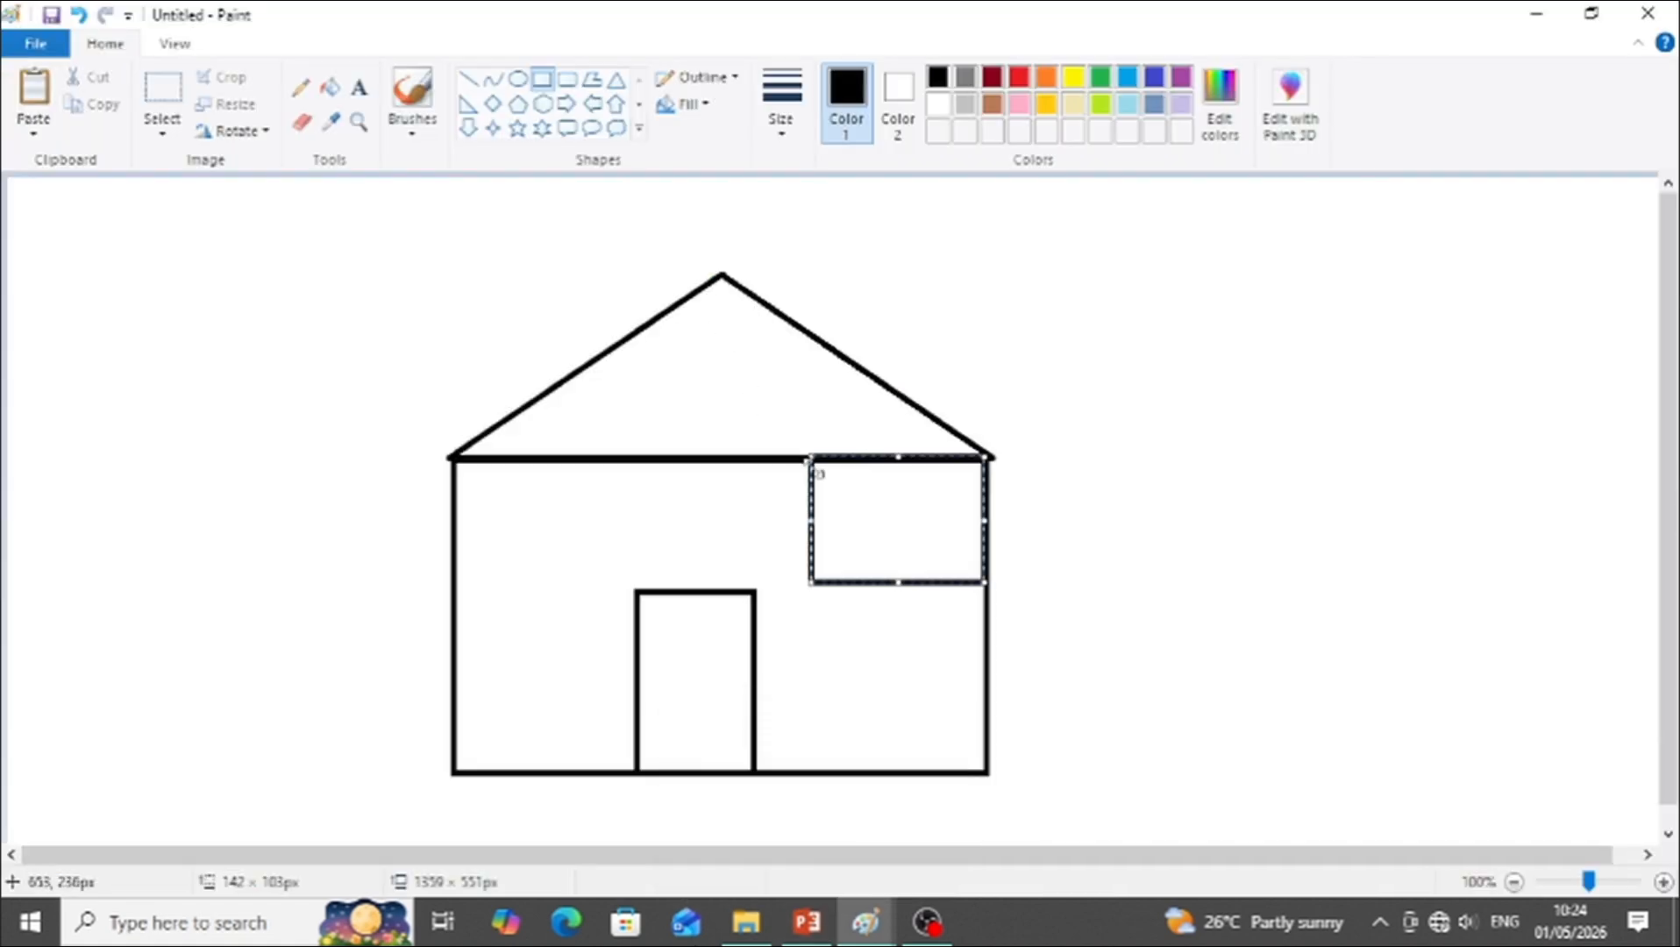
{"action": "left_click", "coordinate": [544, 88]}
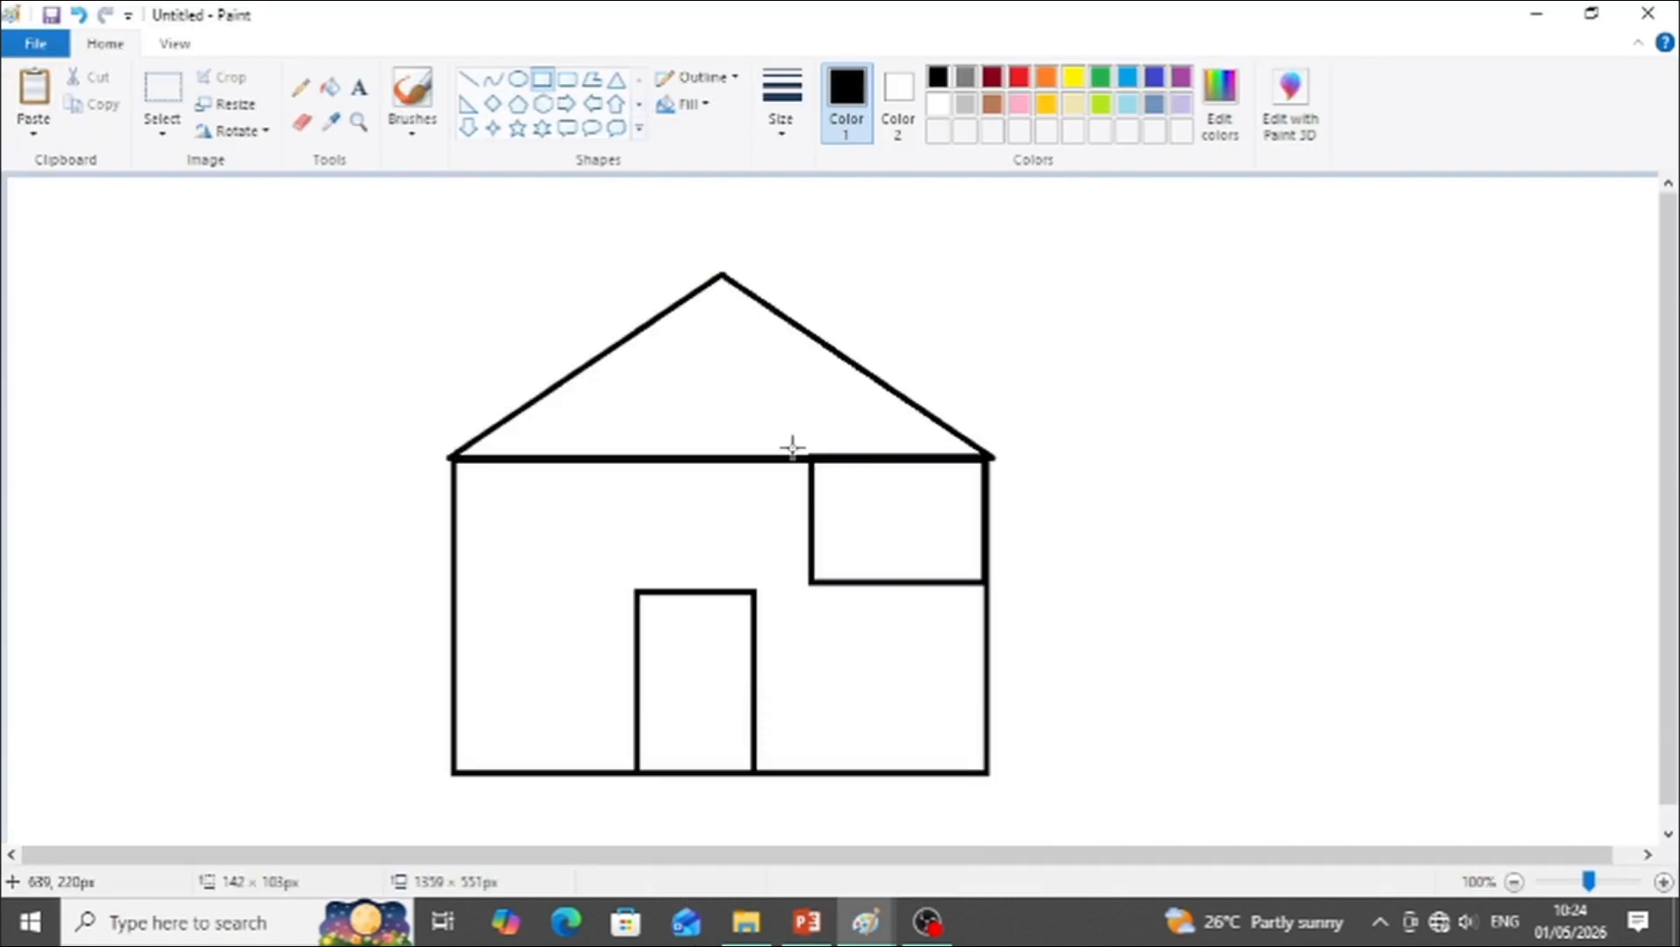
{"action": "left_click_drag", "start_coordinate": [834, 458], "coordinate": [852, 582]}
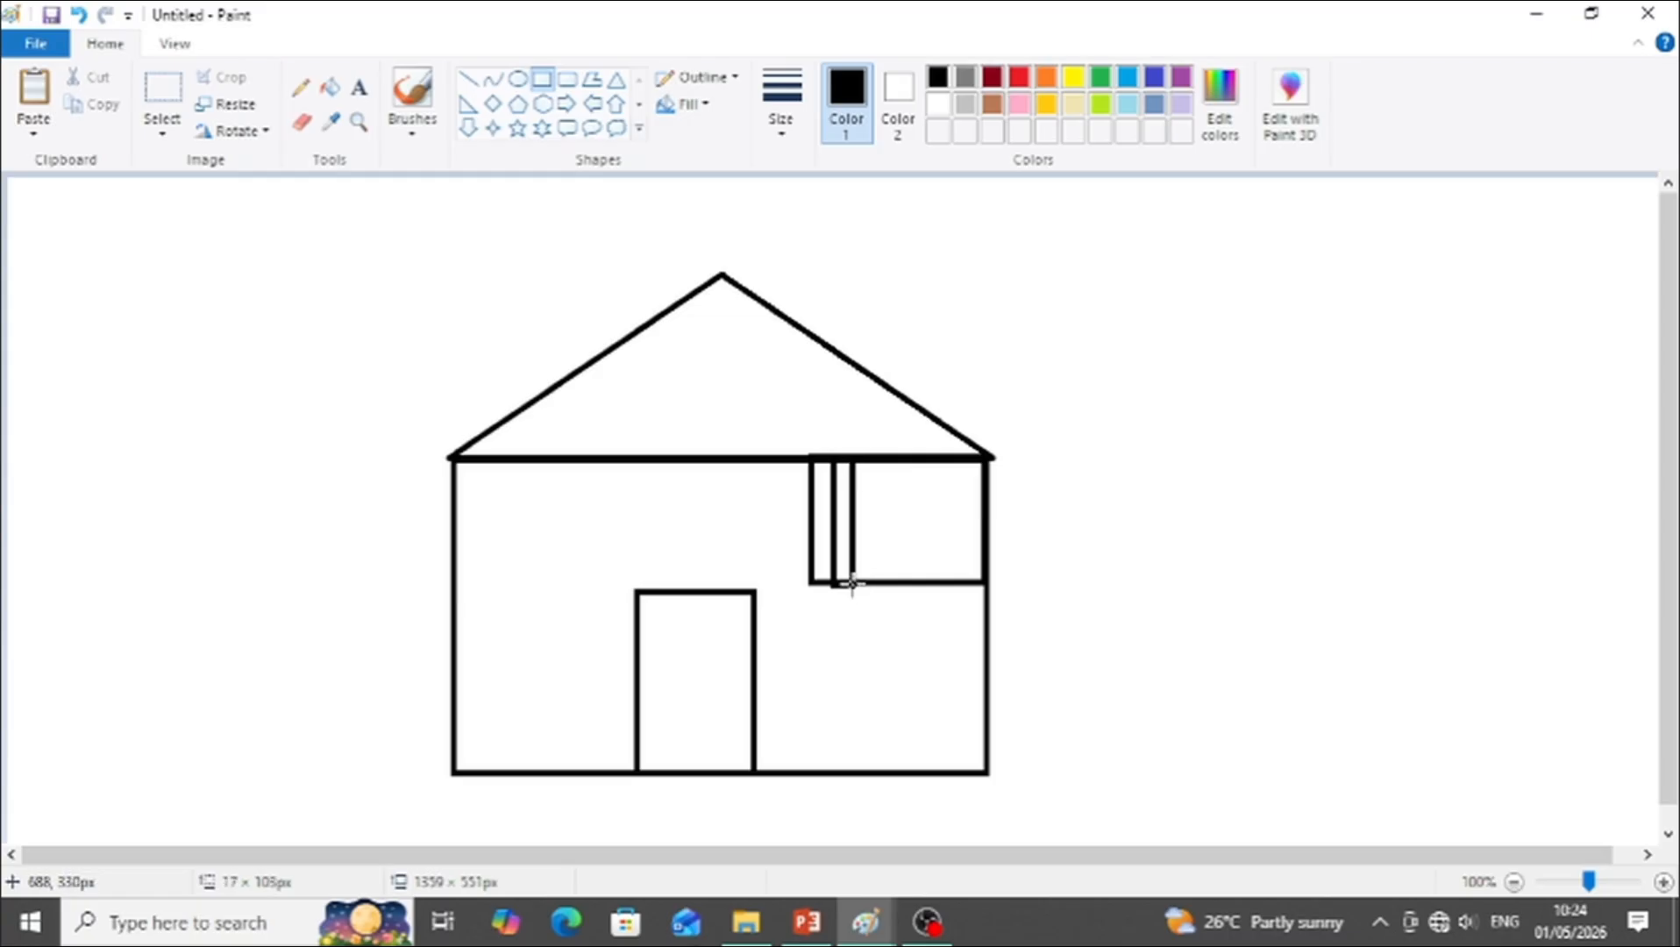
{"action": "left_click_drag", "start_coordinate": [883, 460], "coordinate": [905, 577]}
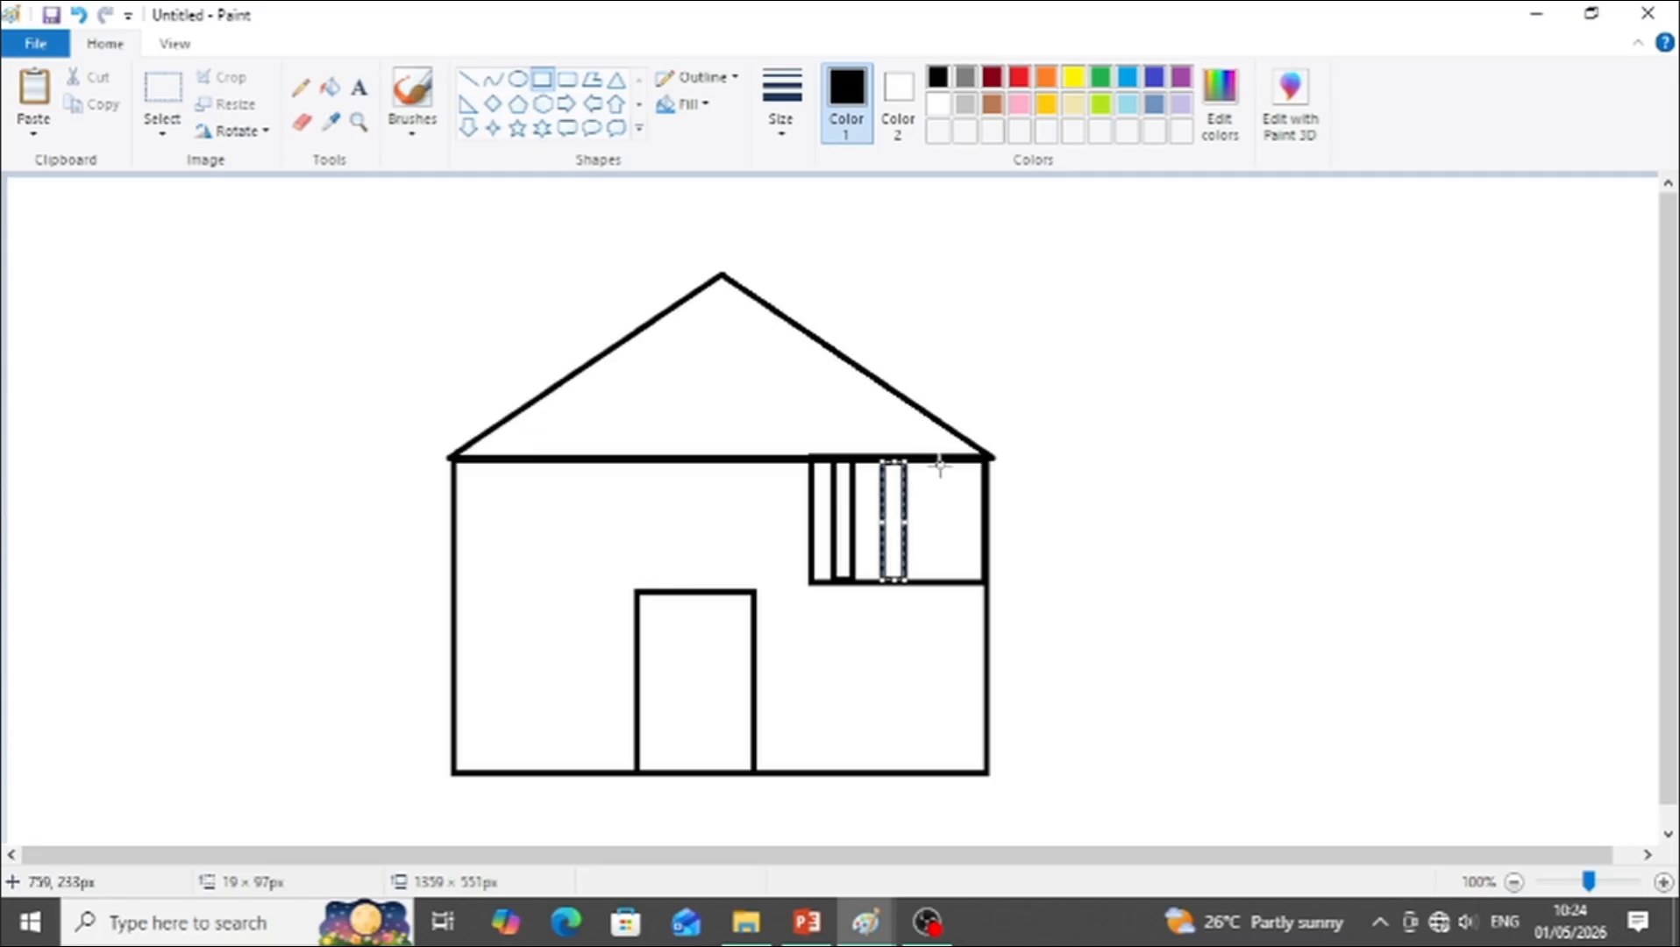
{"action": "left_click_drag", "start_coordinate": [939, 460], "coordinate": [960, 582]}
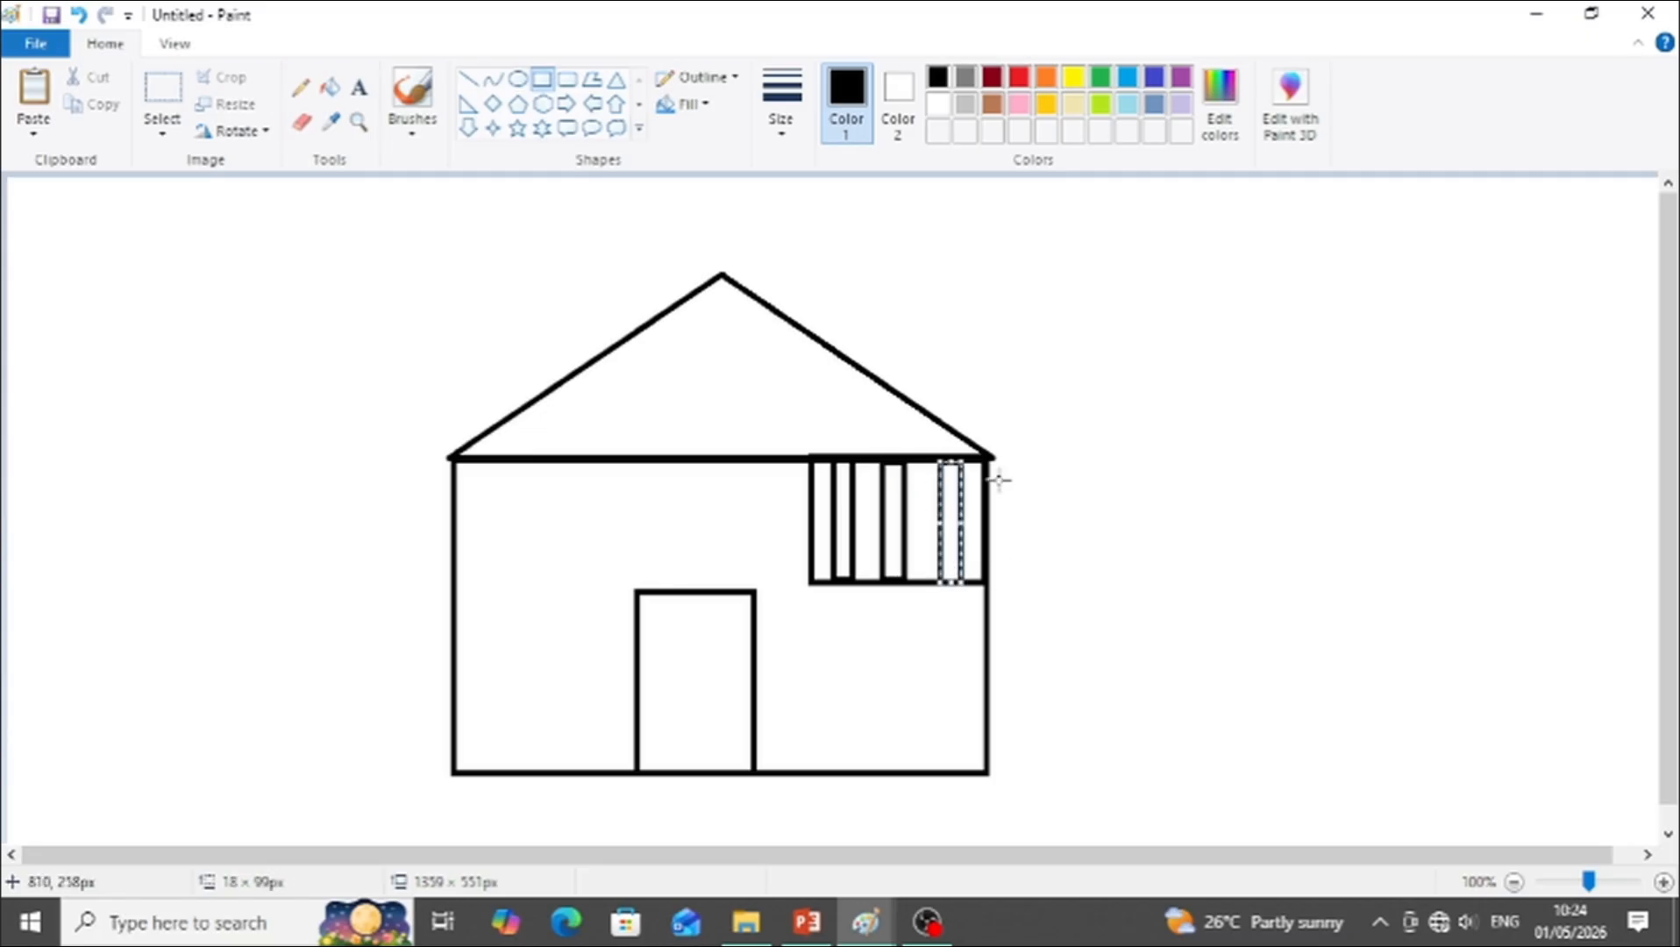
Step: Fill the house with colour, using dark red for the roof, pink for the walls and brown for the door
{"action": "left_click", "coordinate": [339, 93]}
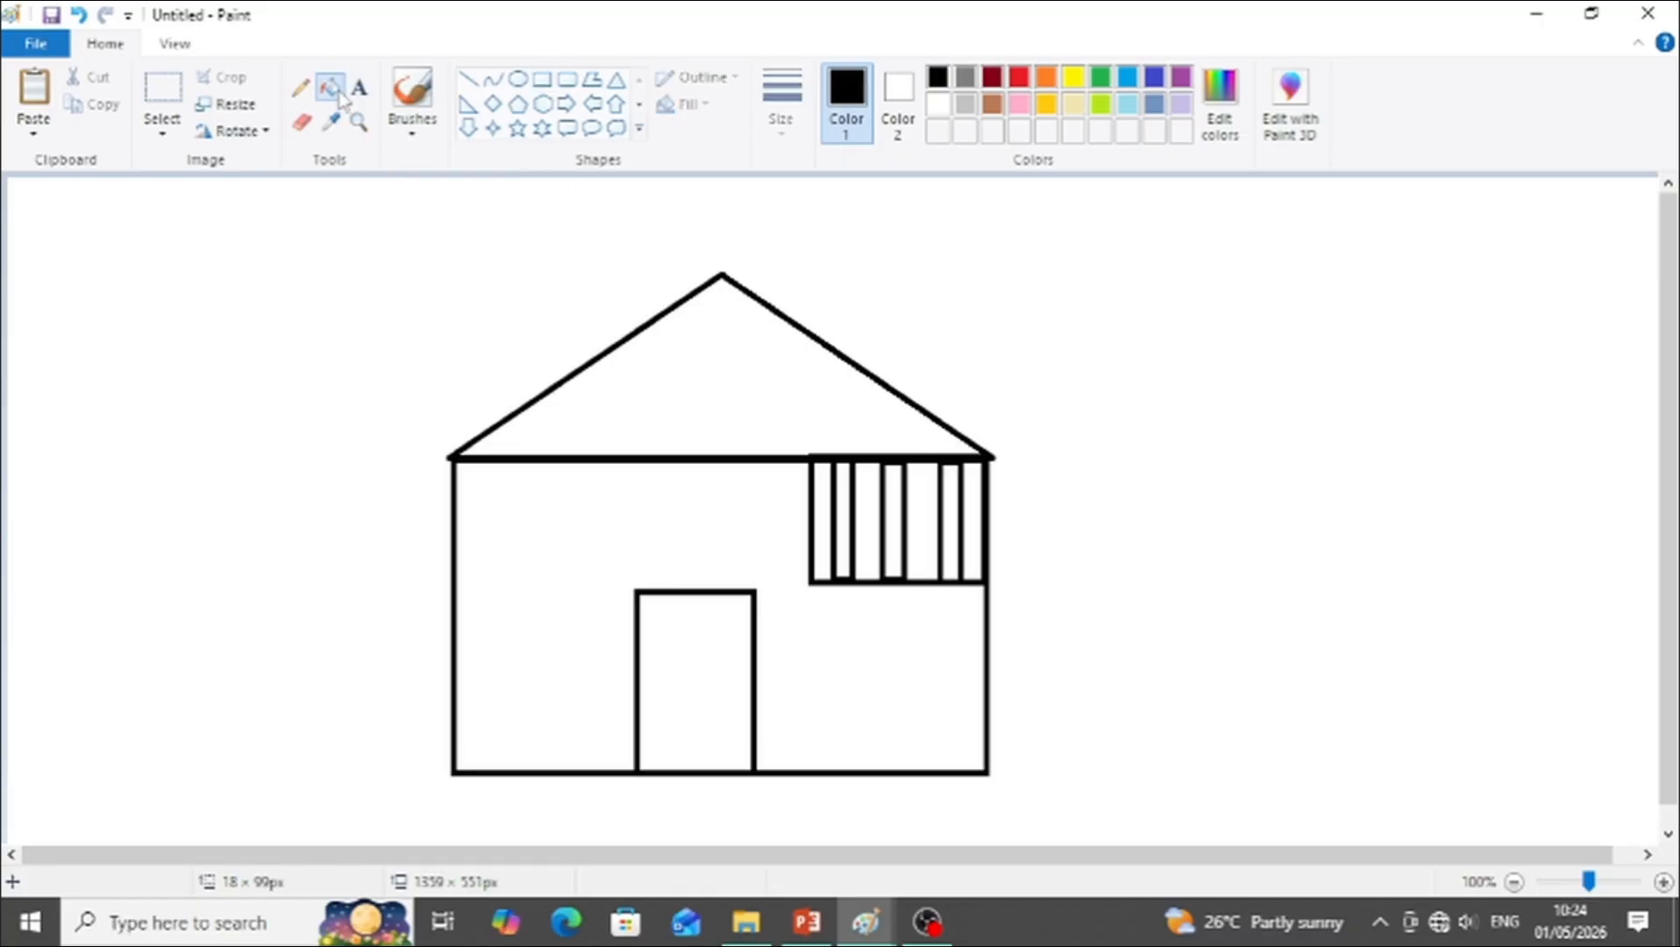
{"action": "left_click", "coordinate": [993, 79]}
{"action": "left_click", "coordinate": [705, 320]}
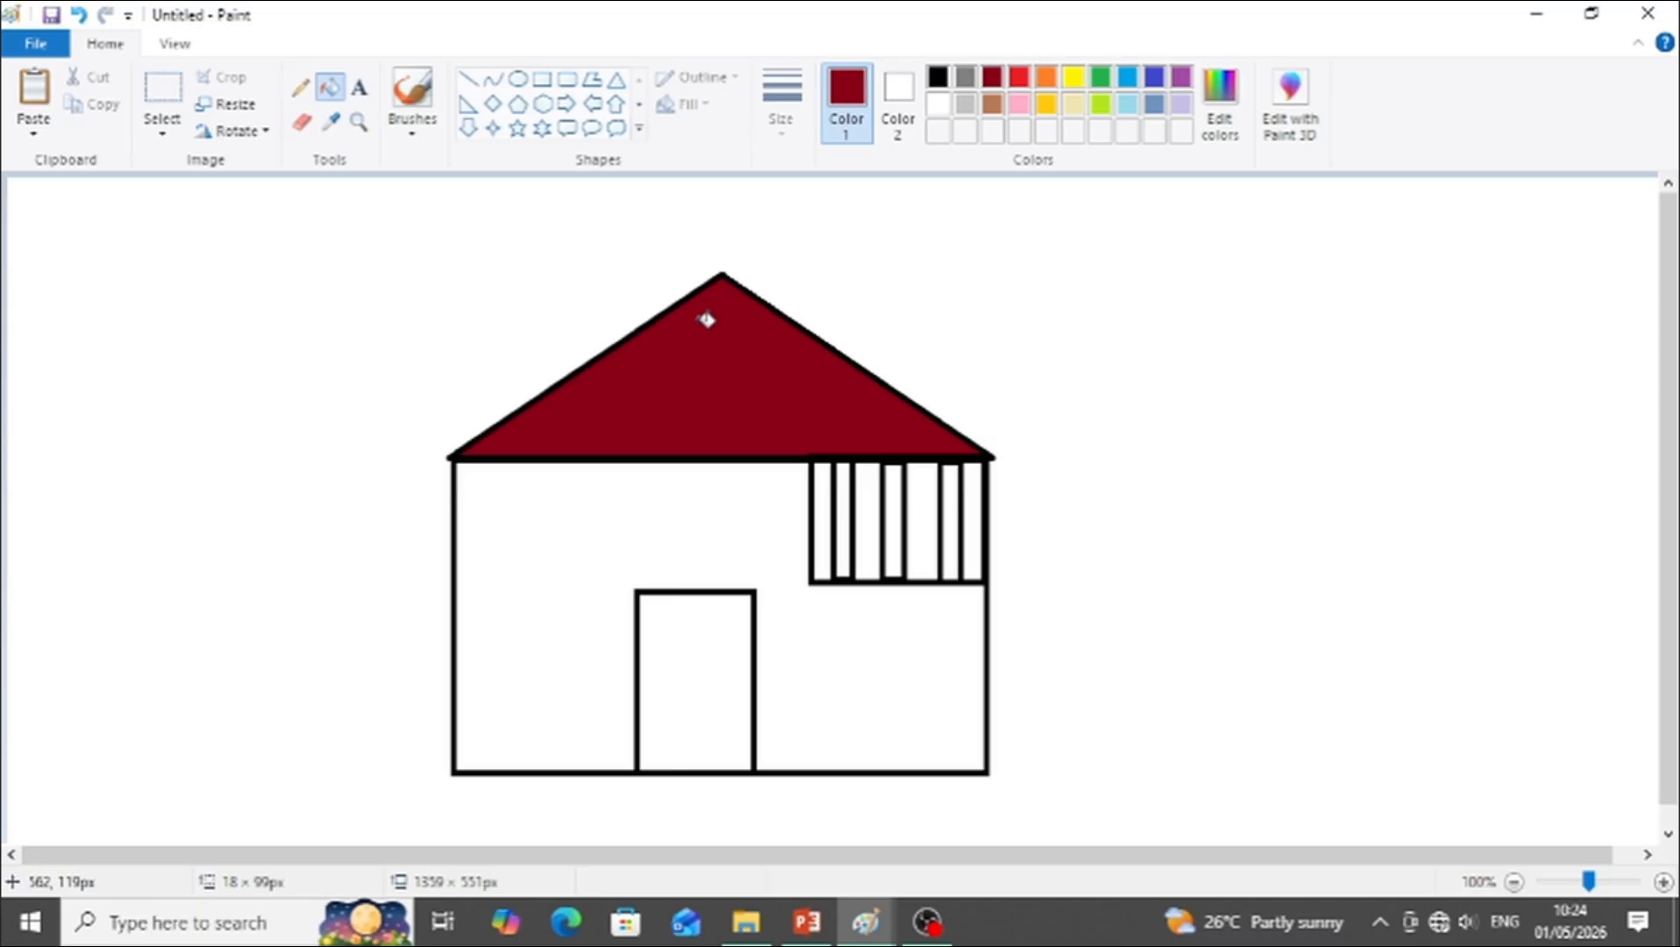
{"action": "left_click", "coordinate": [1018, 107]}
{"action": "left_click", "coordinate": [568, 564]}
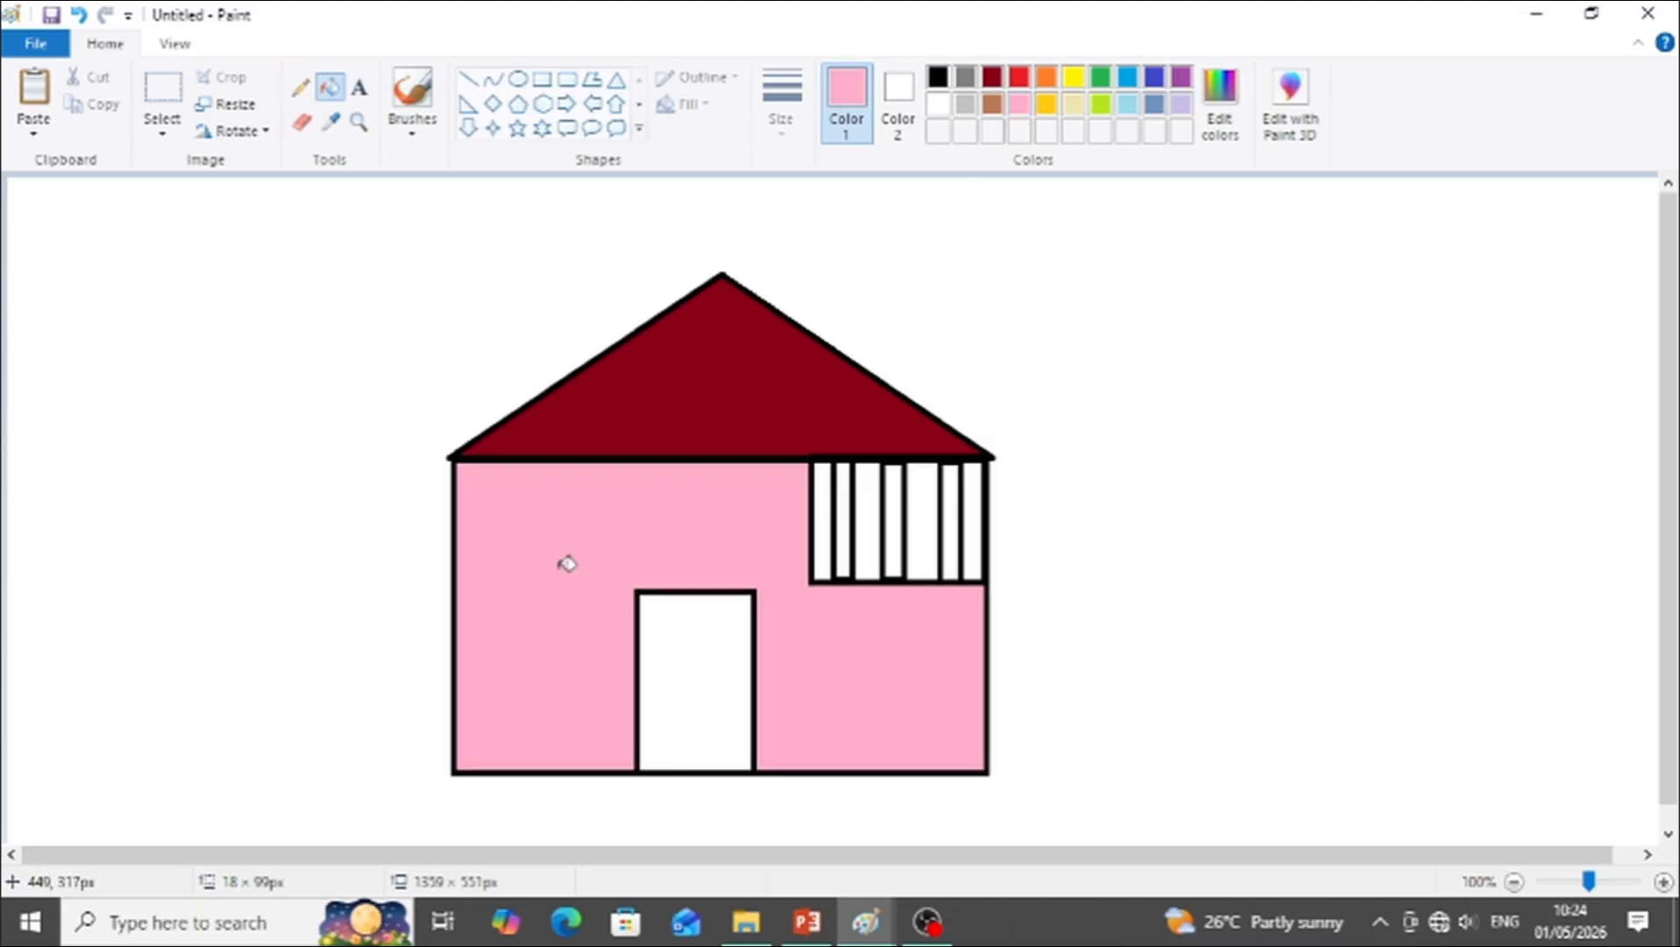
{"action": "left_click", "coordinate": [994, 106]}
{"action": "left_click", "coordinate": [671, 649]}
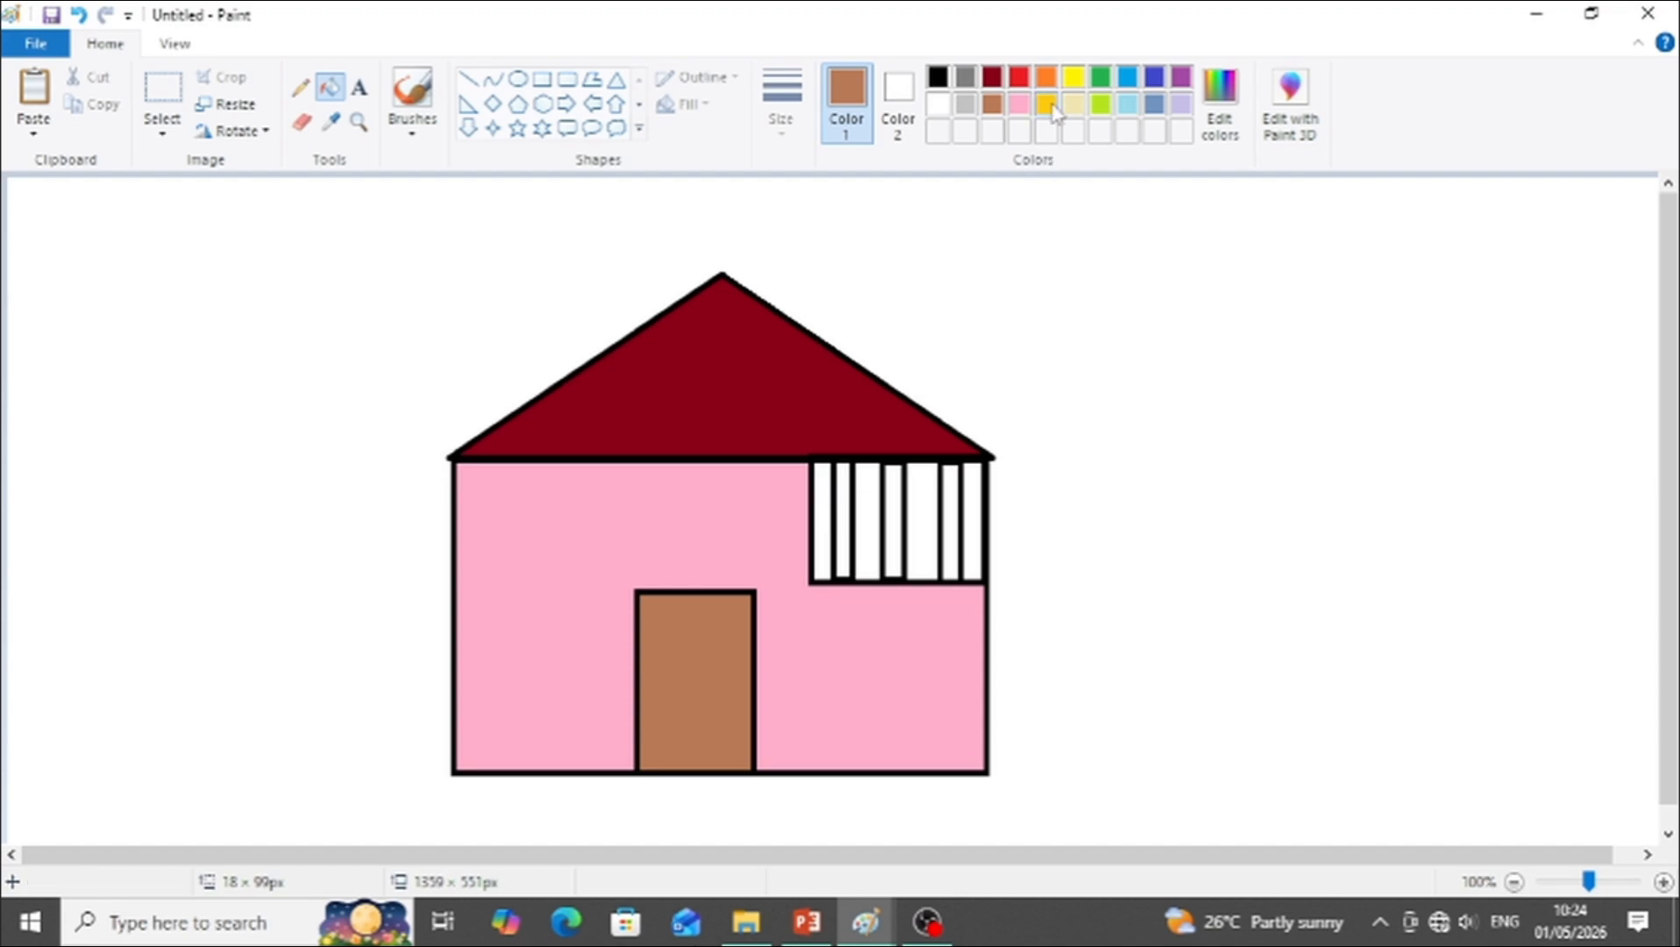
Step: Fill the window's three bars with gold and the four gaps around them with brown
{"action": "left_click", "coordinate": [1047, 105]}
{"action": "left_click", "coordinate": [843, 494]}
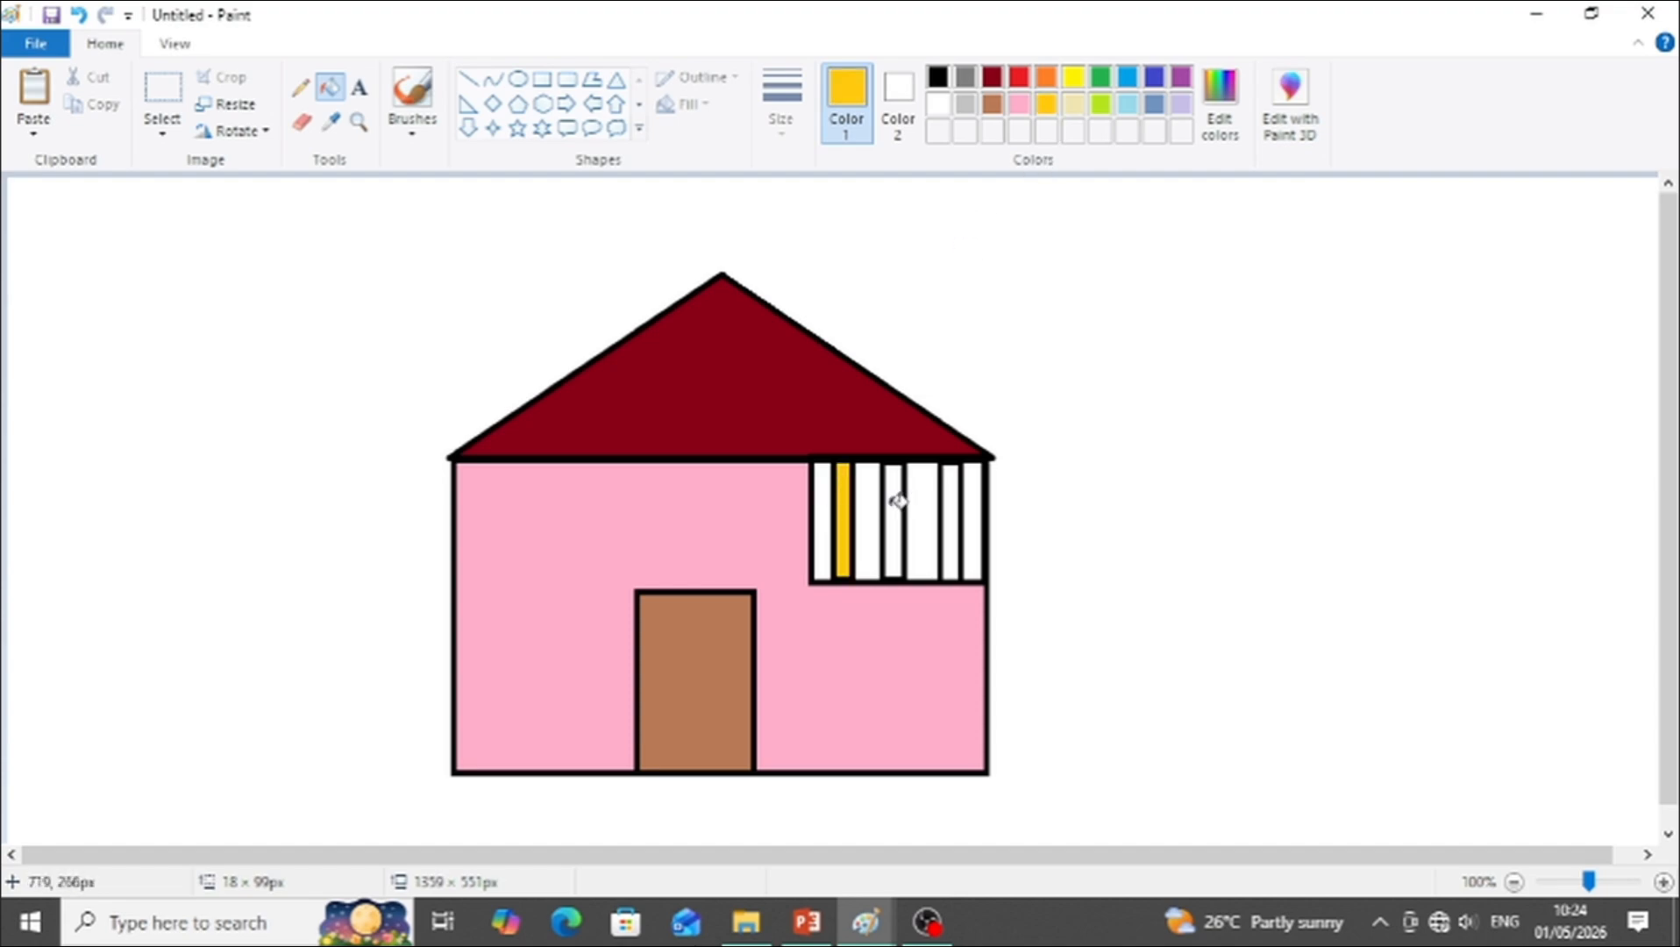
{"action": "left_click", "coordinate": [893, 496]}
{"action": "left_click", "coordinate": [951, 500]}
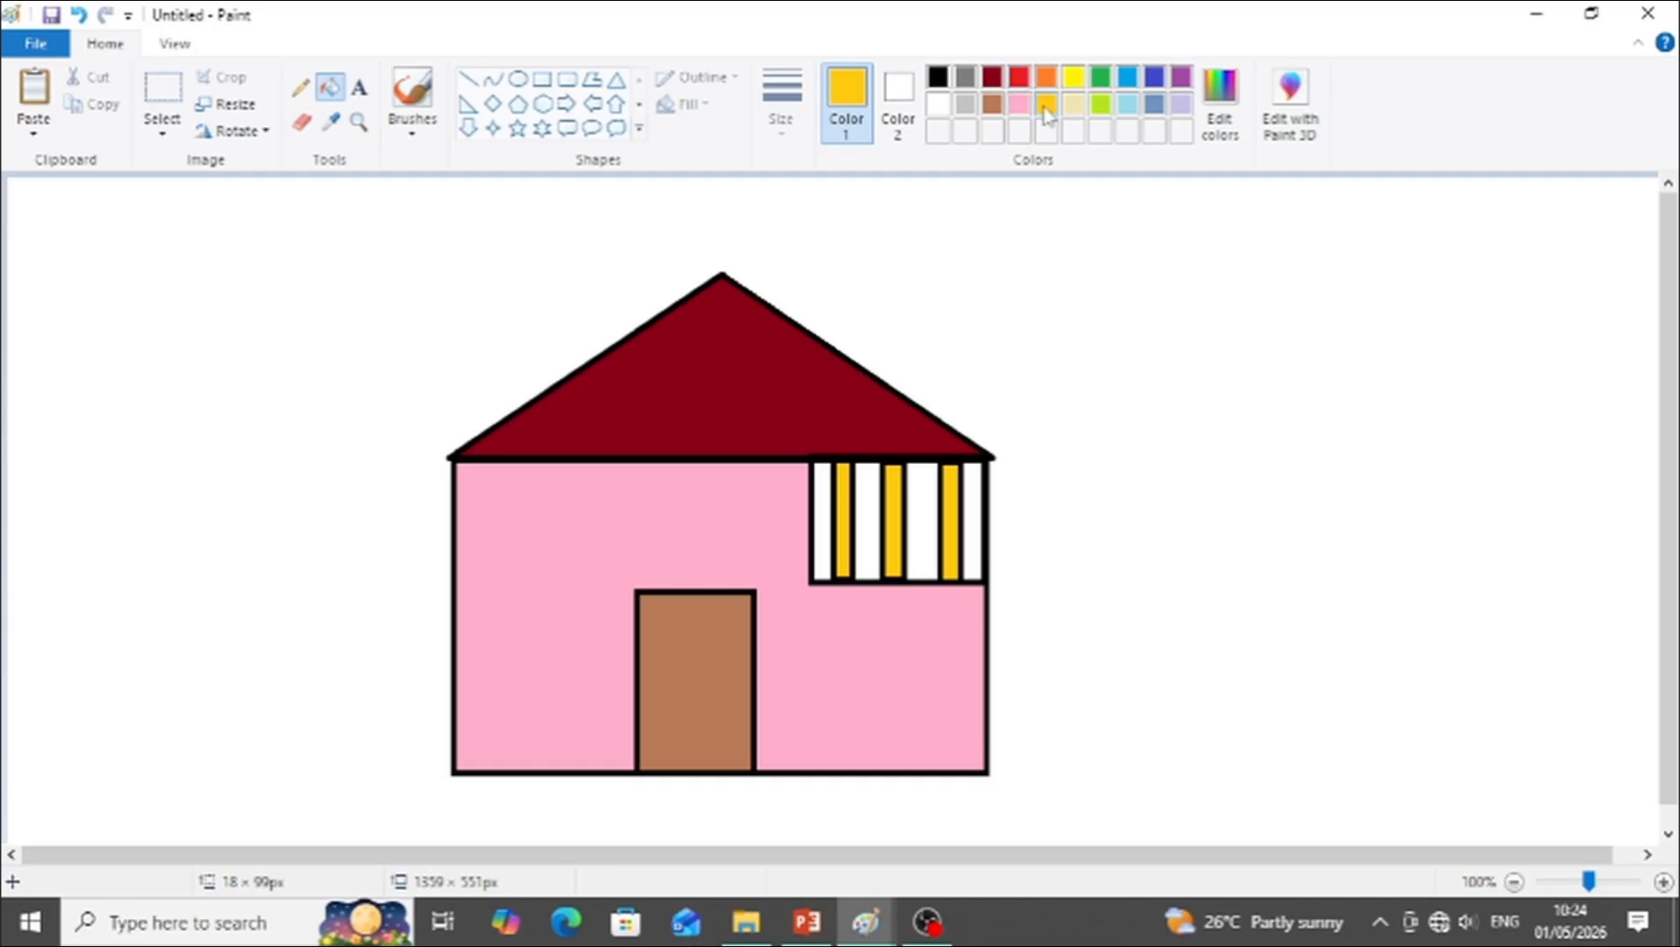
{"action": "left_click", "coordinate": [992, 104]}
{"action": "left_click", "coordinate": [822, 497]}
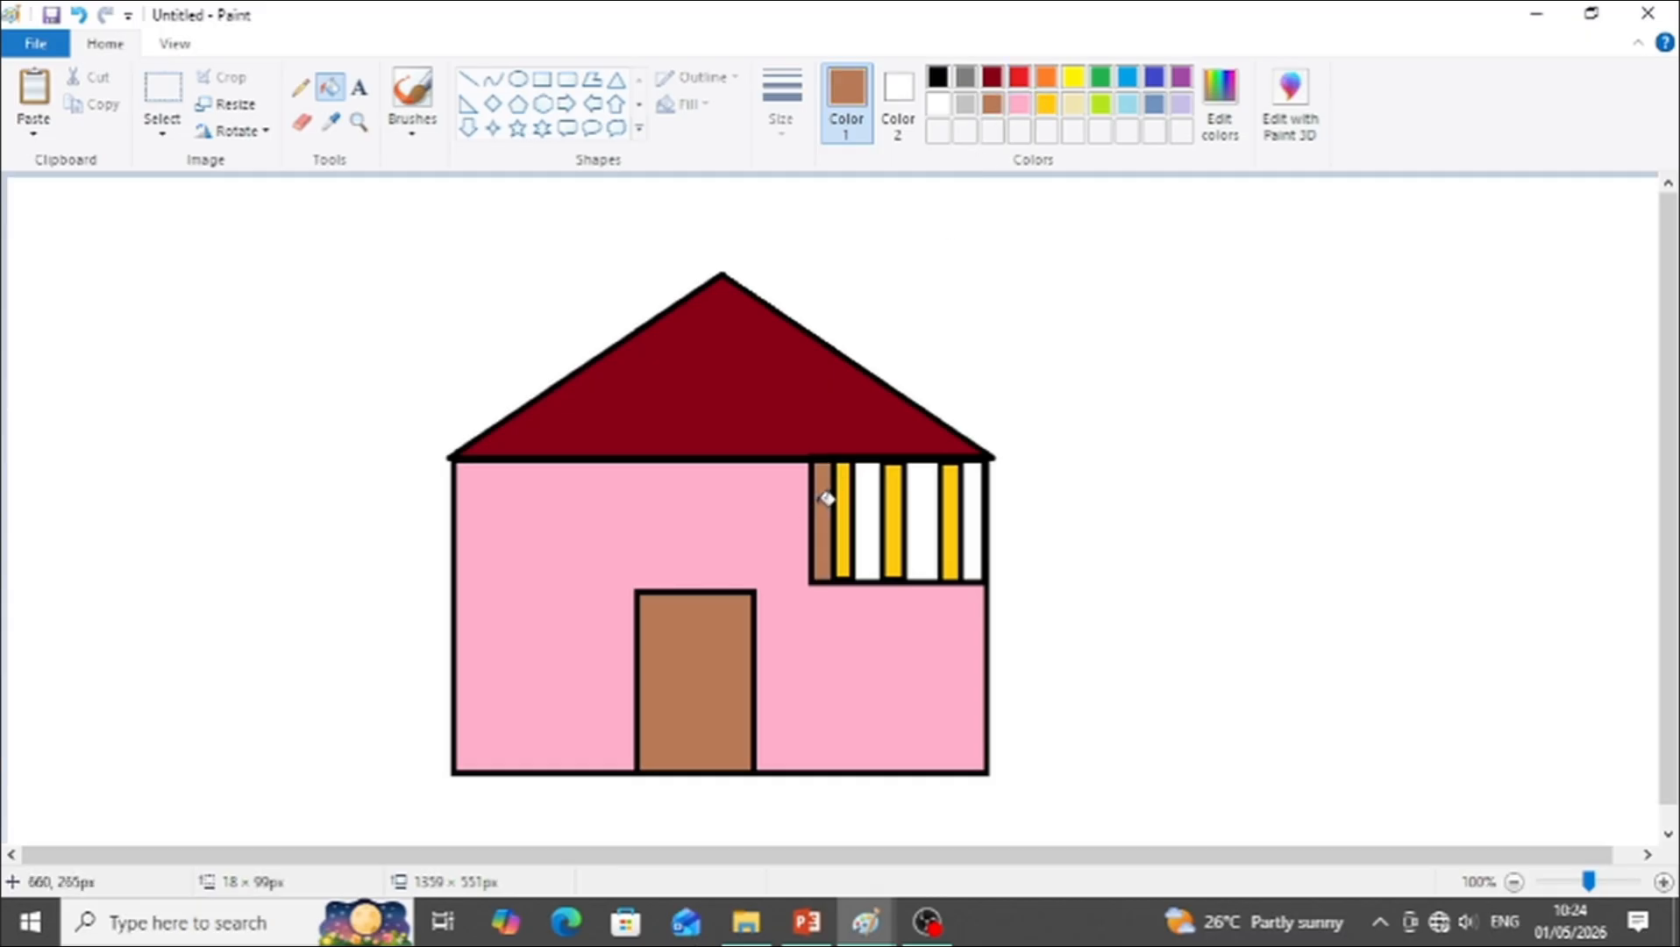
{"action": "left_click", "coordinate": [867, 507]}
{"action": "left_click", "coordinate": [928, 498]}
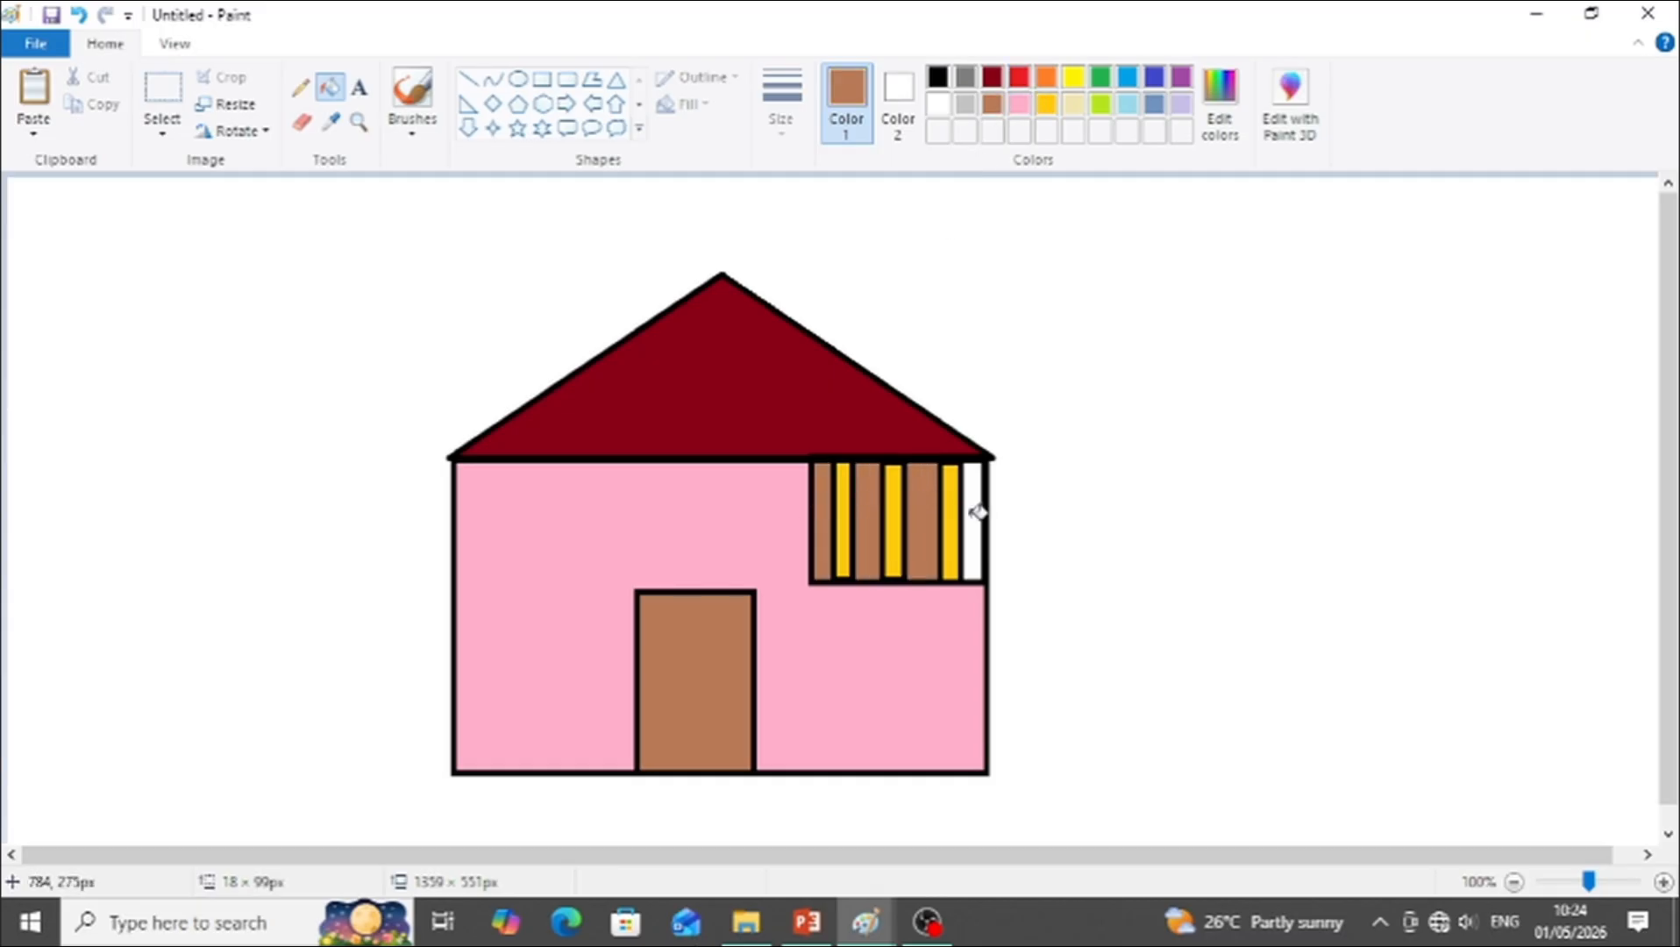
{"action": "left_click", "coordinate": [977, 512]}
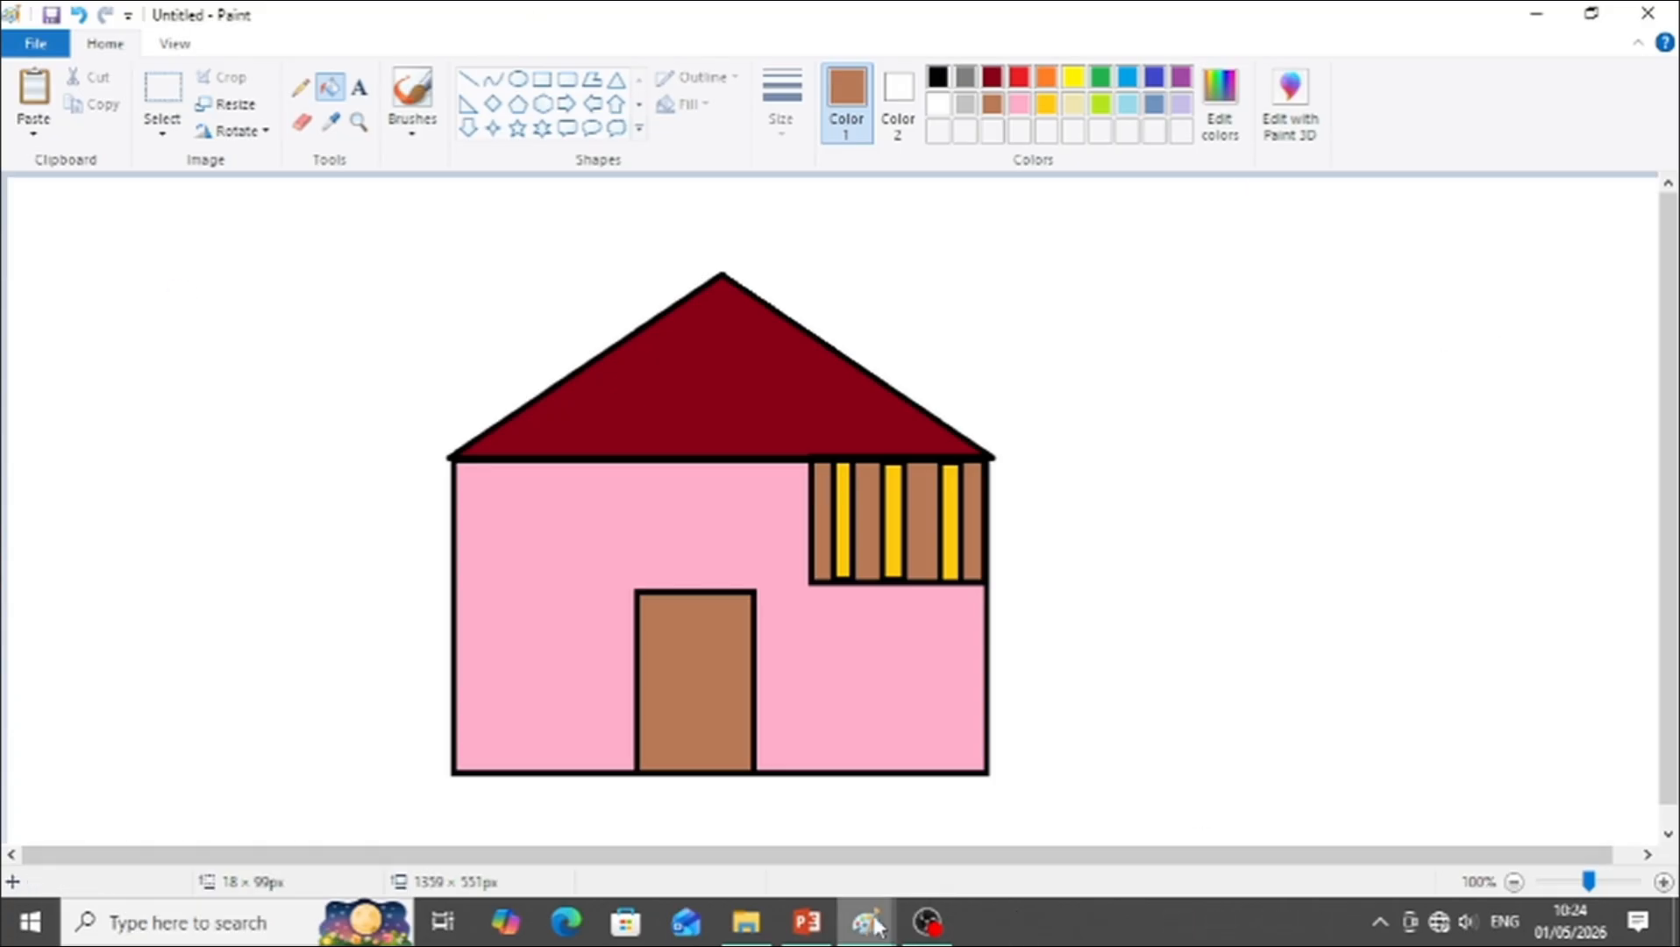
Step: Switch to PowerPoint, present the "Add Fun Elements" slide to study the example sun and end the show
{"action": "left_click", "coordinate": [827, 922]}
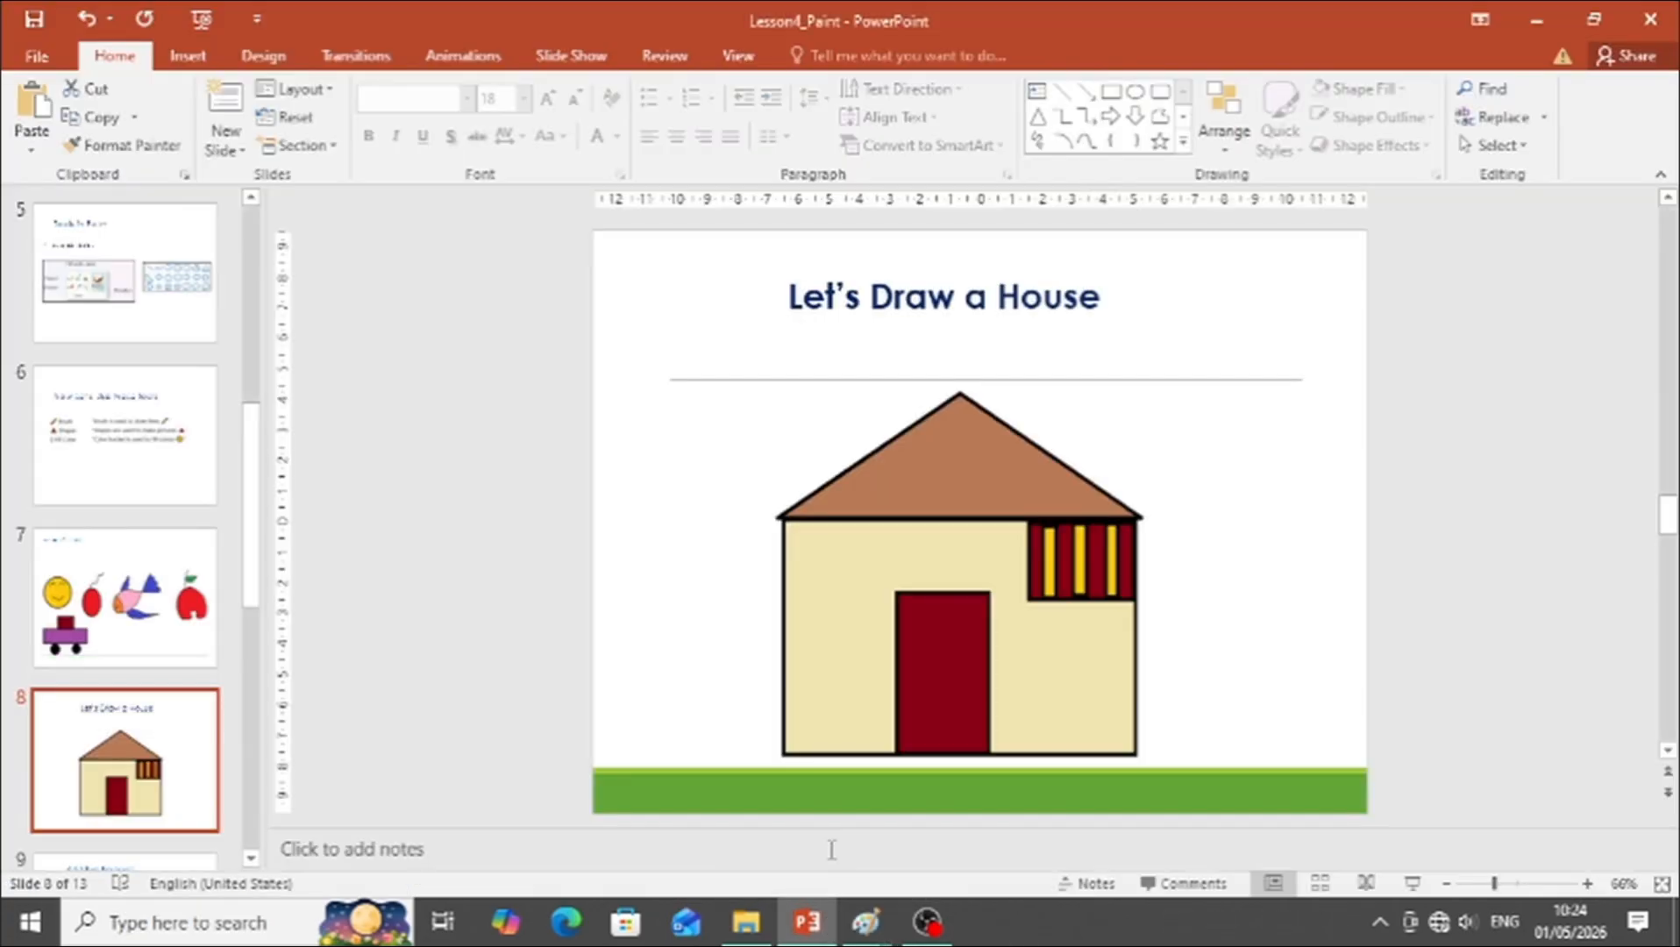
{"action": "left_click", "coordinate": [1409, 884]}
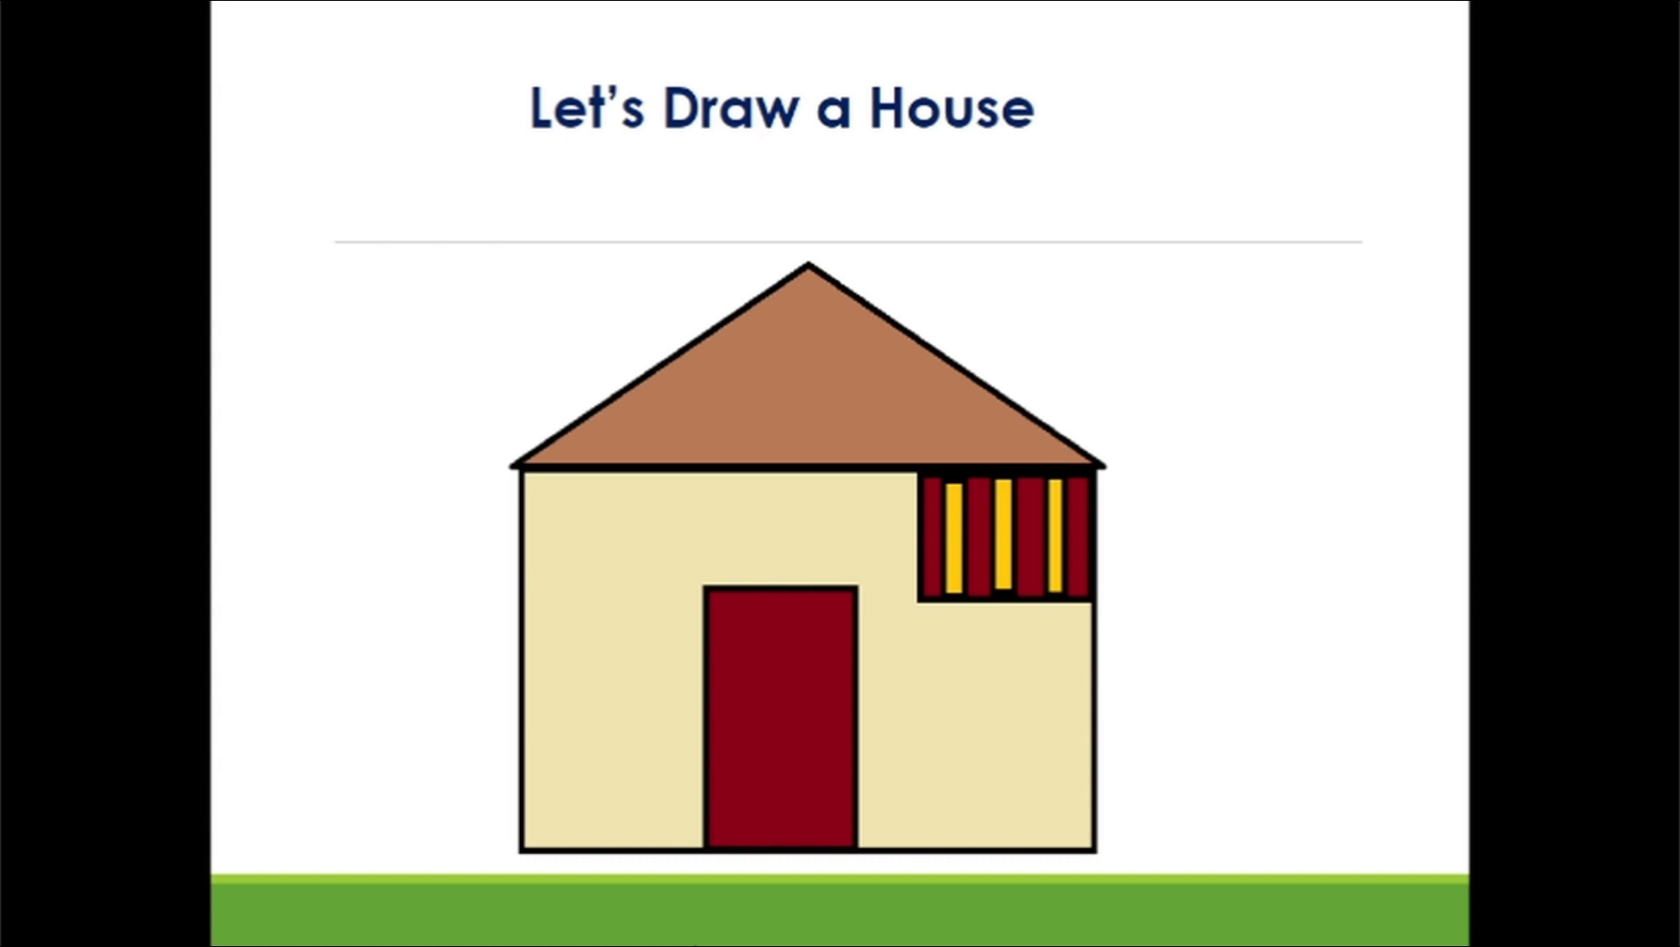
{"action": "left_click", "coordinate": [623, 503]}
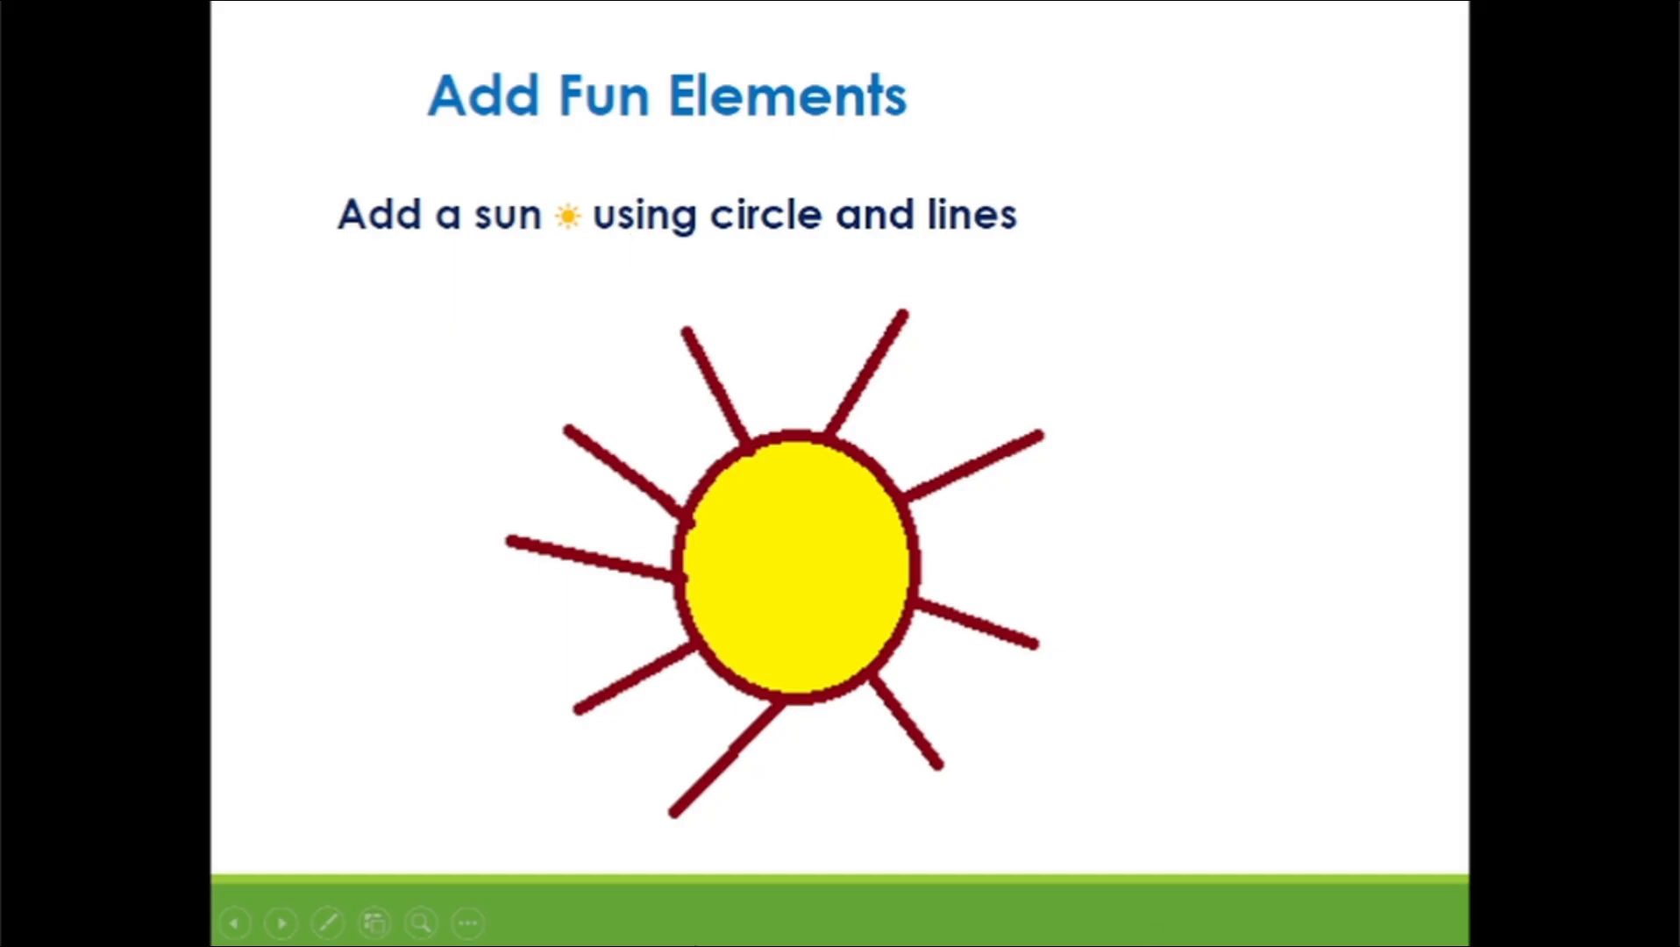
{"action": "right_click", "coordinate": [938, 836]}
{"action": "left_click", "coordinate": [1000, 803]}
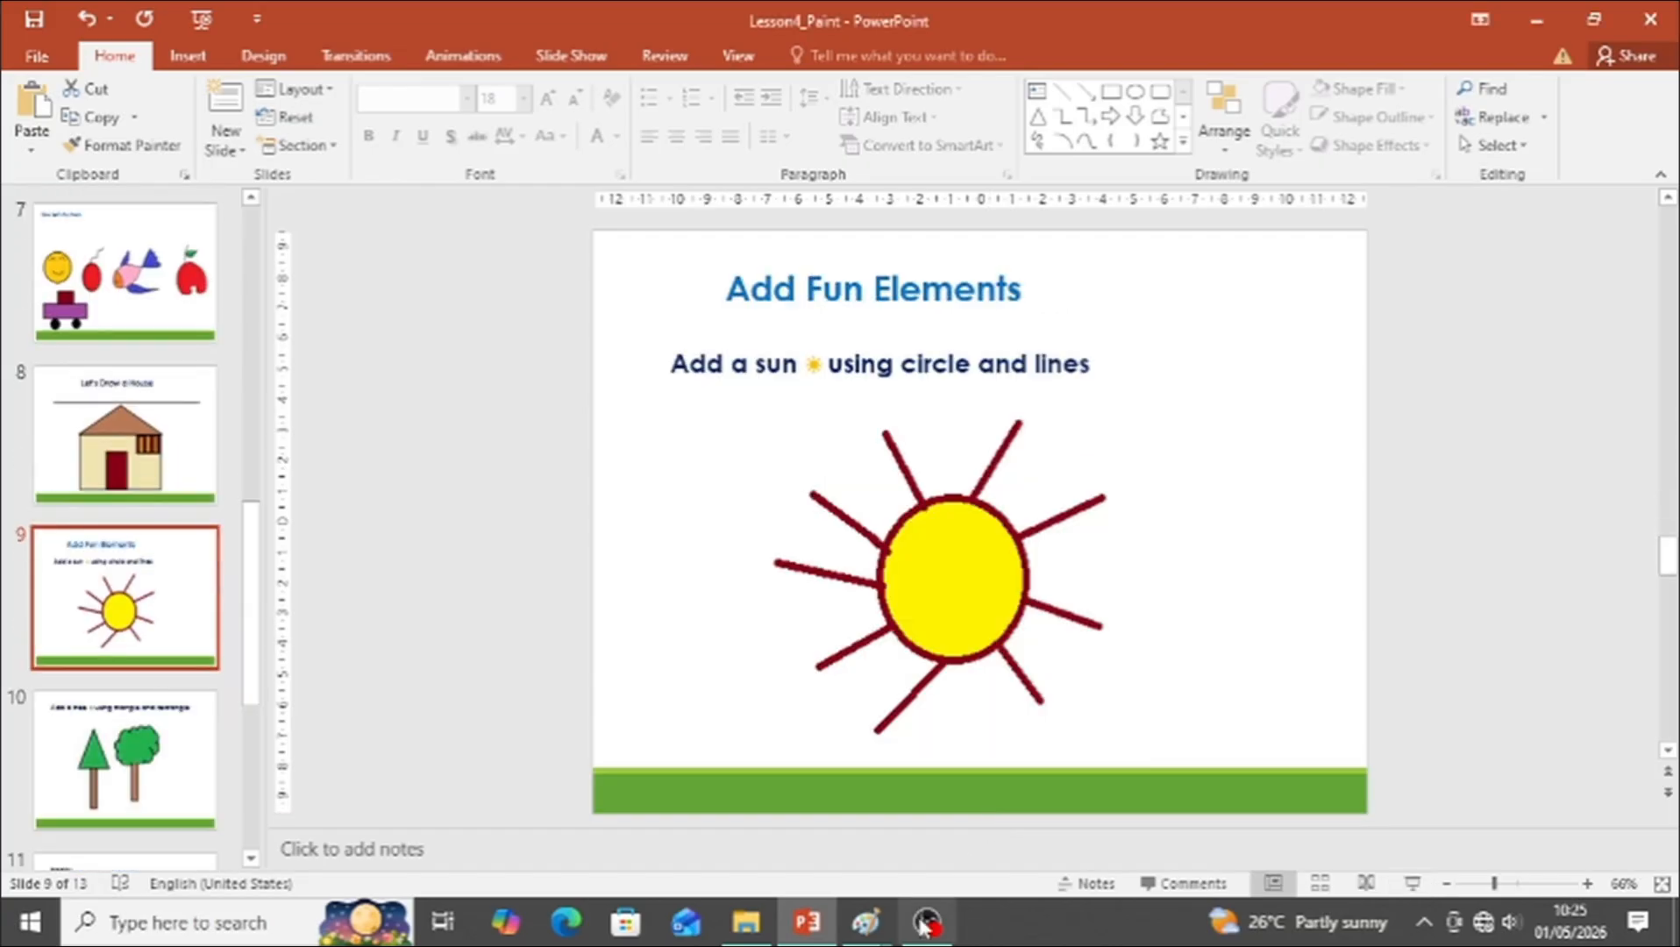
Step: Return to the house drawing in Paint and draw a black oval about 82 × 96 px in the upper-right sky for the sun
{"action": "mouse_move", "coordinate": [866, 921]}
{"action": "left_click", "coordinate": [1041, 847]}
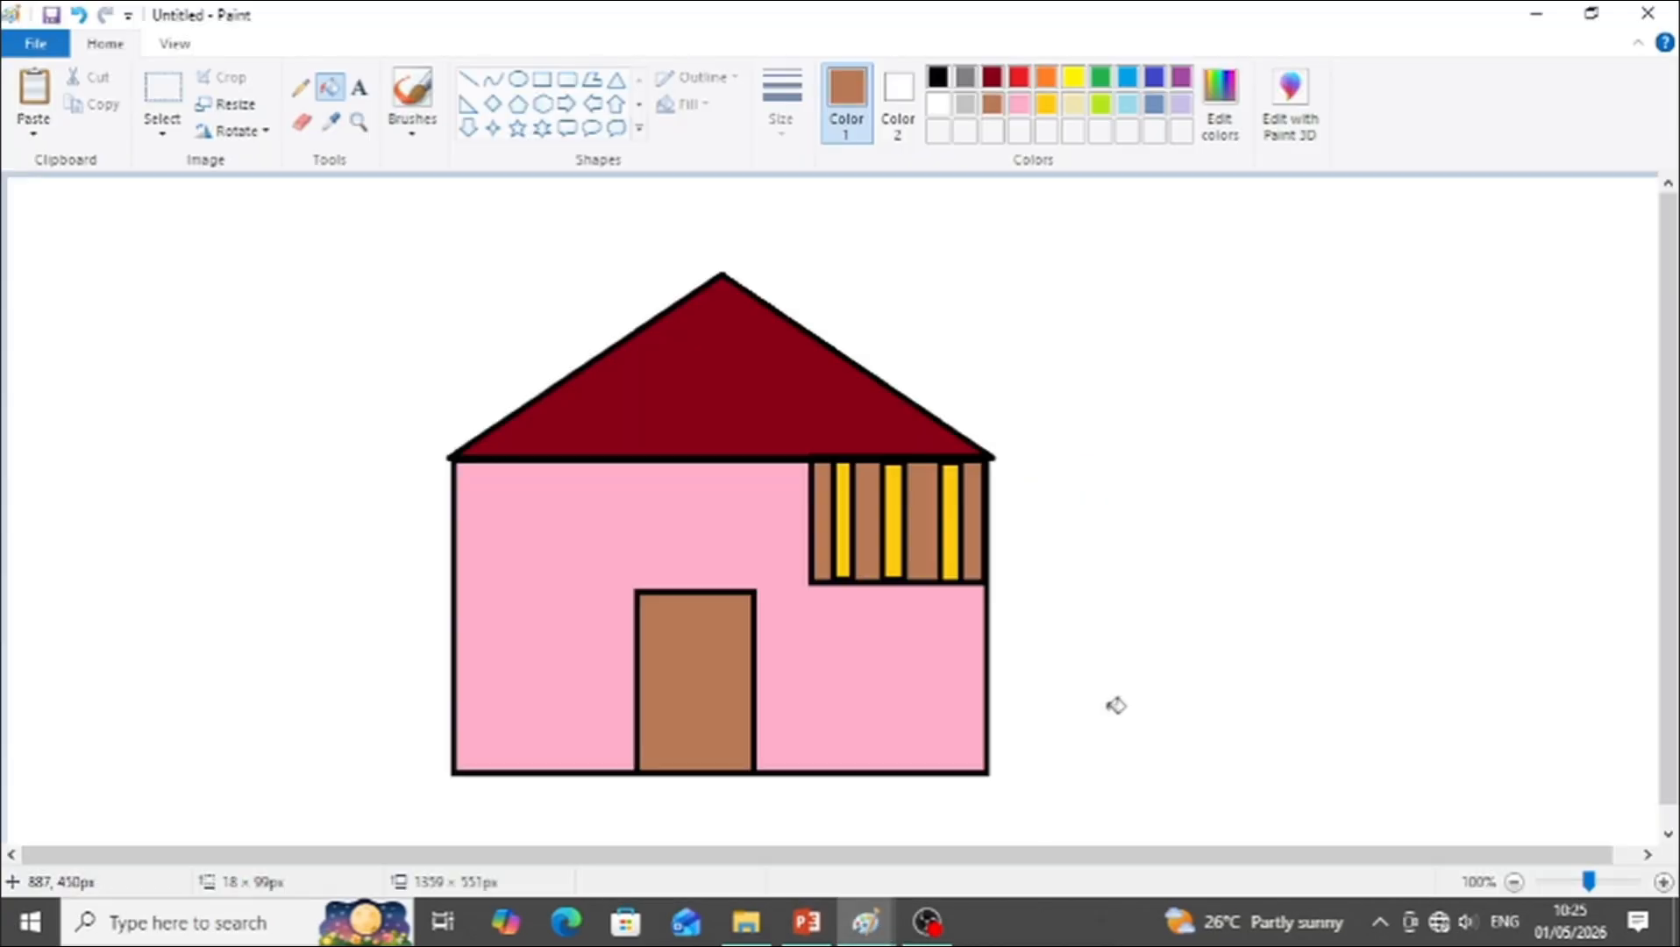
{"action": "left_click", "coordinate": [518, 79]}
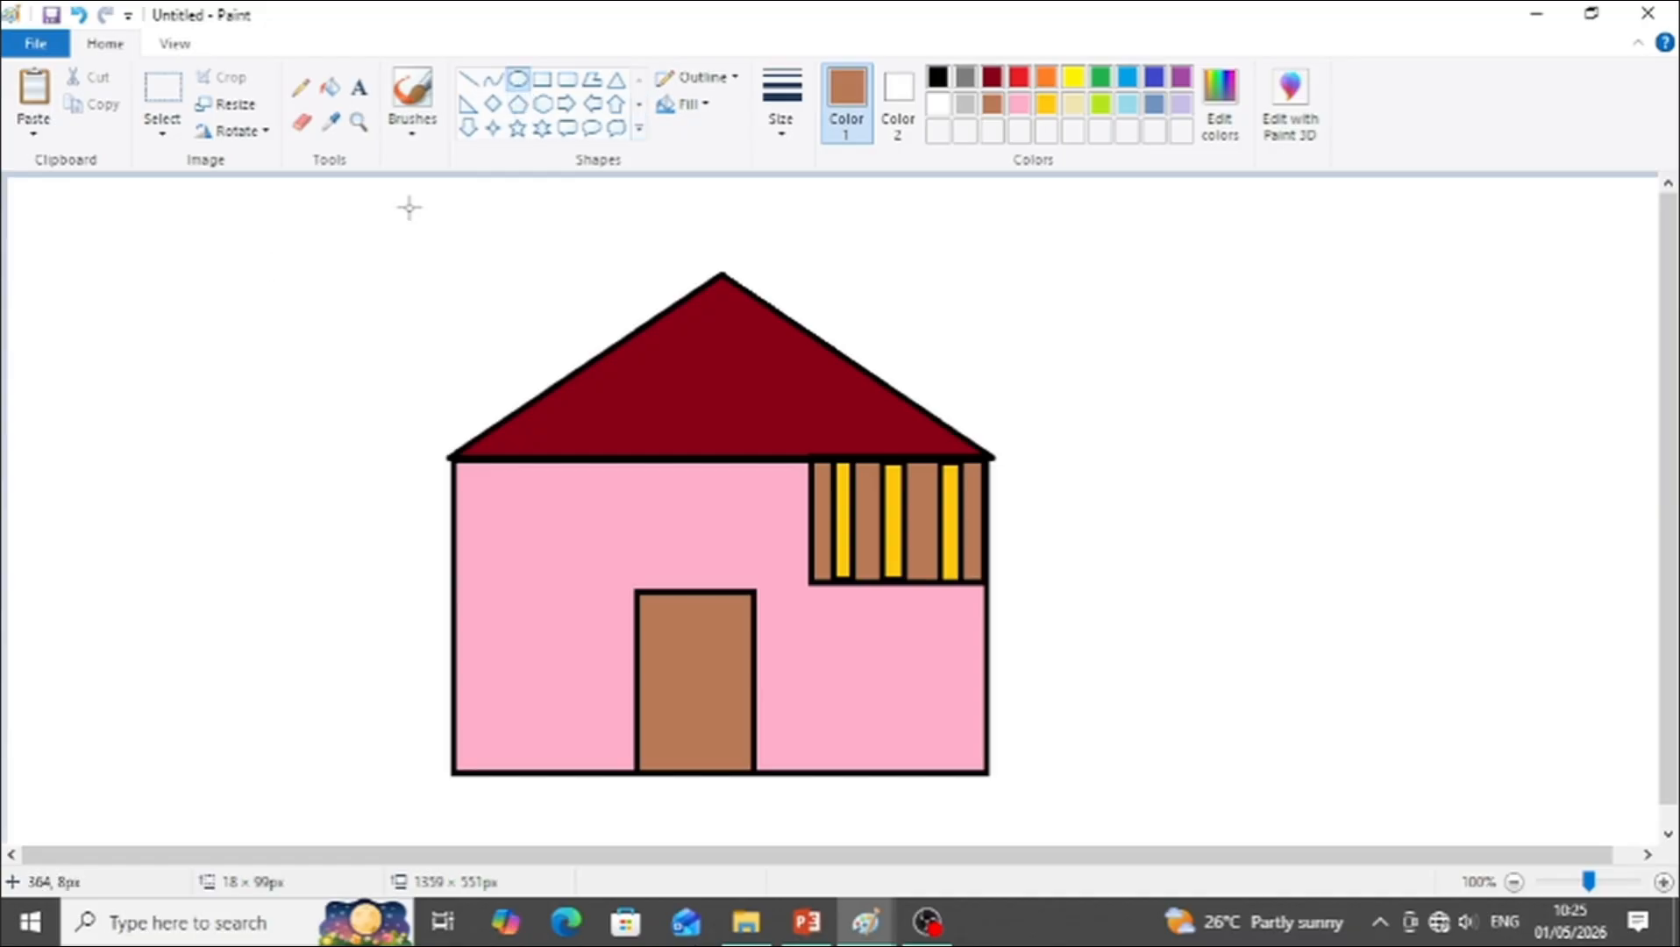
{"action": "left_click", "coordinate": [938, 78]}
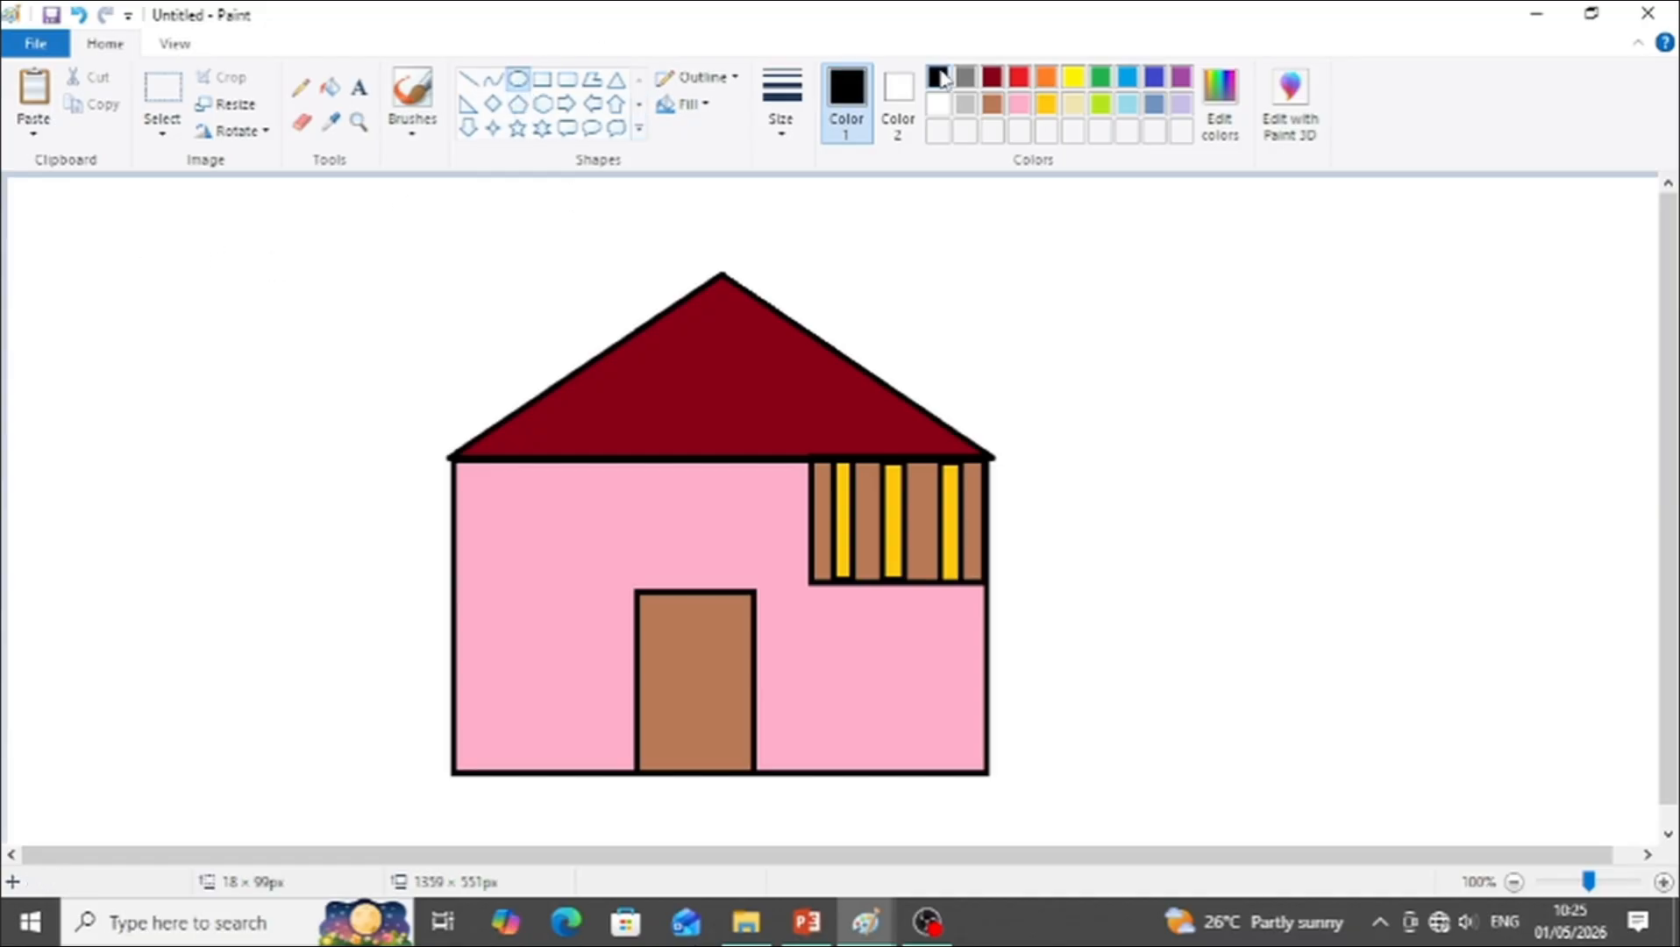
{"action": "mouse_move", "coordinate": [1145, 260]}
{"action": "left_mouse_down"}
{"action": "mouse_move", "coordinate": [1140, 280]}
{"action": "mouse_move", "coordinate": [1200, 356]}
{"action": "mouse_move", "coordinate": [1247, 367]}
{"action": "left_mouse_up"}
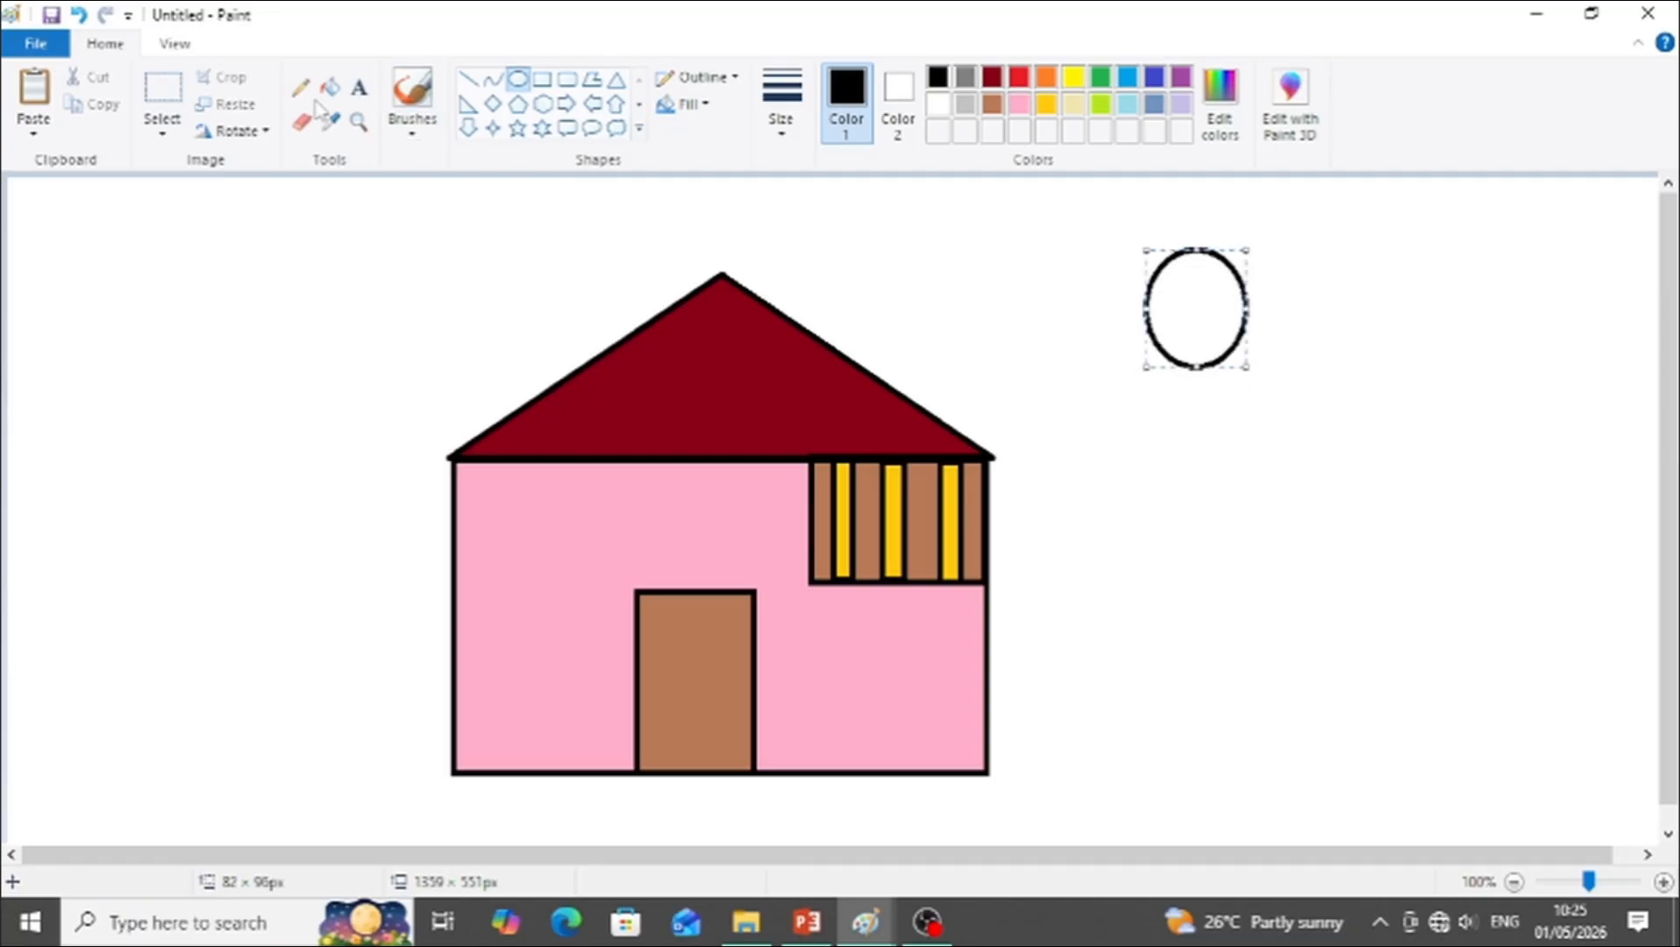
Step: Draw eight straight black rays of varying length around the sun's oval with the Line tool
{"action": "left_click", "coordinate": [469, 79]}
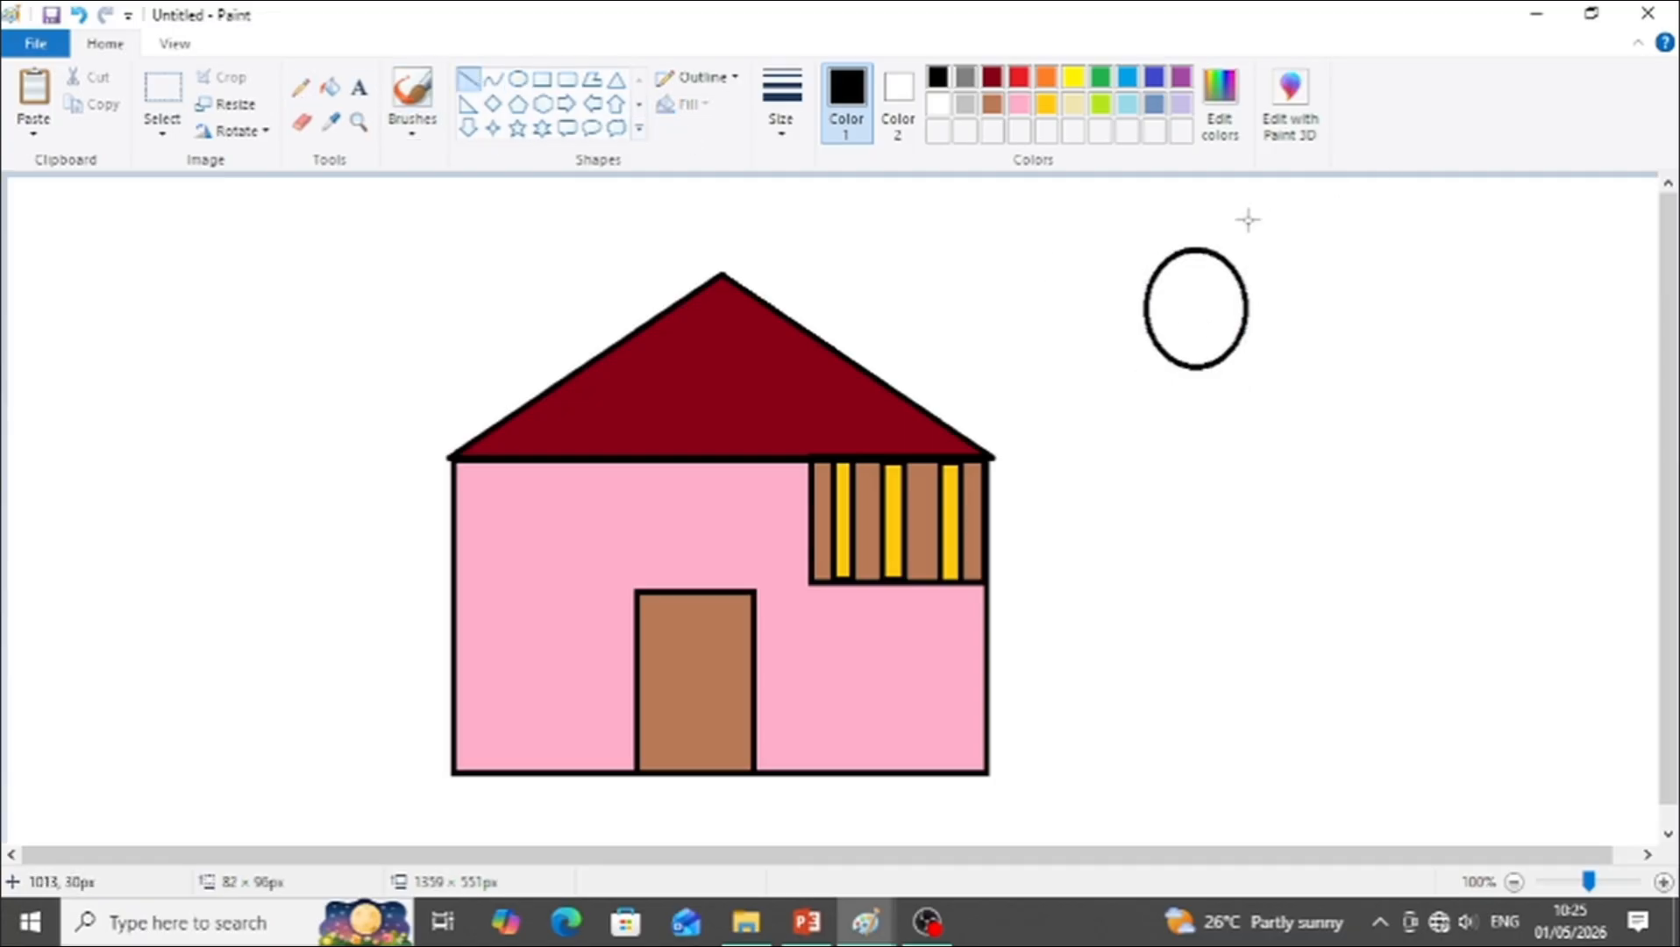
{"action": "mouse_move", "coordinate": [1229, 254]}
{"action": "left_mouse_down"}
{"action": "mouse_move", "coordinate": [1261, 208]}
{"action": "mouse_move", "coordinate": [1172, 194]}
{"action": "left_mouse_up"}
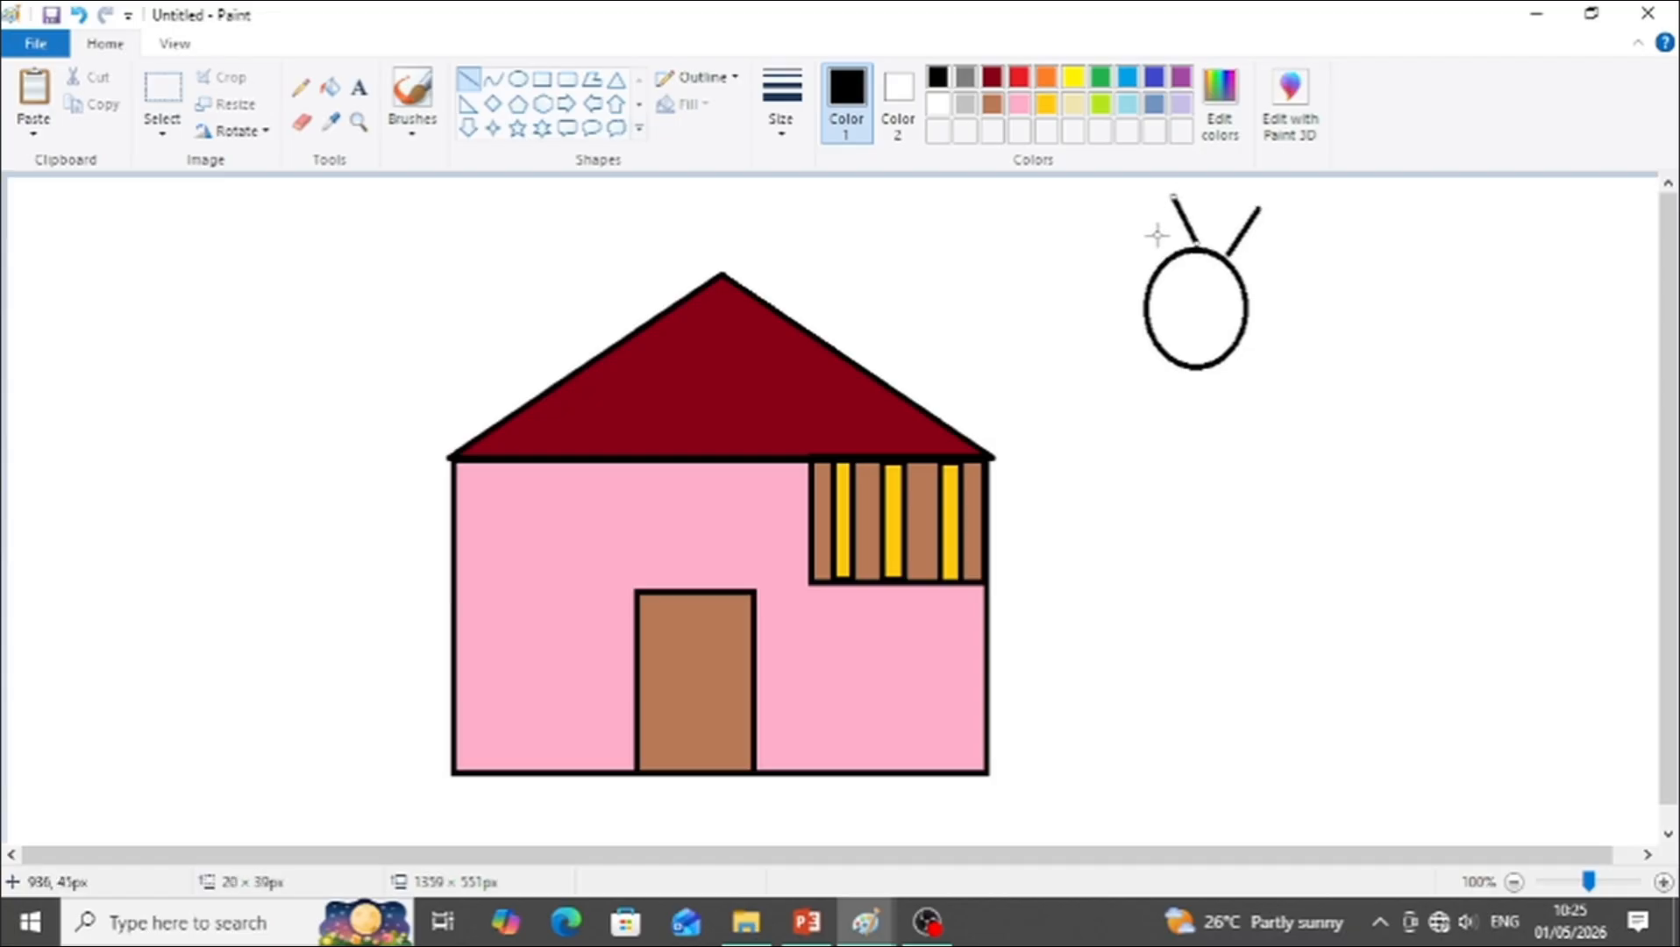
{"action": "left_click_drag", "start_coordinate": [1150, 261], "coordinate": [1109, 247]}
{"action": "left_click_drag", "start_coordinate": [1143, 313], "coordinate": [1071, 344]}
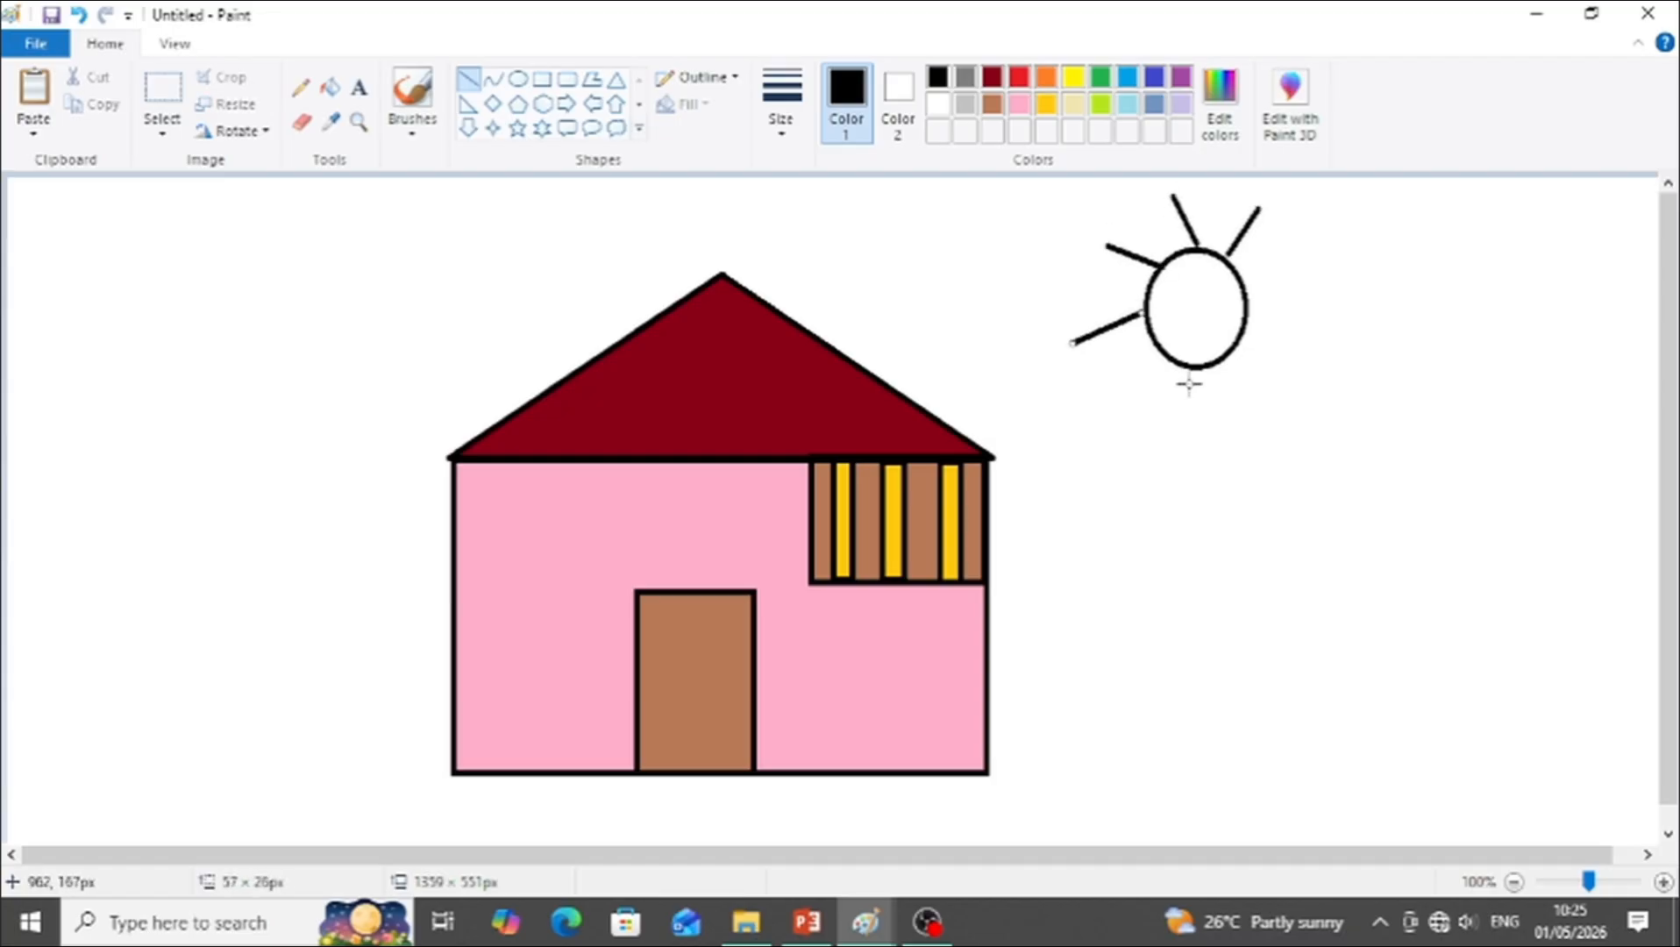
{"action": "mouse_move", "coordinate": [1177, 368]}
{"action": "left_mouse_down"}
{"action": "mouse_move", "coordinate": [1167, 427]}
{"action": "mouse_move", "coordinate": [1239, 399]}
{"action": "left_mouse_up"}
{"action": "mouse_move", "coordinate": [1247, 328]}
{"action": "left_mouse_down"}
{"action": "mouse_move", "coordinate": [1299, 331]}
{"action": "mouse_move", "coordinate": [1305, 254]}
{"action": "left_mouse_up"}
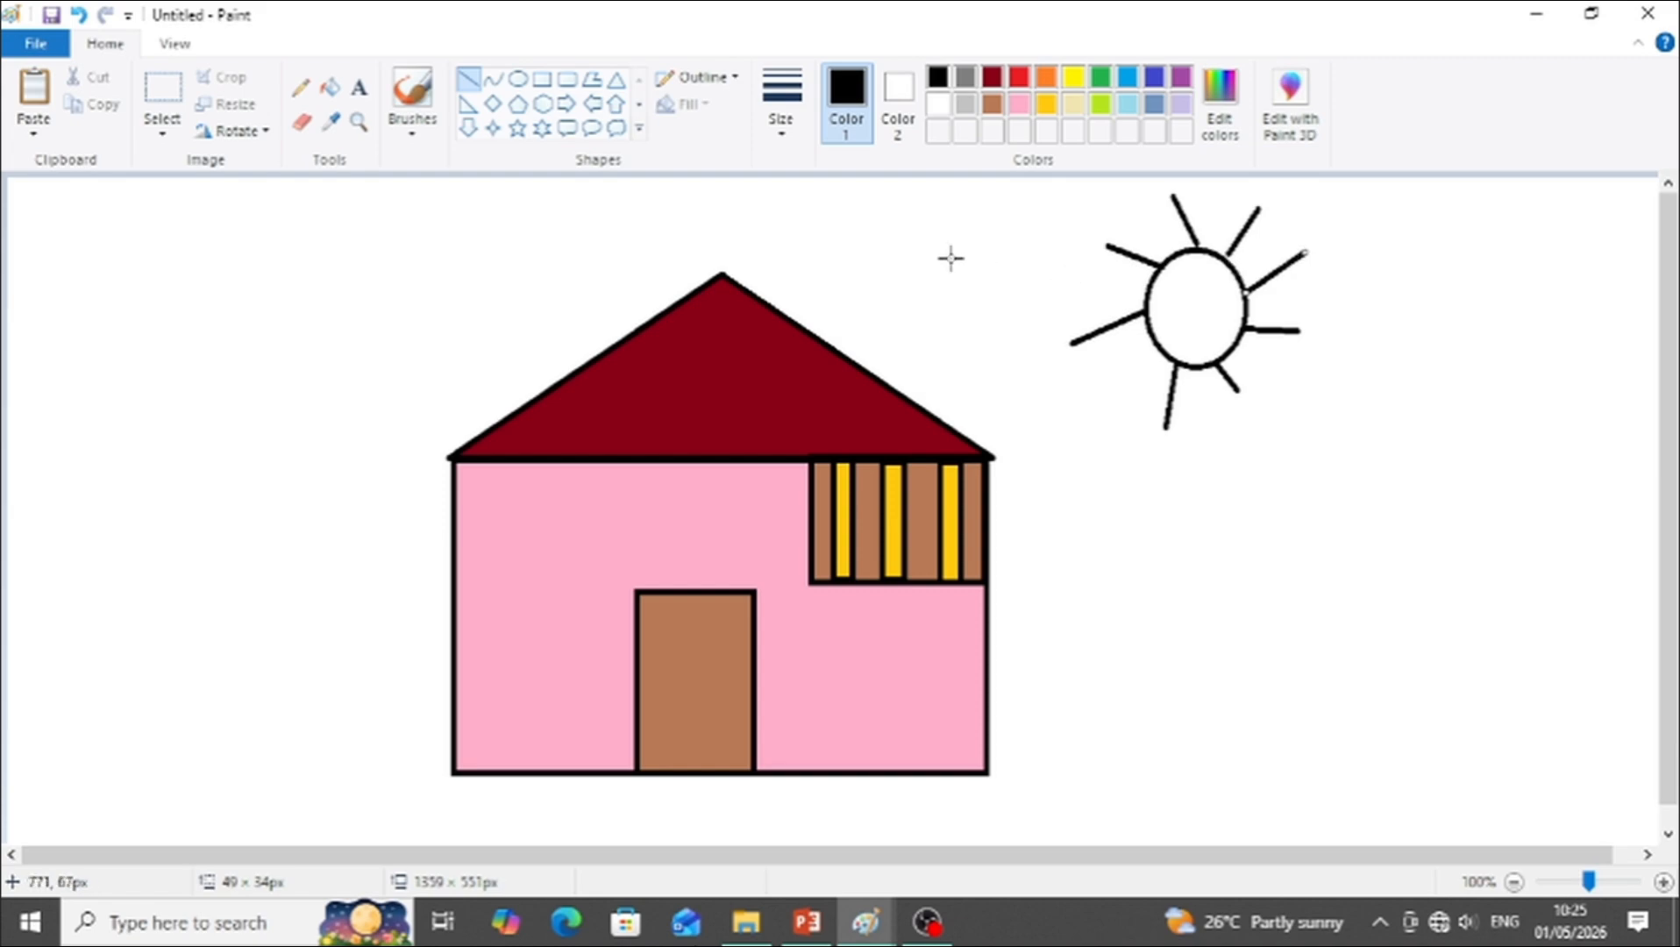
Step: Fill the inside of the sun's oval with gold
{"action": "left_click", "coordinate": [330, 87]}
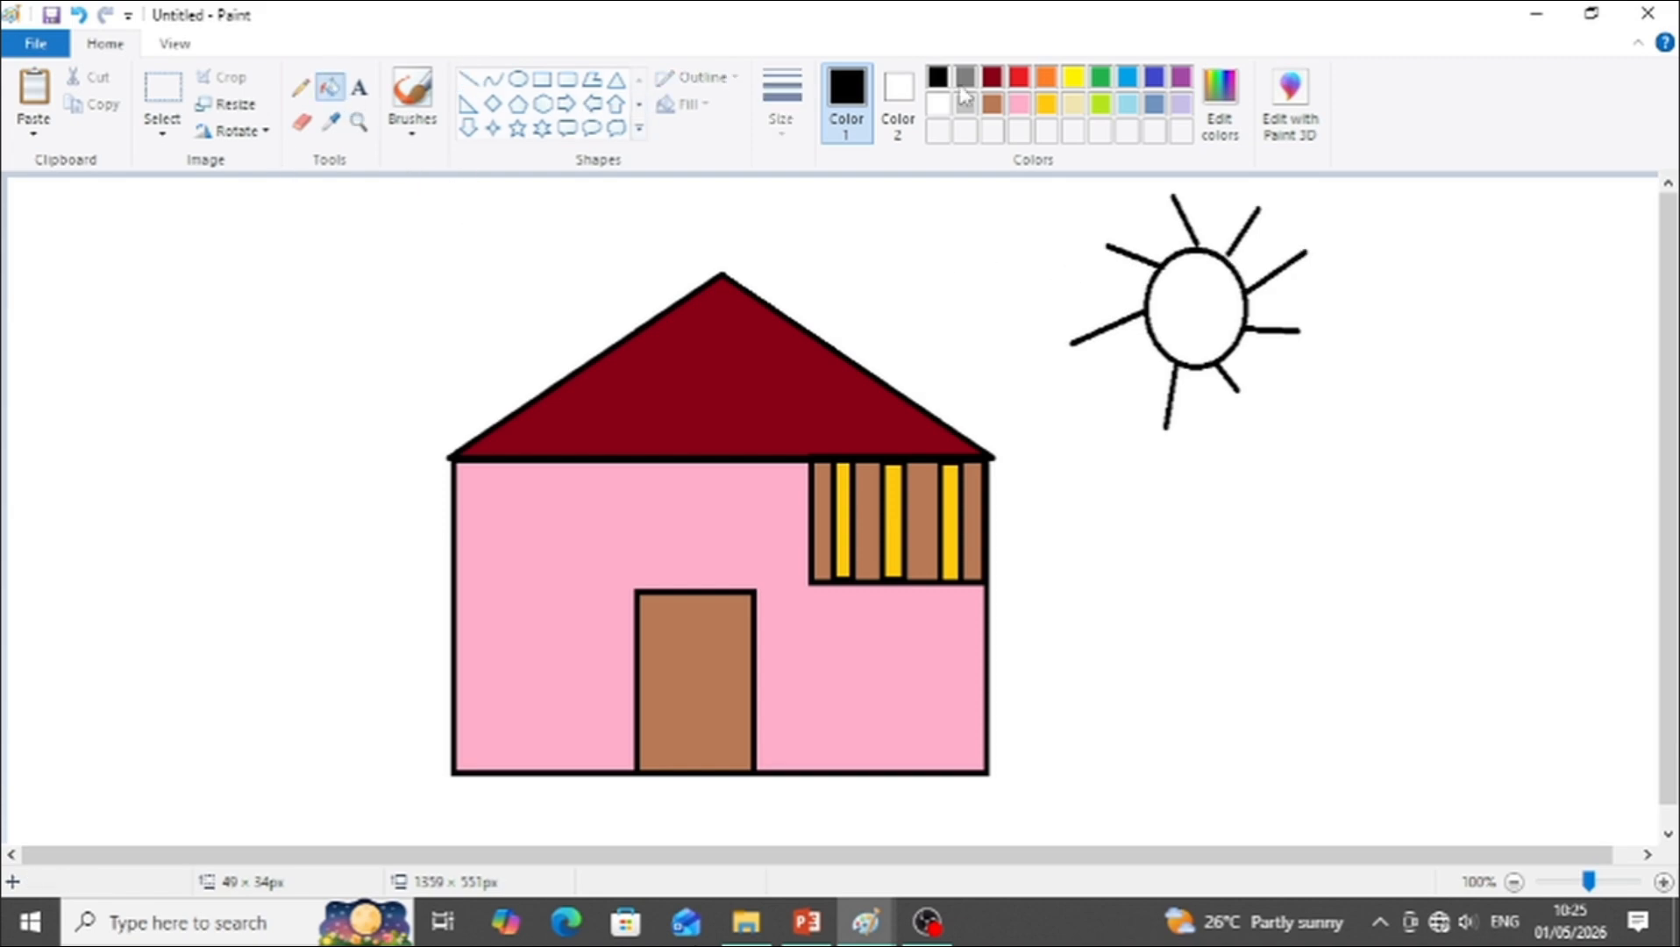
{"action": "left_click", "coordinate": [1046, 104]}
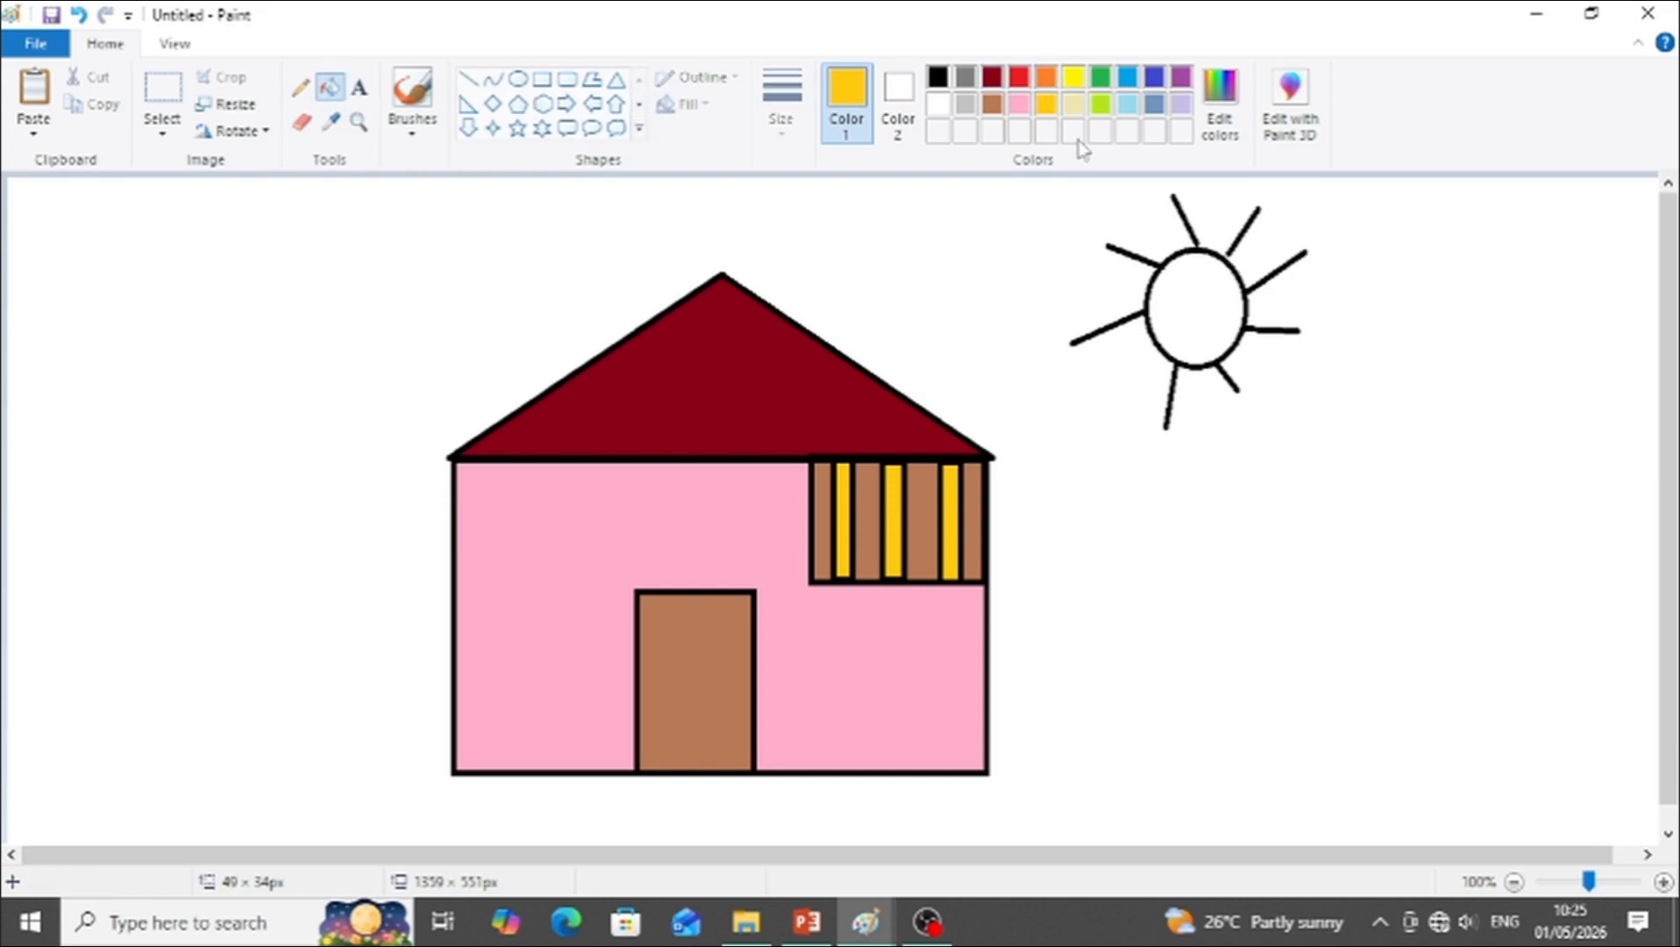
{"action": "left_click", "coordinate": [1217, 278]}
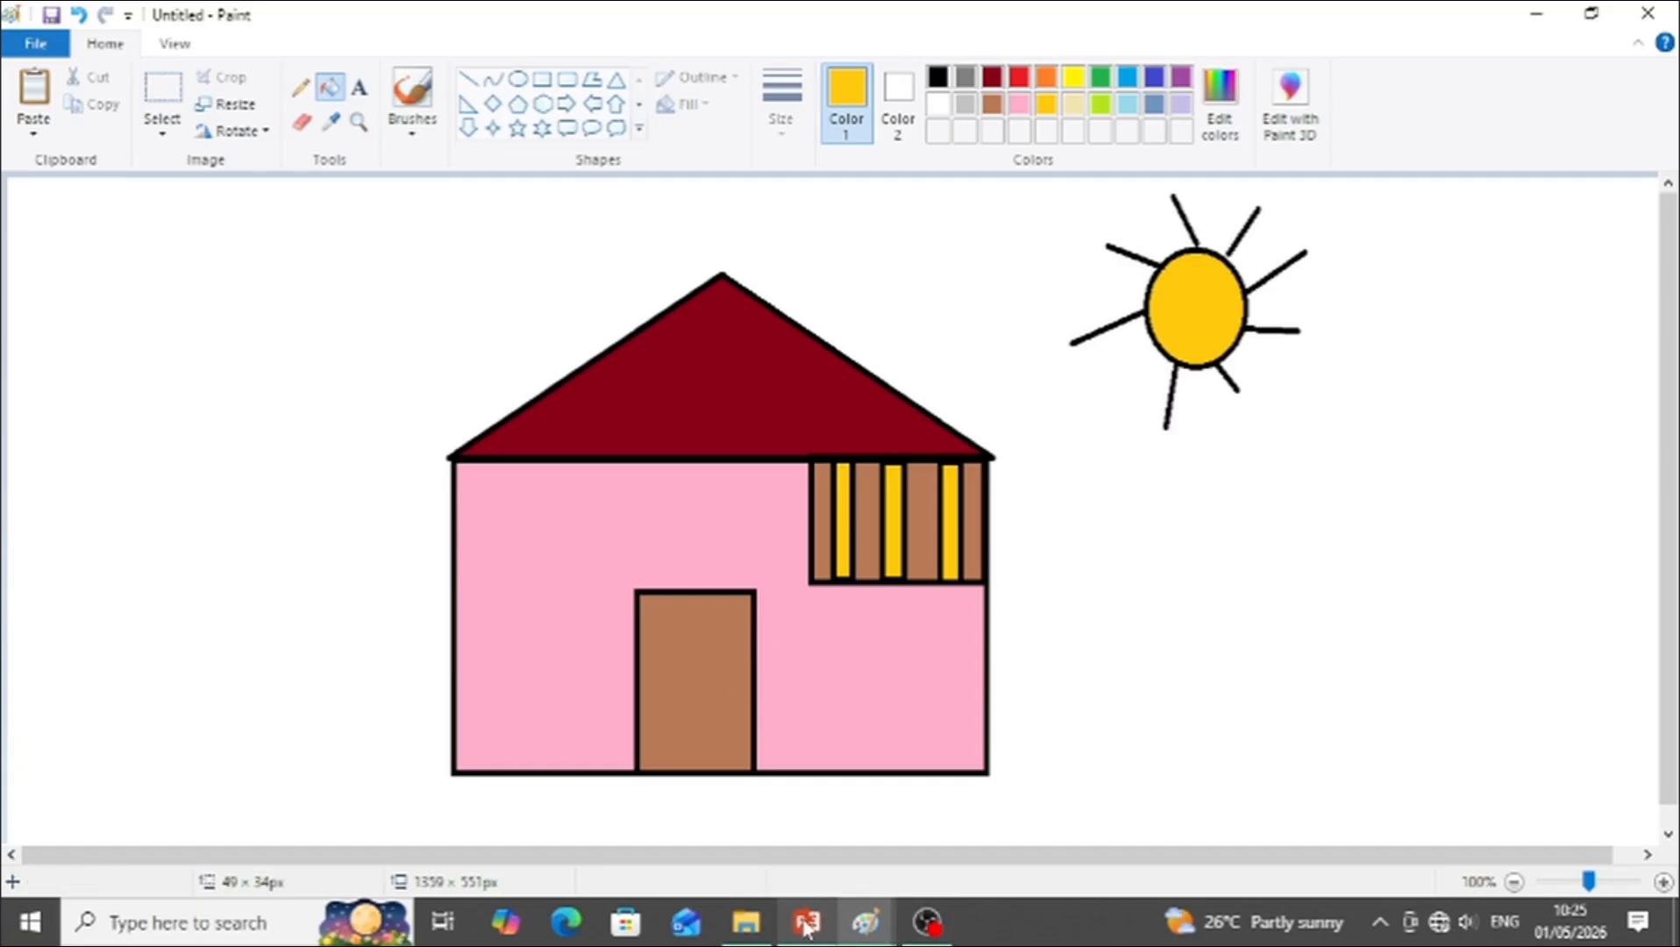
Step: Switch to the Lesson4_Paint presentation in PowerPoint and find the slide on adding a tree using triangle and rectangle
{"action": "mouse_move", "coordinate": [806, 923]}
{"action": "left_click", "coordinate": [837, 877]}
{"action": "scroll", "coordinate": [231, 578], "scroll_direction": "down", "scroll_amount": 3}
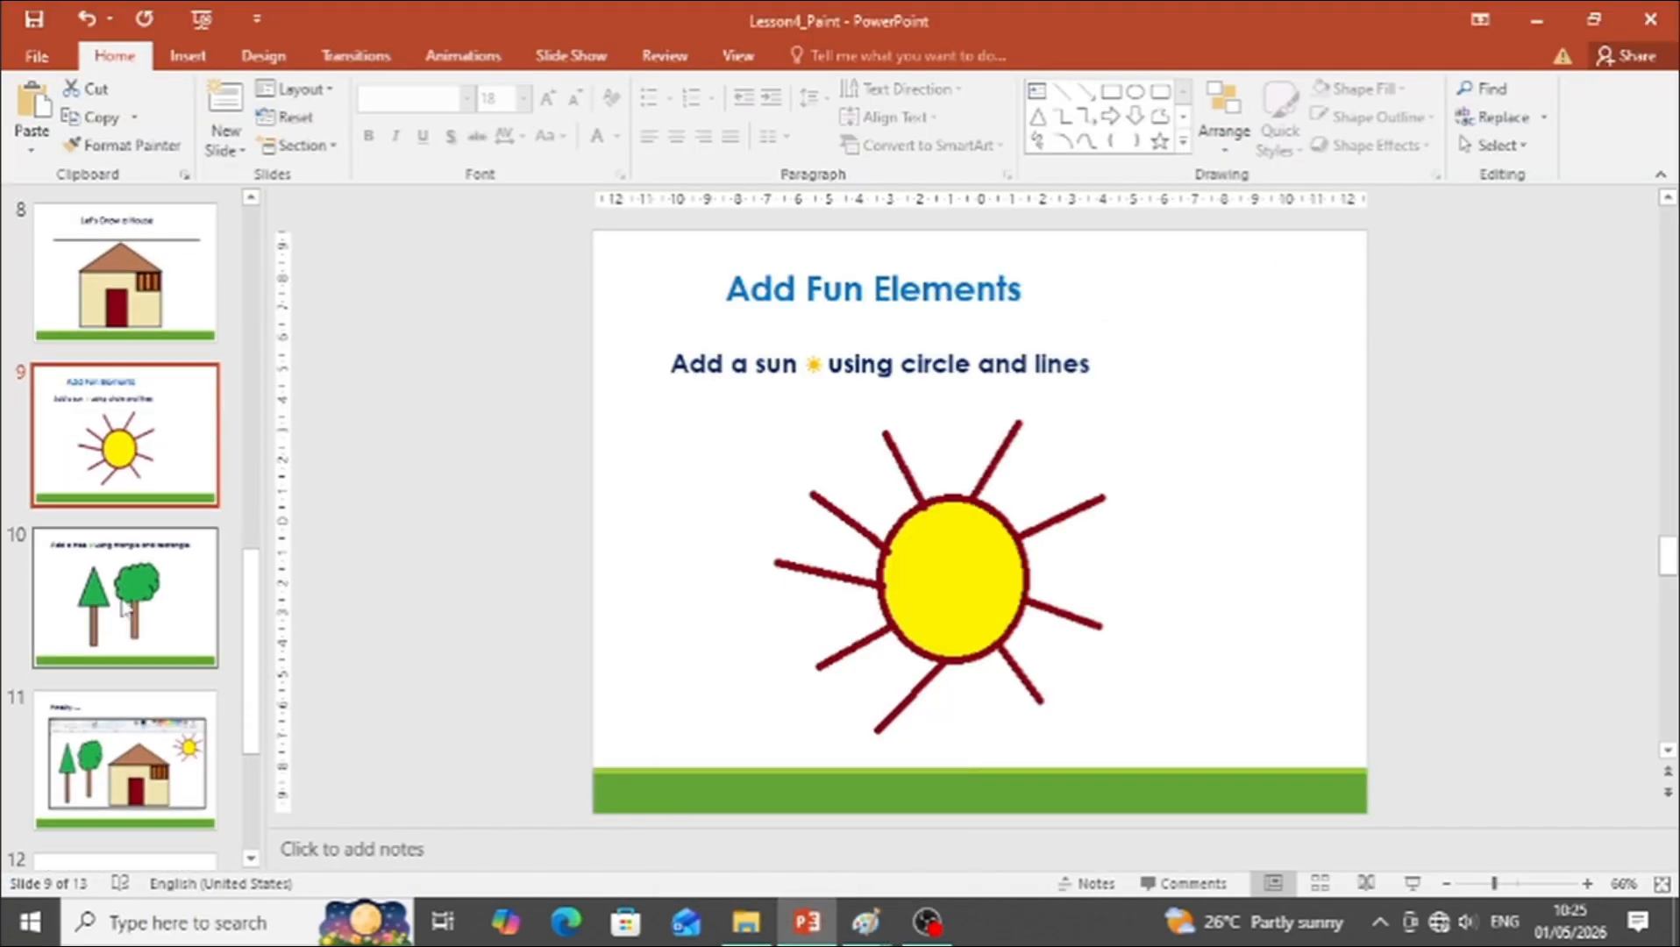